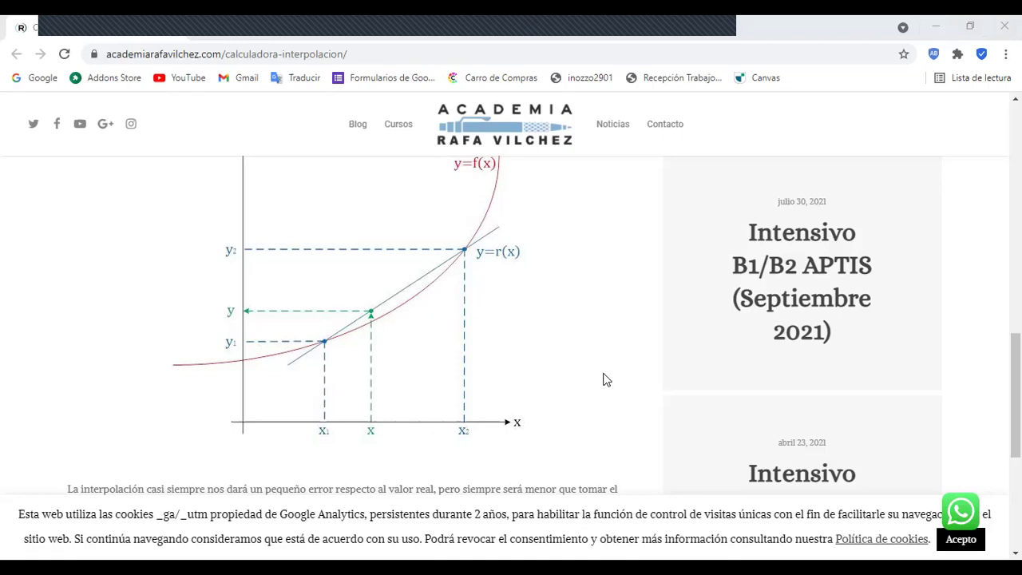
Return to the top of the interpolation calculator page and switch to the blank Hoja1 worksheet in Excel, filling the screen.
scroll(605, 380, up, 8)
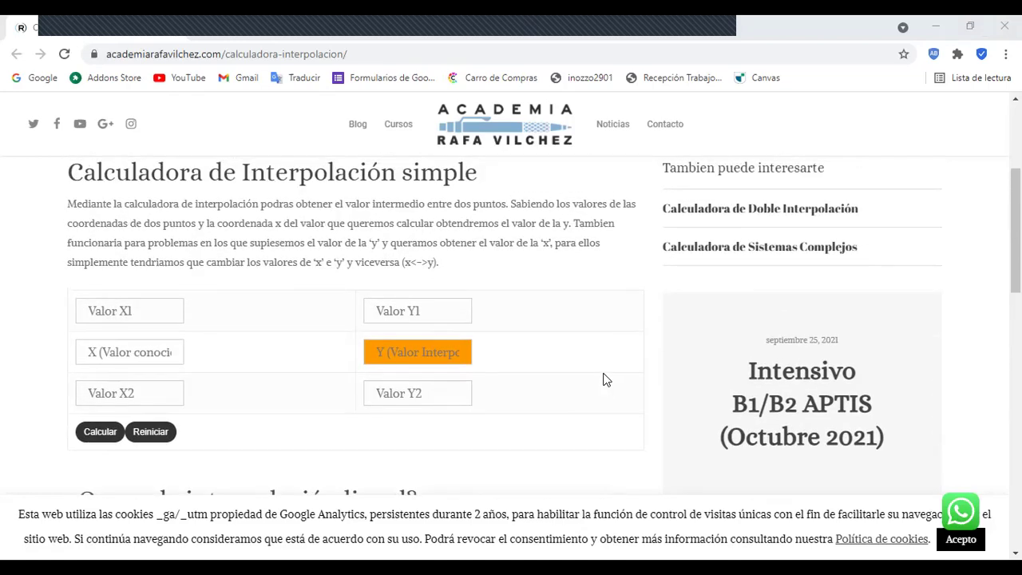
scroll(604, 379, up, 3)
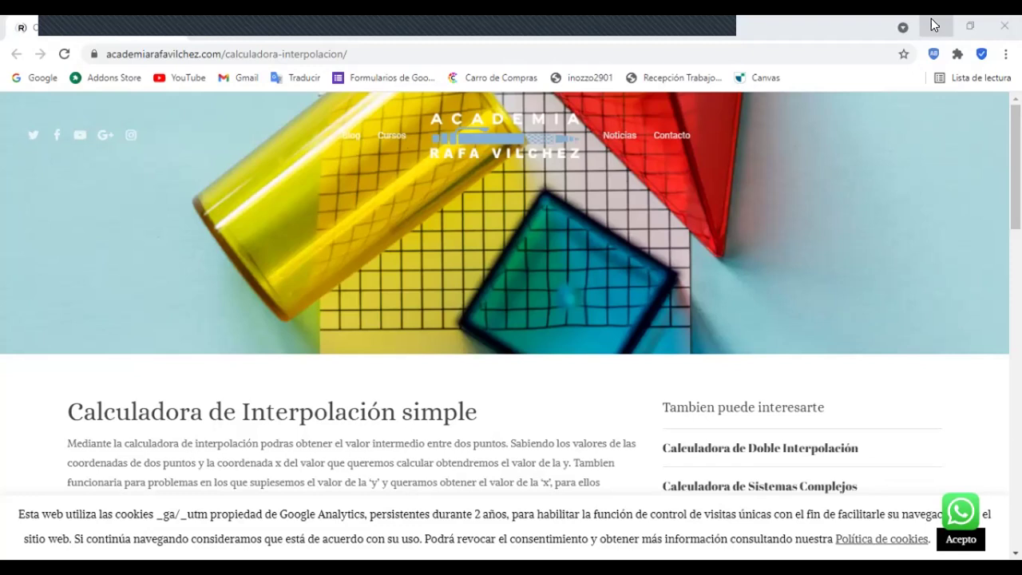
click(969, 25)
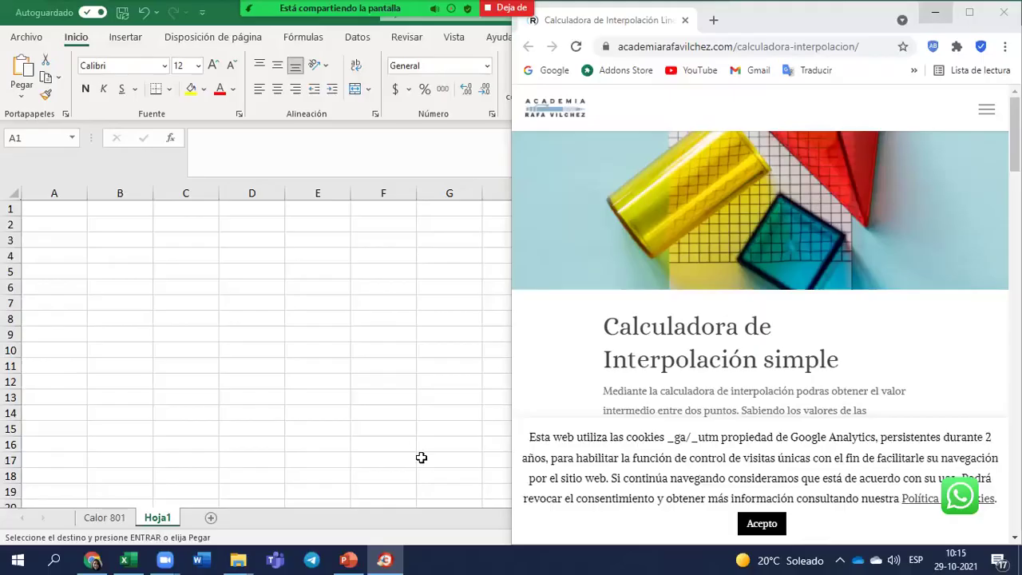
key(super+Up)
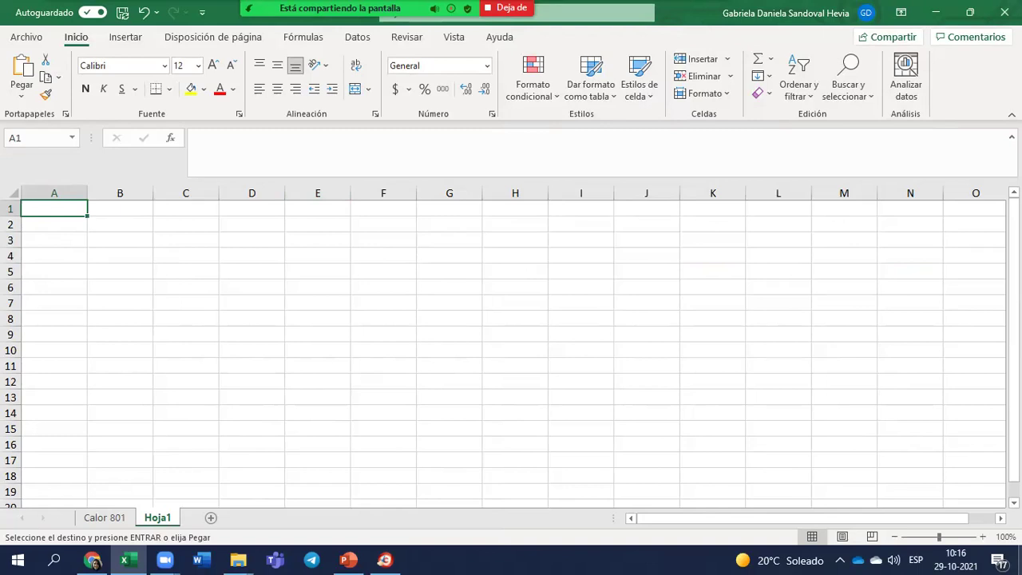
Enter the temperature column heading T (°F) in cell A1.
text(T)
key(Return)
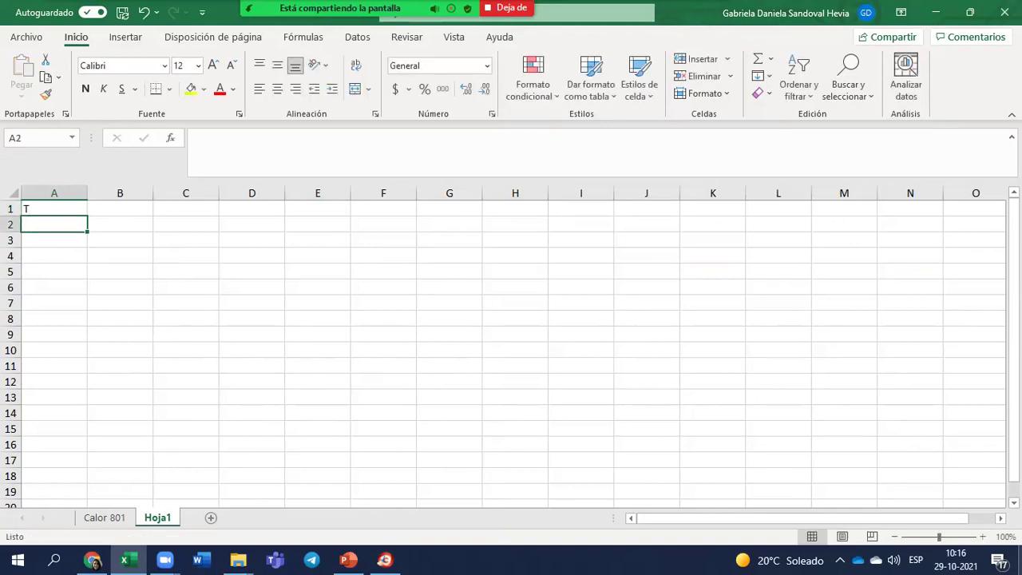
key(Up)
key(F2)
text((°F))
key(Return)
Enter the temperatures 50, 60 and 52,5 in cells A2 to A4.
text(50)
key(Return)
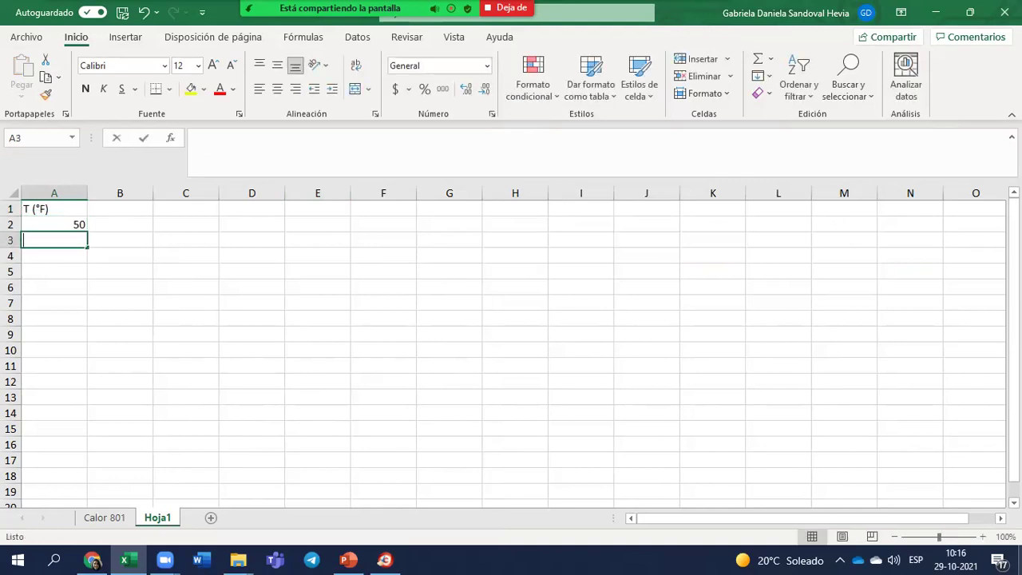
text(60)
key(Tab)
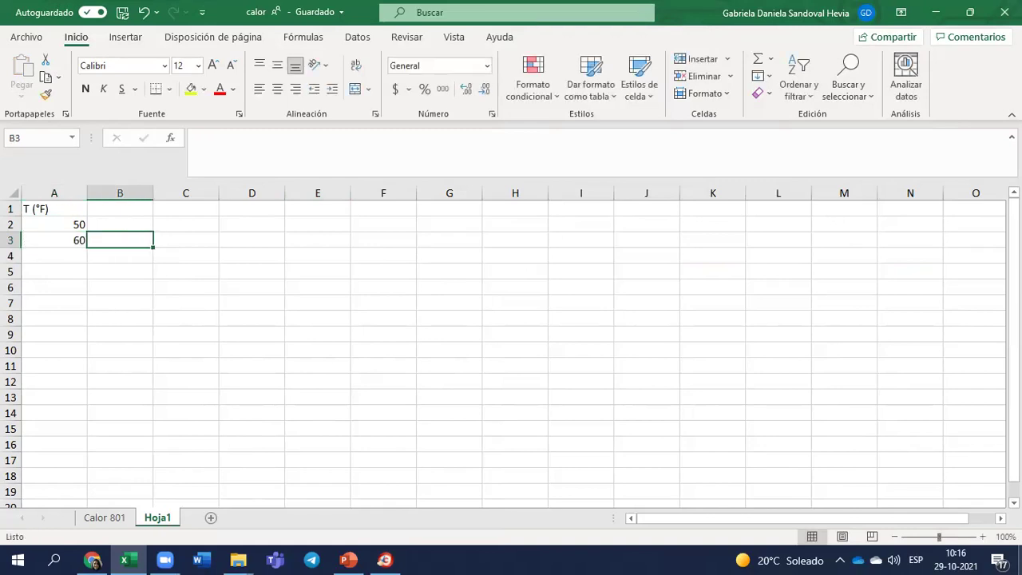
key(Return)
text(5)
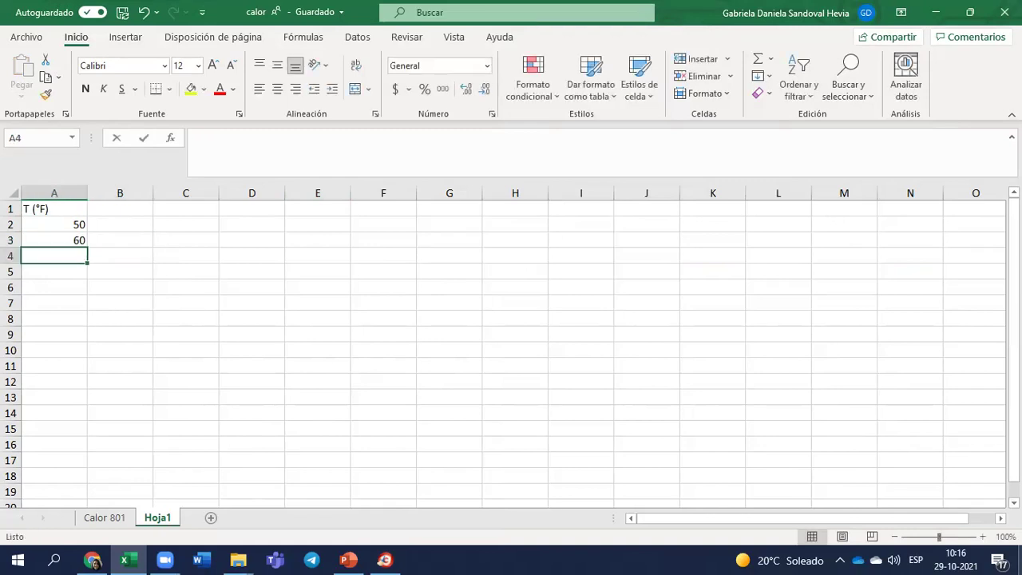
text(2)
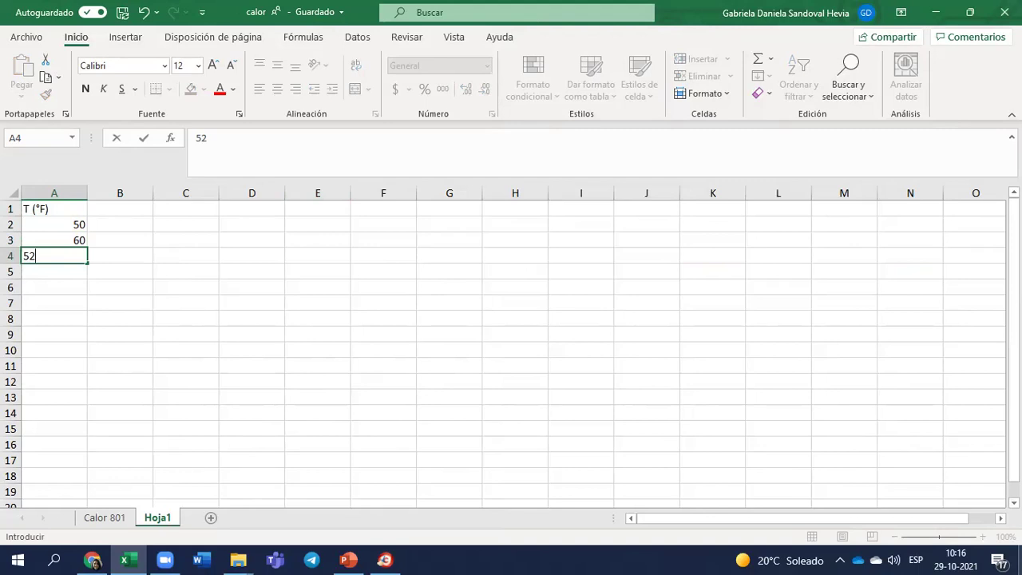
text(,5)
key(Tab)
Enter the conductivity column heading k (BTU/h ft R) in cell B1.
key(Up)
key(Up)
key(Up)
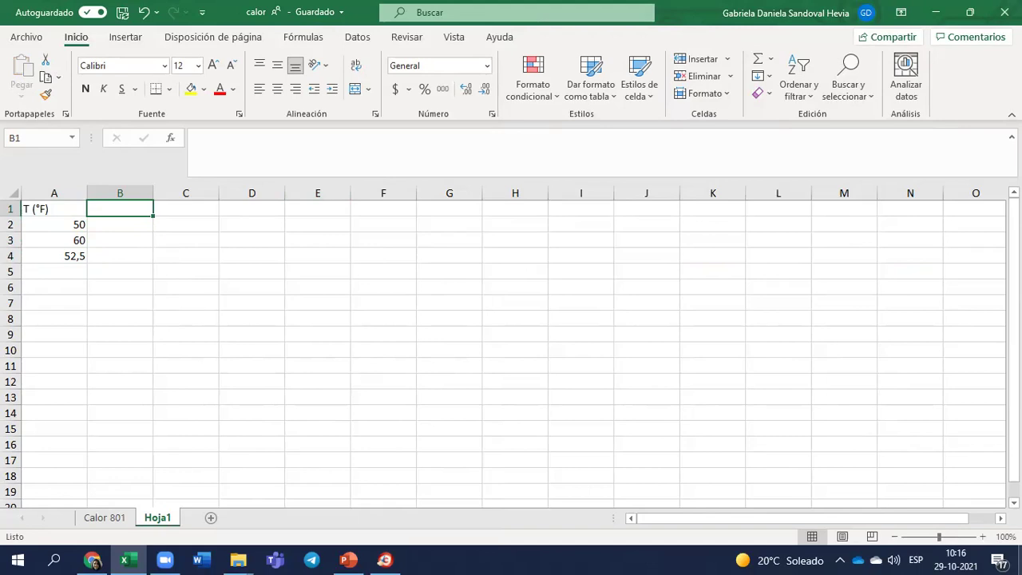
text(k (BTU/)
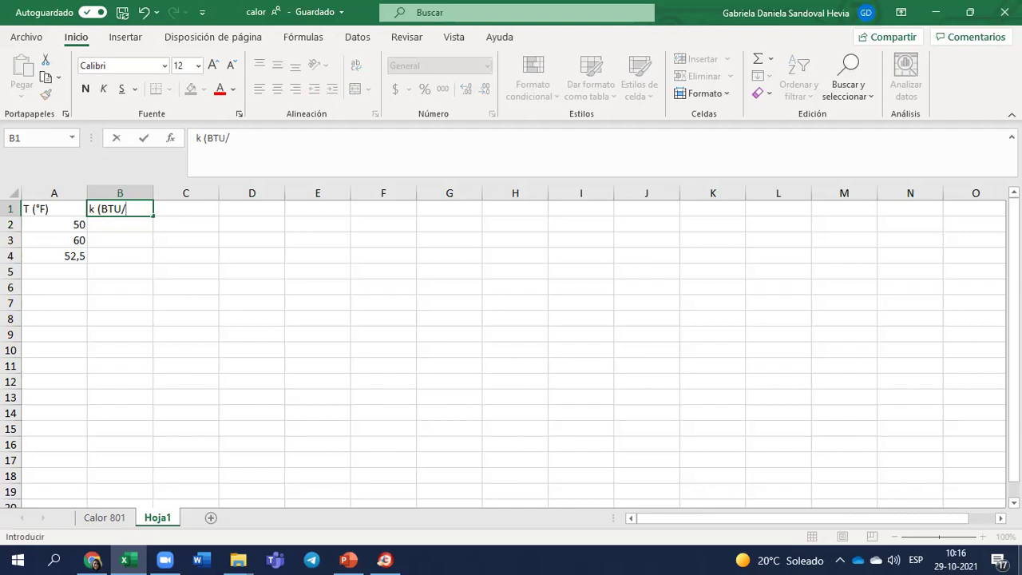
text(h ft R))
key(Return)
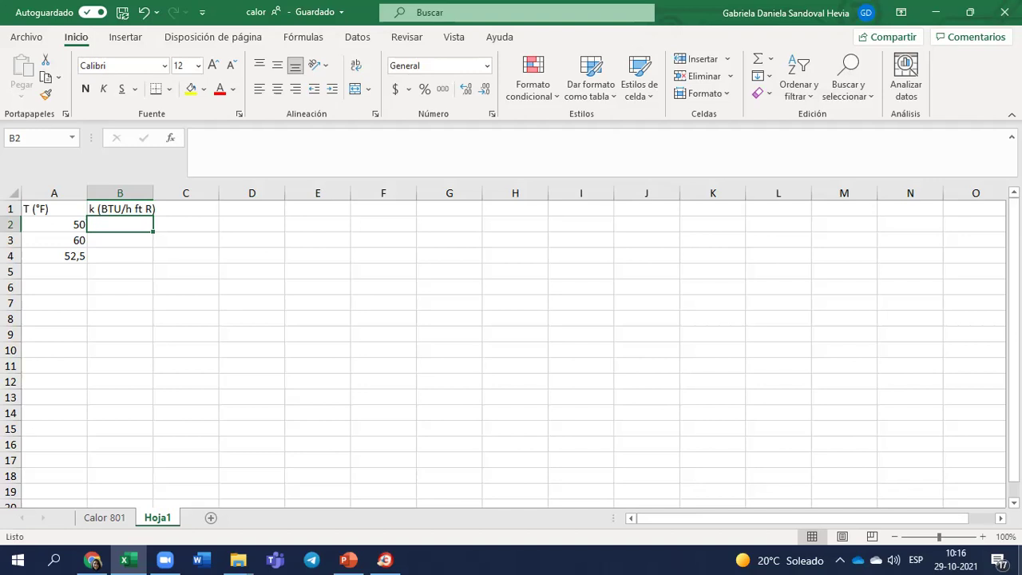
Enter the k values 0,01409 for 50 °F in B2 and 0,01433 for 60 °F in B3.
text(,01409)
key(ctrl+Return)
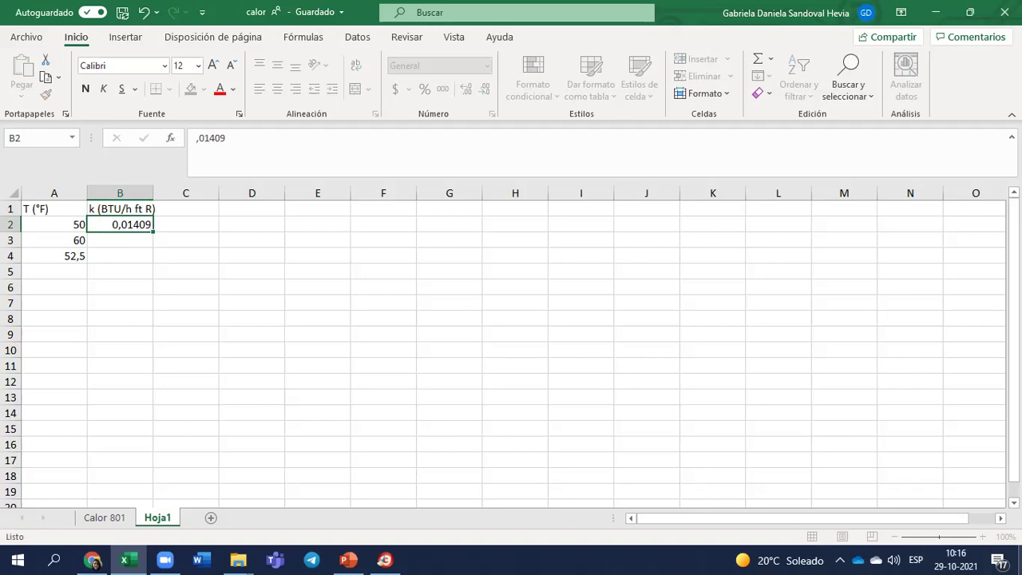
click(119, 239)
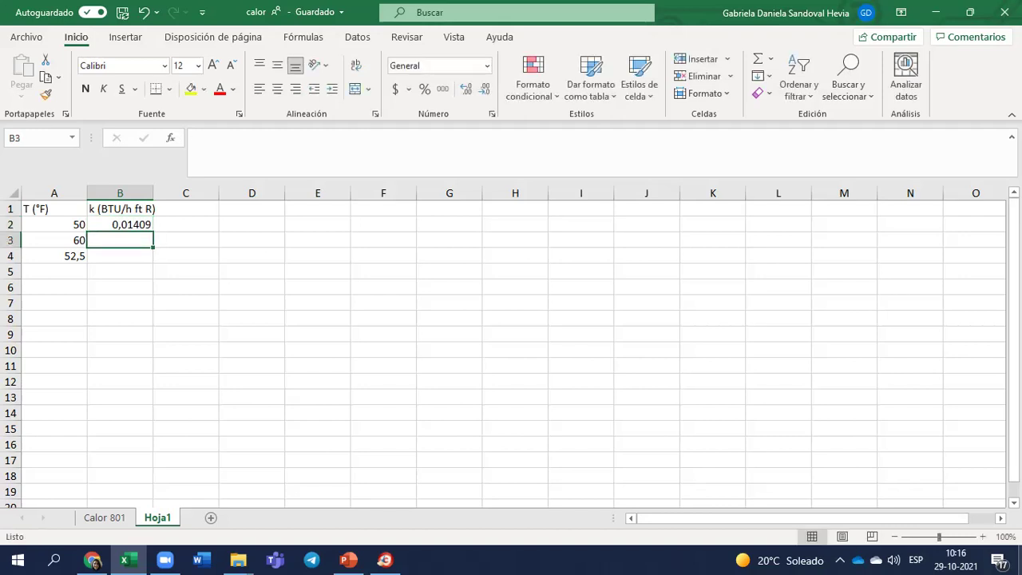
text(,01)
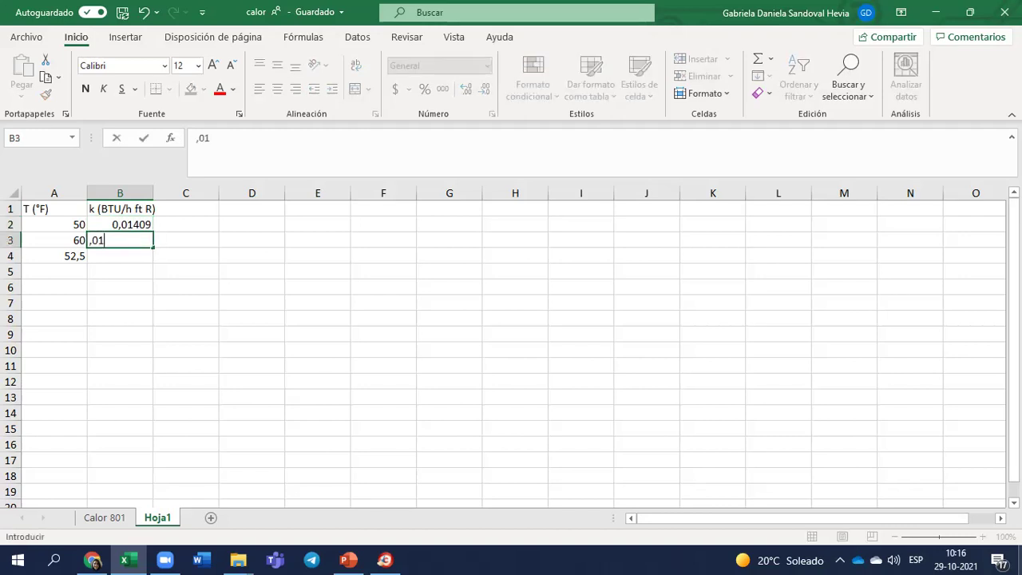
text(433)
key(Tab)
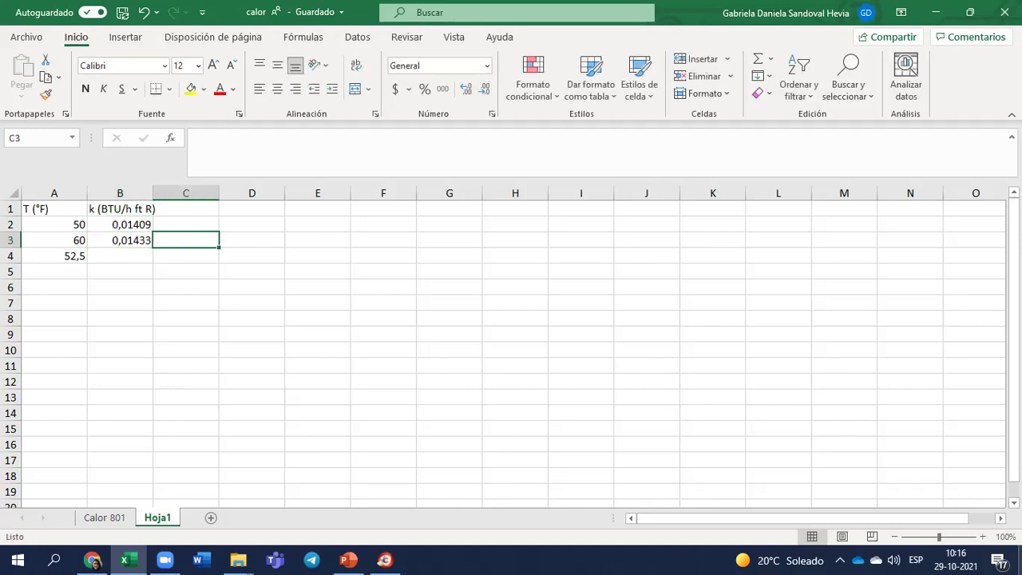
Enter the column headings nu (ft^2/h) in cell C1 and Pr in cell D1.
key(Right)
key(Up)
key(Up)
key(Left)
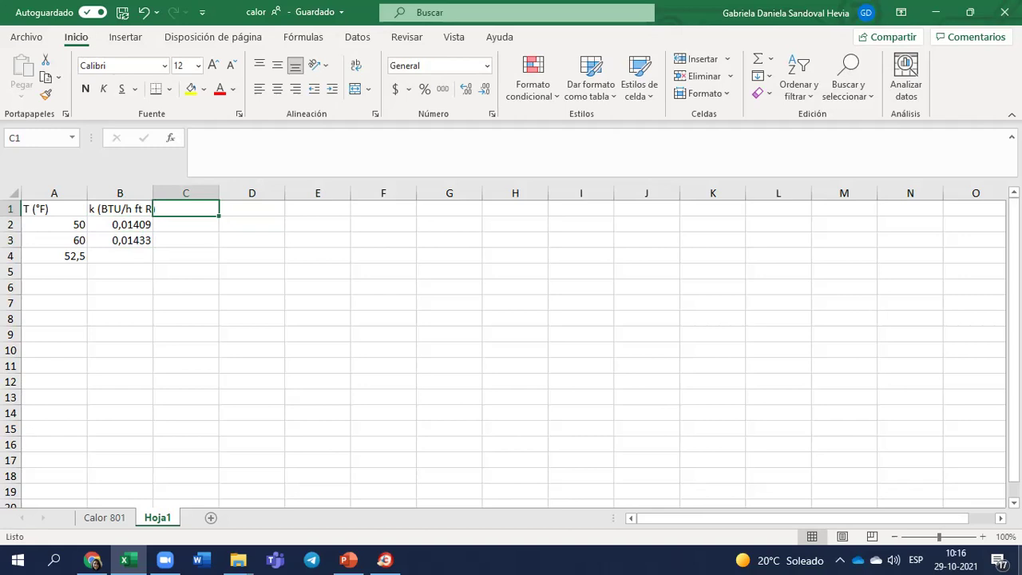
text(nu)
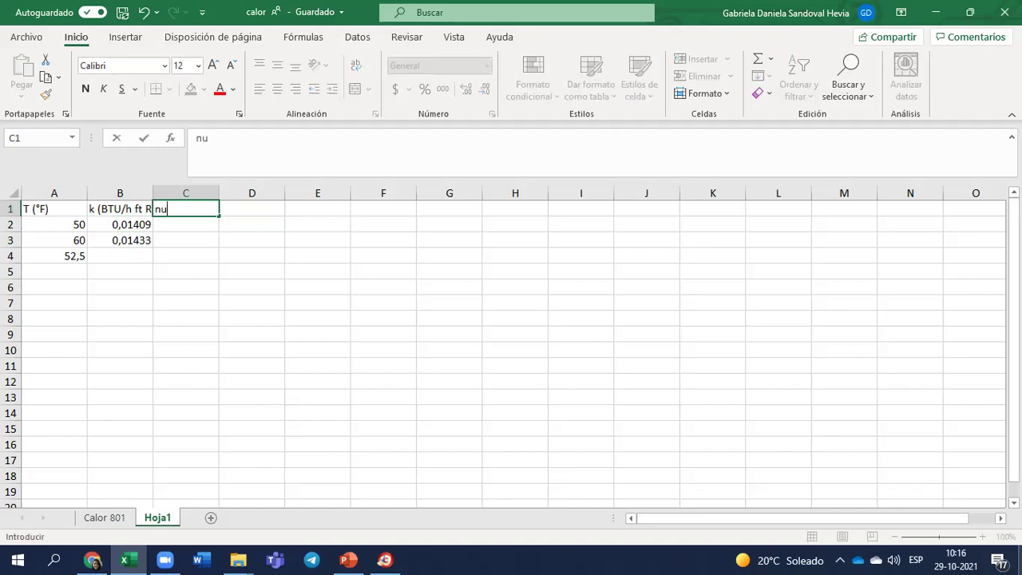
key(BackSpace)
key(BackSpace)
text(nu (ft^2/h))
key(Tab)
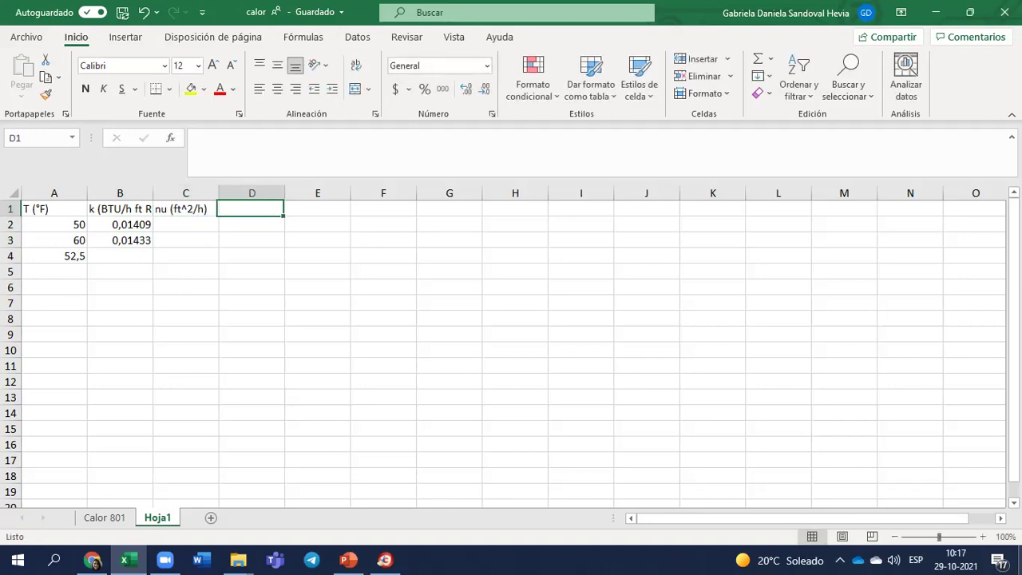
text(Pr)
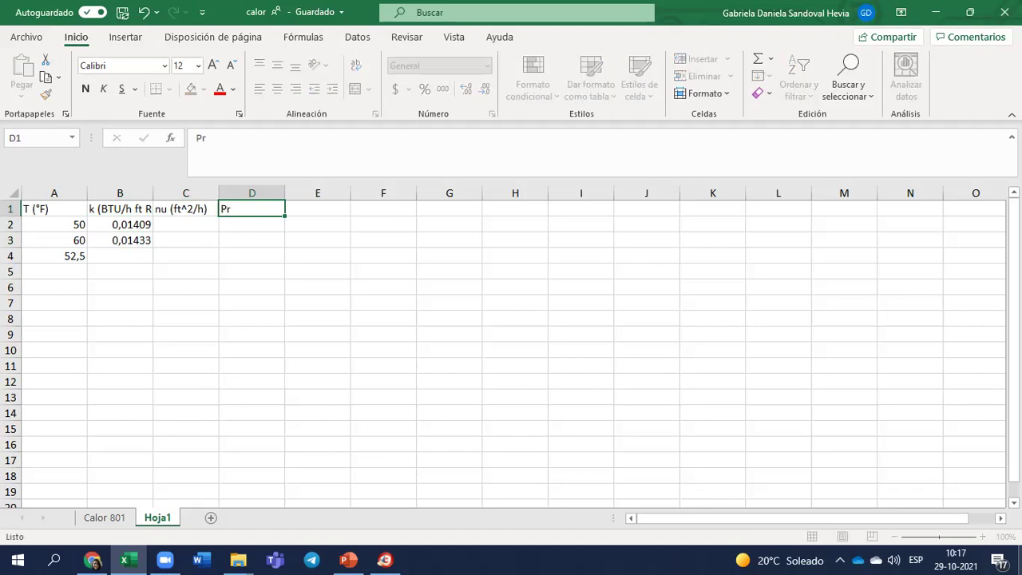
key(Return)
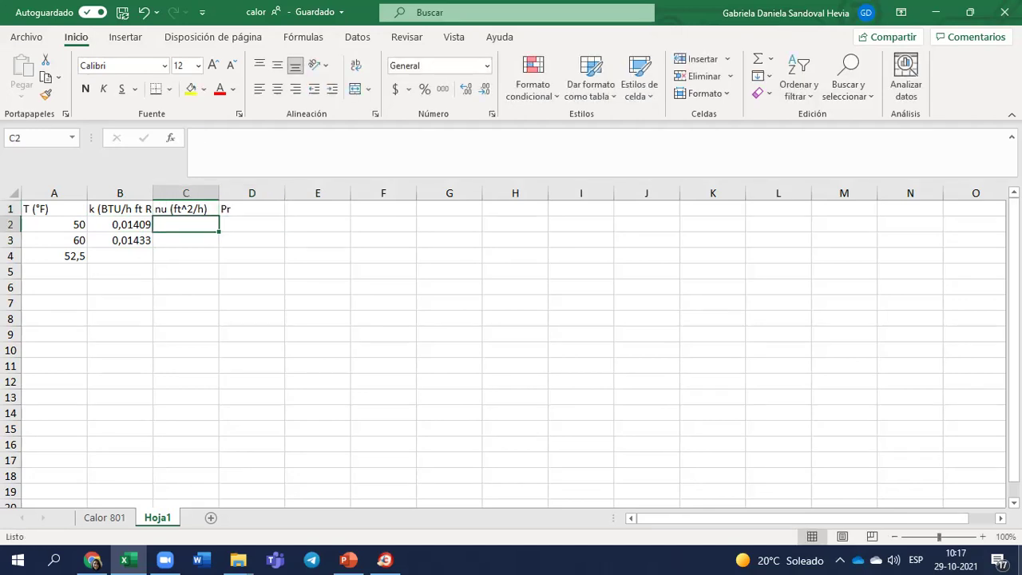
Enter the nu values 0,5525 in C2 and 0,5718 in C3.
text(,5525)
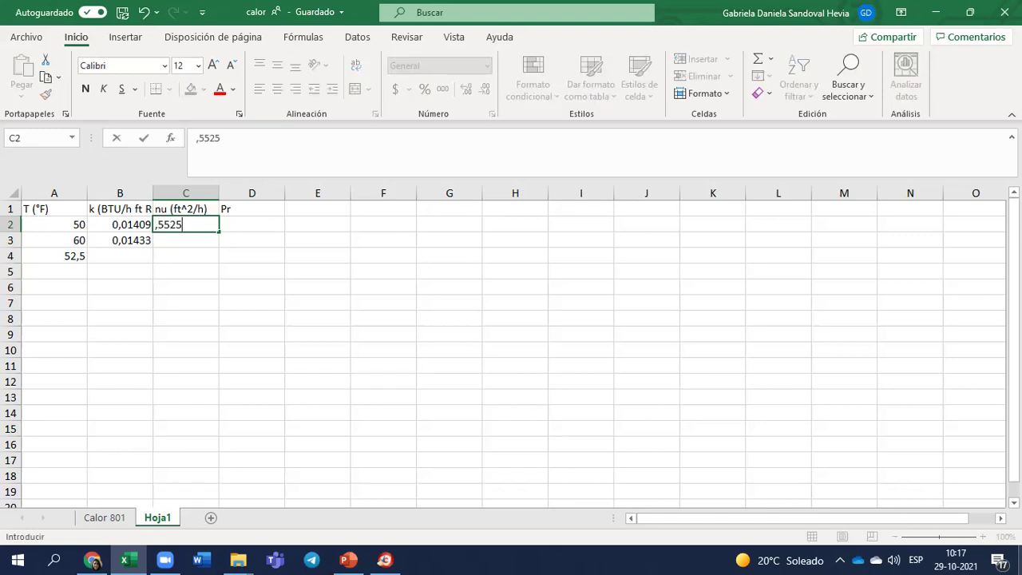
key(Return)
text(,5)
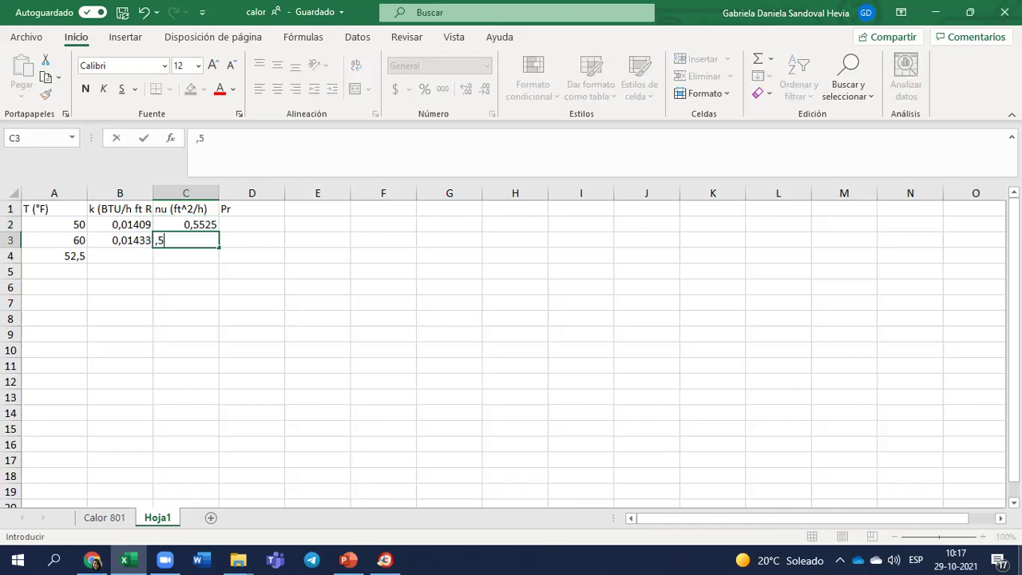
text(719)
key(BackSpace)
text(8)
key(Return)
Enter the Pr values 0,7336 in D2 and 0,7321 in D3.
click(185, 224)
click(252, 225)
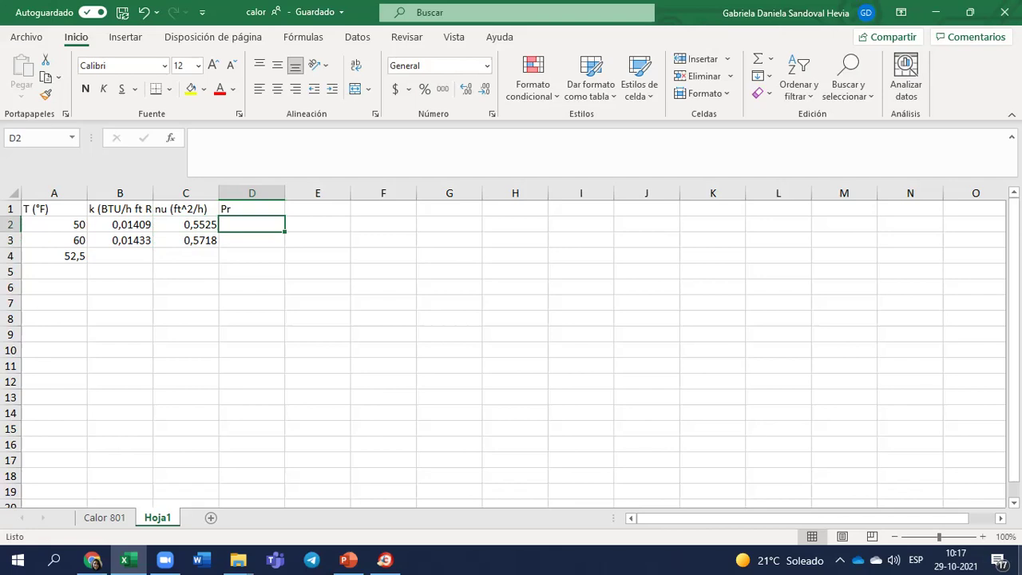
text(,7336)
key(Return)
text(,7321)
key(Return)
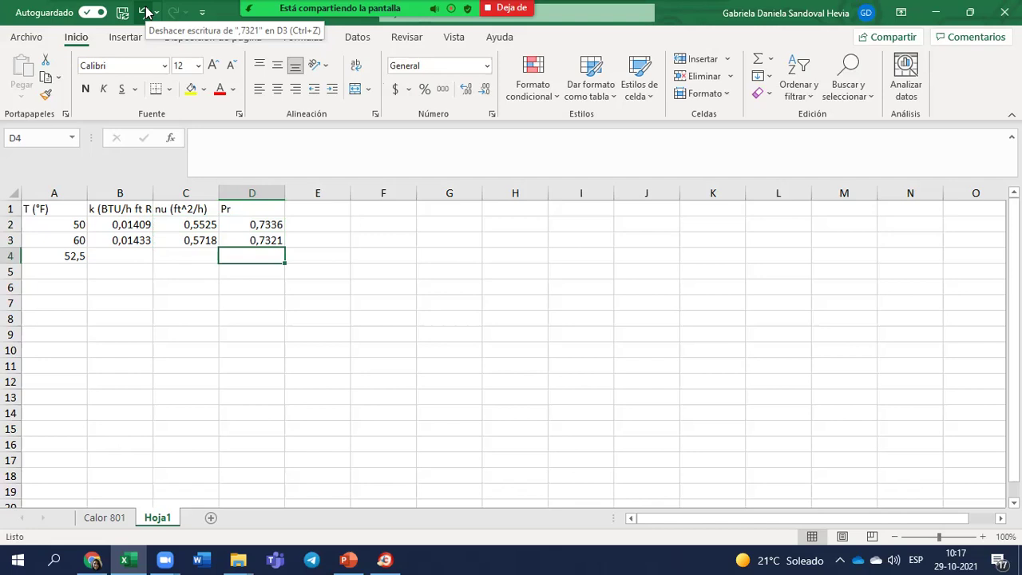
Insert an empty equation box and place it below the table, around cells B7 to C8.
click(142, 299)
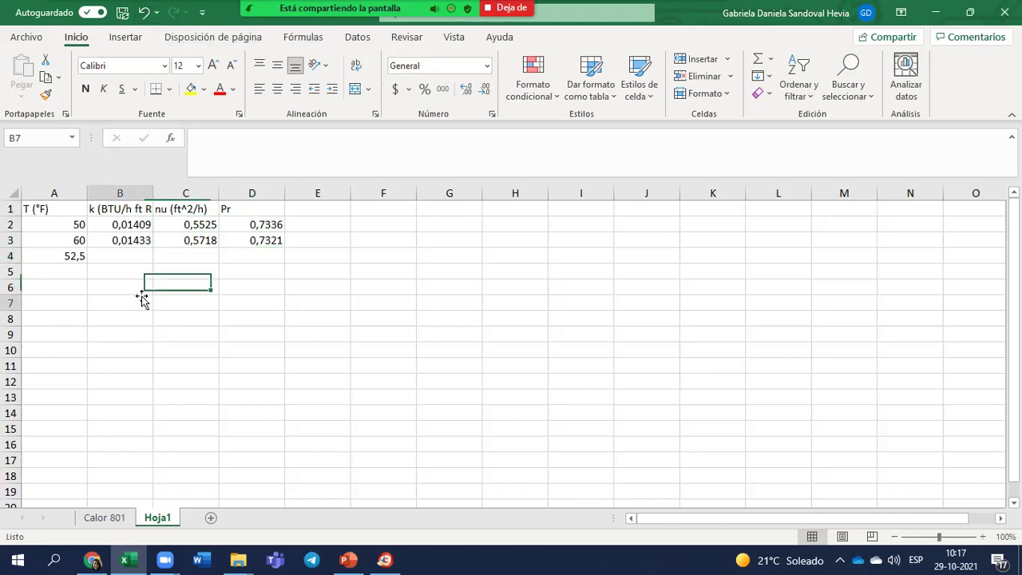
click(119, 284)
click(125, 37)
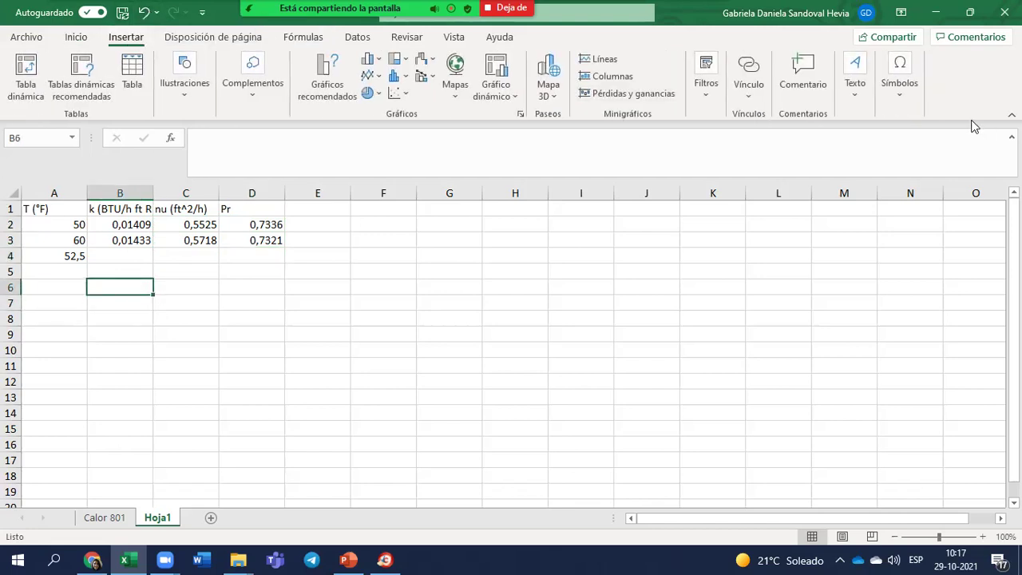
click(899, 80)
click(838, 136)
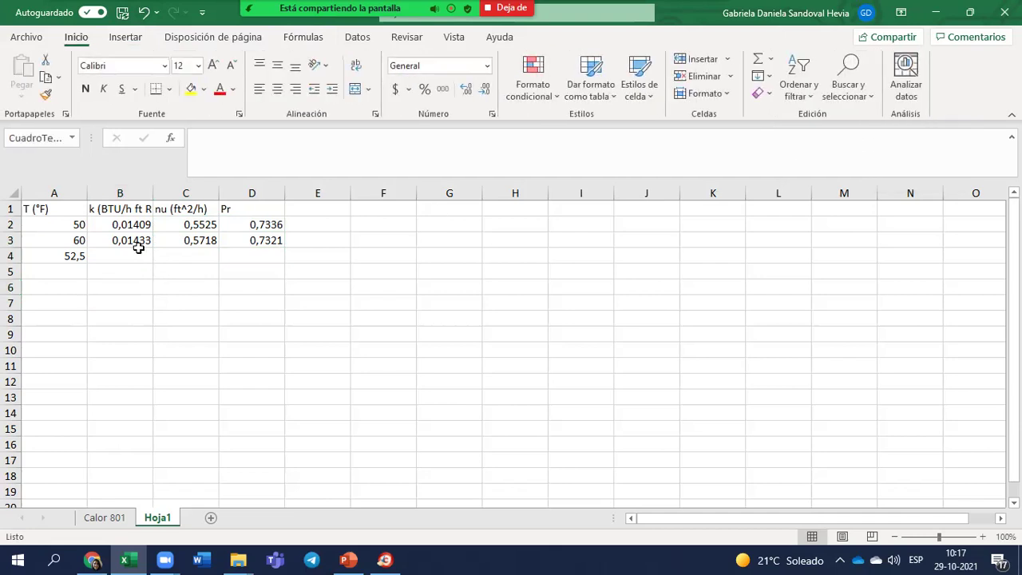
drag(566, 308, 128, 309)
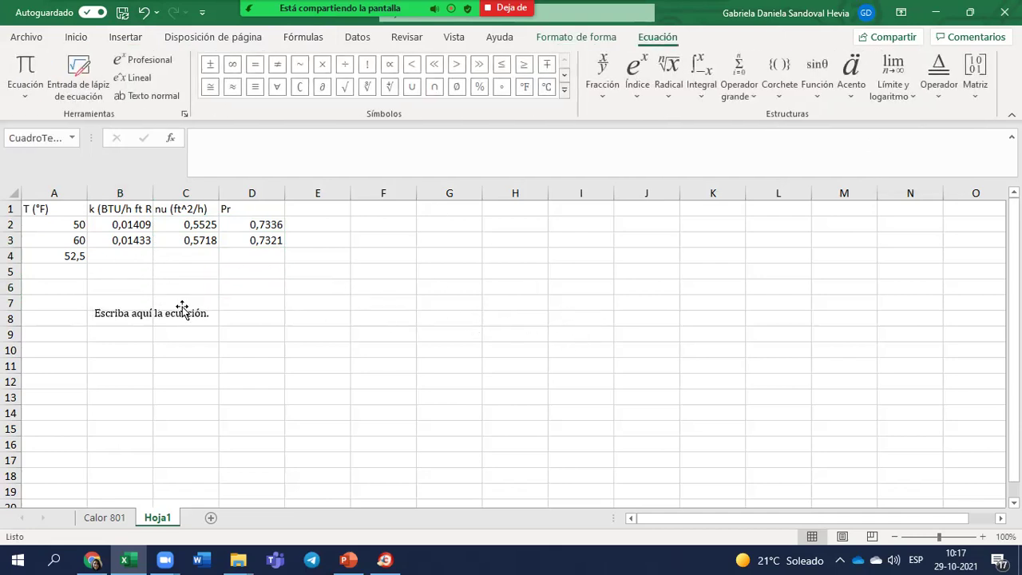
click(123, 311)
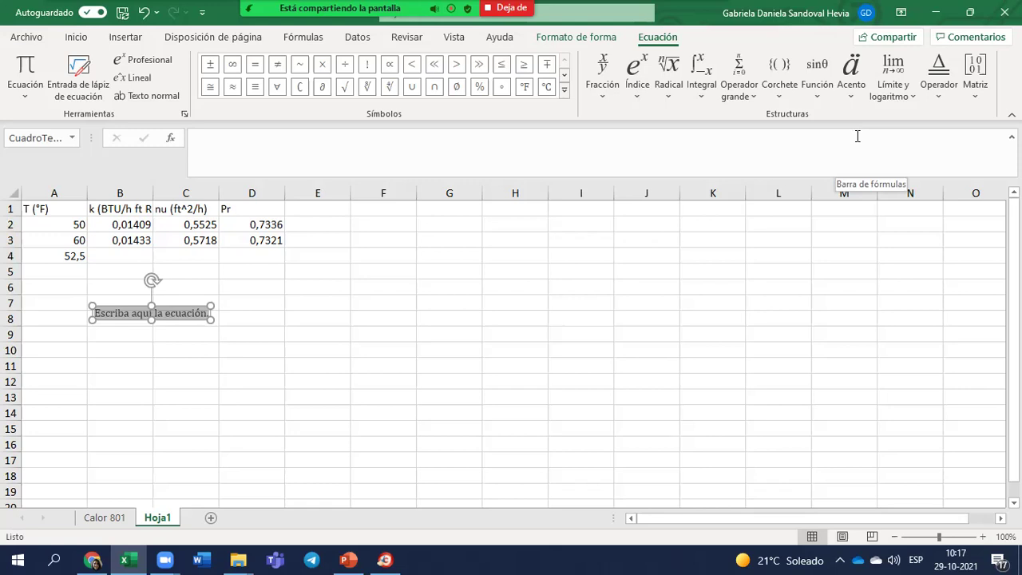
Insert a stacked fraction in the equation box and write y₂ − y₁ as its numerator.
click(603, 76)
click(621, 153)
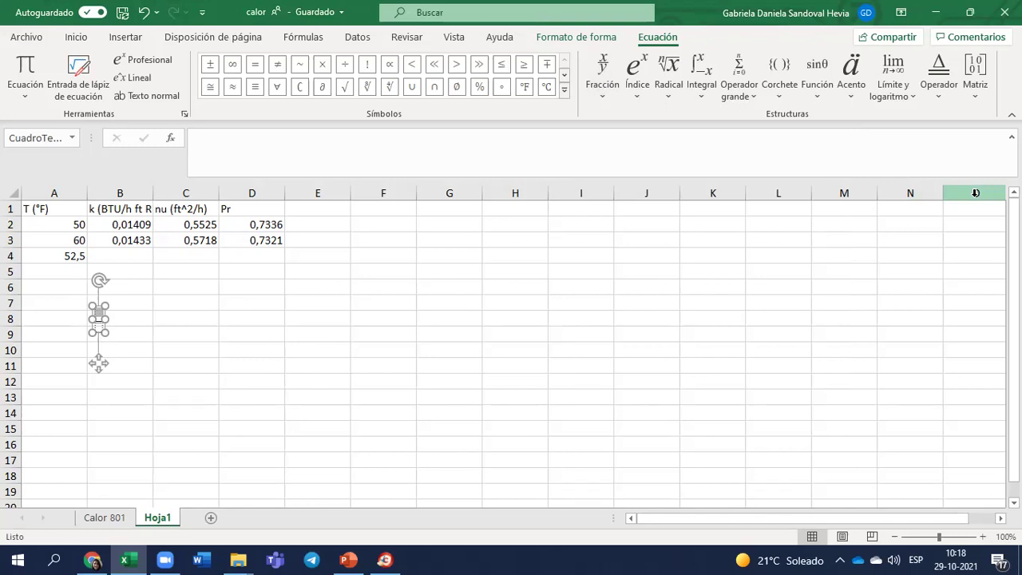
key(ctrl+z)
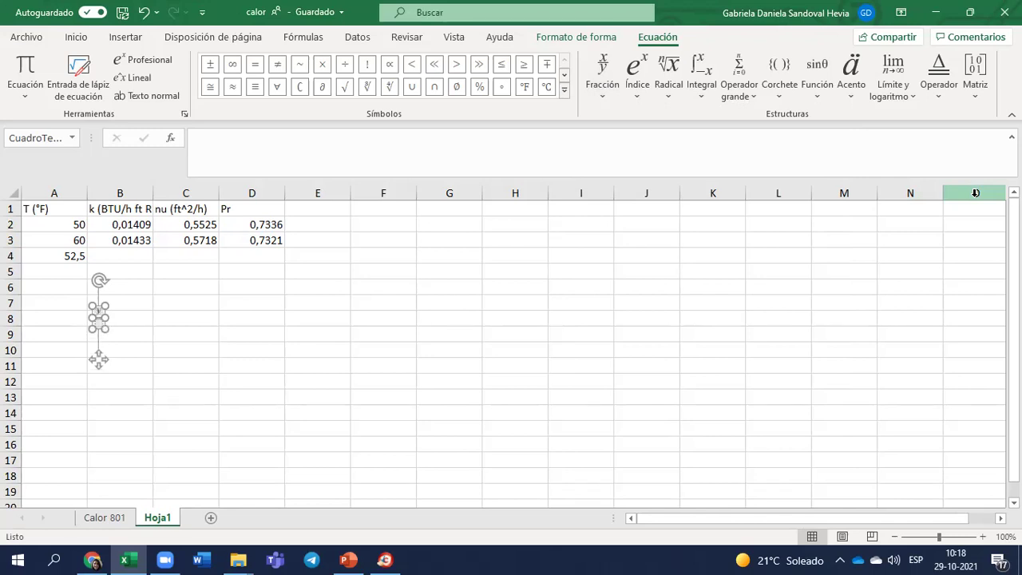
key(ctrl+z)
key(ctrl+z)
key(ctrl+z)
key(ctrl+z)
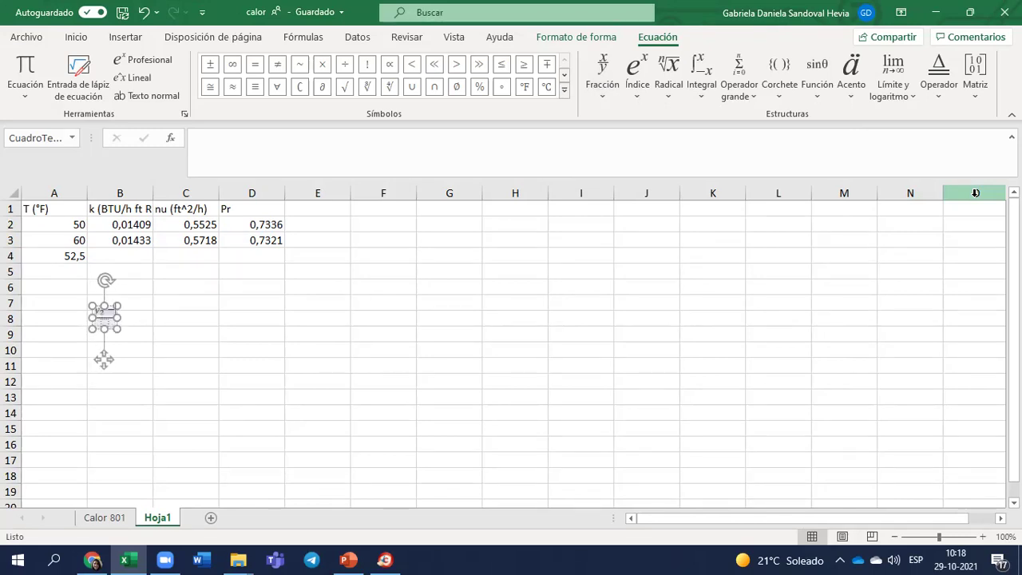
key(ctrl+z)
key(ctrl+z)
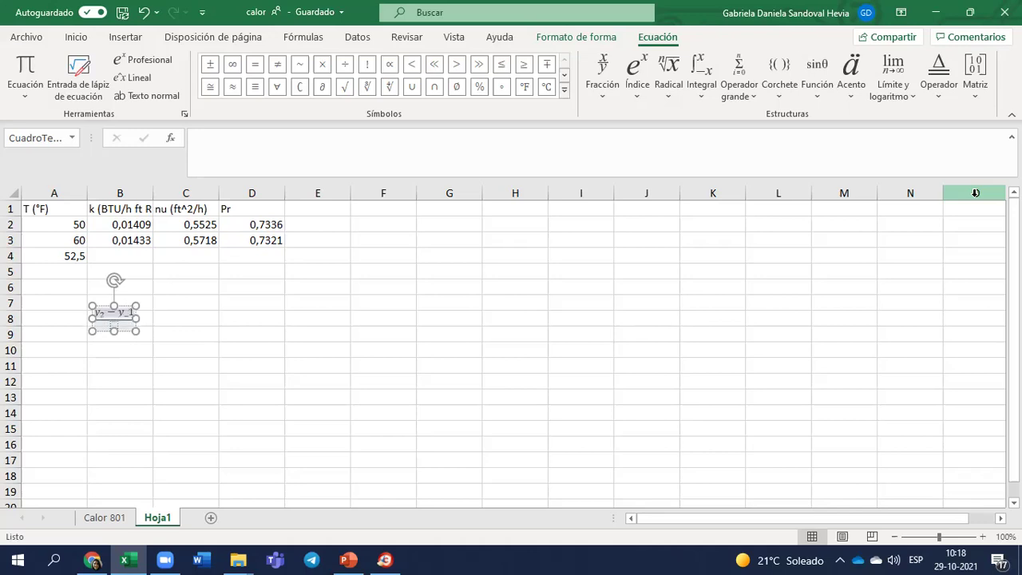
key(ctrl+z)
Write T₂ − T₁ as the denominator of the fraction in the equation box.
key(ctrl+z)
key(ctrl+z)
key(ctrl+z)
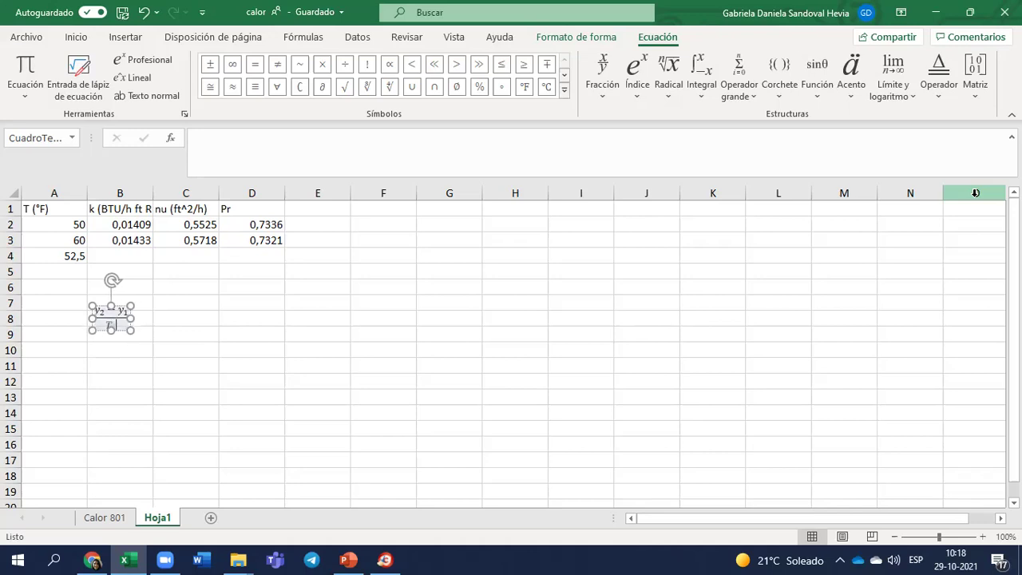
key(ctrl+z)
key(ctrl+z)
key(ctrl+z)
key(ctrl+z)
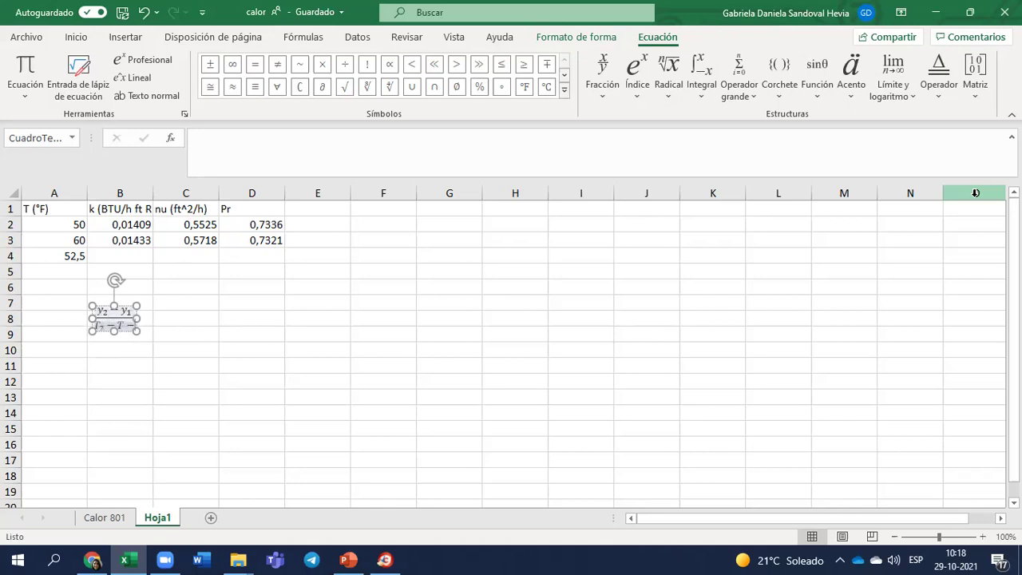
key(ctrl+z)
key(ctrl+z)
key(ctrl+z)
key(ctrl+z)
key(ctrl+z)
key(ctrl+z)
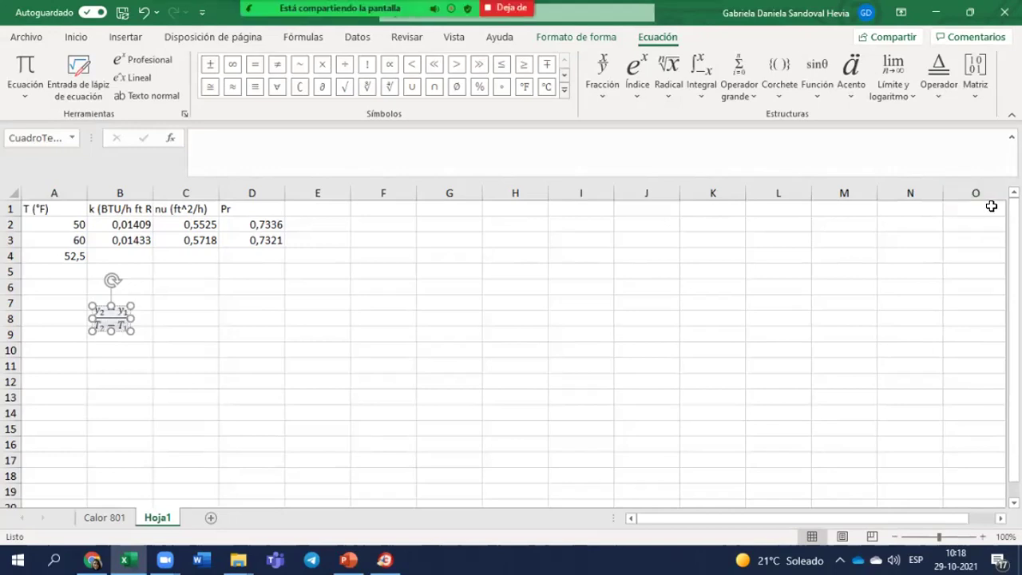
Continue the equation with an equals sign and a second stacked fraction with y₃ − y₁ as its numerator.
text(=)
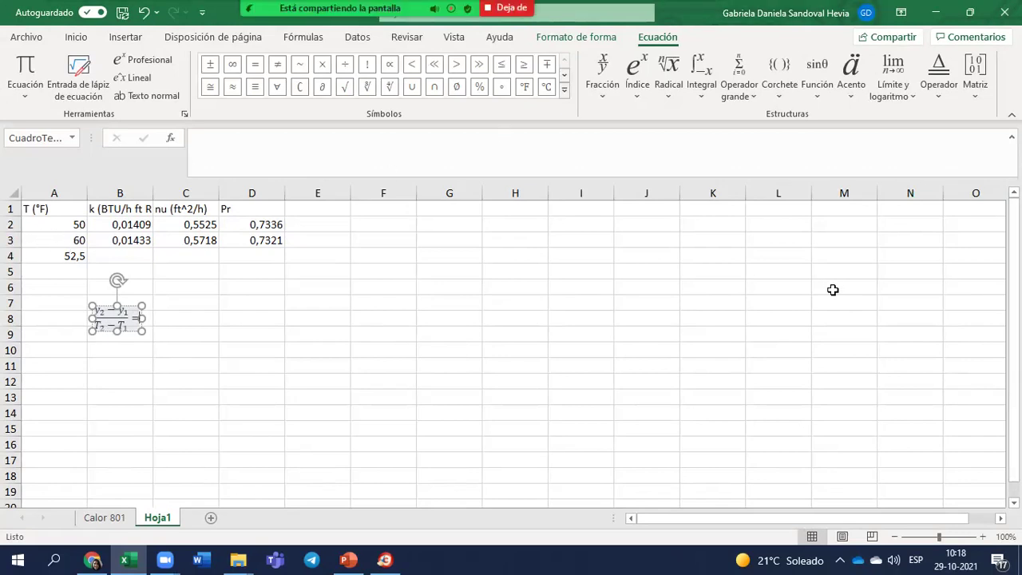
text(y)
key(BackSpace)
text(y_3)
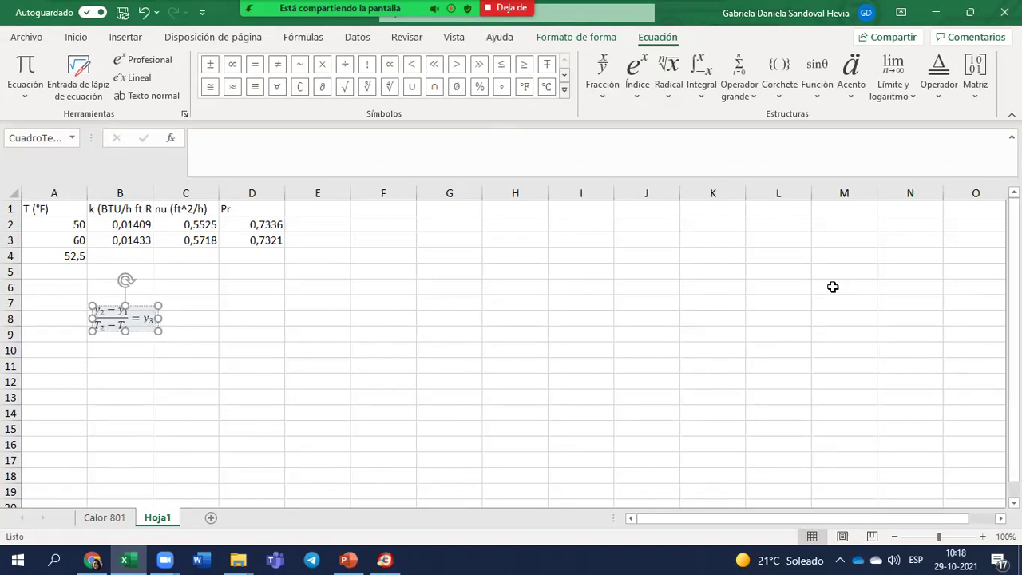
text( /)
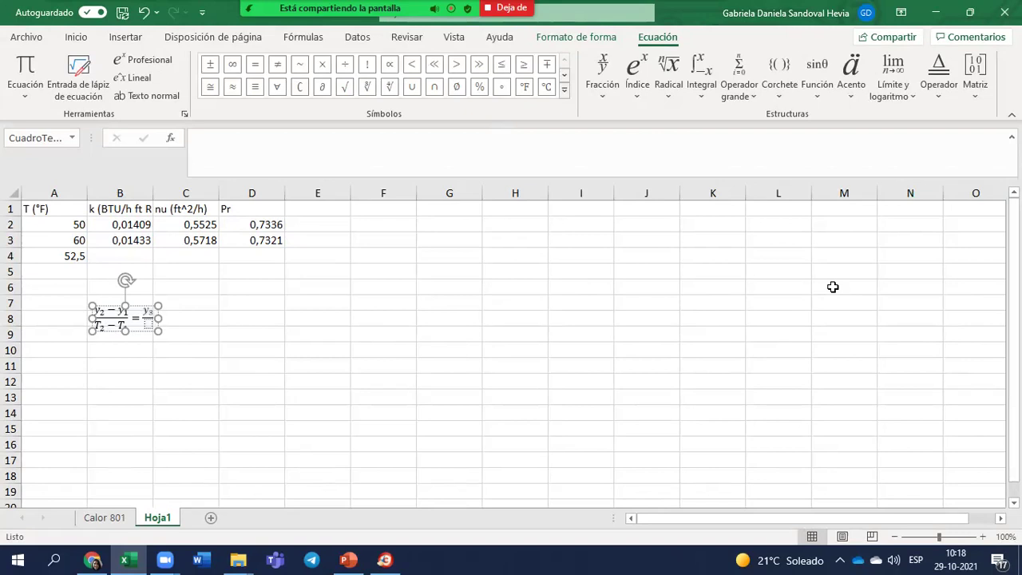
text(-y)
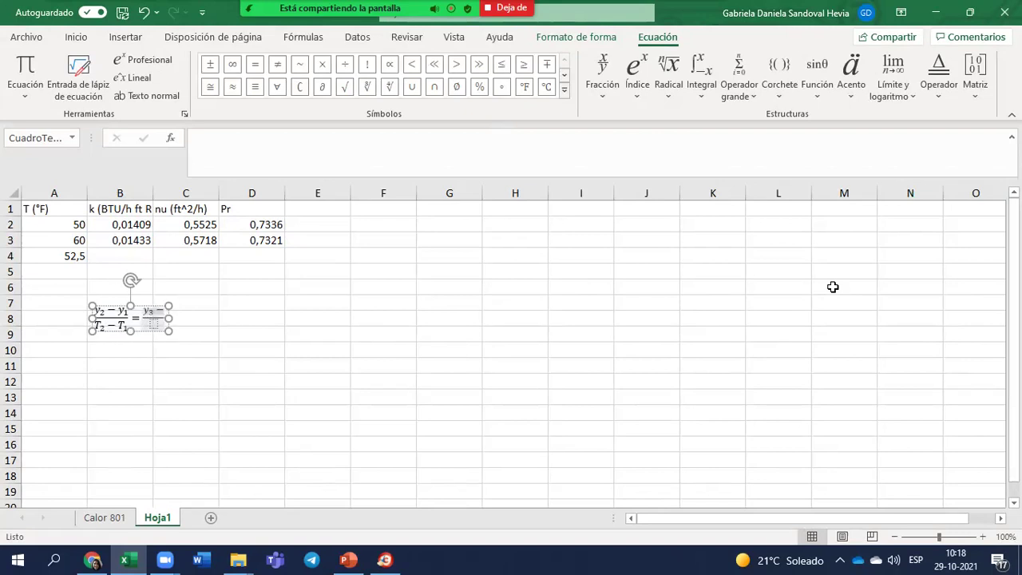
text(_1)
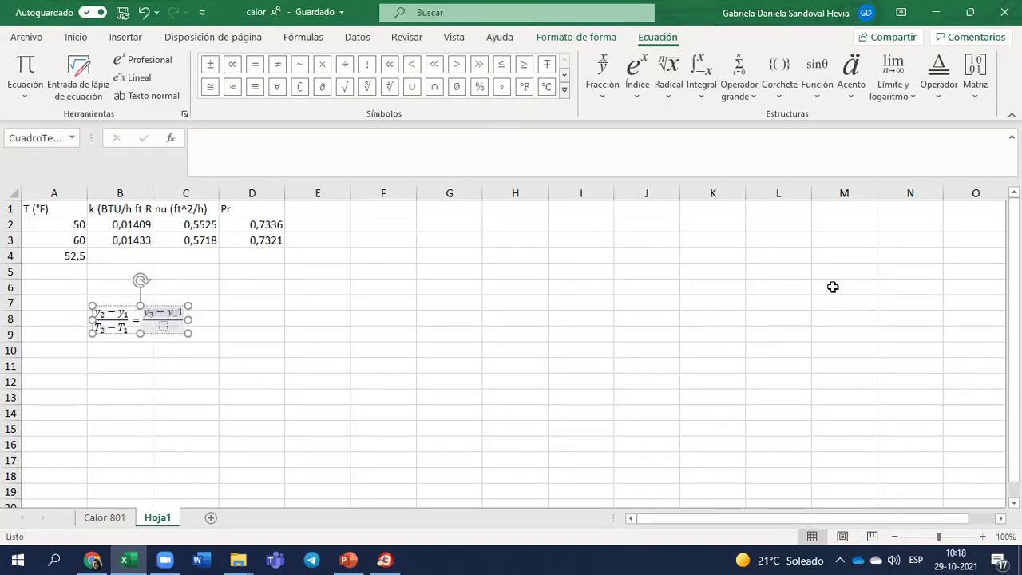
Write T₃ − T₁ as the denominator of the second fraction and leave the equation box.
key(Down)
text(T_3)
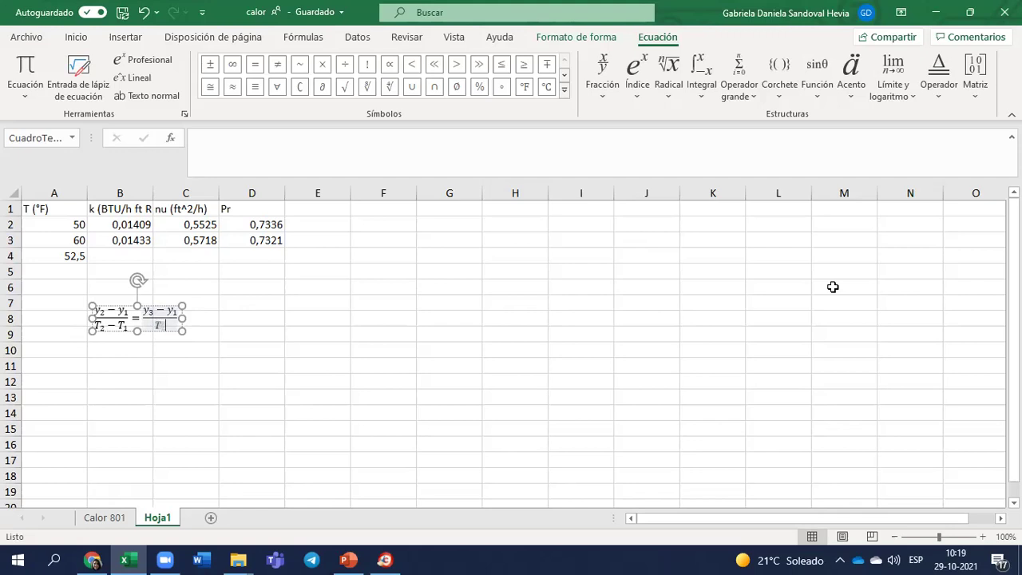
text(-T_1)
key(BackSpace)
key(BackSpace)
text(_1)
click(438, 281)
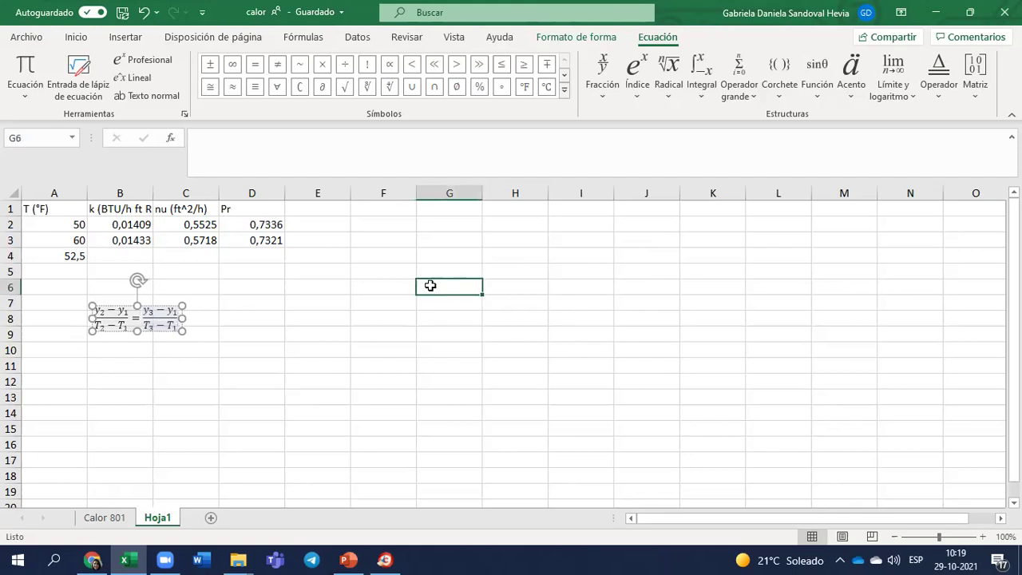
Select the whole interpolation equation and set its font size to 36.
click(174, 310)
drag(174, 310, 92, 320)
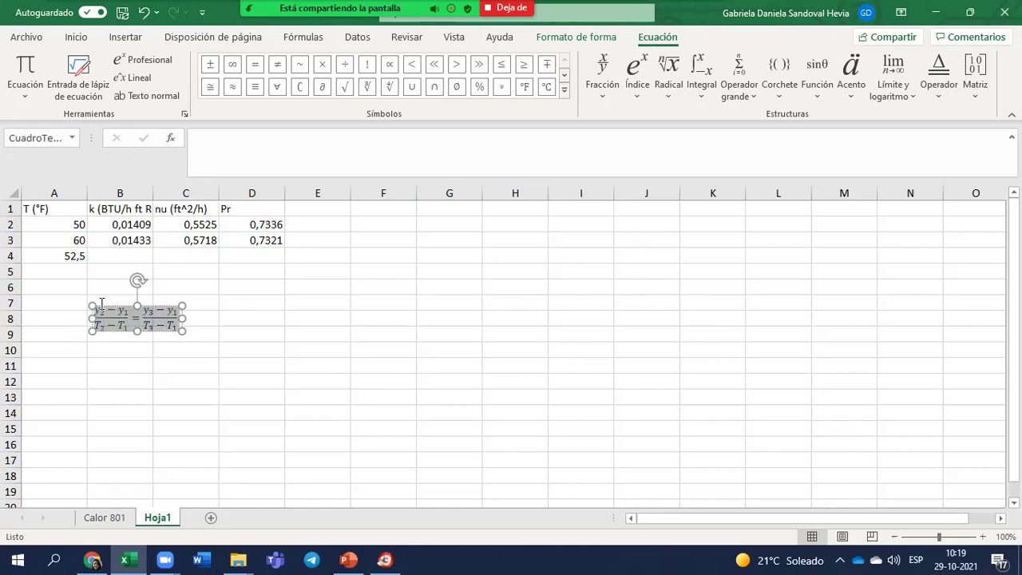
click(76, 38)
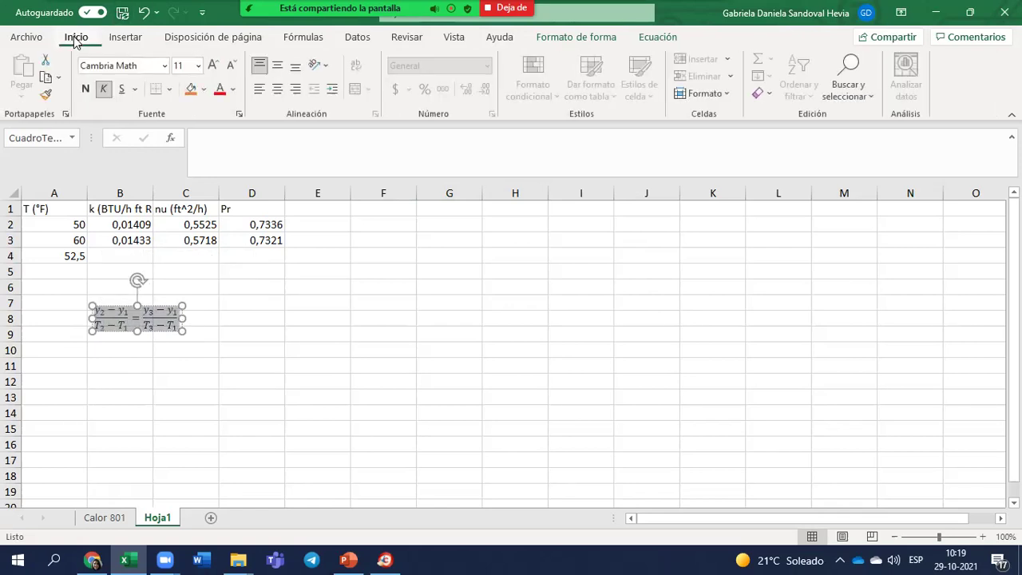
click(199, 65)
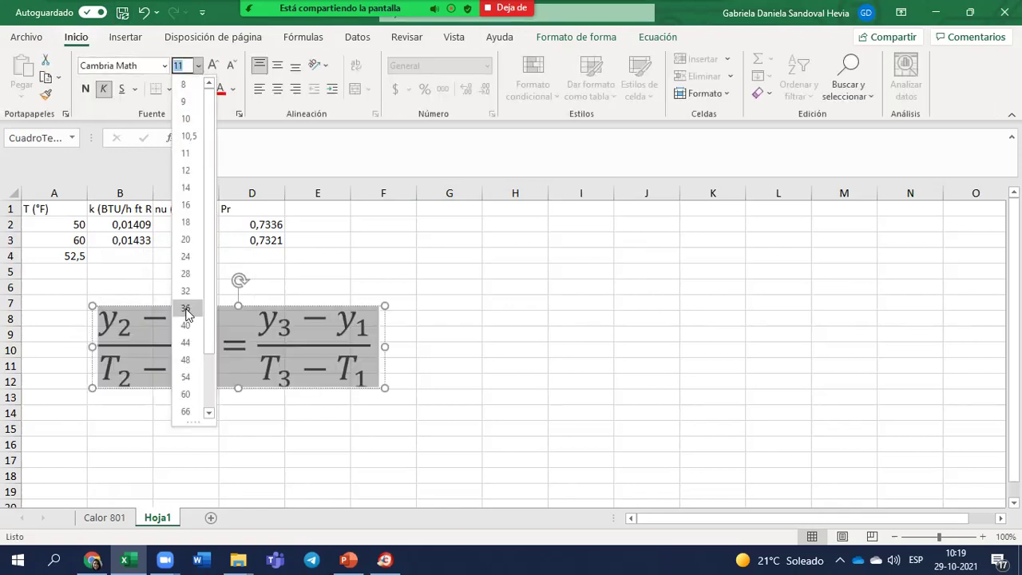
click(193, 310)
click(408, 365)
click(502, 378)
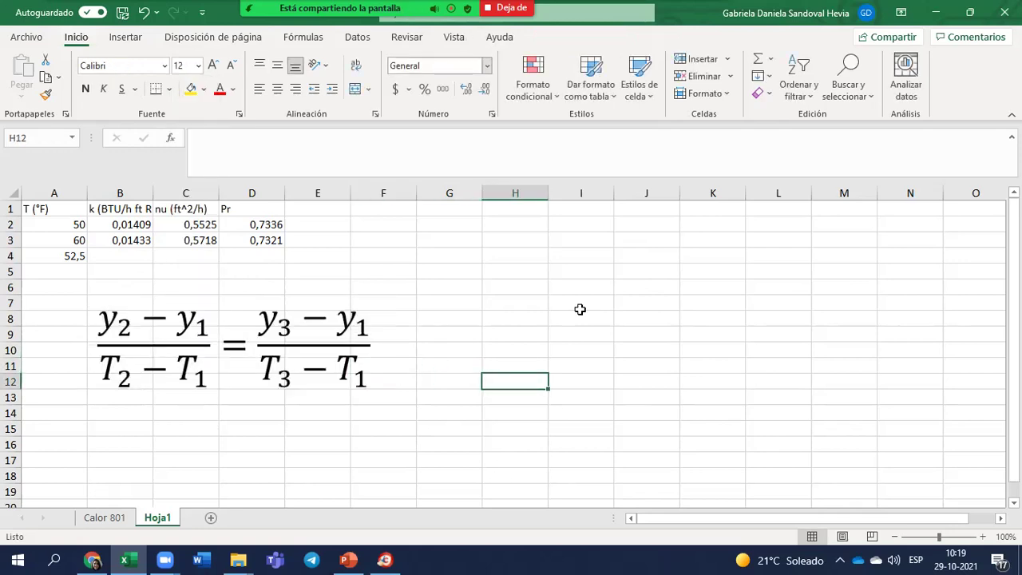
Hide the worksheet's gridlines.
click(455, 37)
click(396, 89)
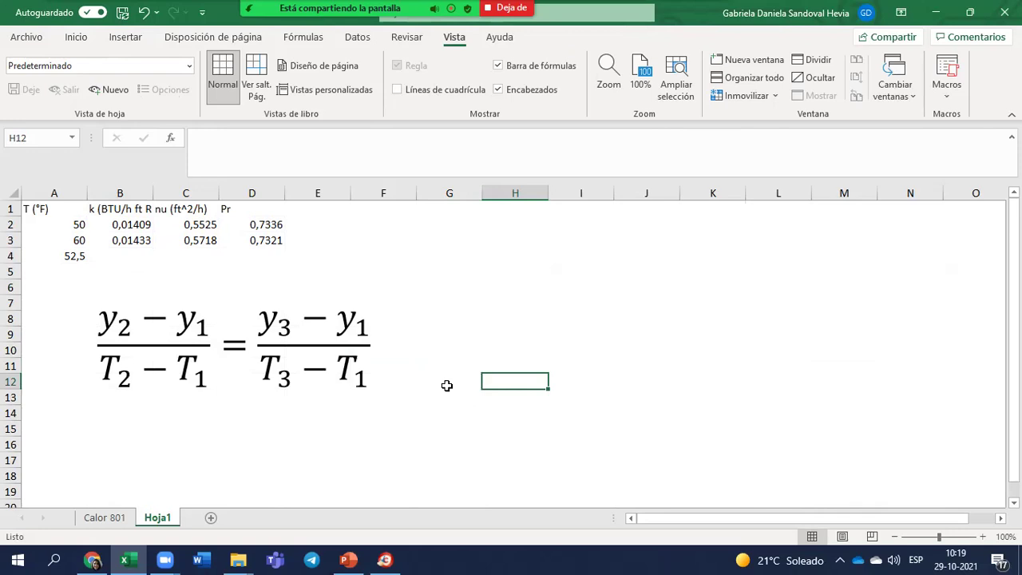
click(248, 324)
shift+click(371, 356)
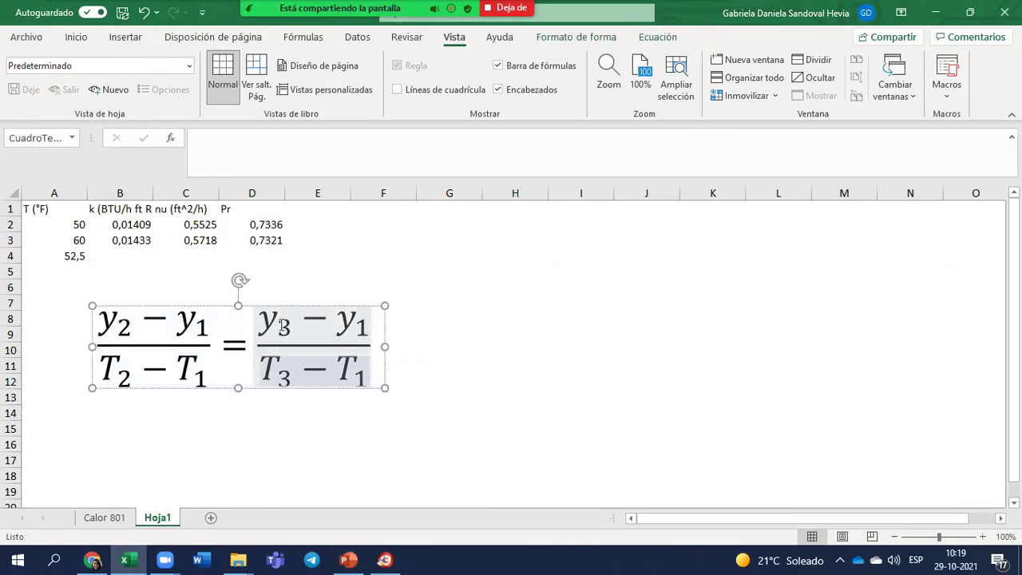
drag(294, 323, 259, 323)
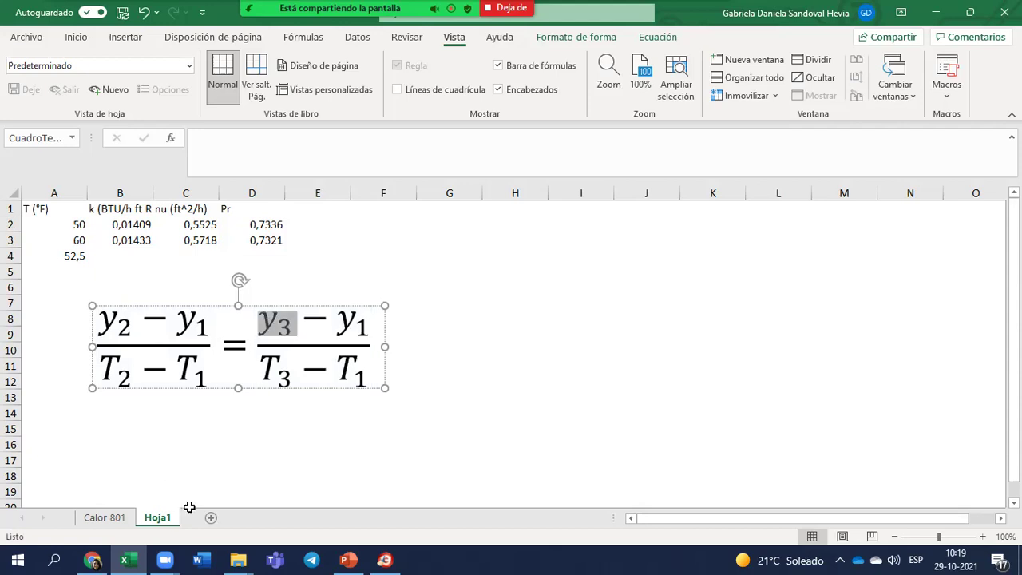
click(546, 354)
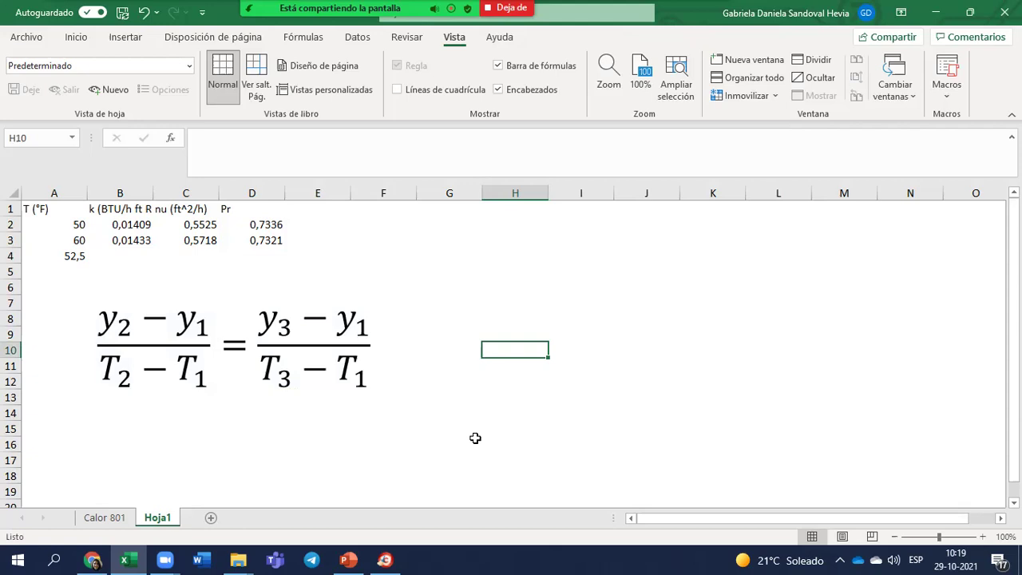
double_click(286, 321)
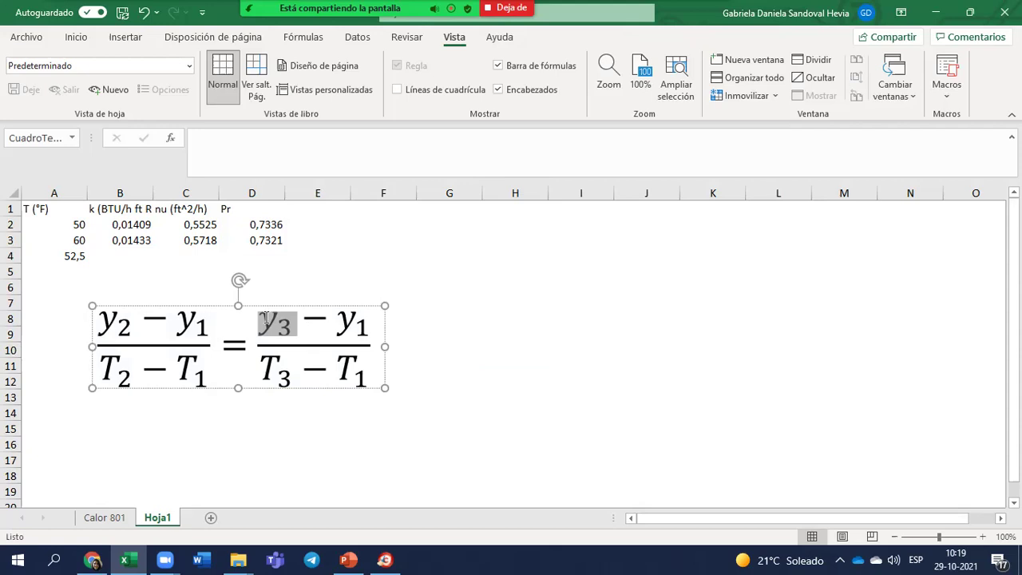
click(421, 330)
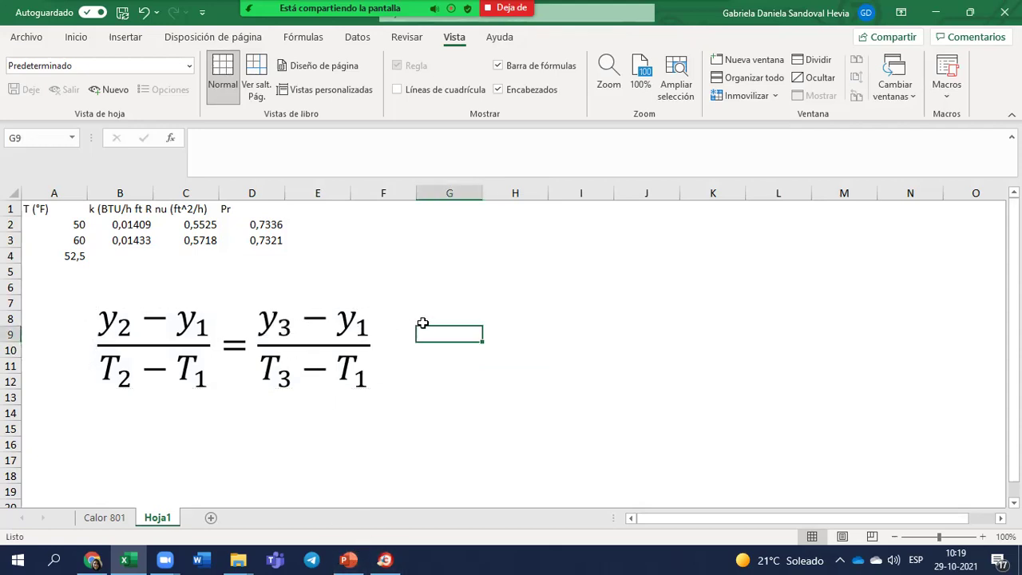
Insert a second equation box beside the interpolation equation, around cells G8 to H9, and write y₃ in it.
click(127, 38)
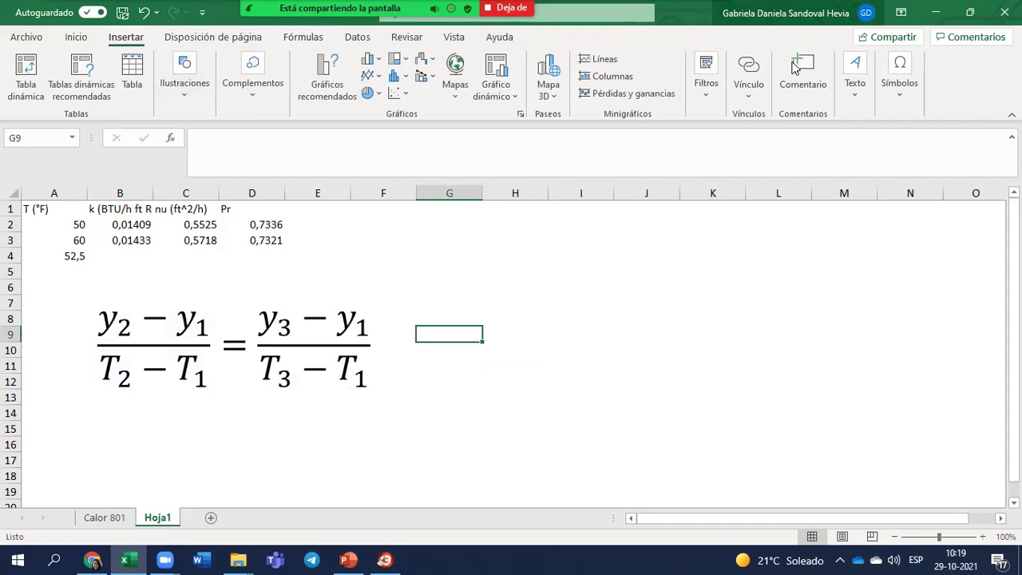
click(899, 80)
click(905, 156)
click(902, 142)
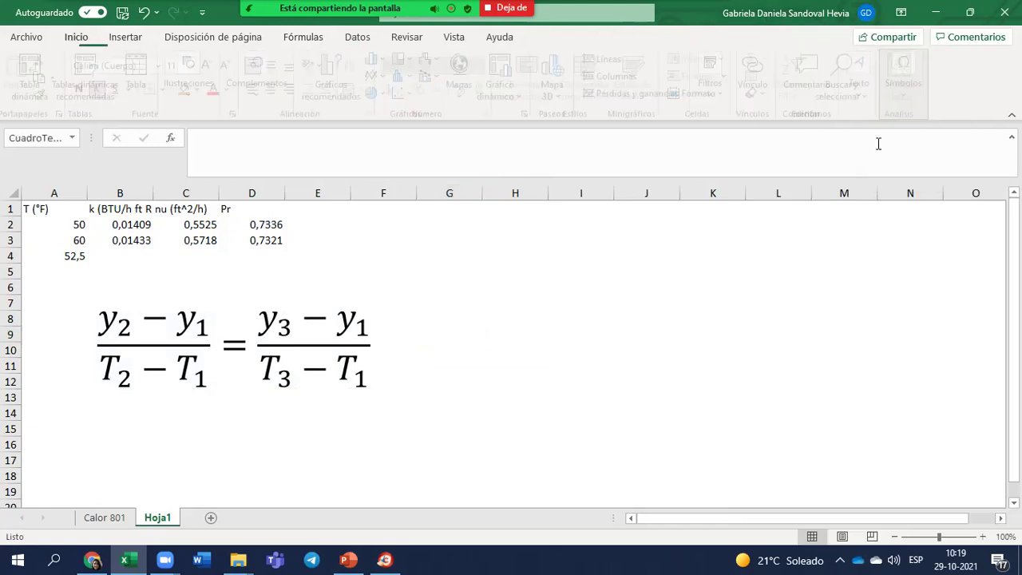
text(y_3)
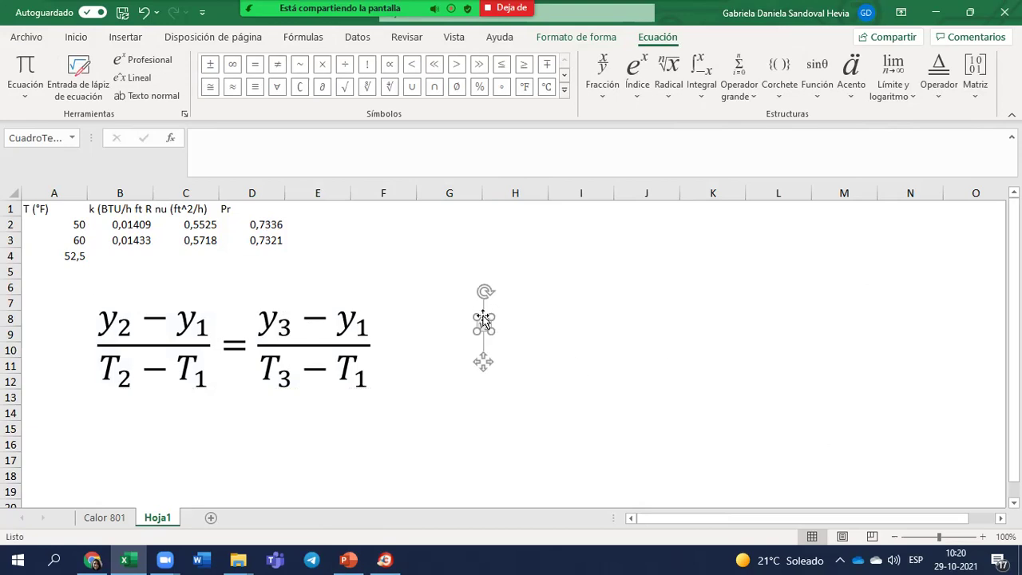
Set the font size of the y₃ equation box to 24.
click(485, 322)
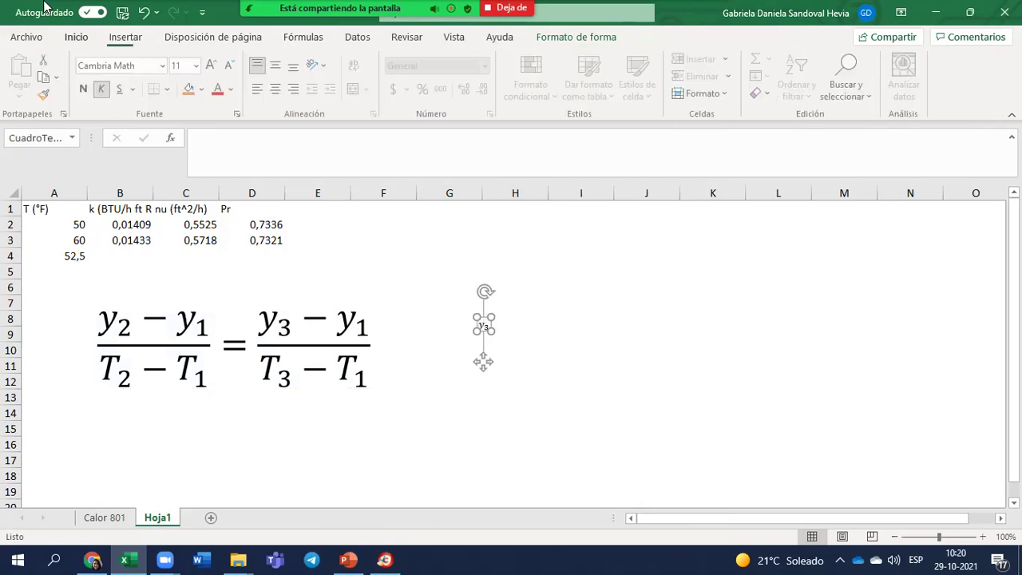
click(198, 66)
click(187, 256)
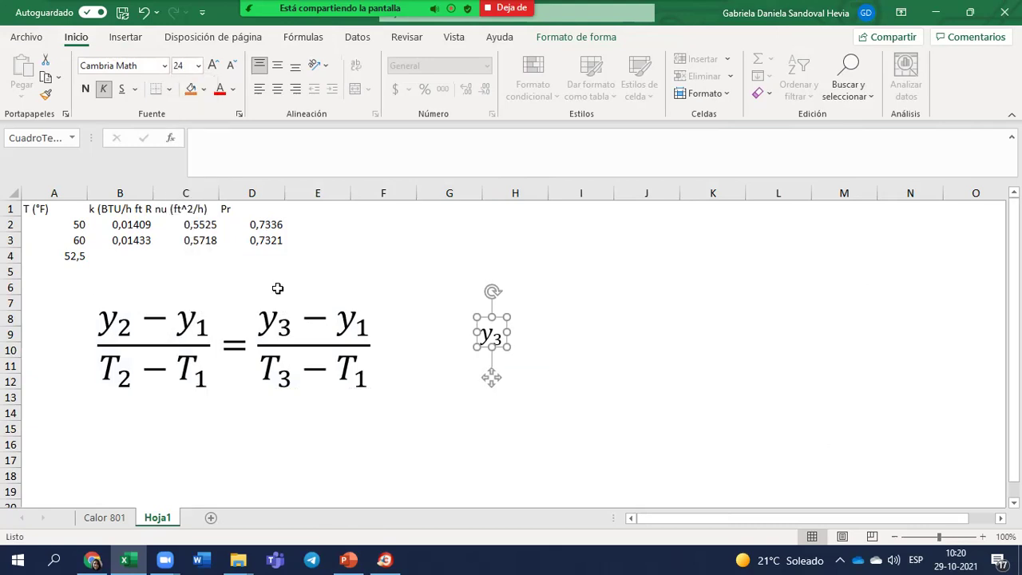
Extend the second equation after y₃ with = y₁ +.
click(498, 334)
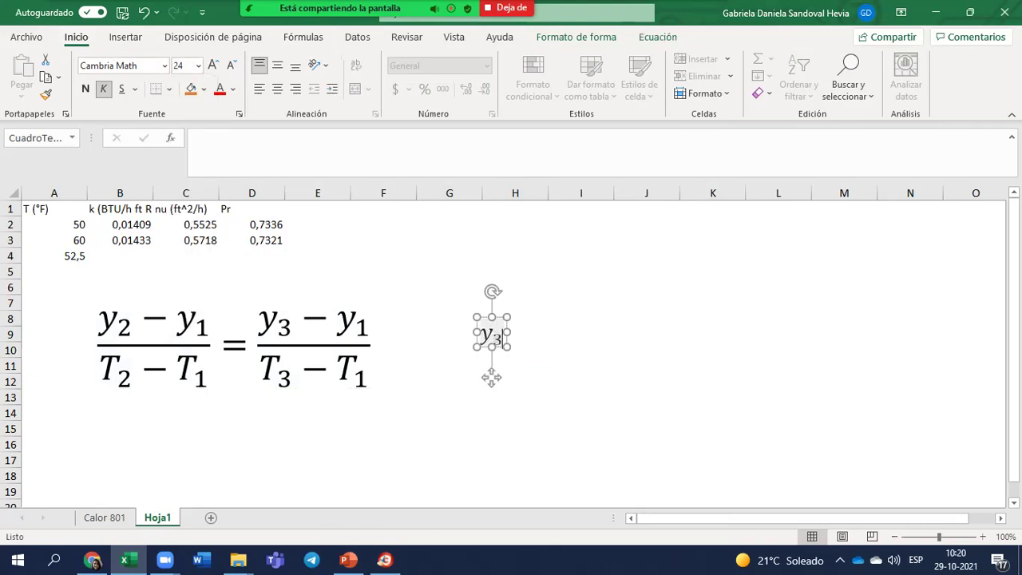
text(= )
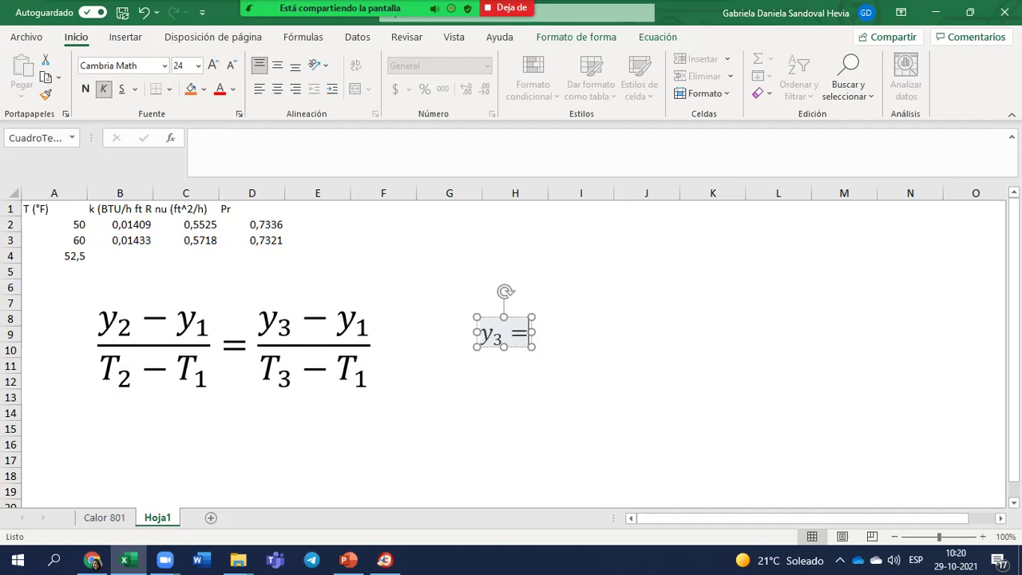
text(y_1 )
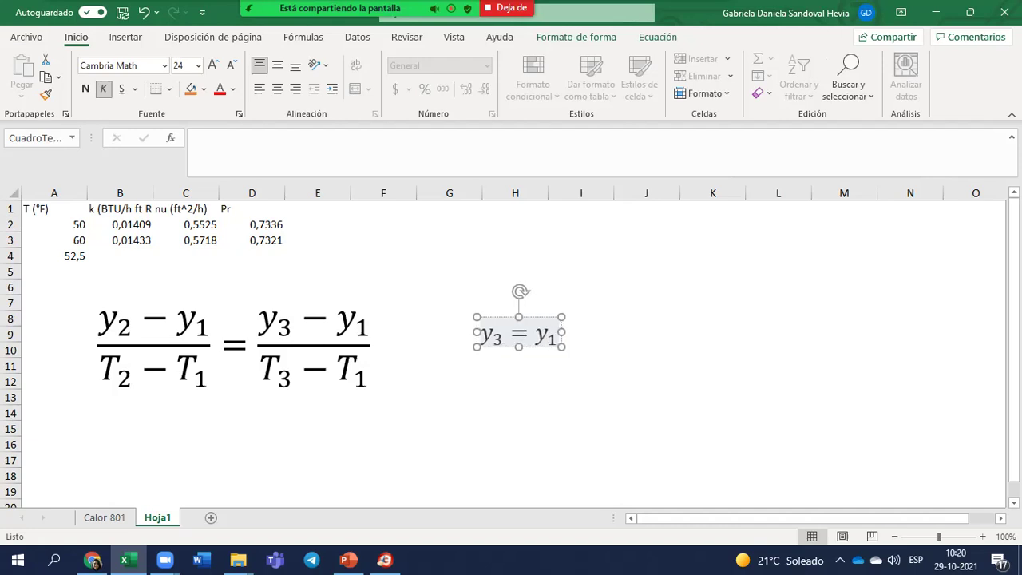
text(+)
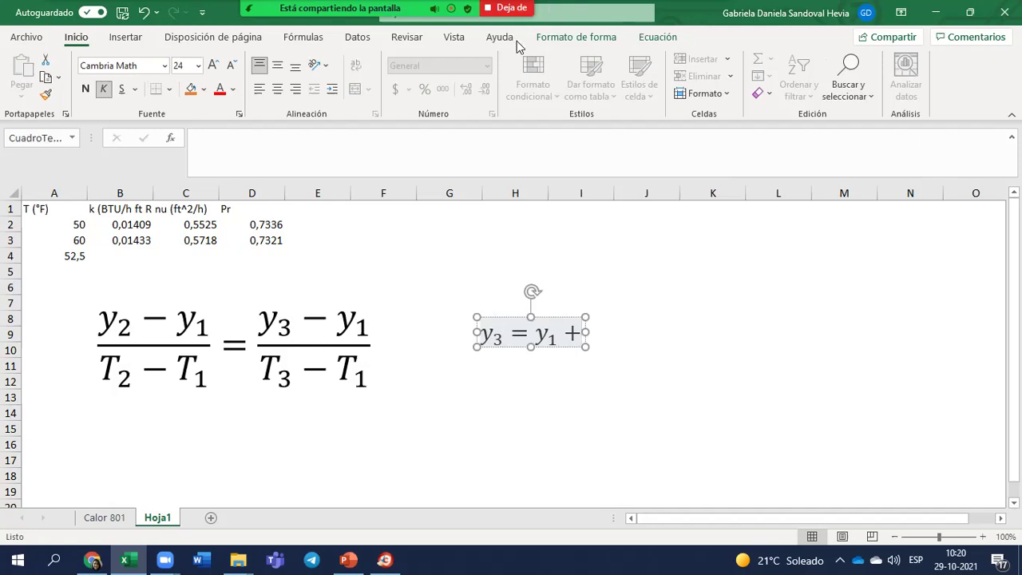
Add a parenthesis bracket structure containing y₂ − y₁ after the plus sign in the second equation.
click(581, 38)
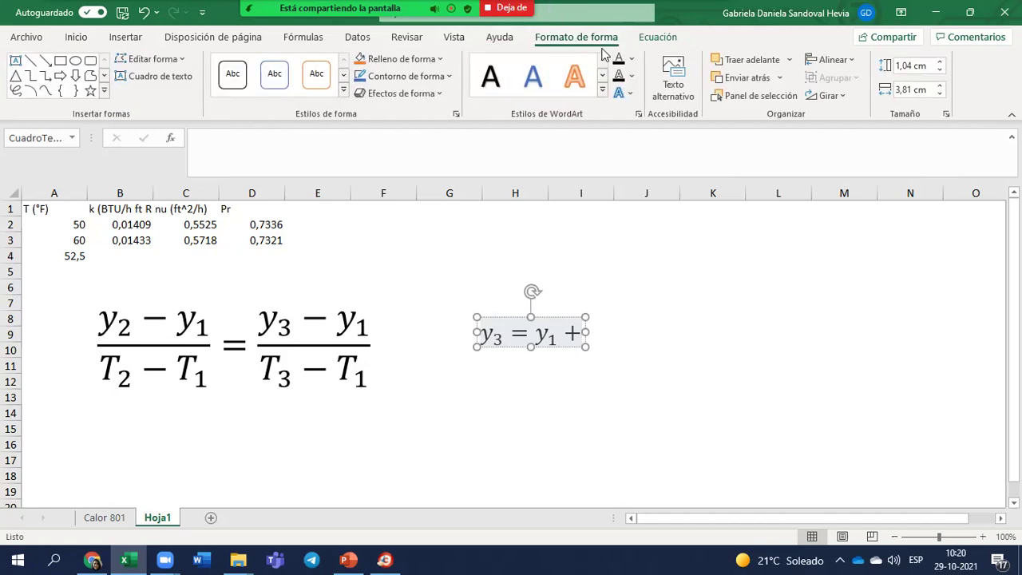
click(657, 38)
click(778, 80)
click(796, 159)
text(y_")
key(BackSpace)
text(2-y_!)
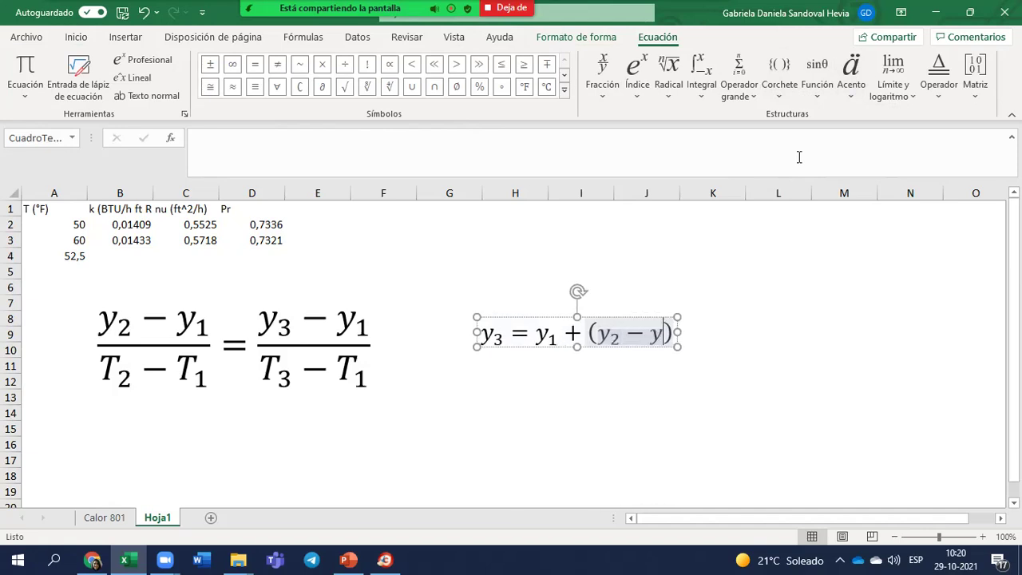
key(space)
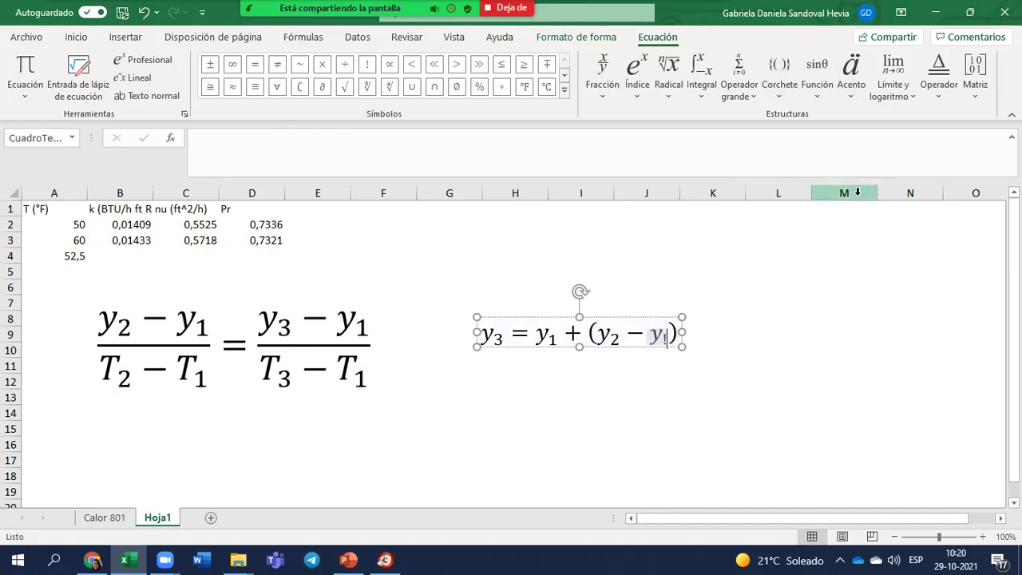
key(Right)
key(Right)
key(Right)
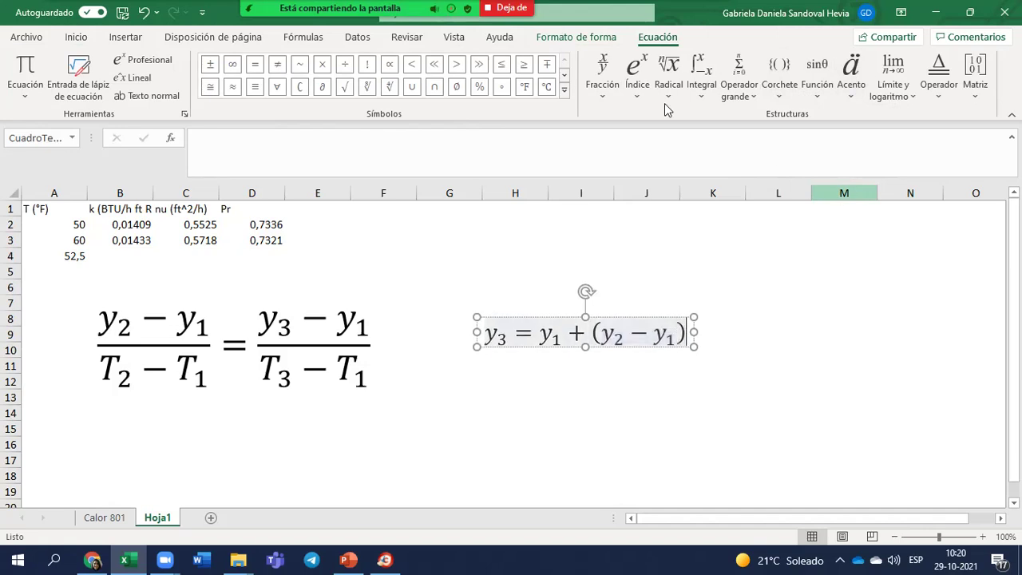
Add another parenthesis bracket structure containing T₃ − T₁ after the (y₂ − y₁) factor.
click(779, 83)
click(791, 162)
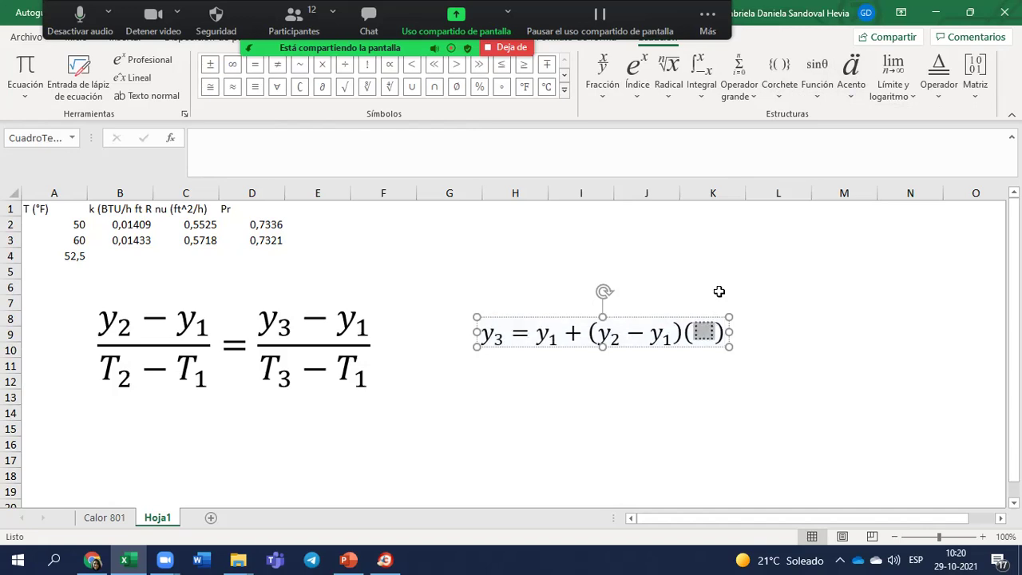
text(T)
text(_3-T_1)
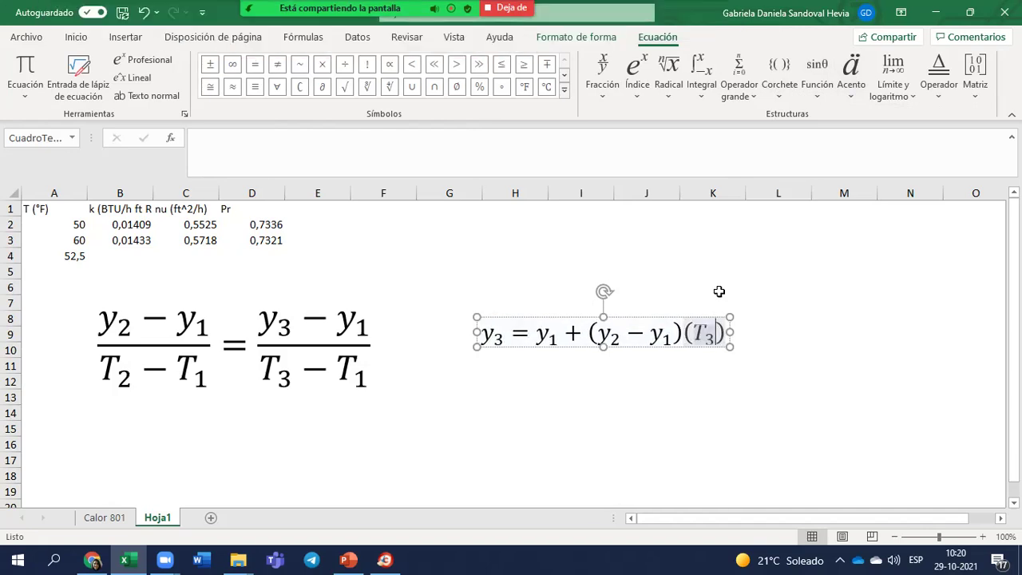
Put the (y₂ − y₁)(T₃ − T₁) product over the denominator T₂ − T₁ and finish editing the y₃ equation.
key(Right)
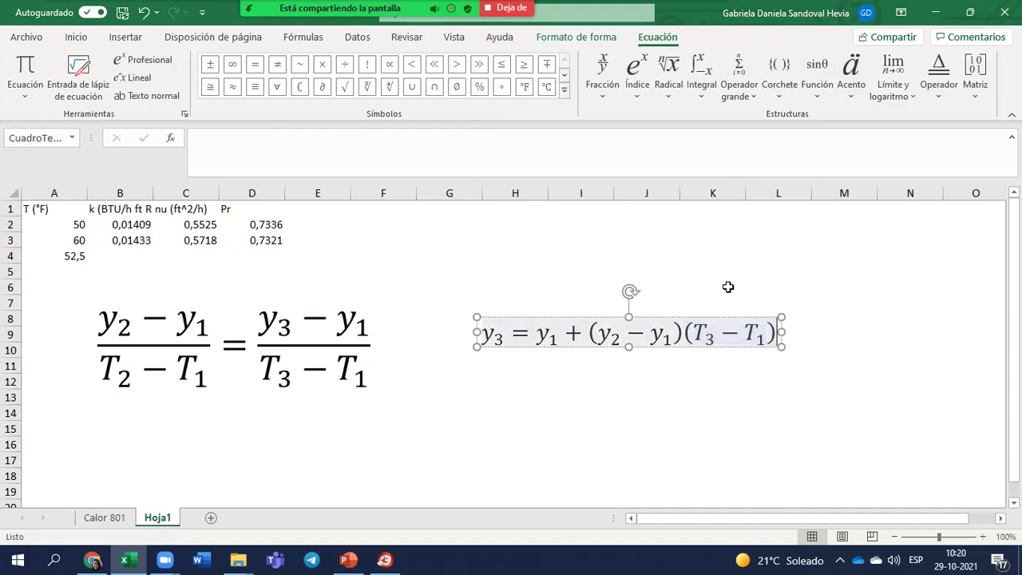
text(/)
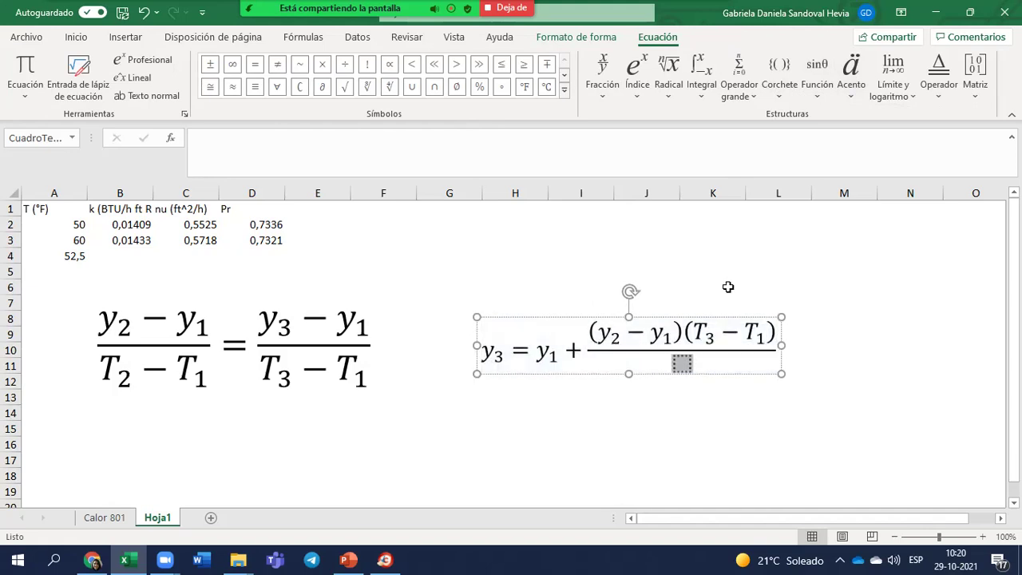
text(T_2 )
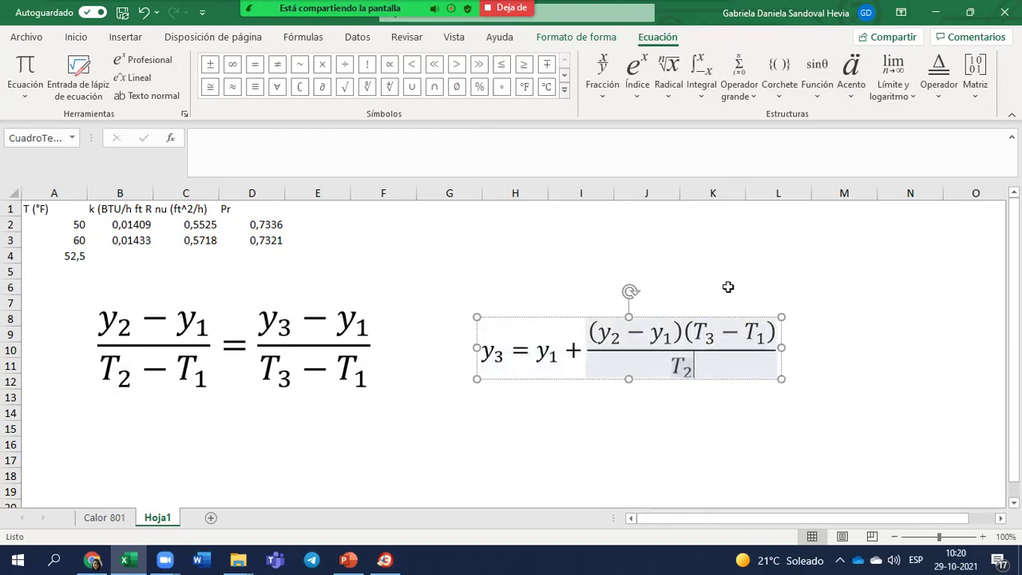
text(-T_1)
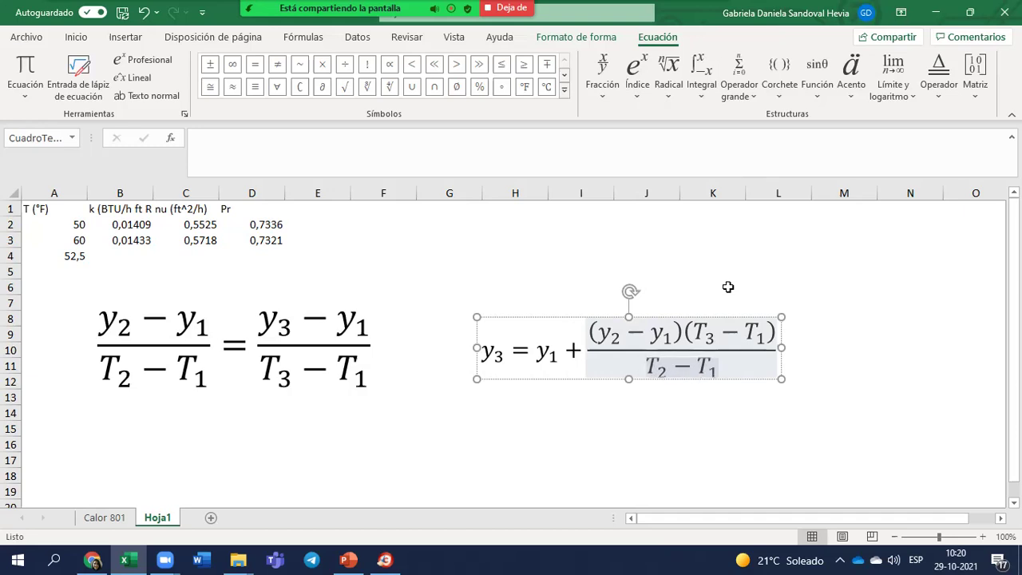
click(693, 474)
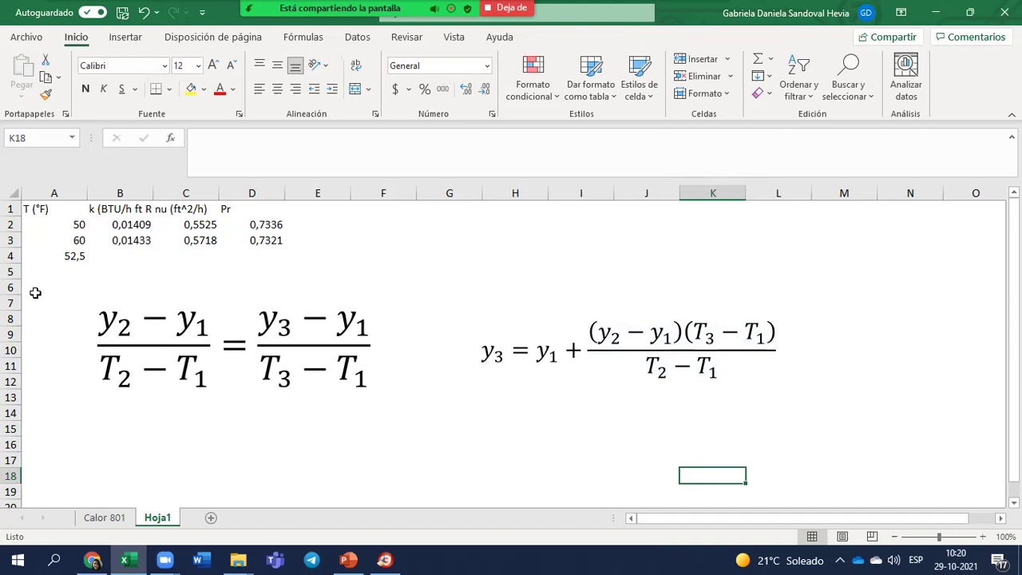
Start the k interpolation formula for 52,5 °F in cell B4 with =B2+(B3-B2)*(.
click(111, 254)
text(=)
click(129, 227)
text(+)
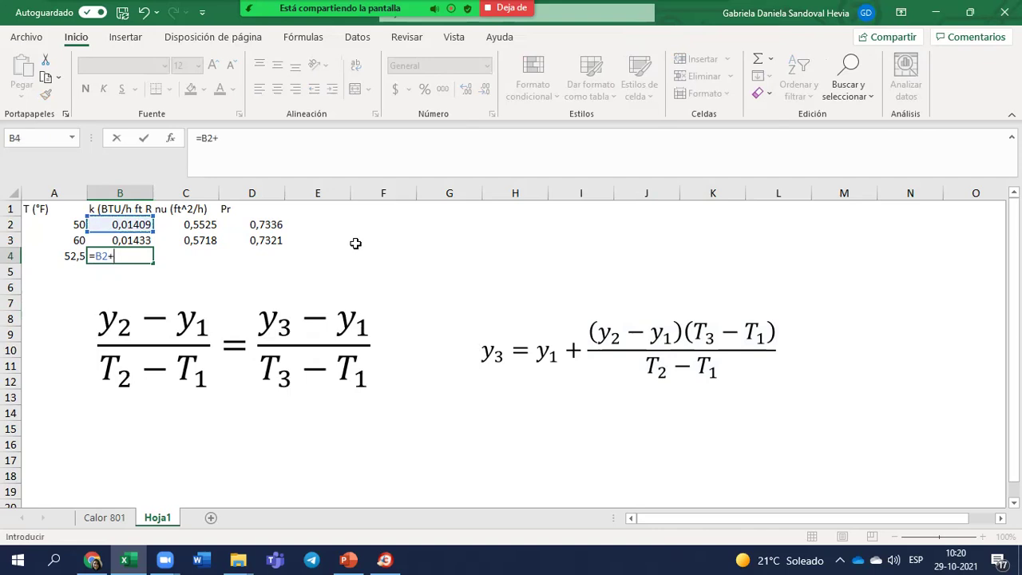
text(()
click(136, 242)
text(-)
key(Up)
key(Up)
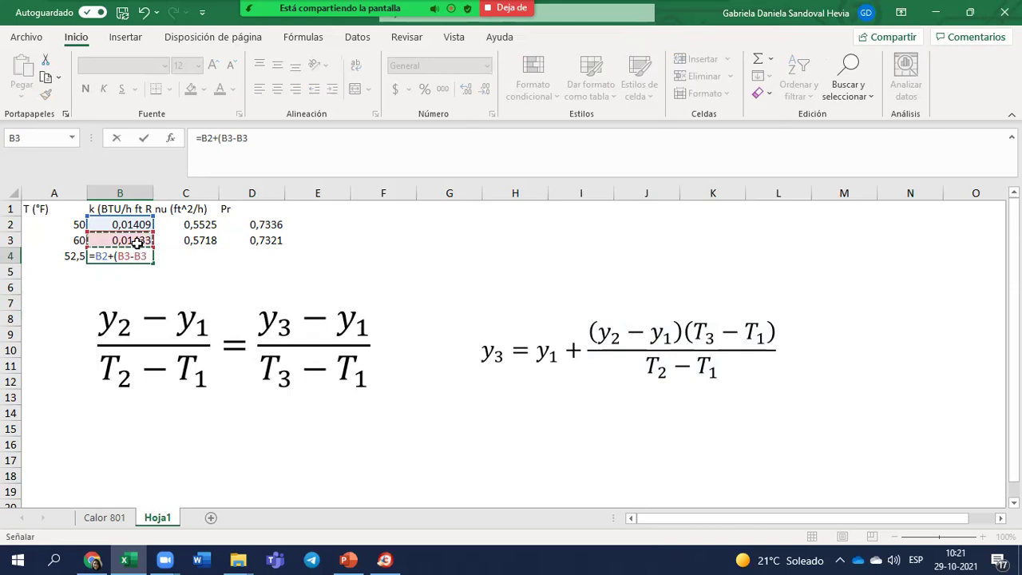
text()*()
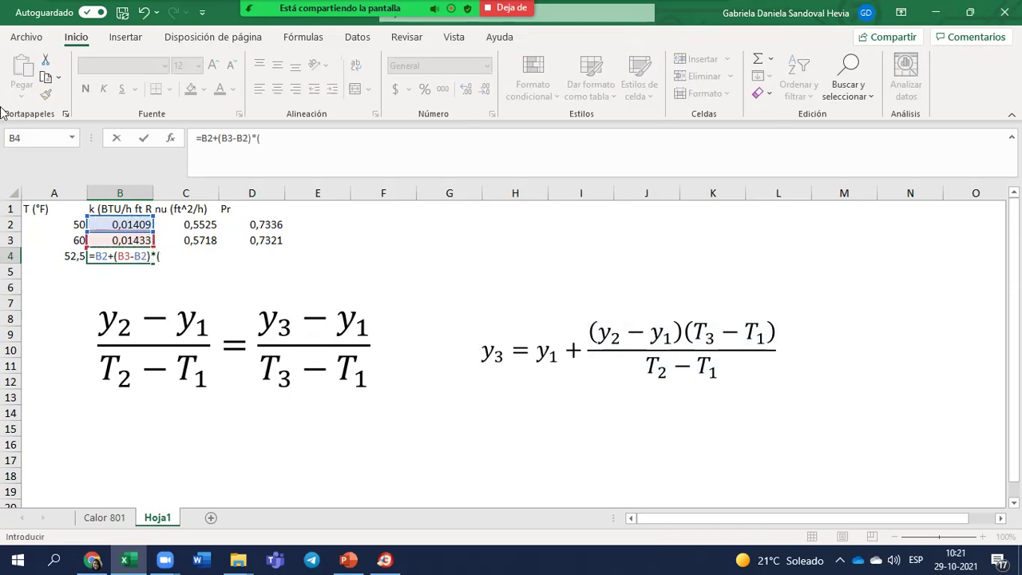
Continue the B4 formula with the temperature terms A4-A2)/(A3-.
click(63, 256)
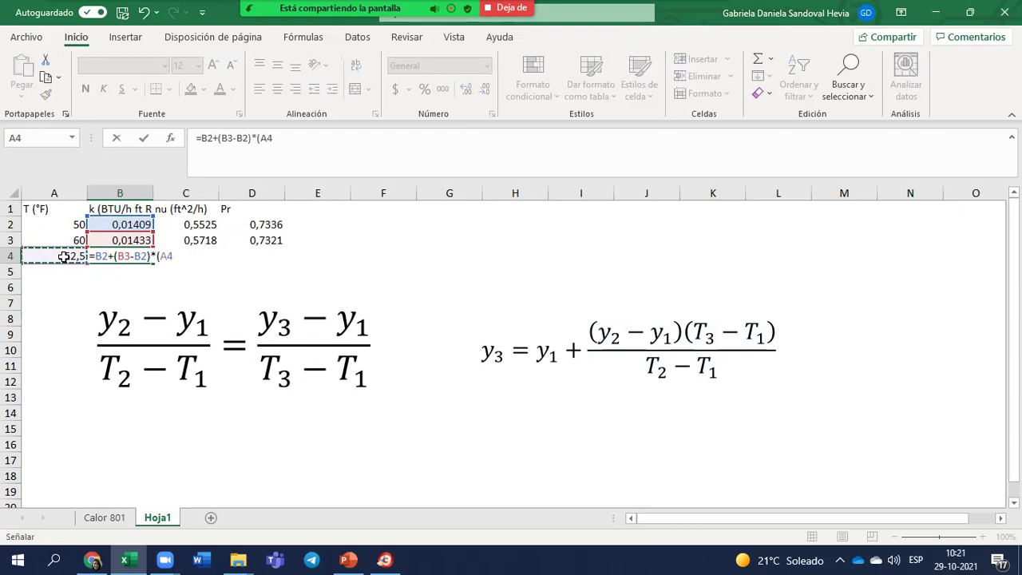
text(-)
click(54, 223)
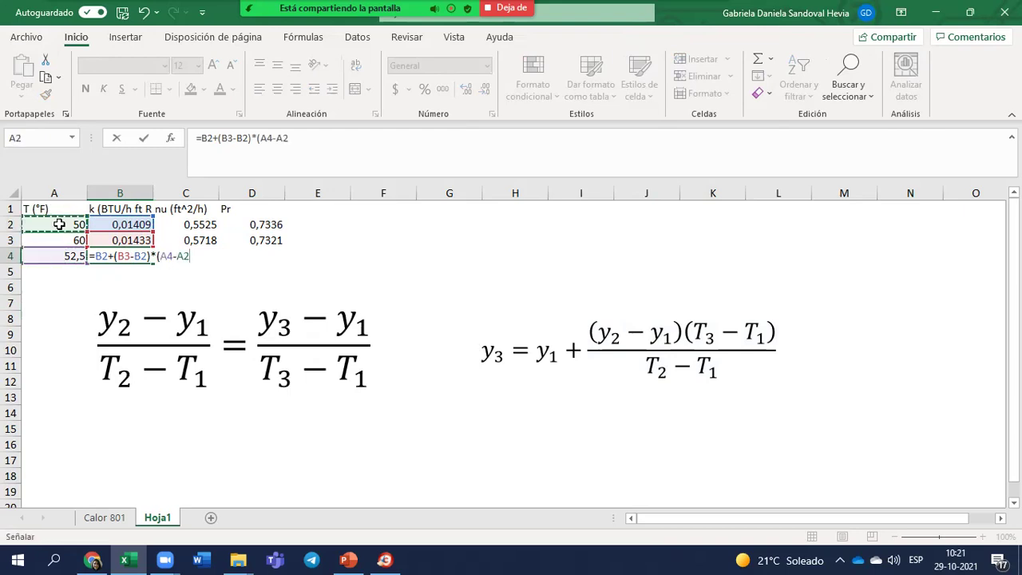
text()/()
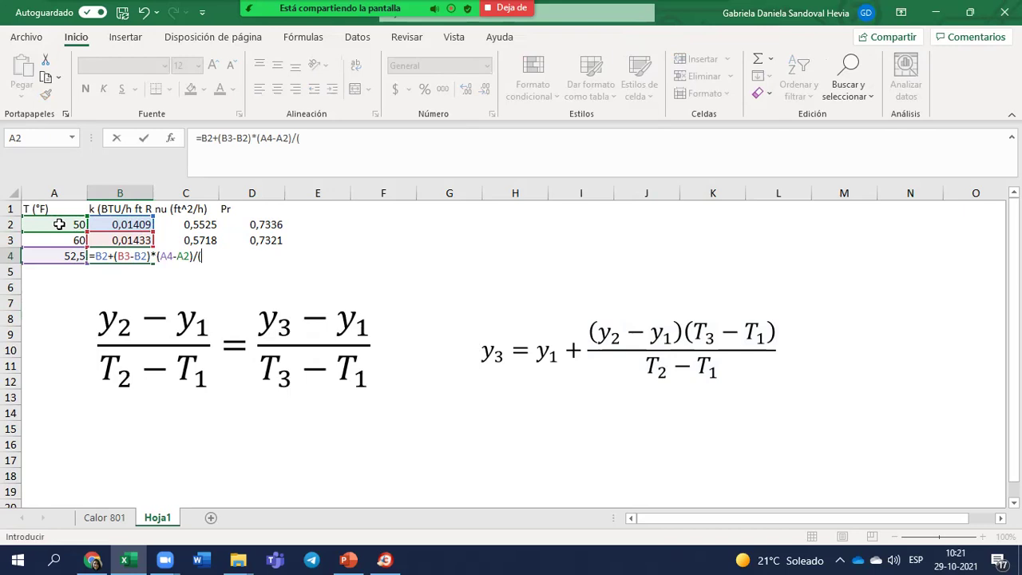
click(75, 242)
text(-)
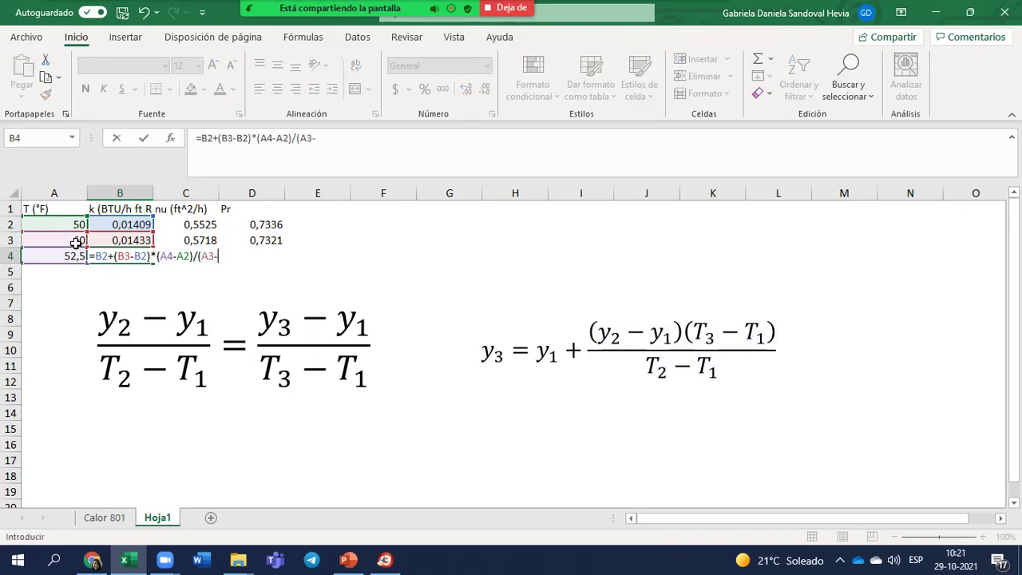
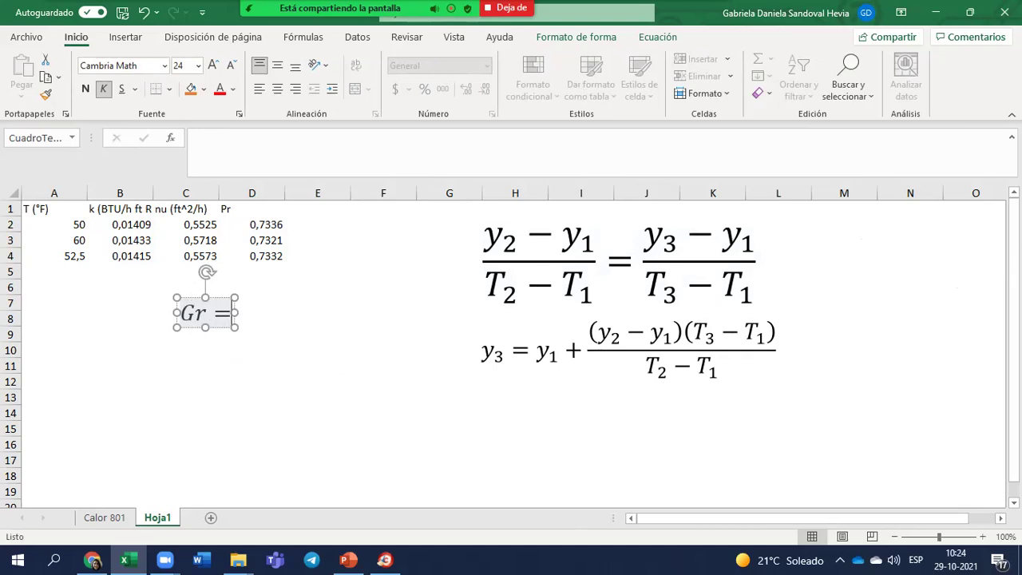
Extend the Gr equation after the equals sign with gβ and an empty parenthesis bracket structure.
text(g)
text(\beta)
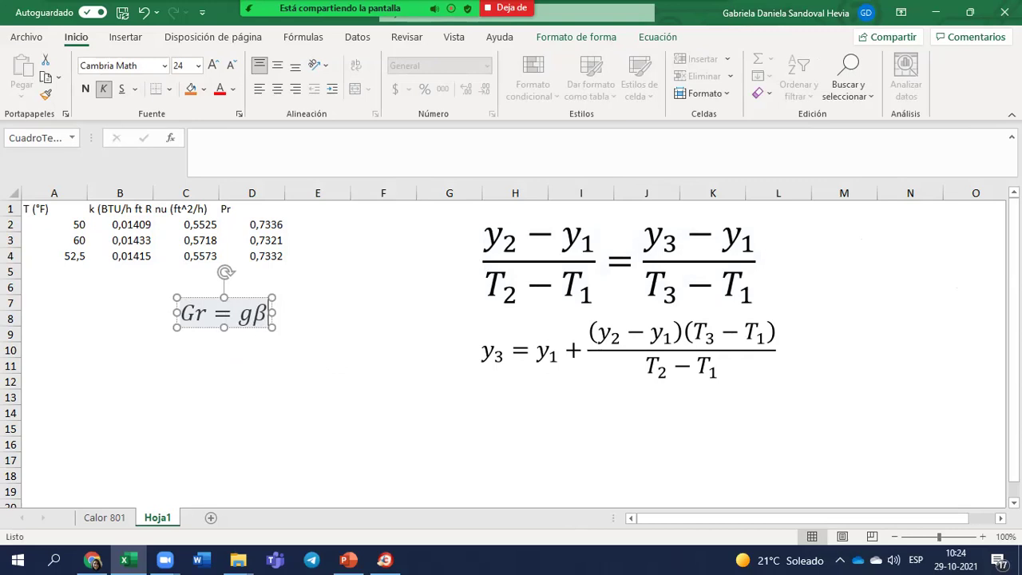
click(499, 37)
click(455, 37)
click(657, 37)
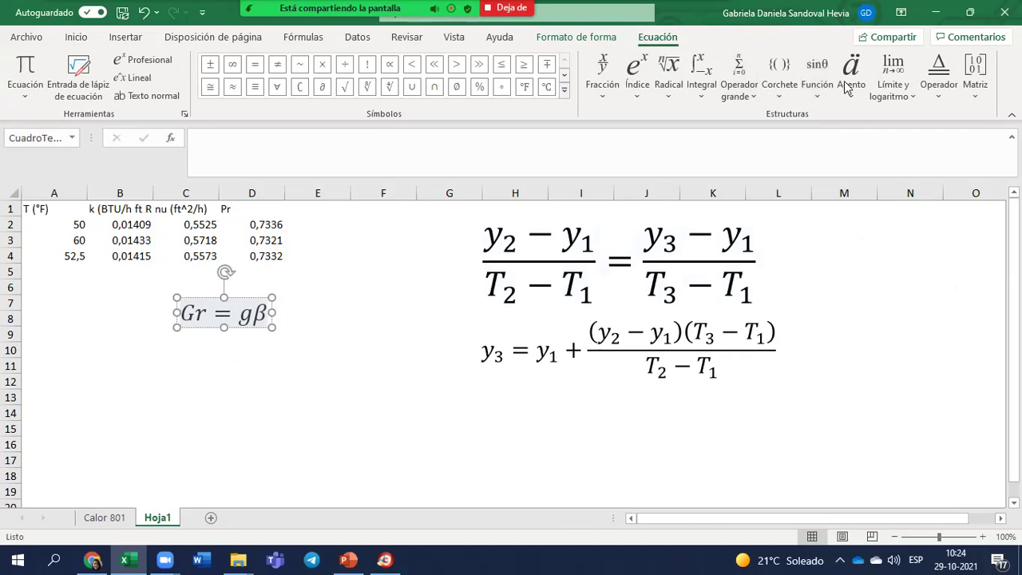
click(779, 80)
click(790, 165)
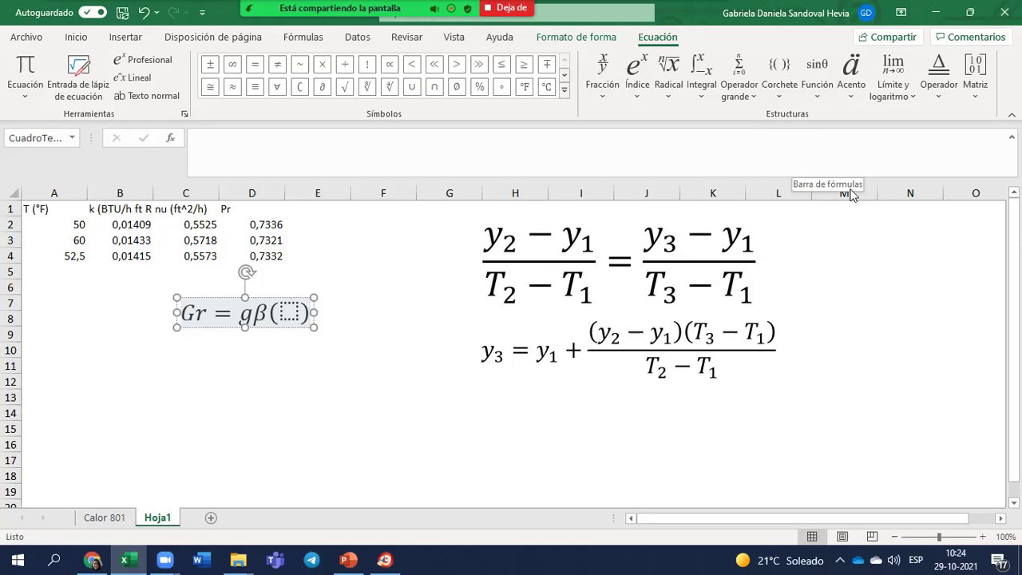
Fill the bracket in the Gr equation with T₁ − T₂ and move out of it.
text(T_1)
key(Right)
text(-T_2)
key(space)
key(Right)
key(Escape)
key(Return)
Add L with subscript c and exponent 3 after the (T₁ − T₂) factor in the Gr equation.
text(L_c)
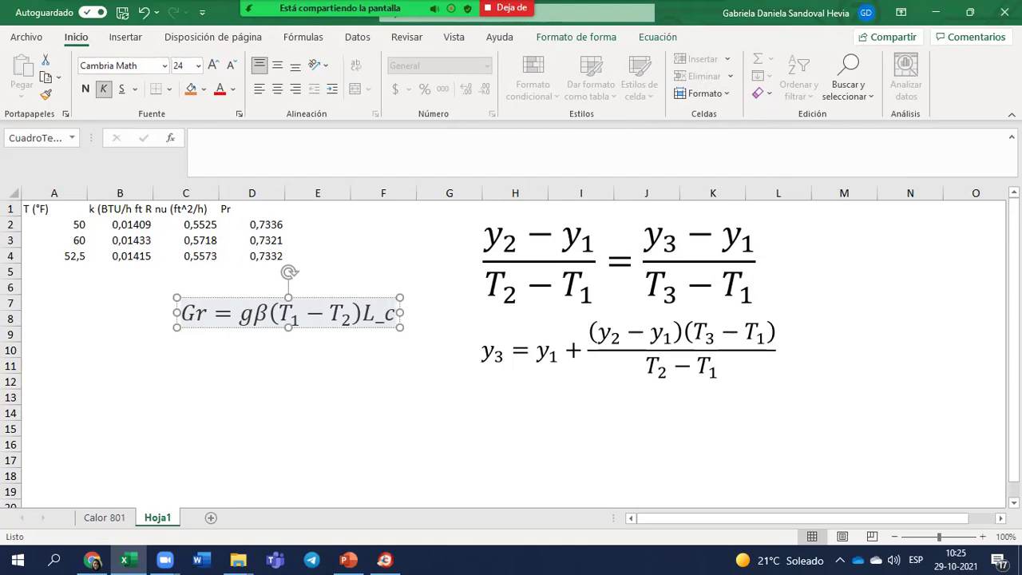
key(space)
text(^^)
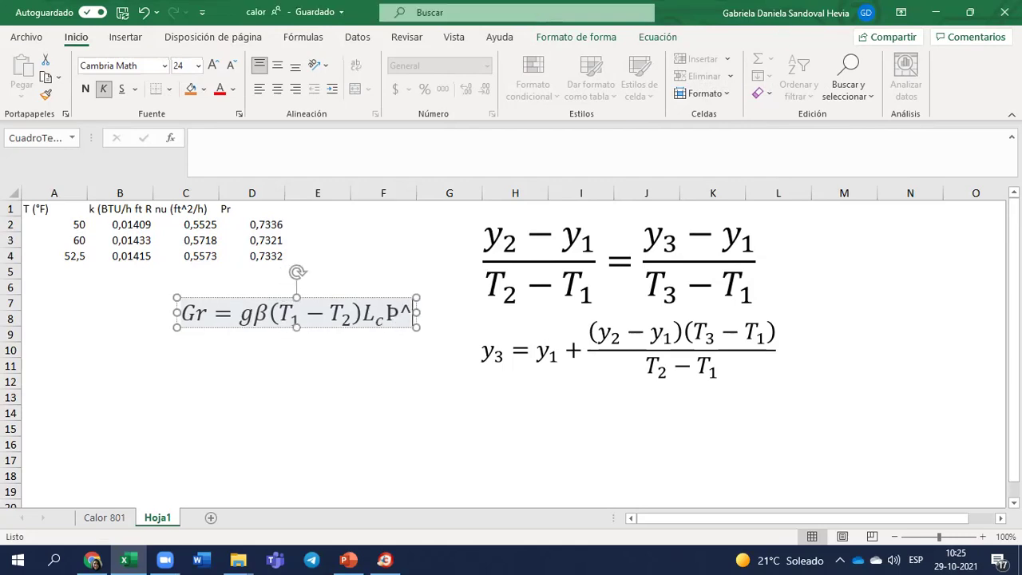
key(BackSpace)
text(3)
key(space)
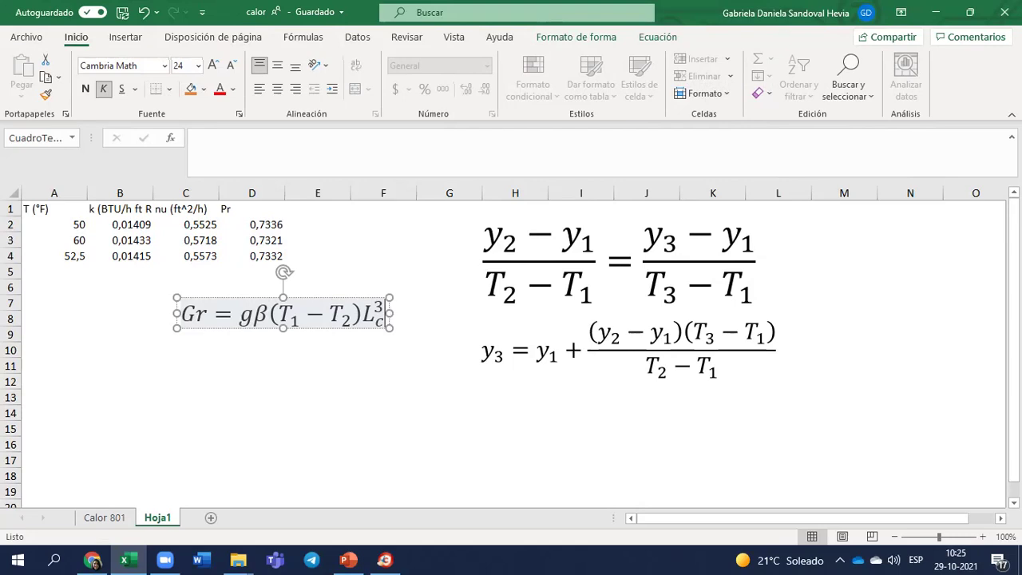
Append /nu^2 to the Gr equation and remove the stray Þ character before the exponent.
text(/nu)
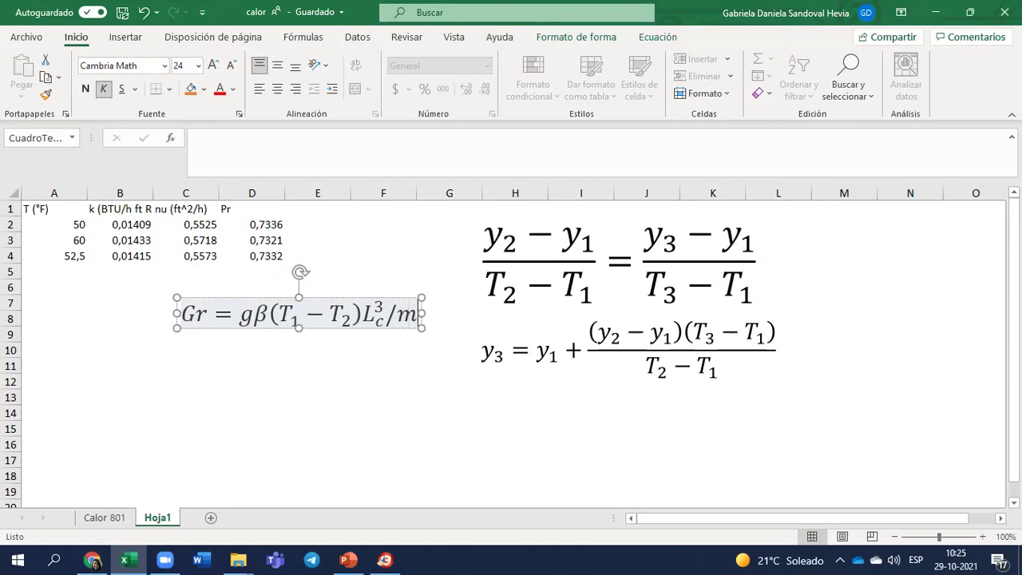
text(Þ^2)
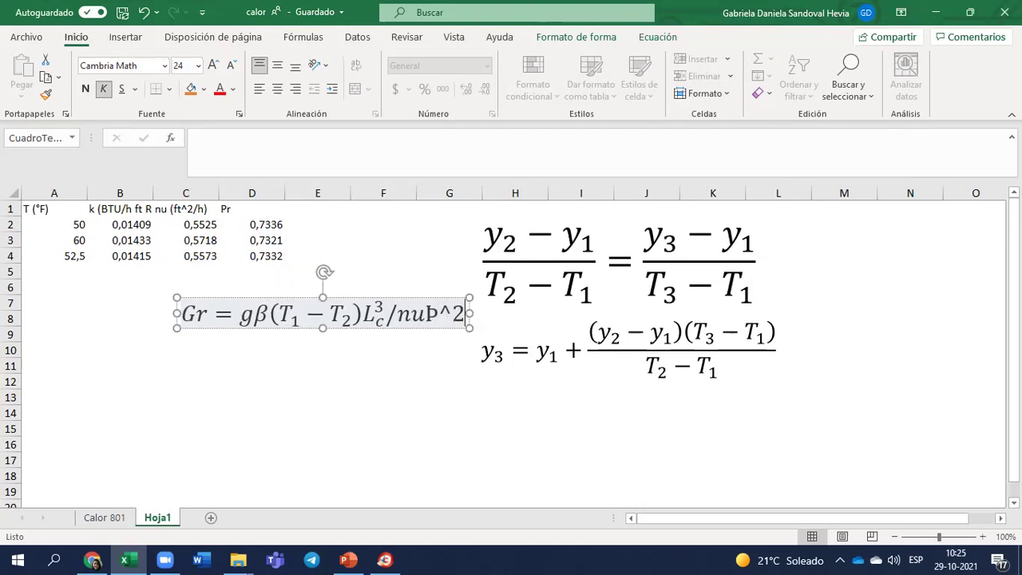
key(Left)
key(BackSpace)
Convert nu to the symbol ν and build the Gr expression into a fraction over ν².
key(Left)
key(Left)
key(Left)
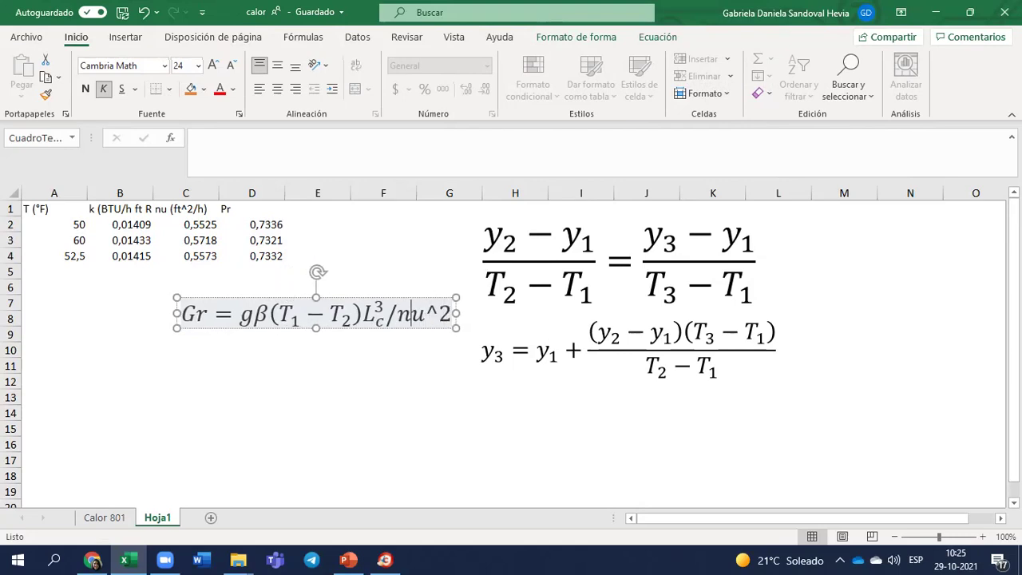
text(\)
key(Right)
key(Right)
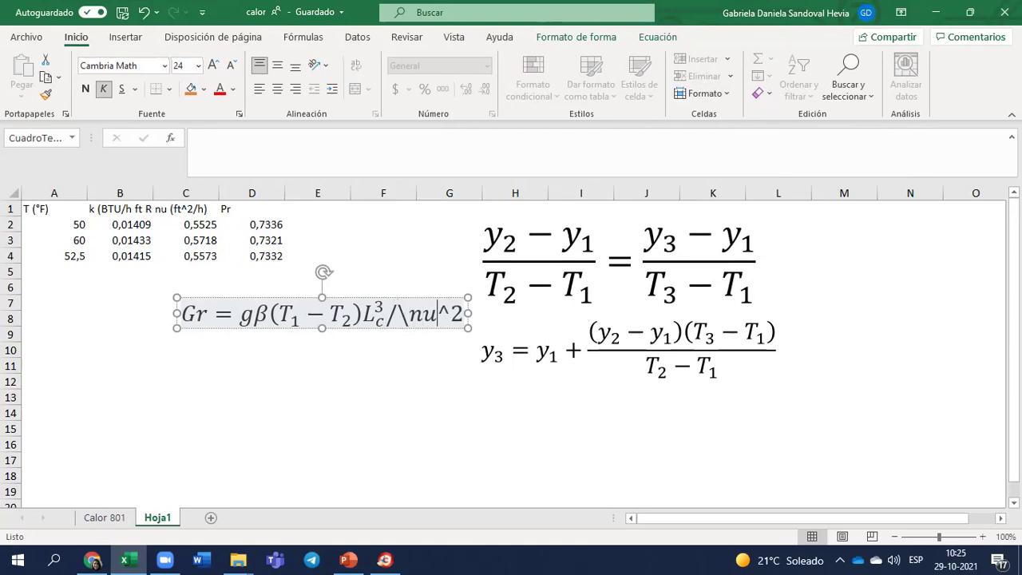
key(space)
key(Right)
key(Right)
key(space)
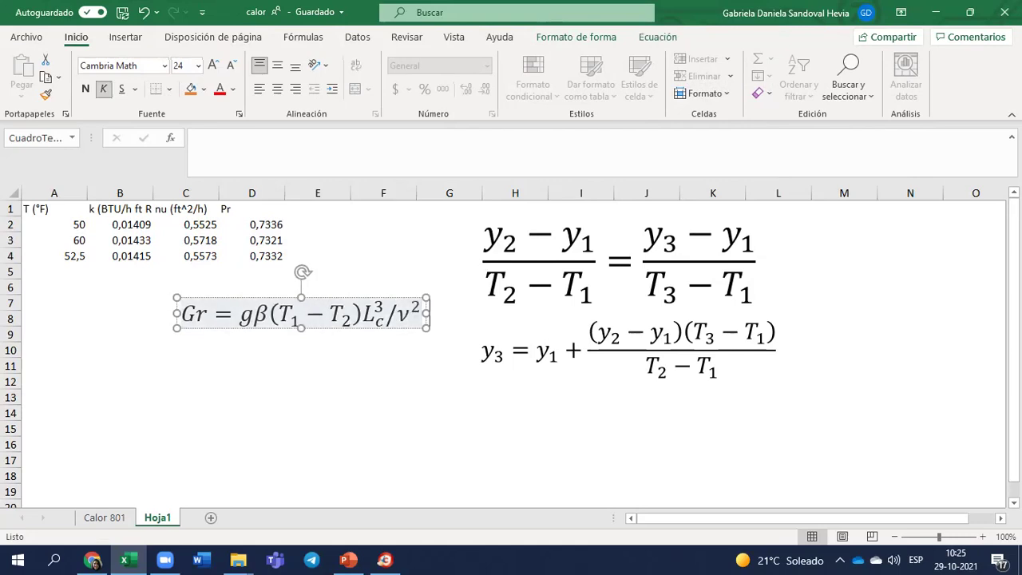
key(space)
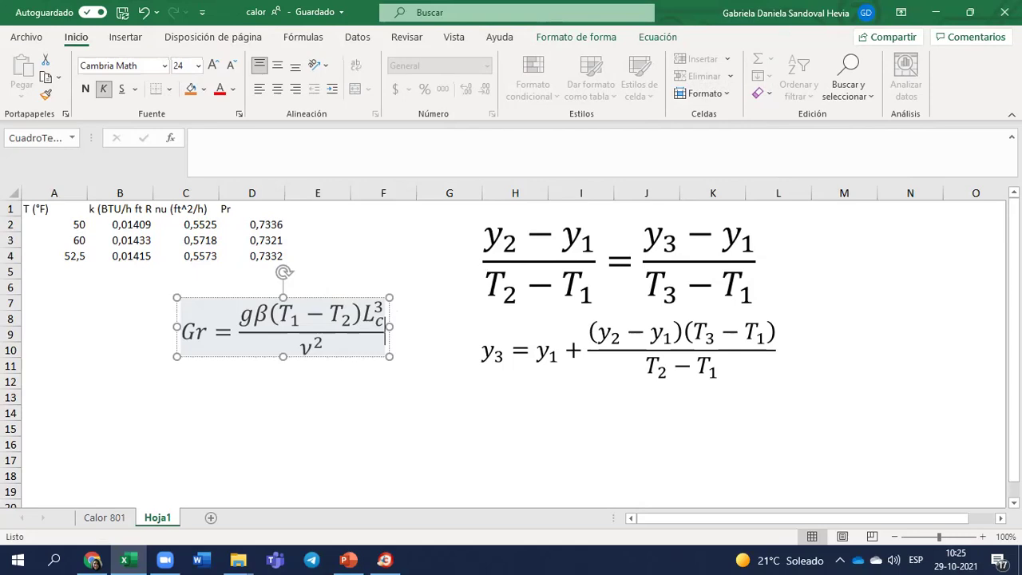
Append Pr after the fraction in the Gr equation and leave the equation box.
key(Right)
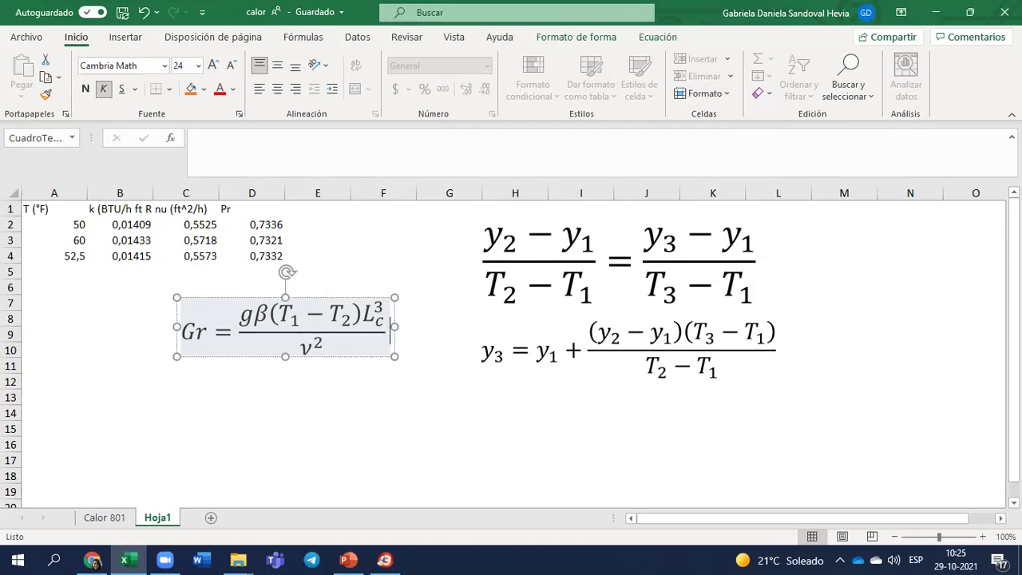
text(Pr)
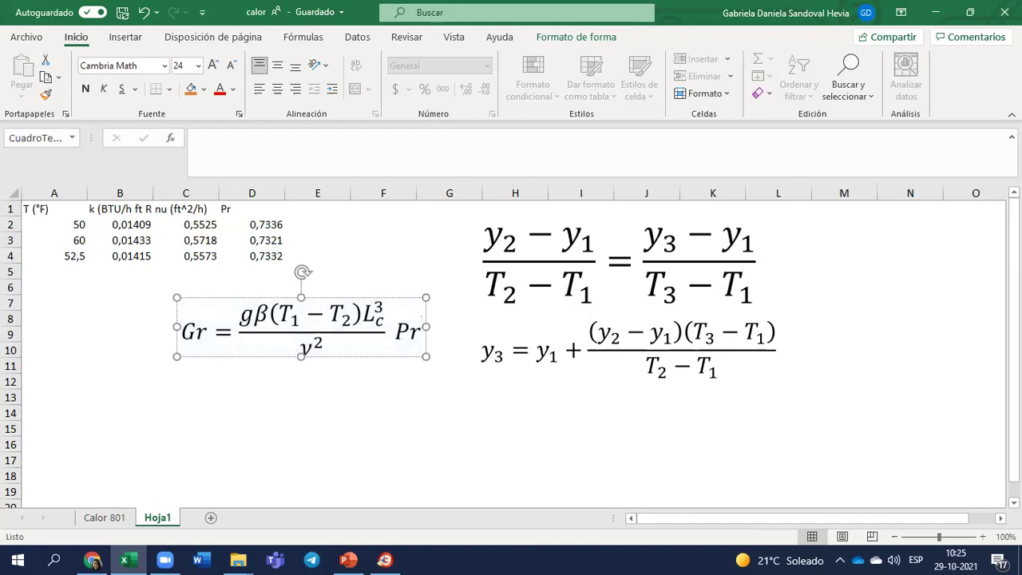
right_click(10, 444)
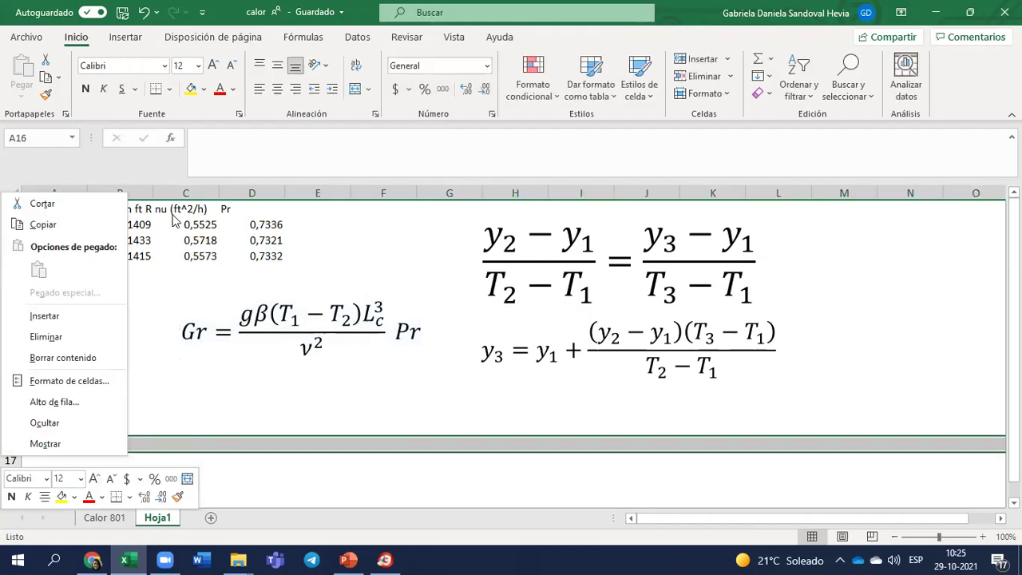
key(Escape)
Enter the label g (ft/s^2) in cell A11.
click(77, 364)
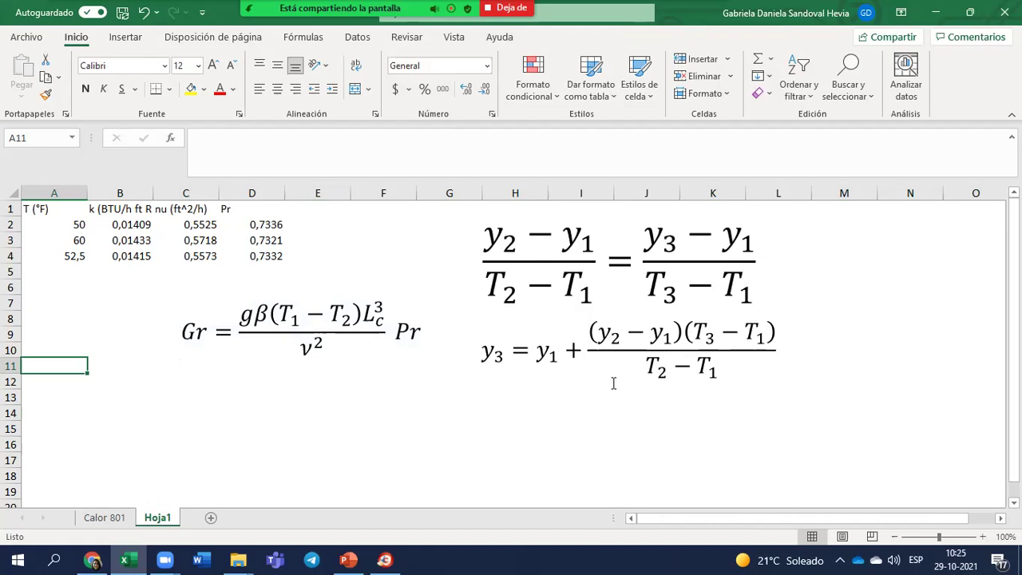
text(g (ft/s)
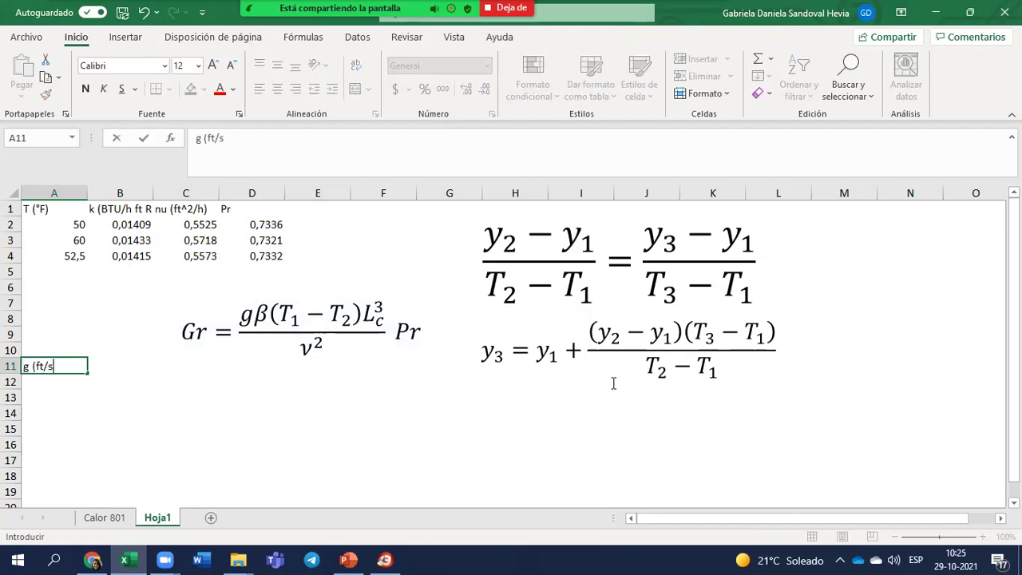
text(^2))
key(Tab)
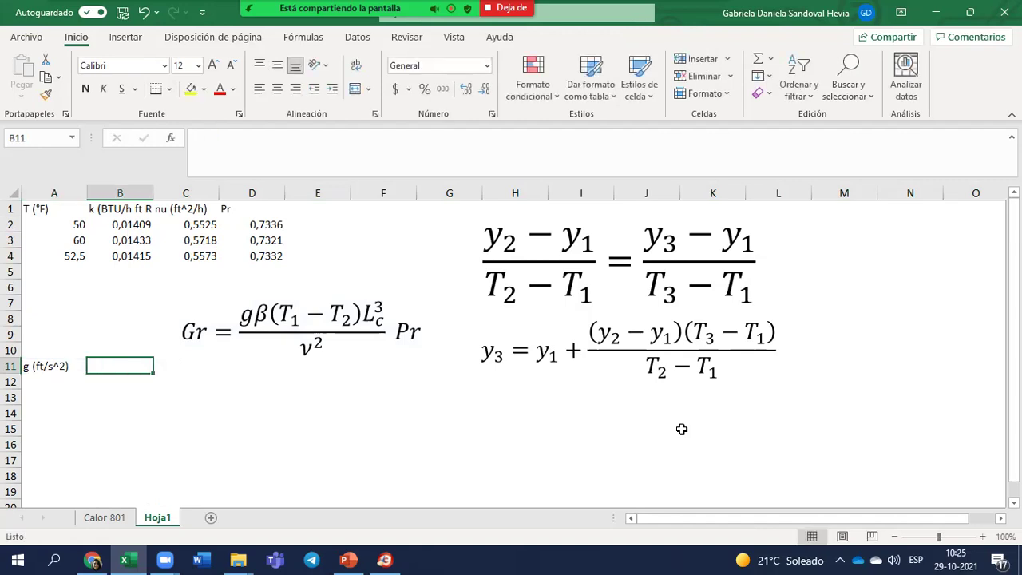
Enter 32,174 as the value of g in cell B11.
text(31)
key(BackSpace)
text(,174)
key(BackSpace)
key(BackSpace)
key(BackSpace)
key(BackSpace)
text(2,174)
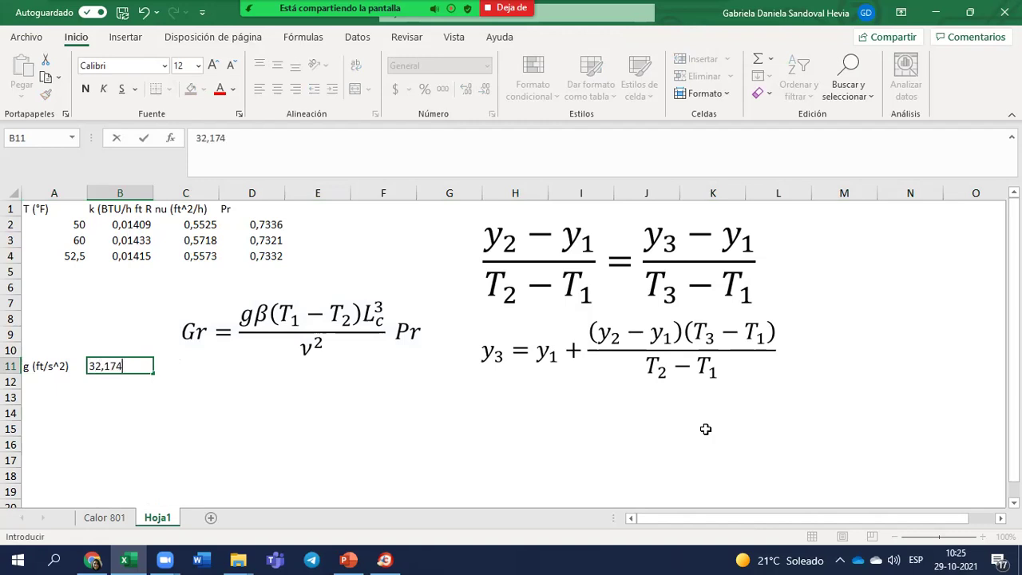
key(Return)
Label cell A12 beta and enter the formula =(A4+460) in cell B12.
text(beta)
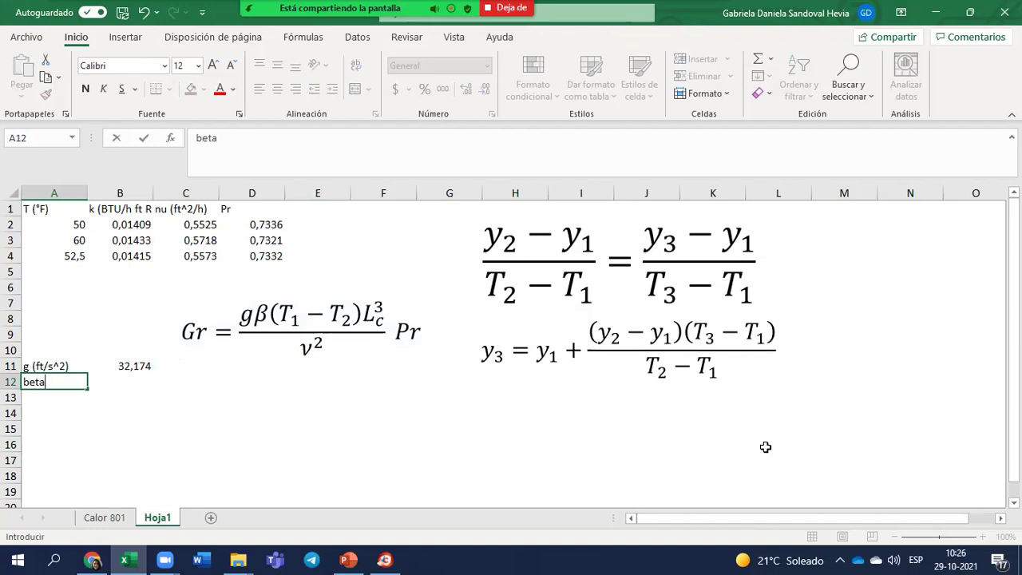
key(Tab)
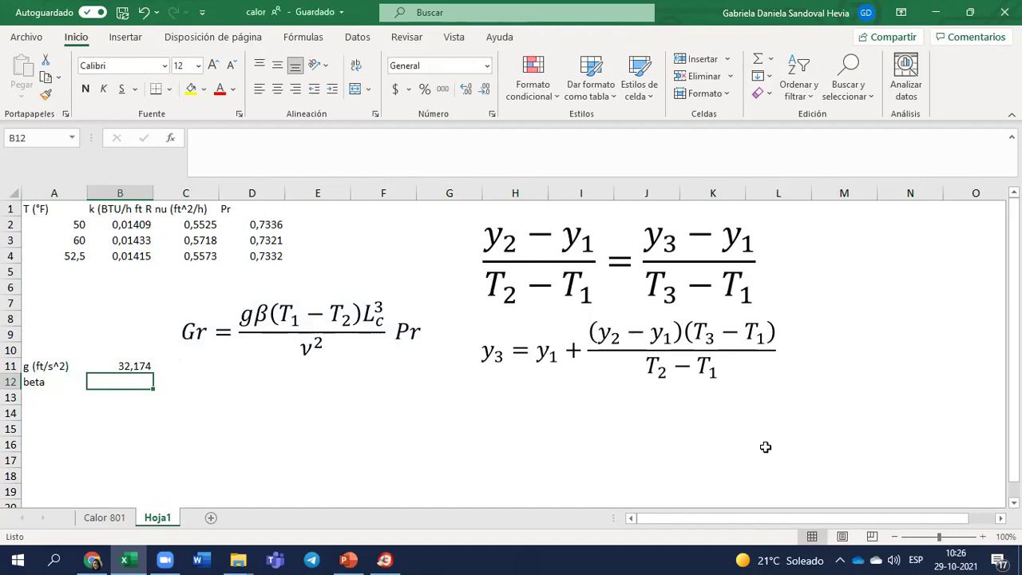
text(=)
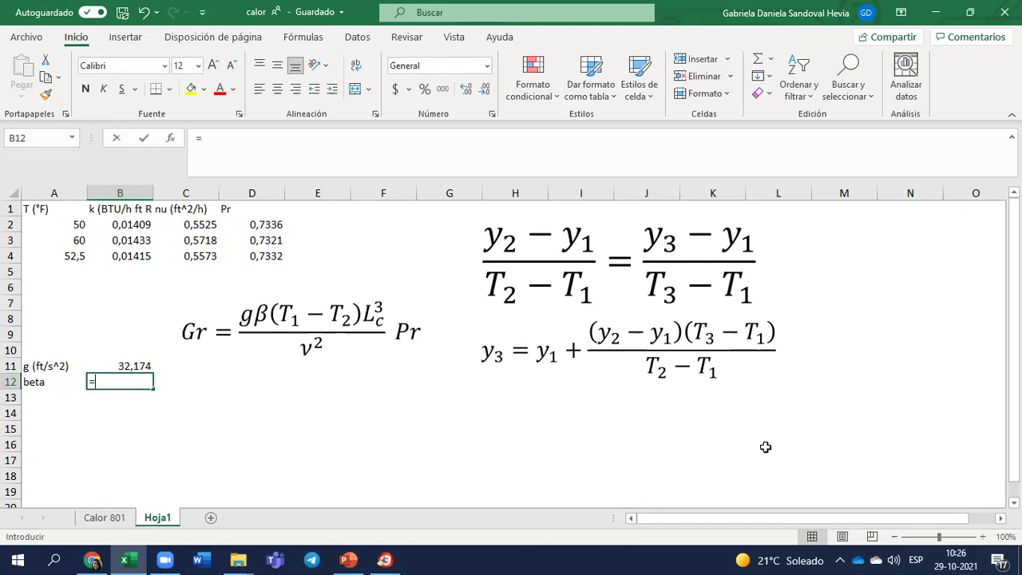
text(()
key(Up)
key(Up)
key(Up)
key(Up)
key(Up)
key(Up)
key(Up)
key(Up)
key(Left)
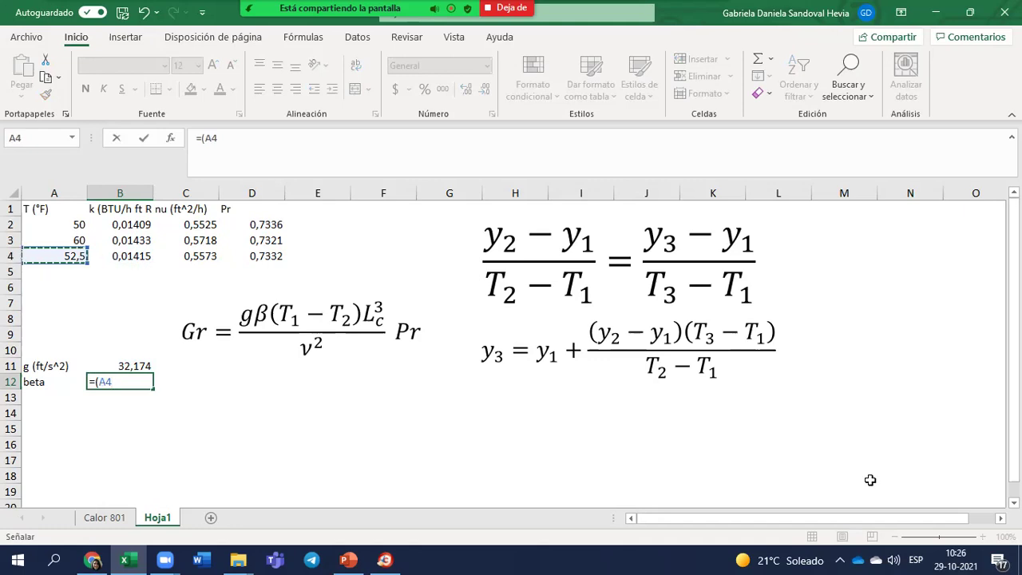
text(+460))
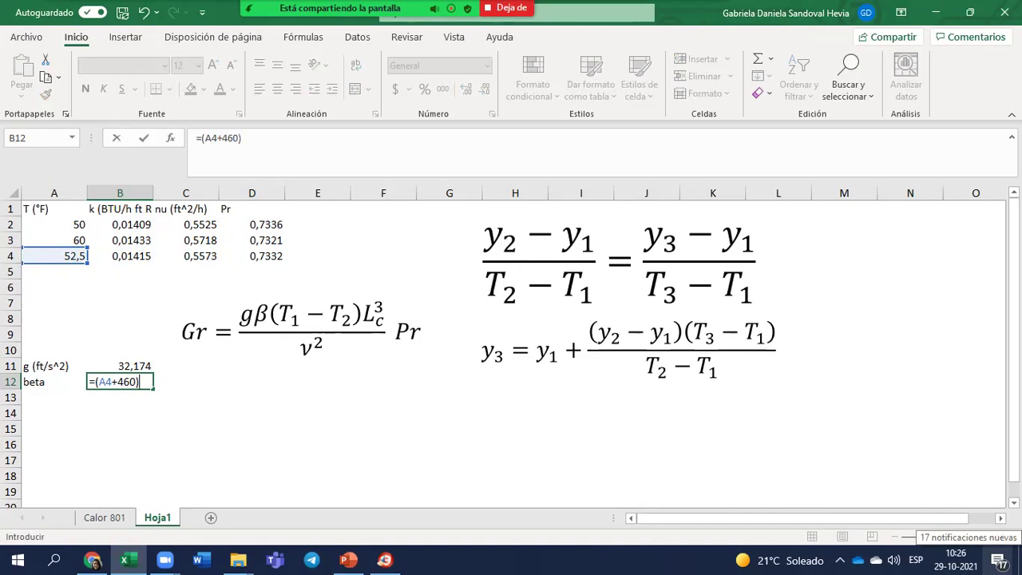
key(Tab)
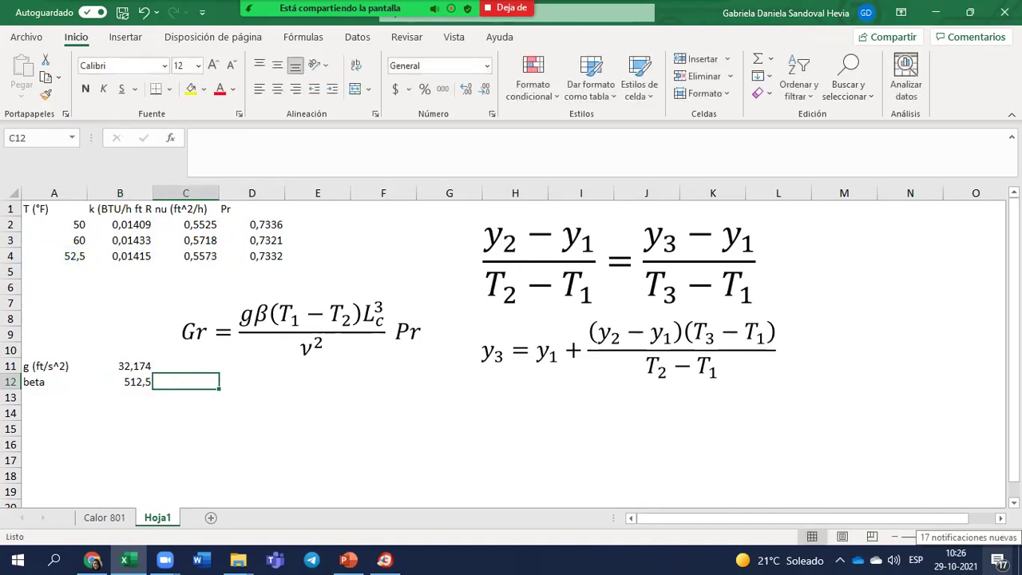
Change the beta formula in B12 to the reciprocal, =1/(A4+460).
click(120, 382)
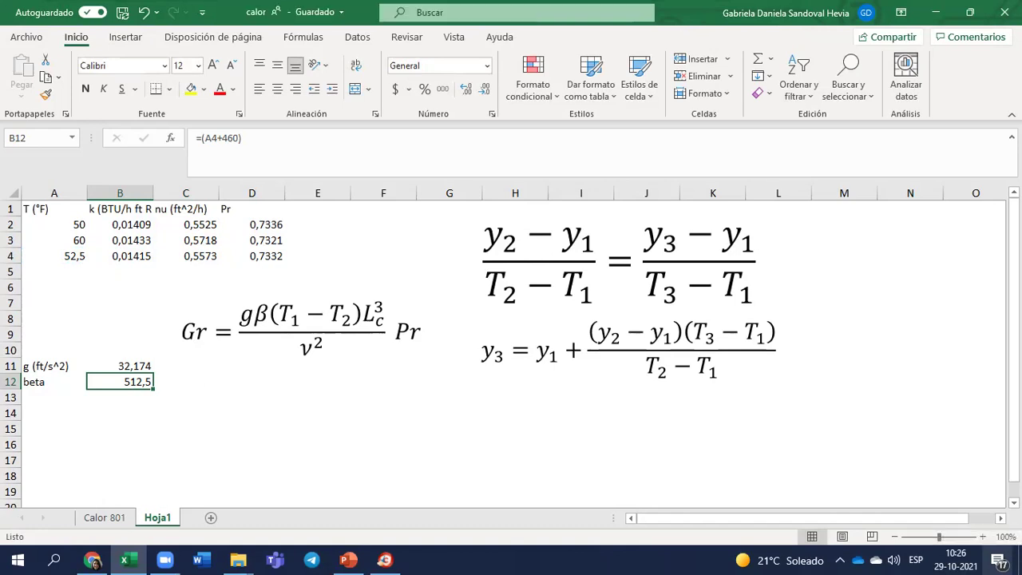
click(202, 138)
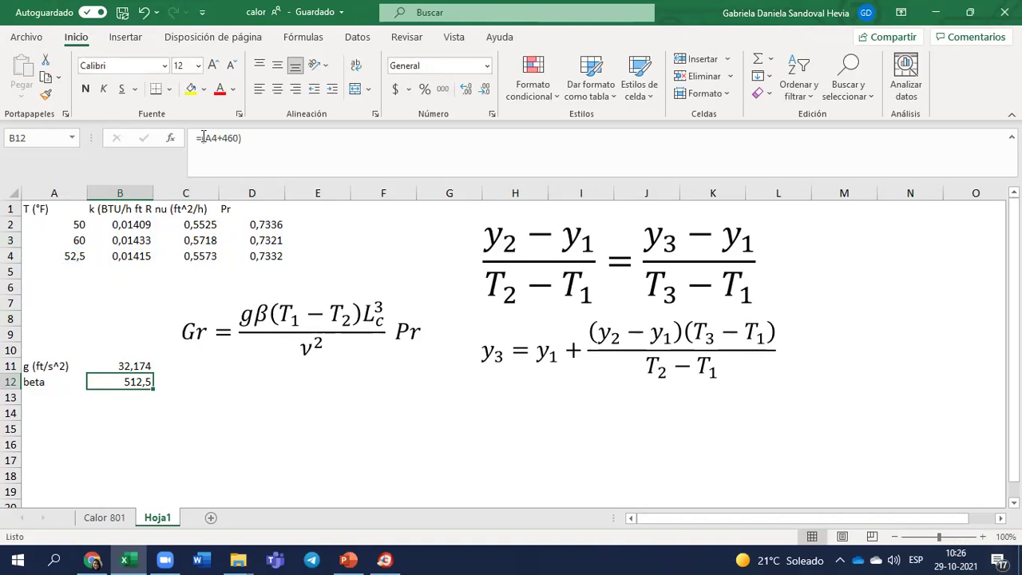
text(1/)
key(Return)
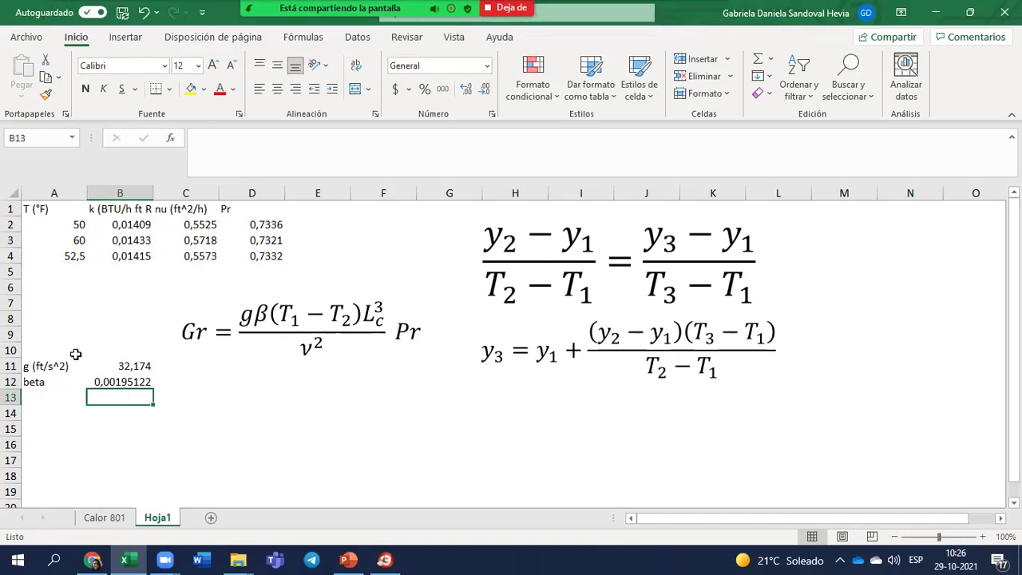
Add the unit (R^-1) to the beta label in cell A12.
click(40, 381)
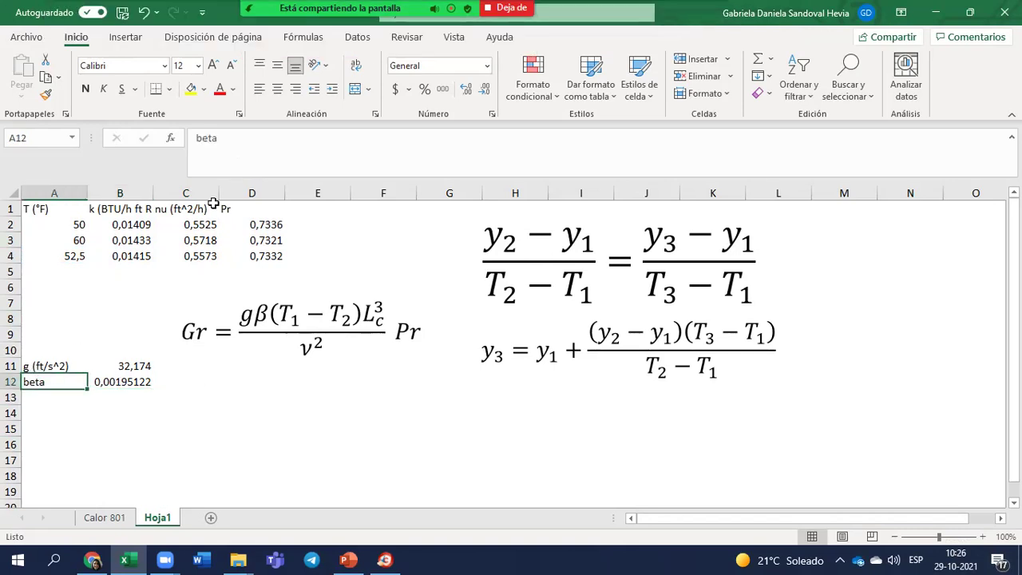
click(234, 132)
text(()
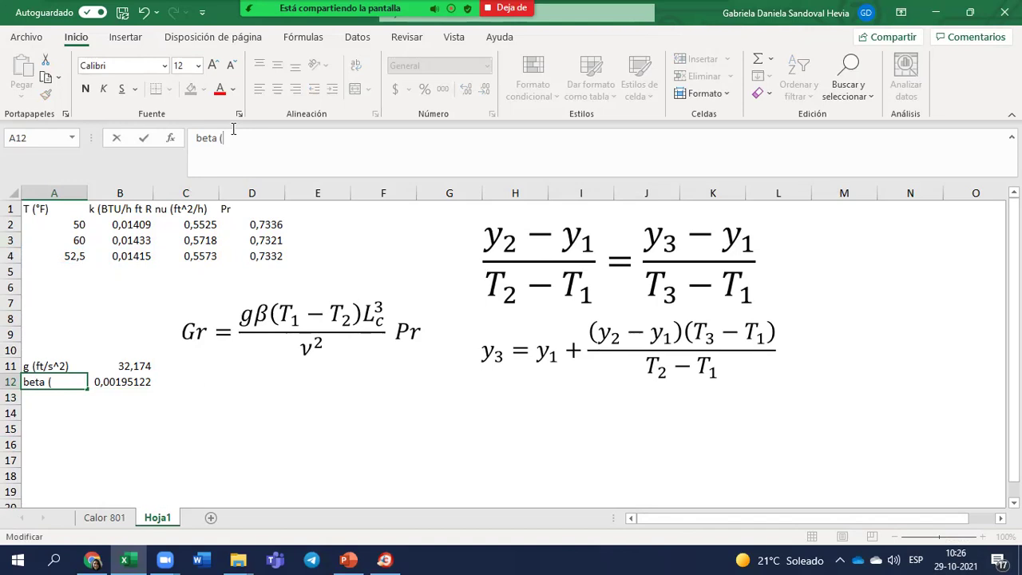
text(R^-1))
key(Return)
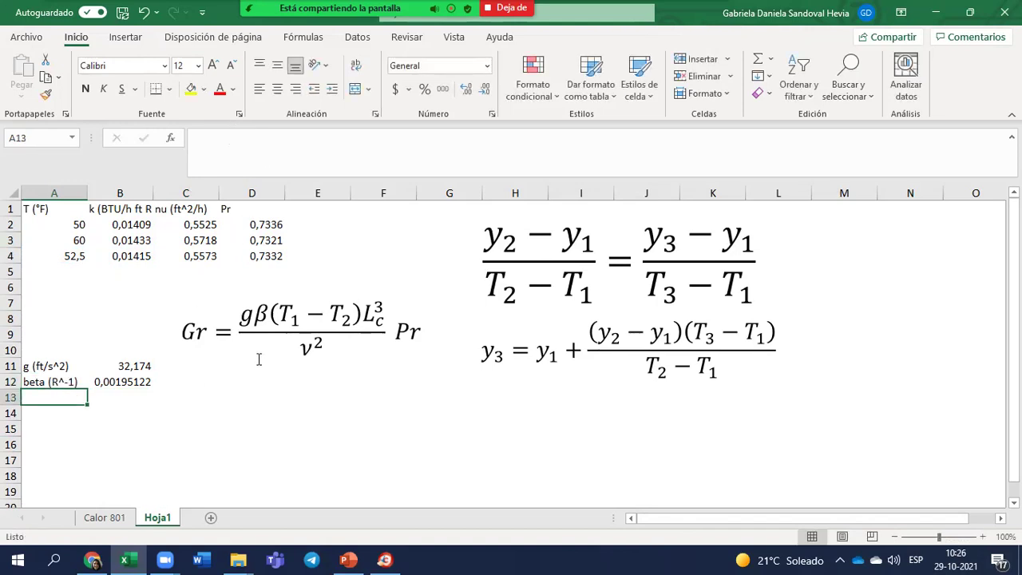
Enter the label T1 (°F) in cell A13 with the value 65 in B13.
text(T)
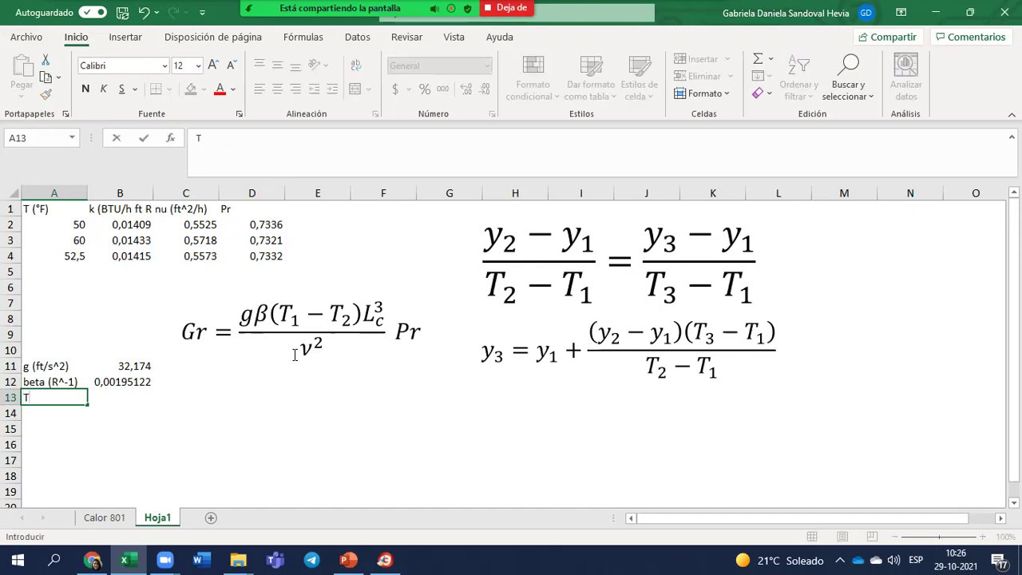
text(1)
key(Tab)
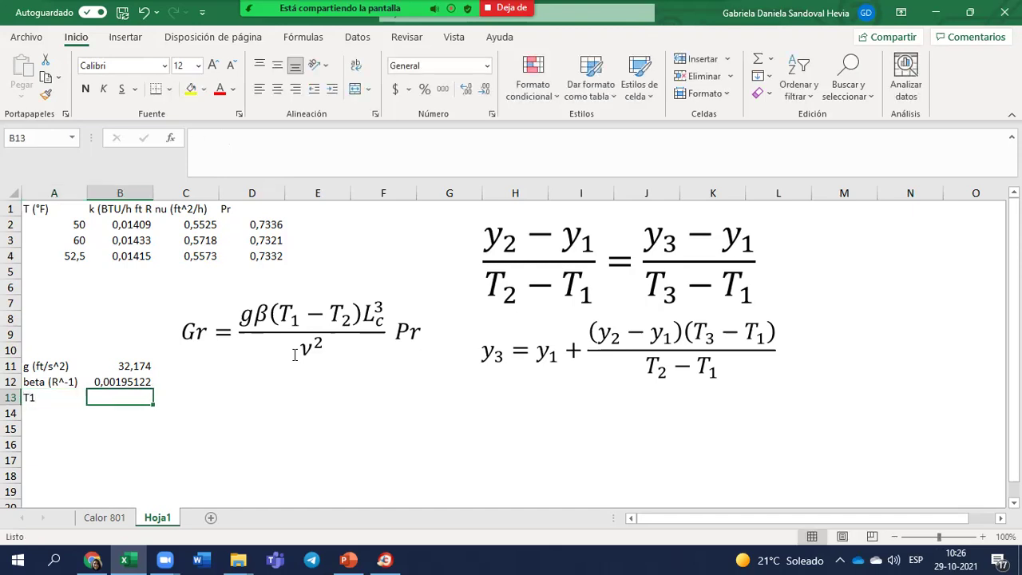
text(65)
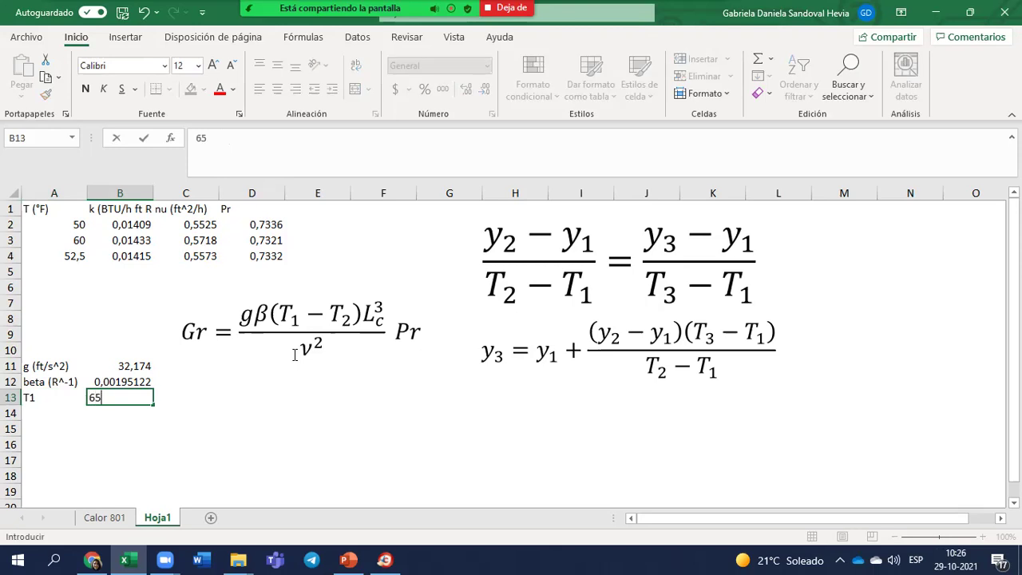
key(Tab)
key(Left)
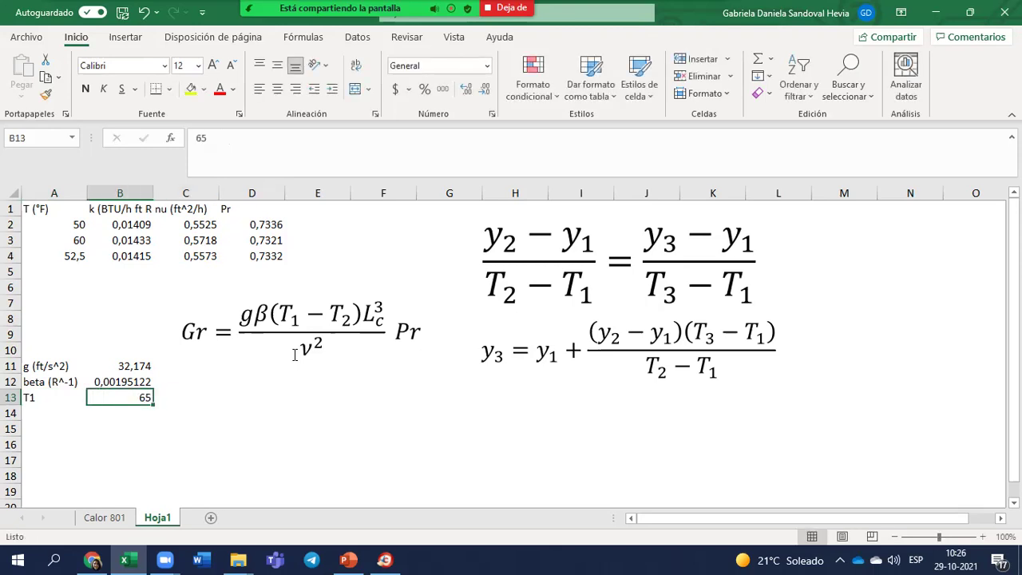
key(Left)
text(T1 ()
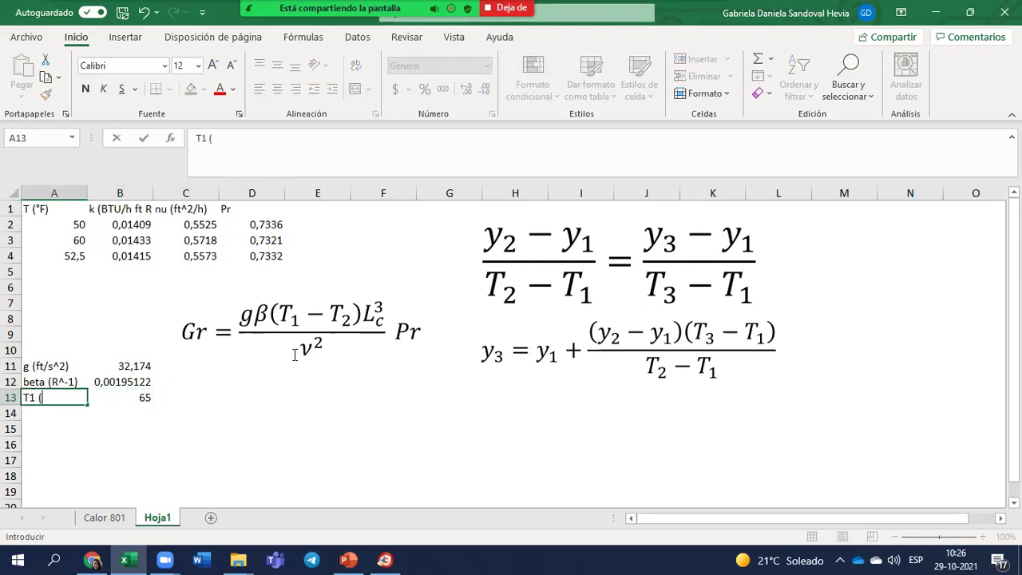
text(°F))
key(Return)
Enter the label T2 (°F) in cell A14 with the value 40 in B14.
text(T1)
key(BackSpace)
key(BackSpace)
text(2 ()
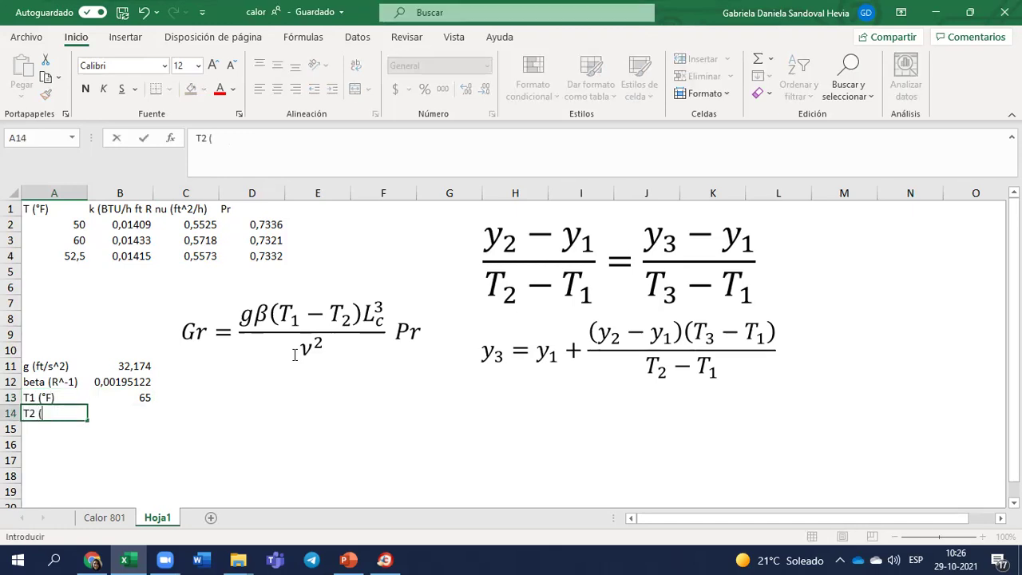
text($4)
key(BackSpace)
key(BackSpace)
text(°F))
key(Tab)
text(40)
key(Return)
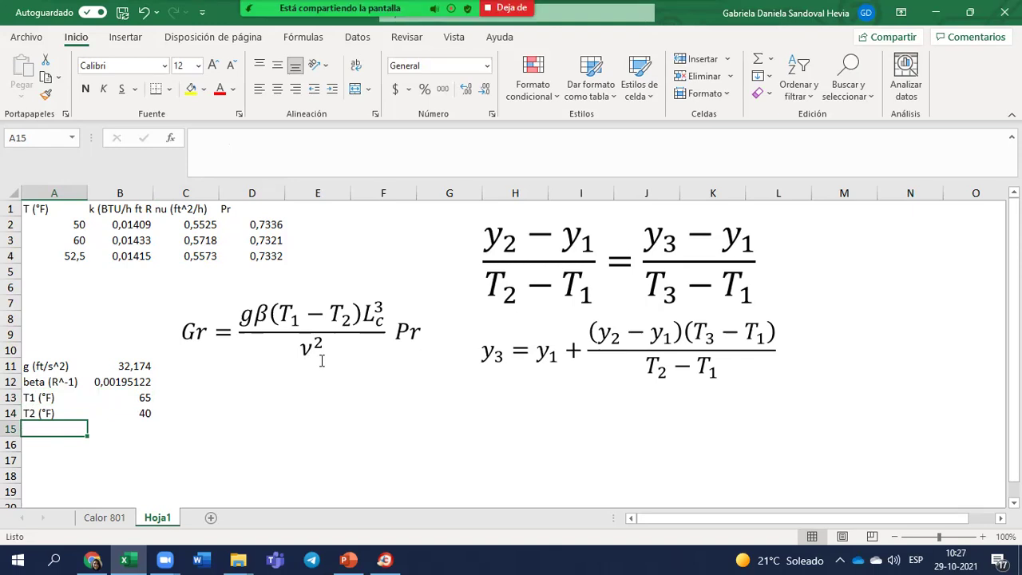
Enter the label Lc (ft) in cell A15 and the formula =1/12 in B15.
text(Lc)
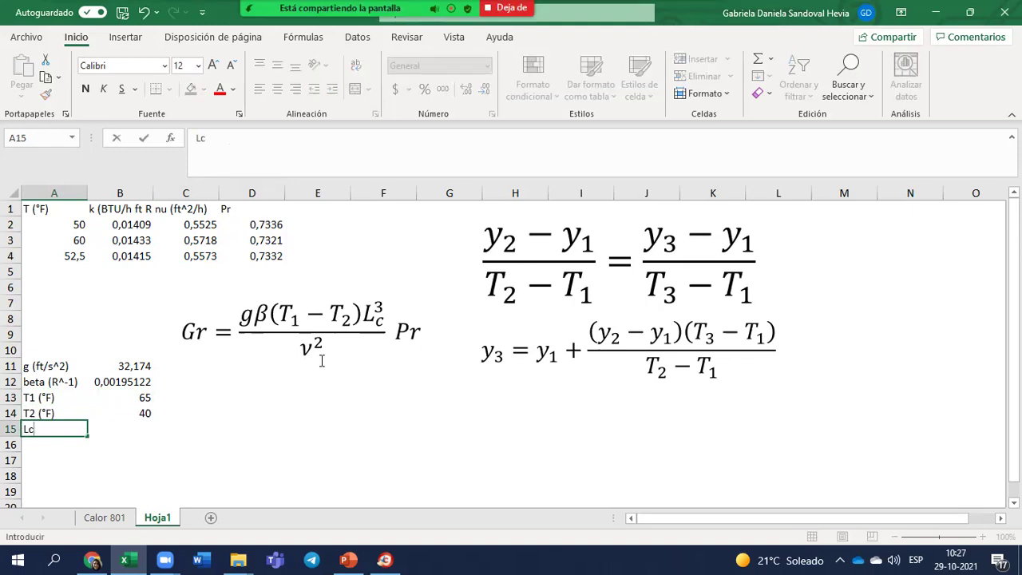
key(Tab)
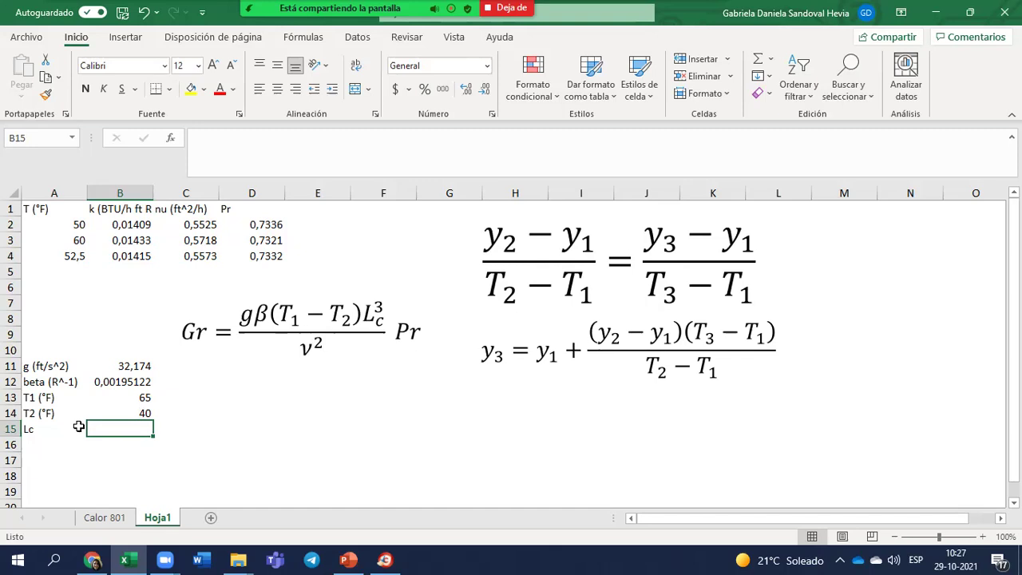
text(1)
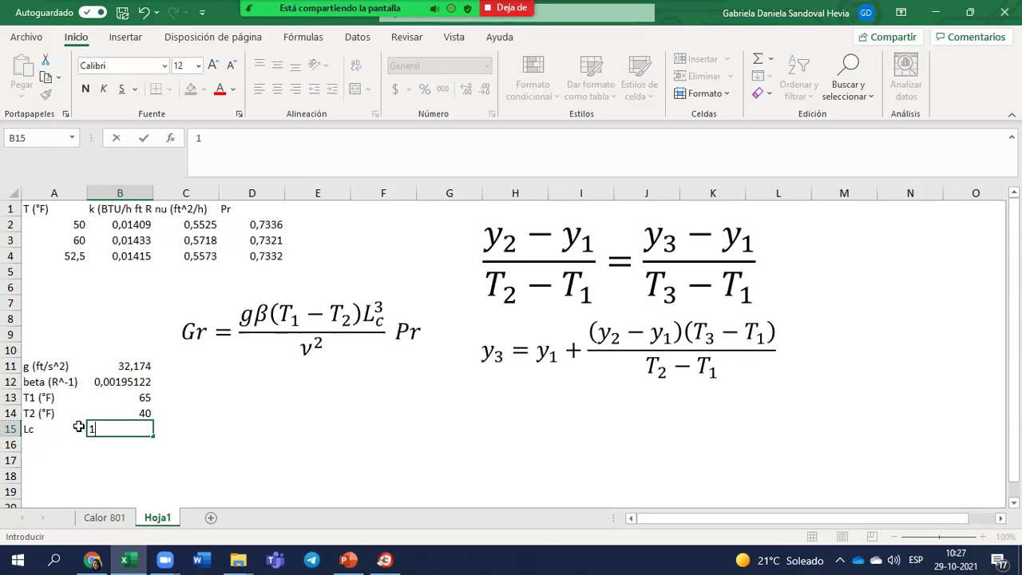
click(78, 427)
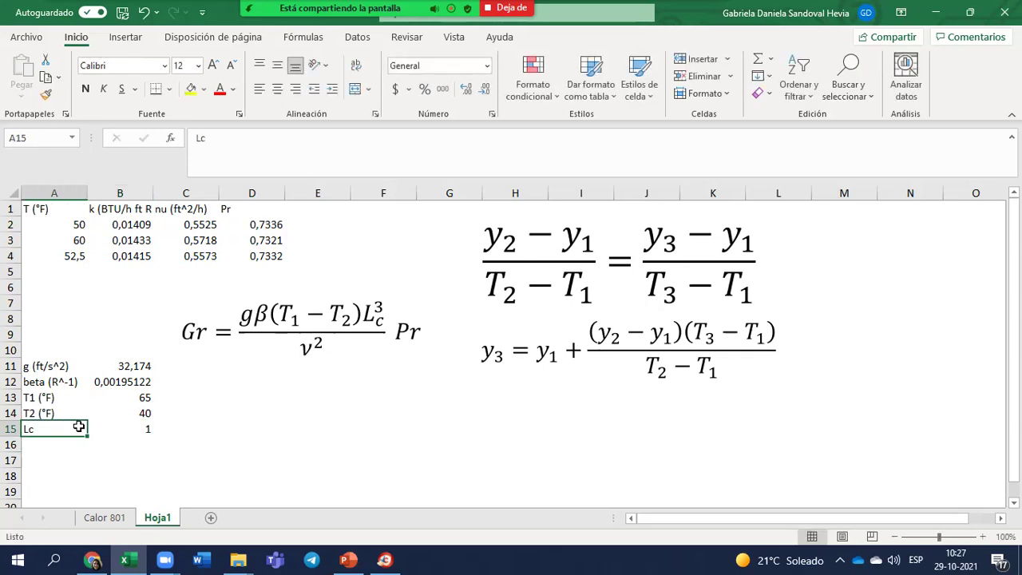
text(Lc (f)
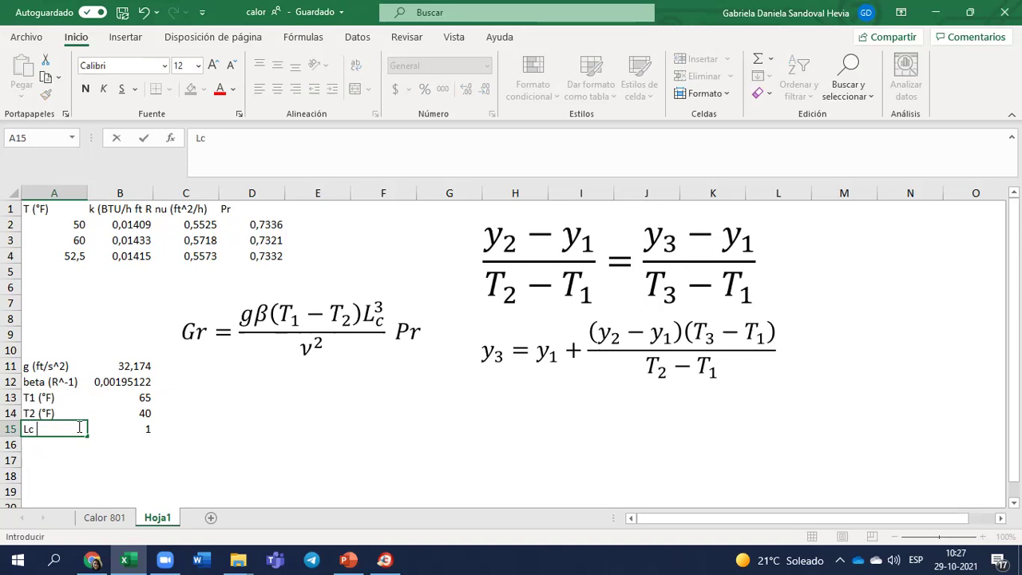
text(t))
key(Tab)
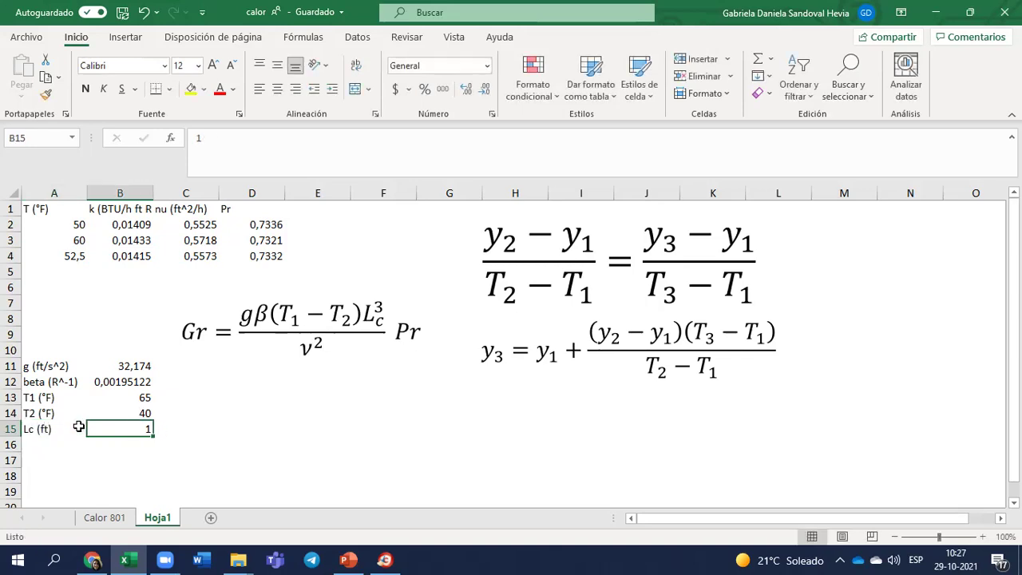
text(=1/)
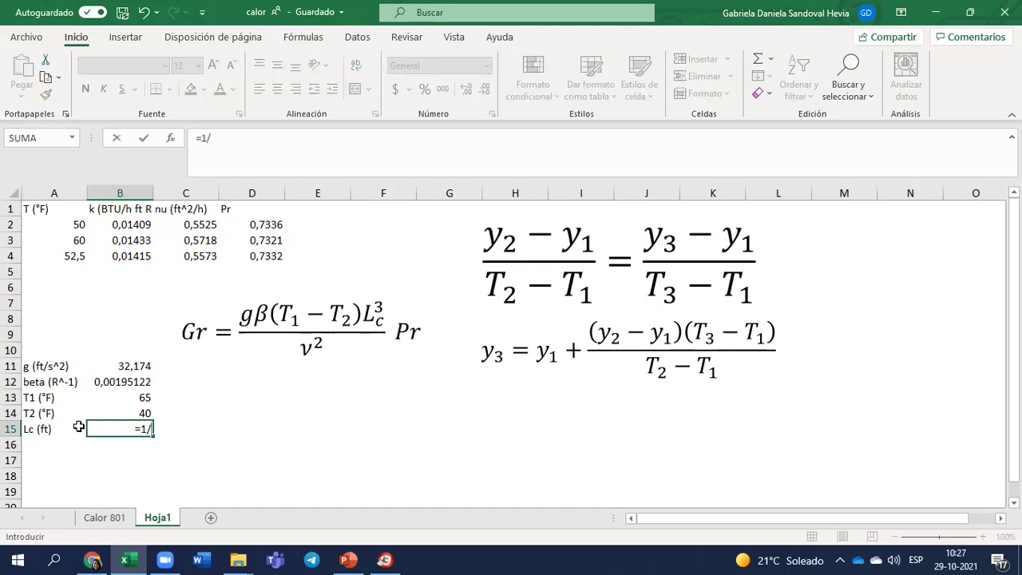
text(12)
key(Return)
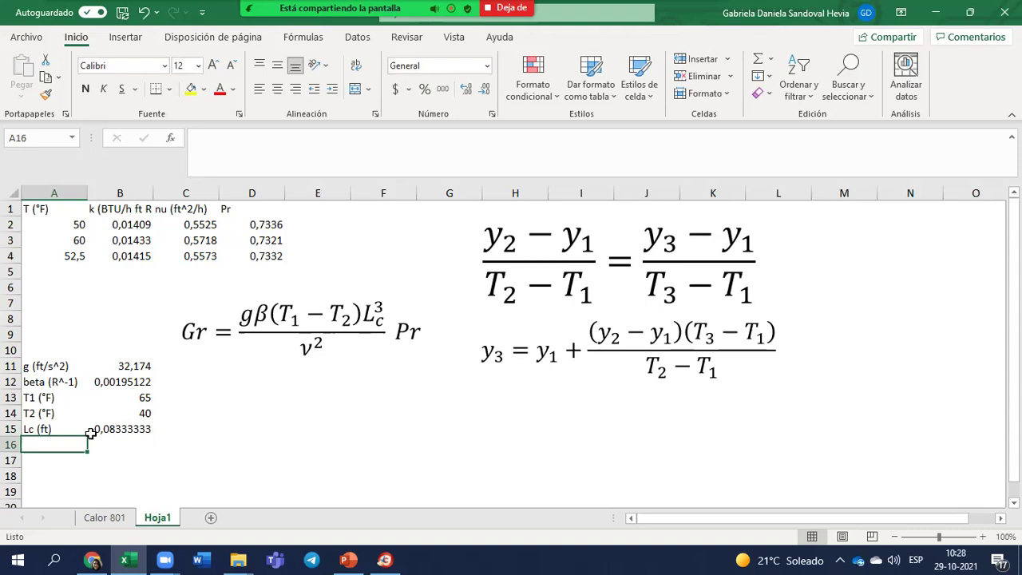
Enter the label nu (ft^2/s) in cell A16.
text(nu)
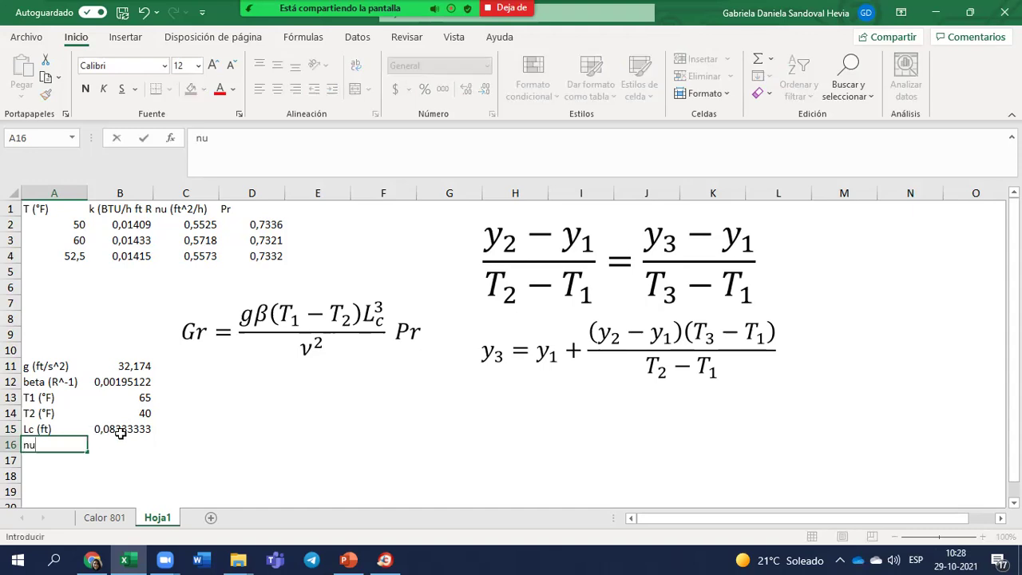
key(BackSpace)
key(BackSpace)
text(un)
key(BackSpace)
text(nu (ft^2/s))
Convert the interpolated nu to per-second units in B16 with the formula =C4/3600.
click(131, 440)
text(=)
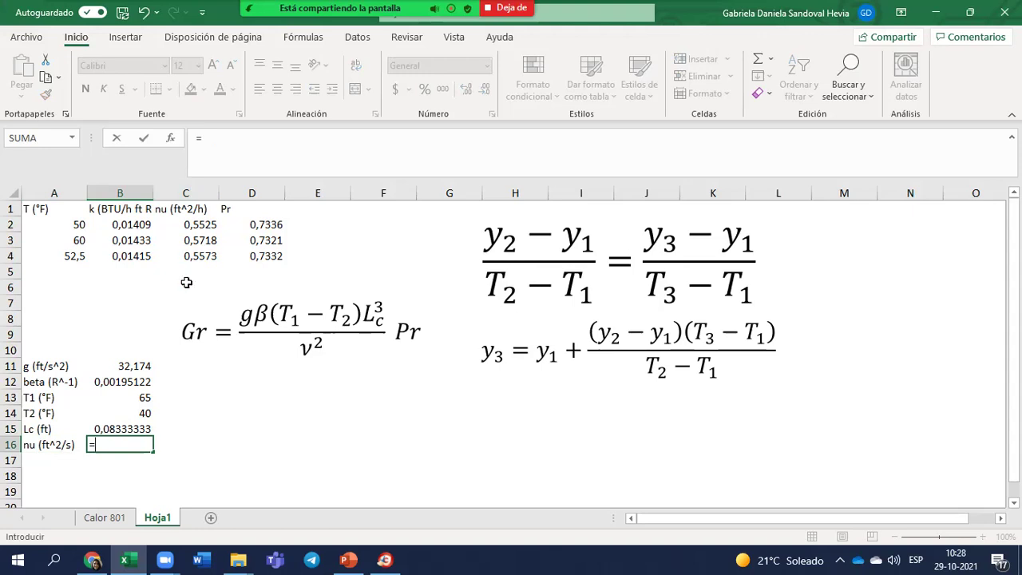
click(192, 257)
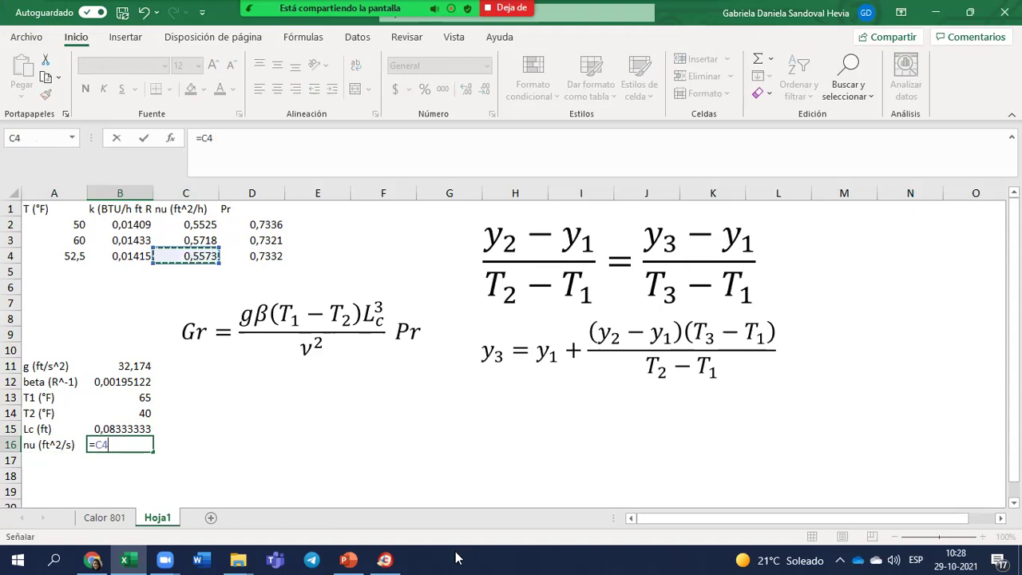
text(/3600)
key(Up)
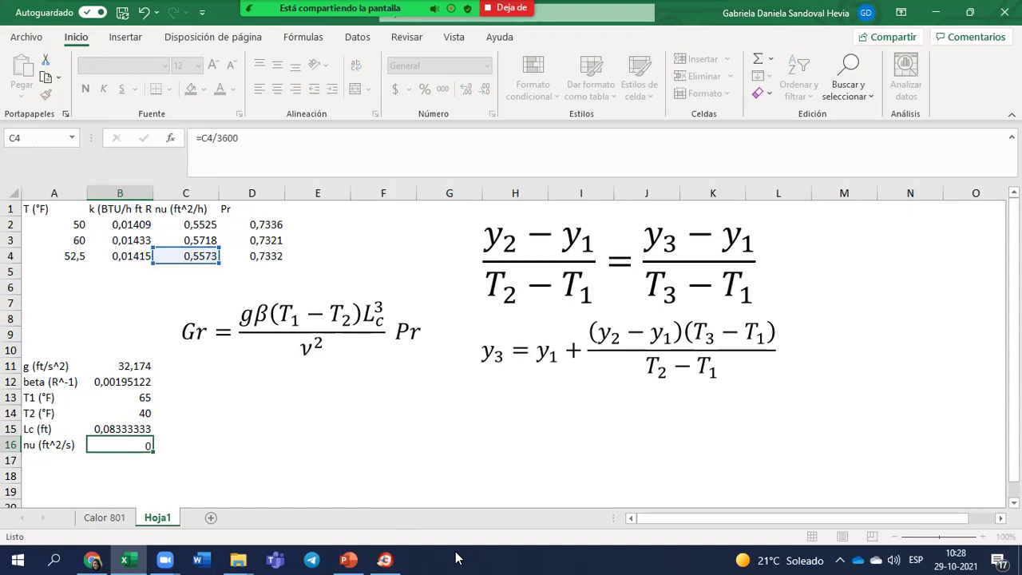
key(Down)
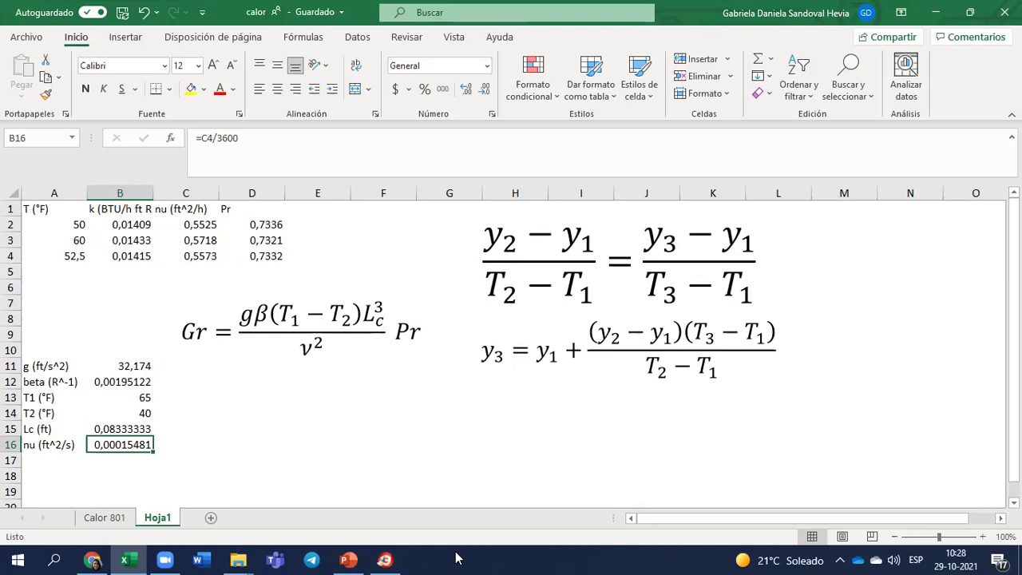
Enter the label Pr in cell A17 and link B17 to the interpolated value with the formula =D4.
click(44, 461)
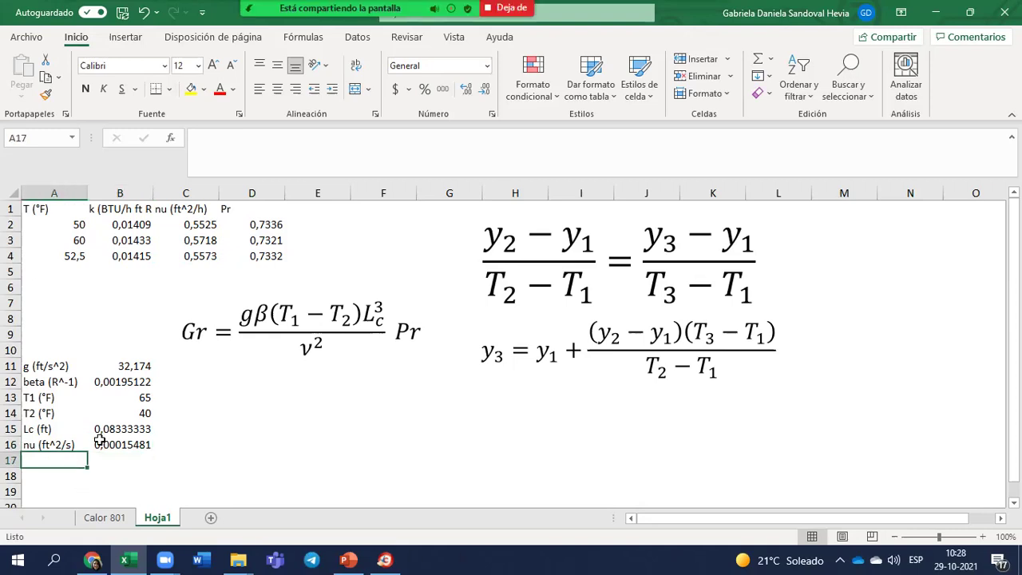
text(R)
key(BackSpace)
text(Pr)
key(Tab)
text(=)
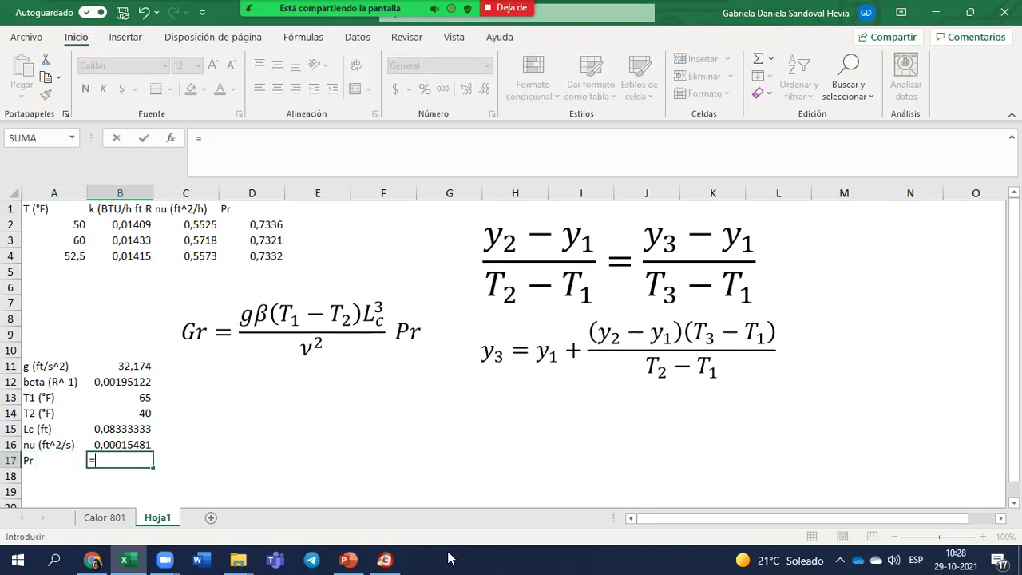
click(273, 254)
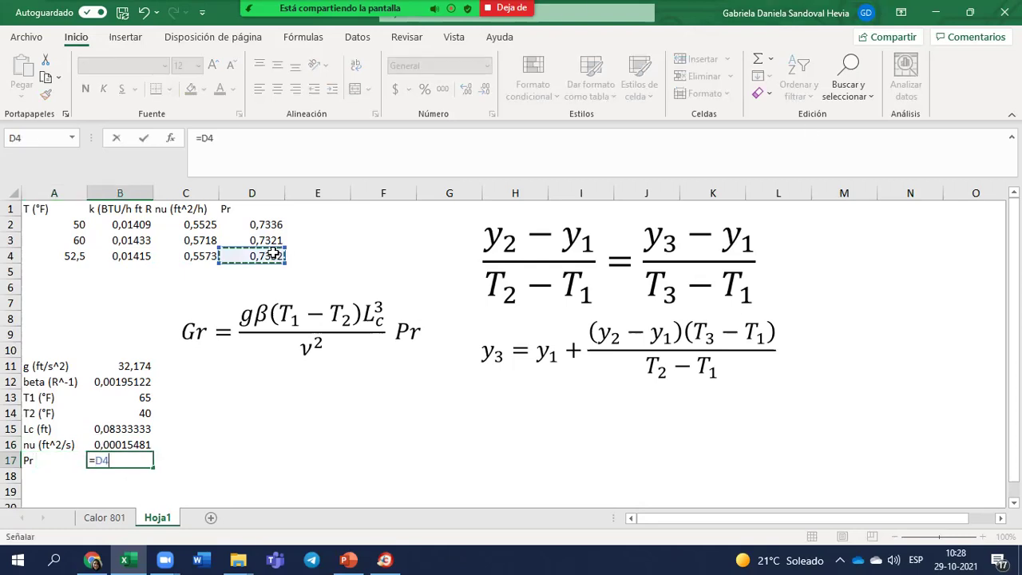
key(Return)
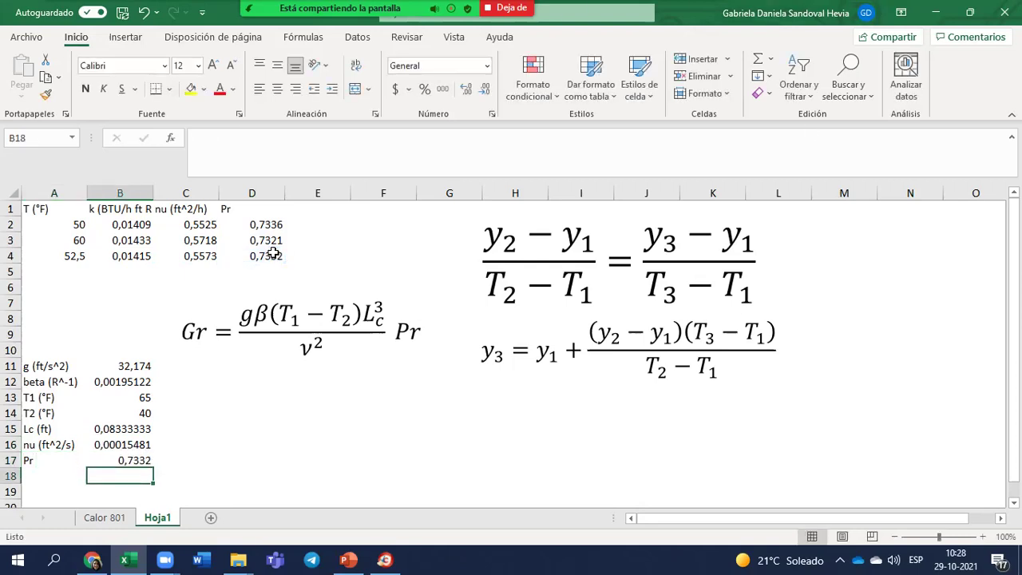
Enter the label Gr in cell D13.
click(191, 395)
key(Right)
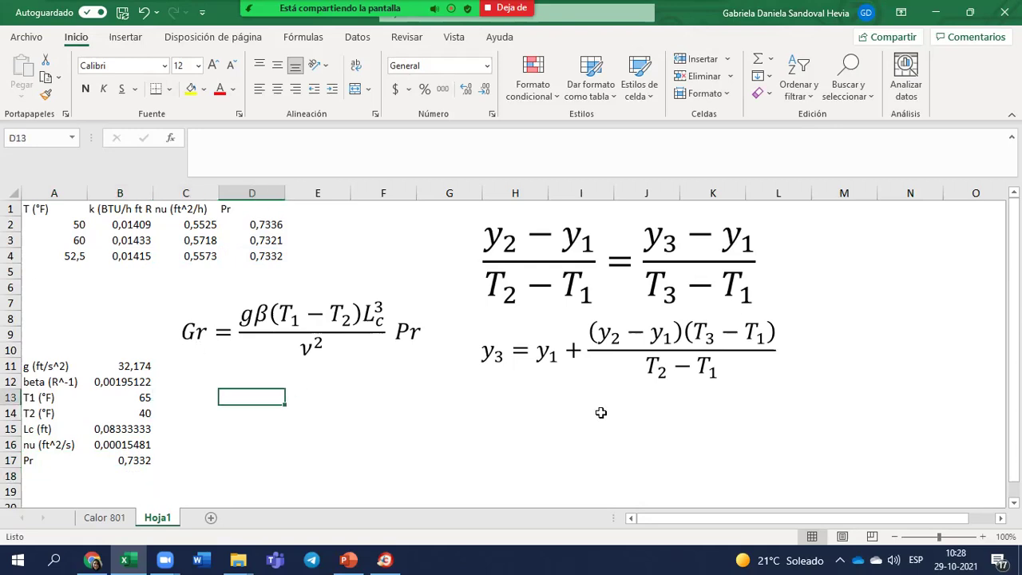
text(F)
text(Gr)
key(Right)
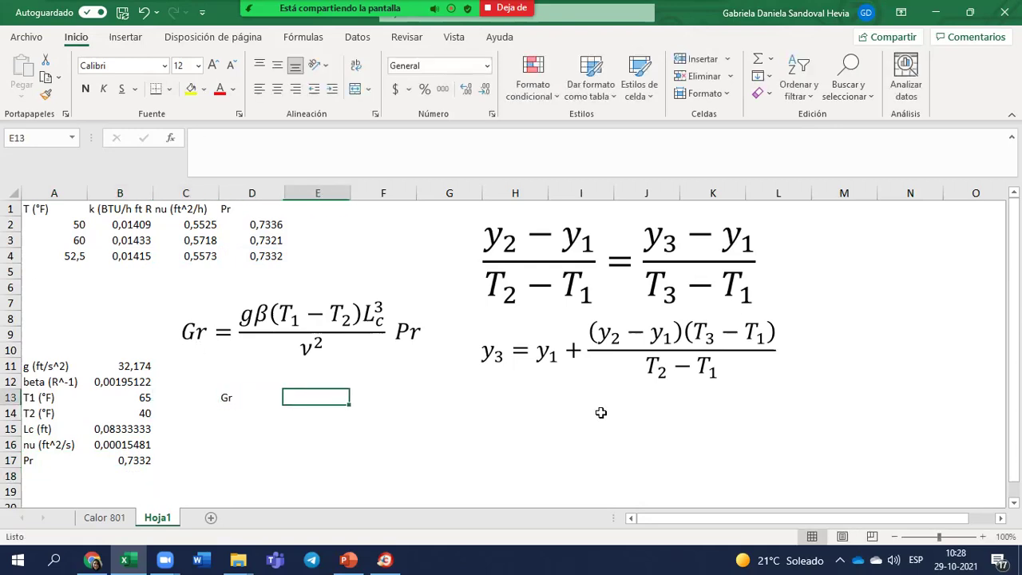
Calculate Gr·Pr in cell E13 with the formula =B11*B12*(B13-B14)*B15^3*B17/B16^2.
text(=)
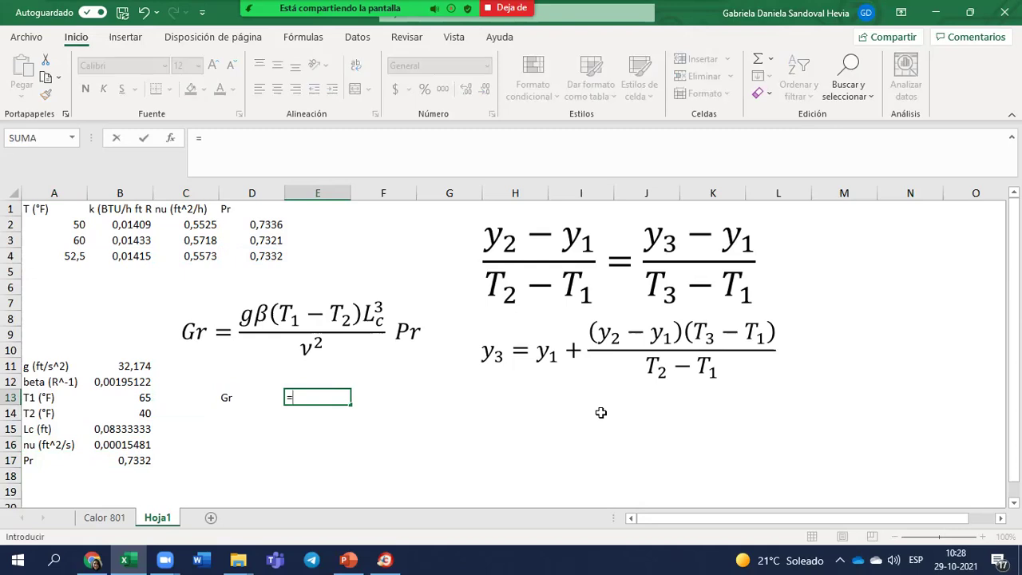
click(136, 366)
text(*)
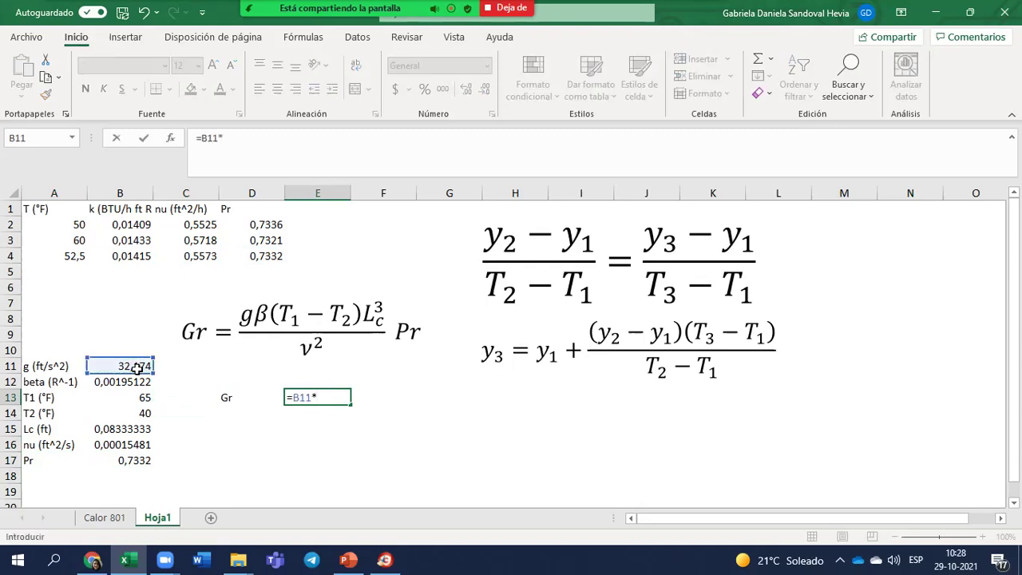
click(126, 385)
text(*()
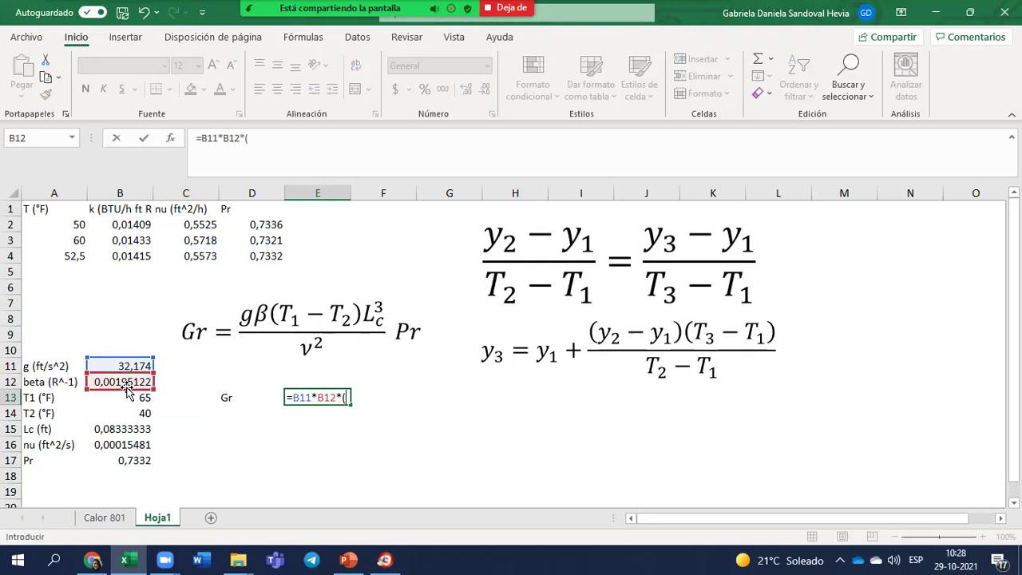
click(112, 400)
text(-)
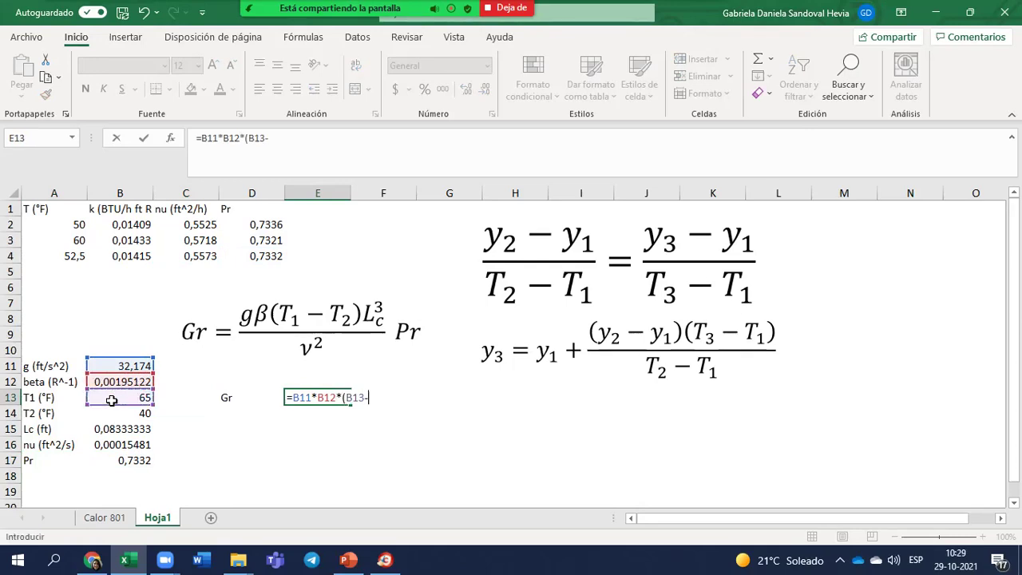
click(145, 410)
text()*)
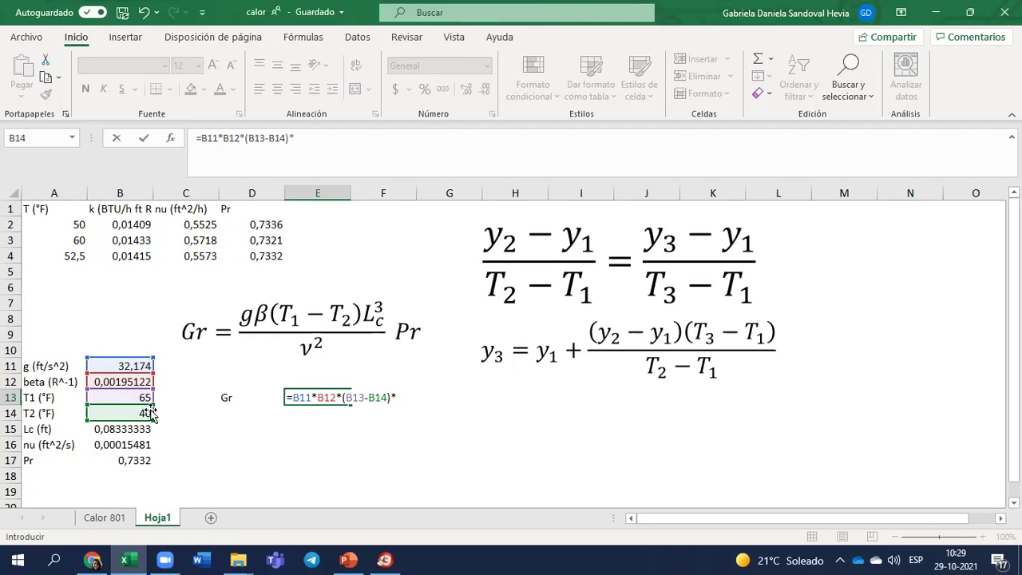
click(128, 444)
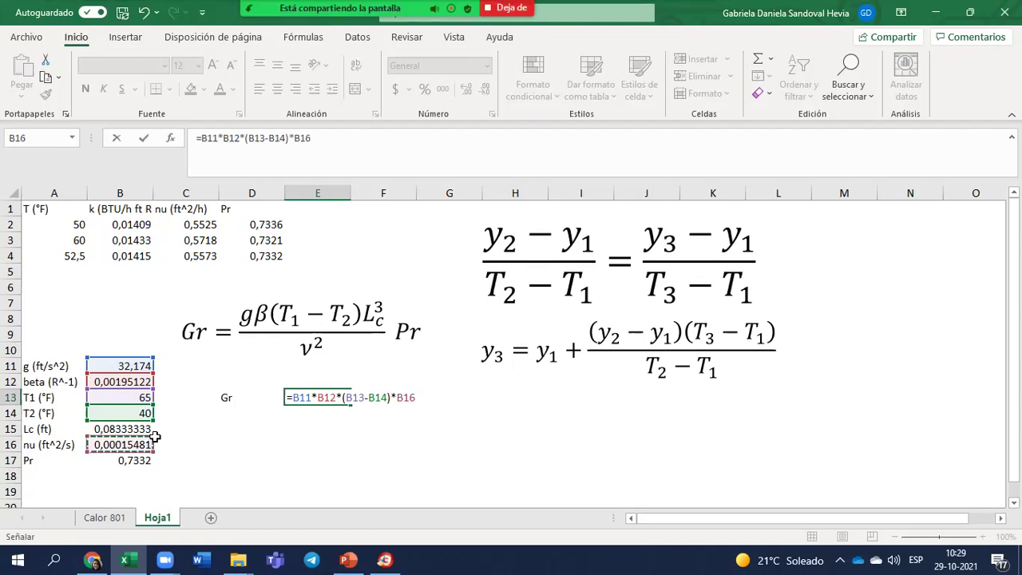
click(142, 430)
text(^3*)
click(121, 460)
text(/)
click(116, 445)
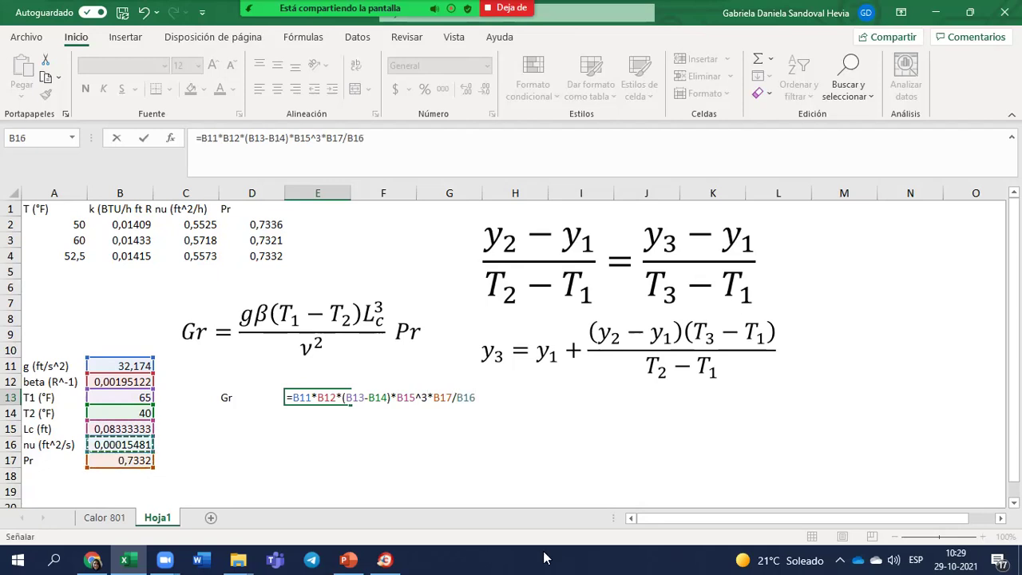
text(^2)
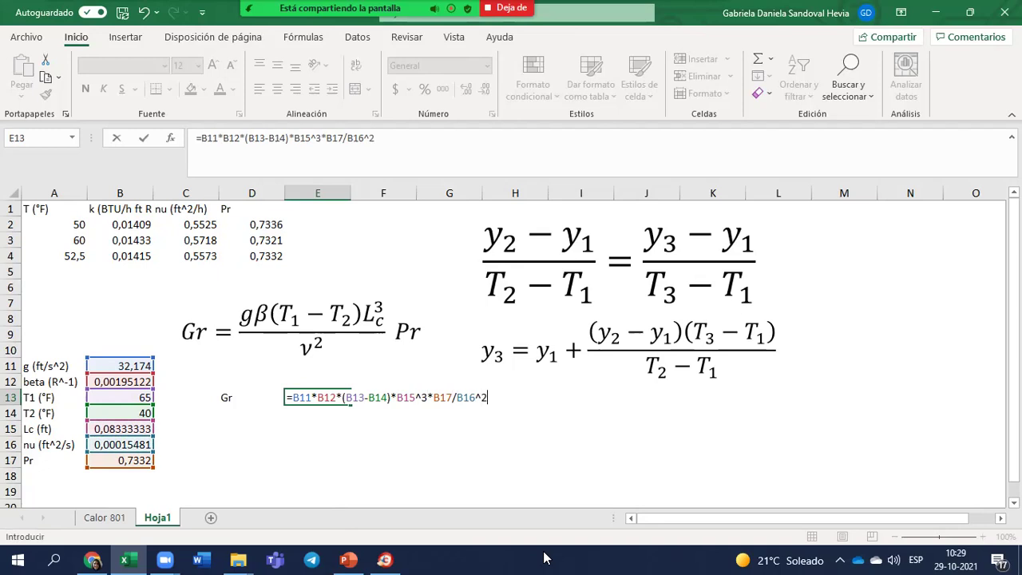
key(Return)
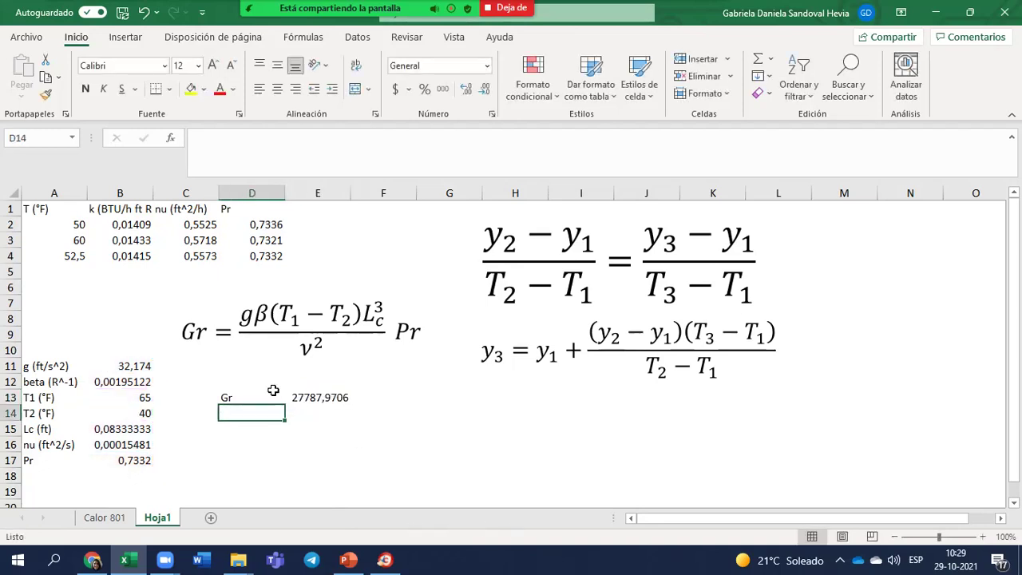
Format the calculated value in cell E13 to show no decimal places.
click(307, 397)
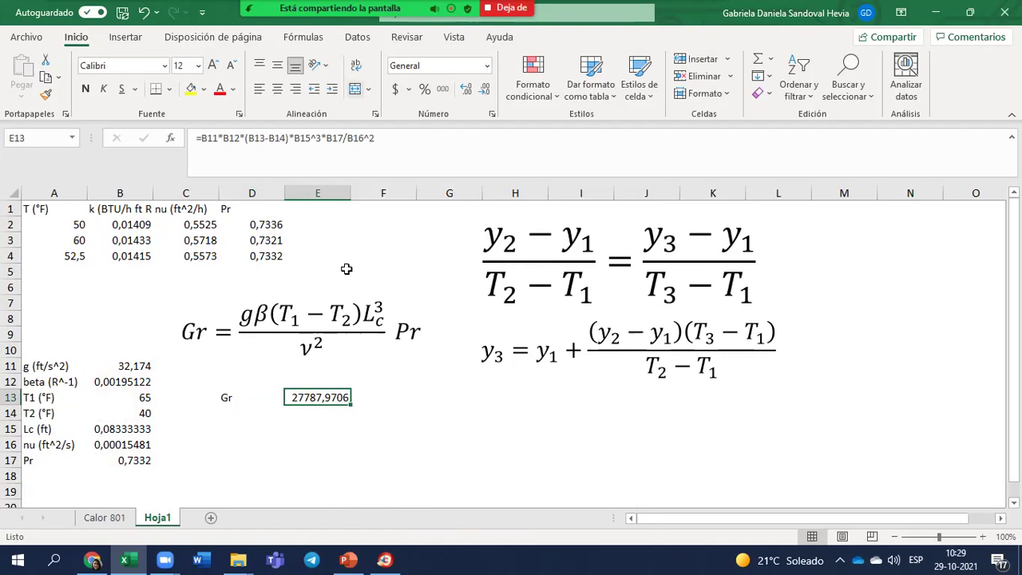
click(485, 88)
click(485, 89)
click(484, 89)
click(485, 89)
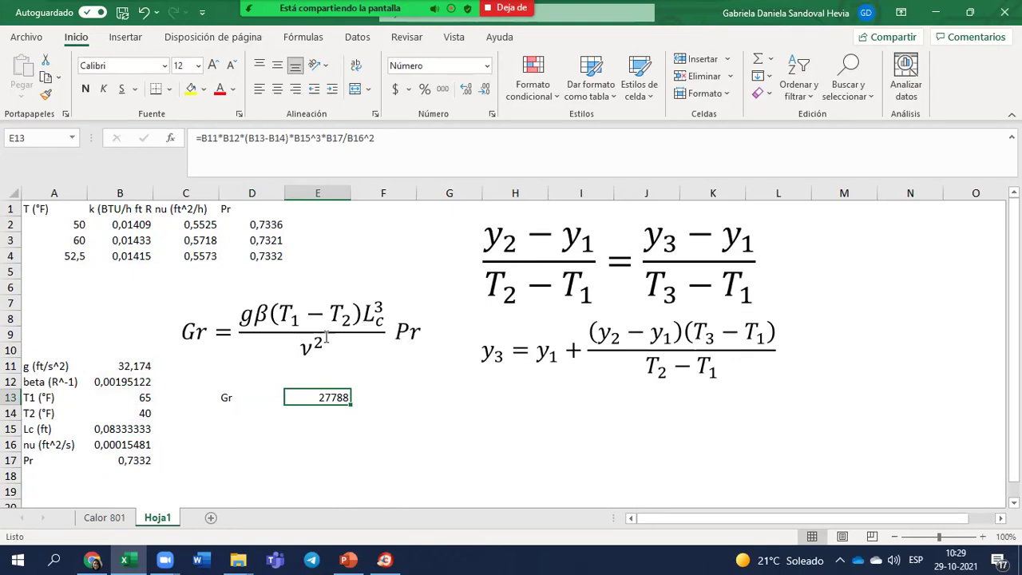
Add Pr after Gr on the left-hand side of the Grashof equation.
click(210, 330)
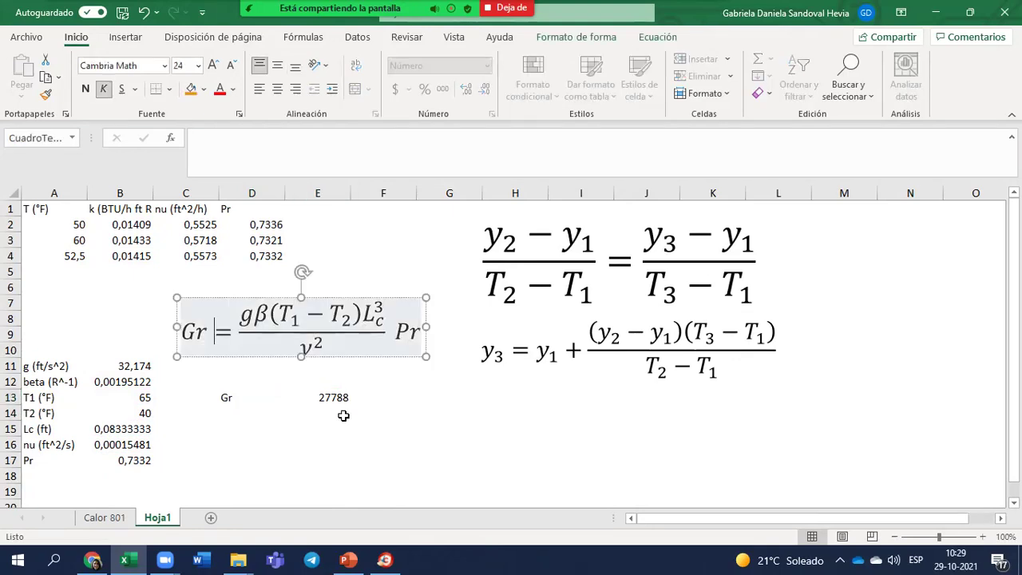
text(Pr)
key(Left)
key(Left)
key(Left)
key(Left)
key(Left)
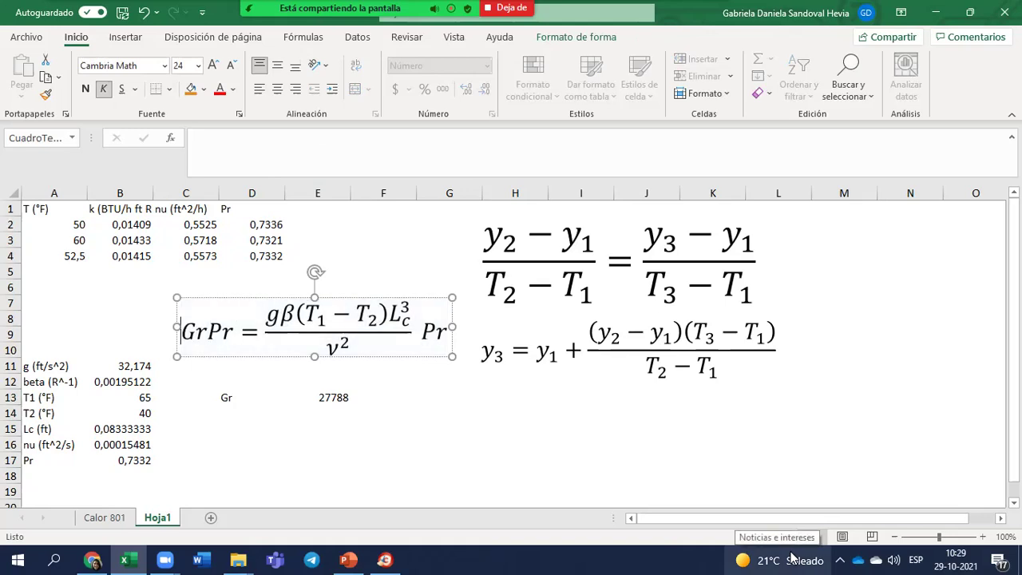
text(=)
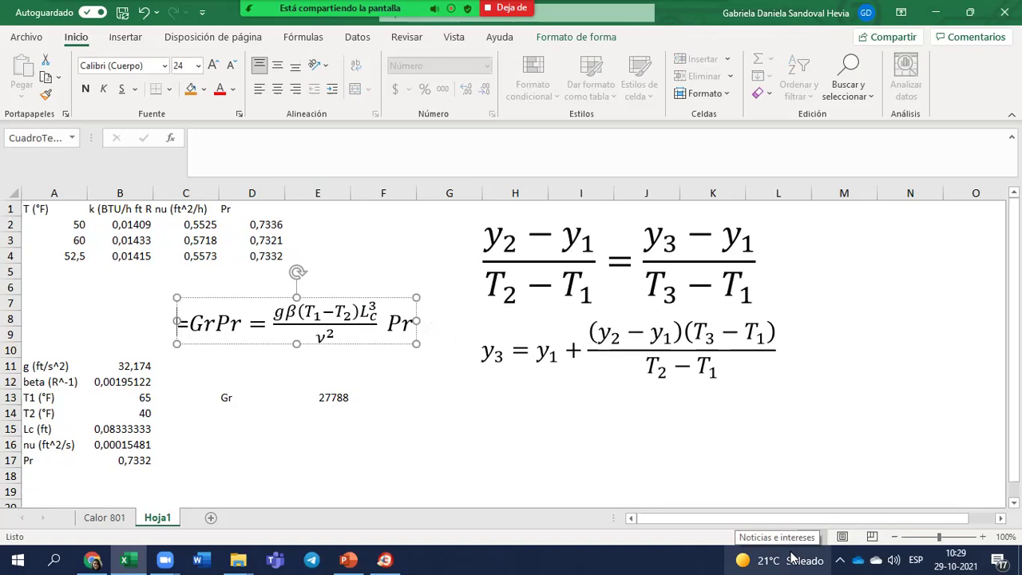
text(R)
key(Right)
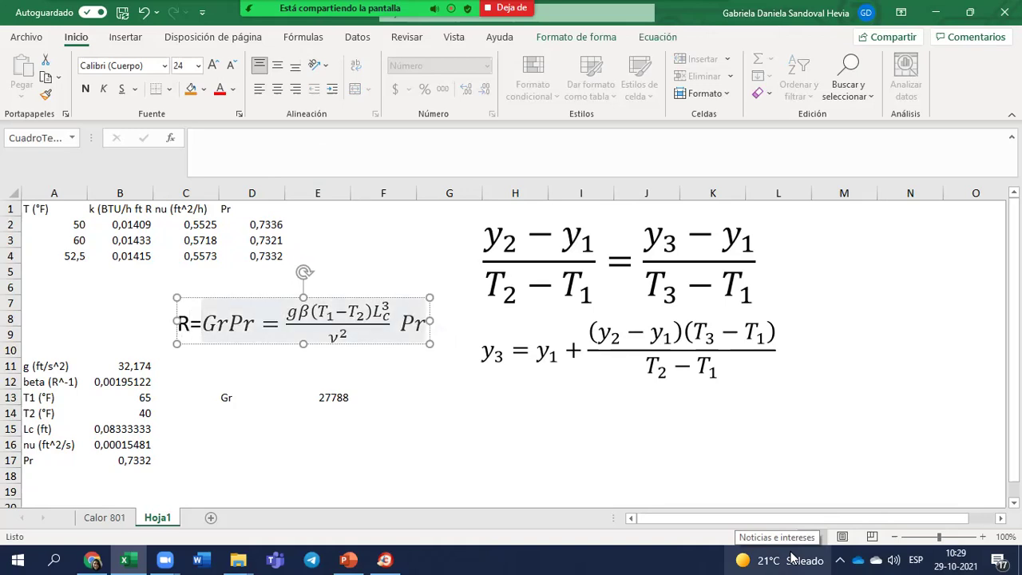
key(BackSpace)
key(BackSpace)
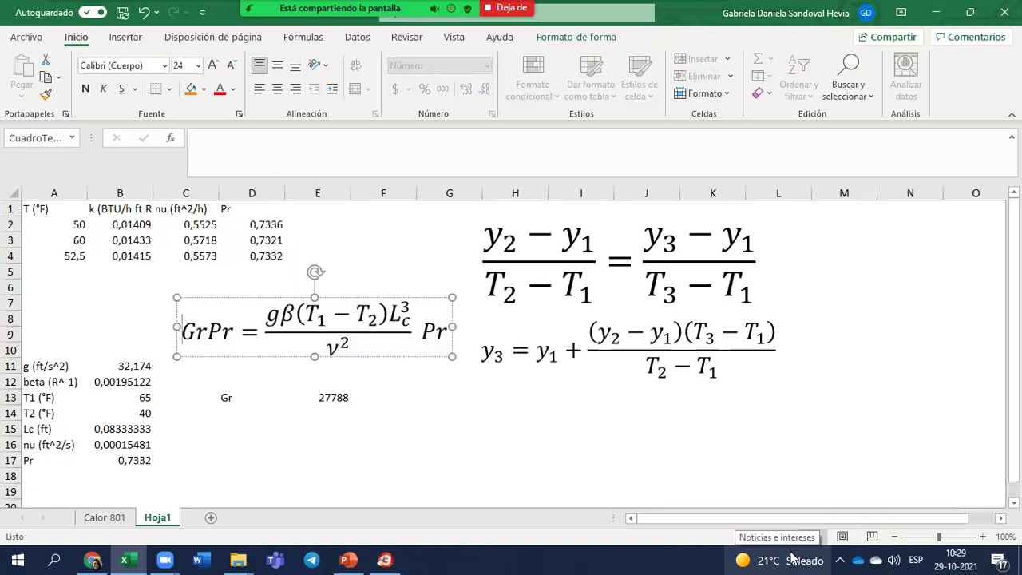
text(Ra)
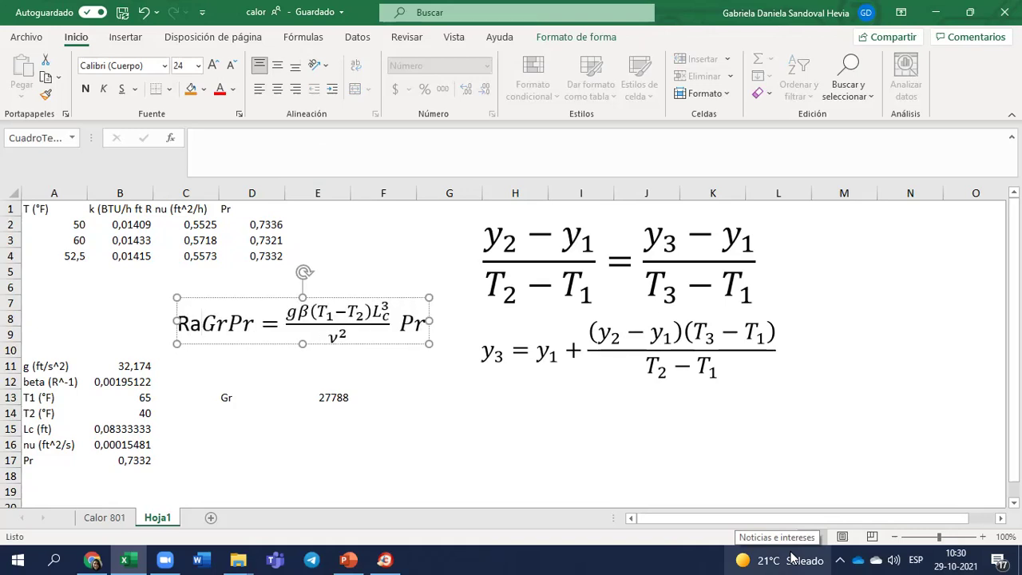
key(BackSpace)
key(BackSpace)
Prefix the GrPr equation with "Ra =" and move its box clear of the y3 interpolation formula, just below the property table.
text(Ra=)
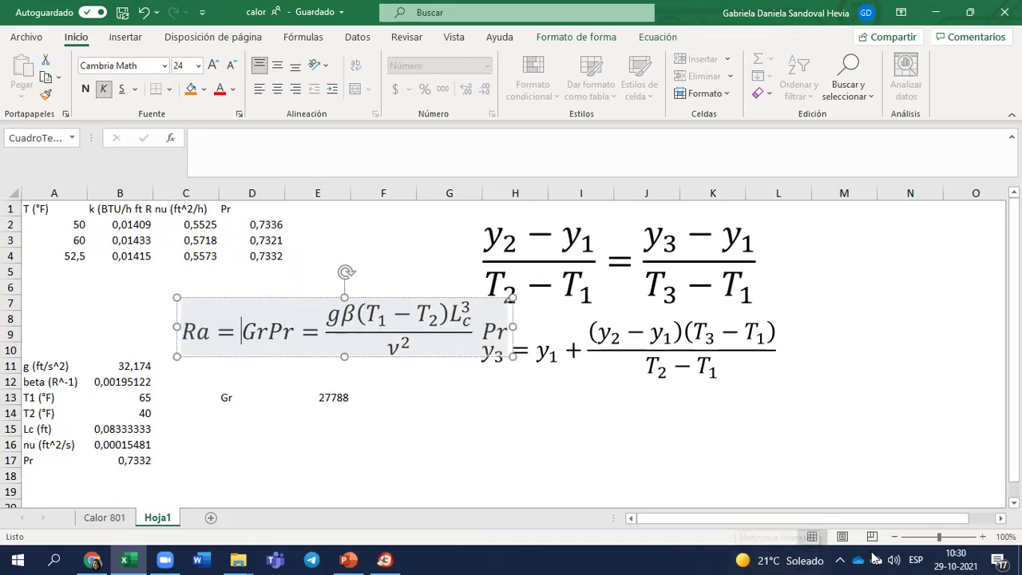
click(564, 351)
click(465, 299)
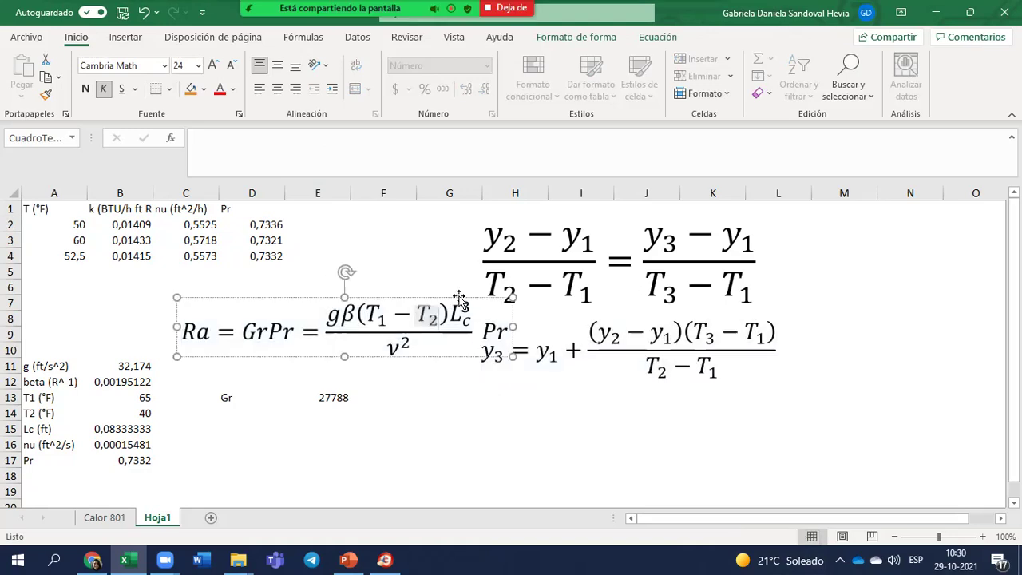
drag(453, 285, 364, 262)
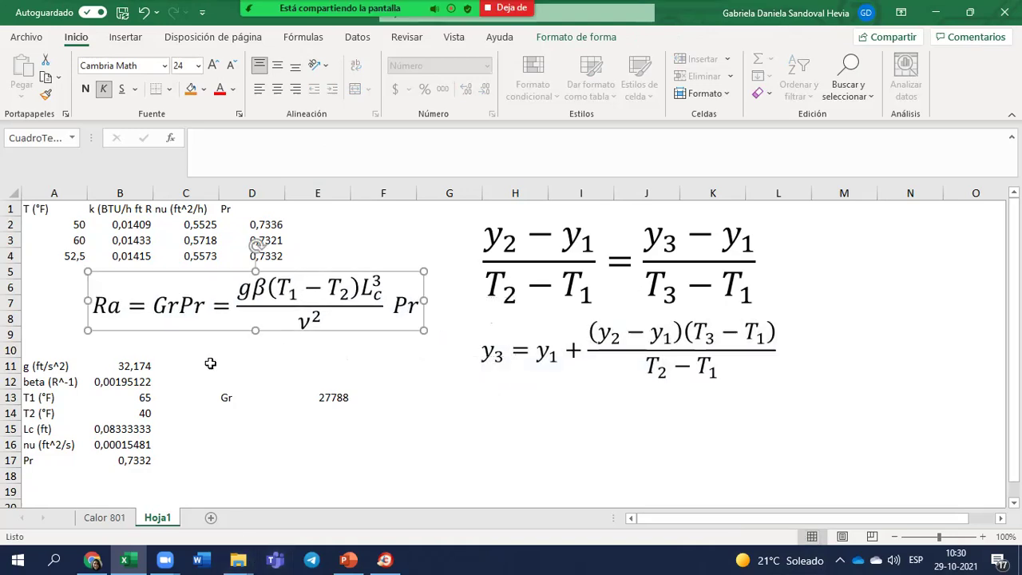
Replace the label in cell D13 with Ra.
click(231, 398)
text(Ra)
key(Return)
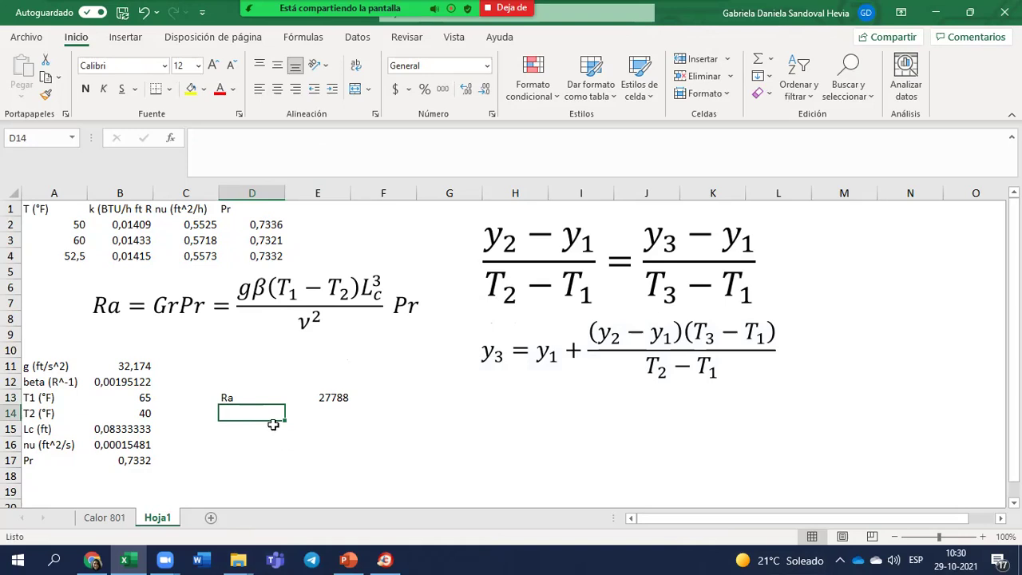
Insert a new blank equation and place its box below the Ra row, starting at cell D15.
click(240, 431)
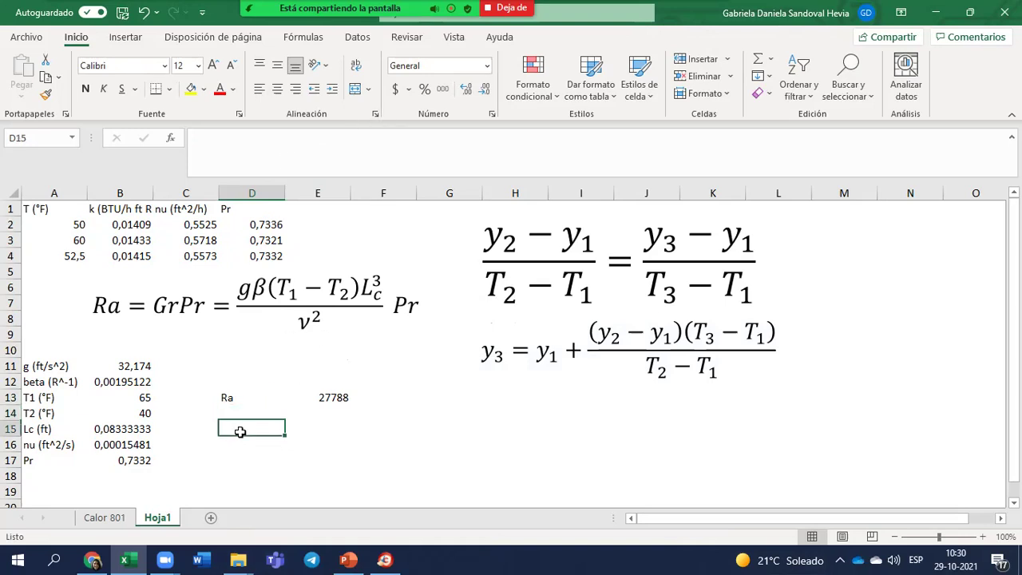
click(125, 37)
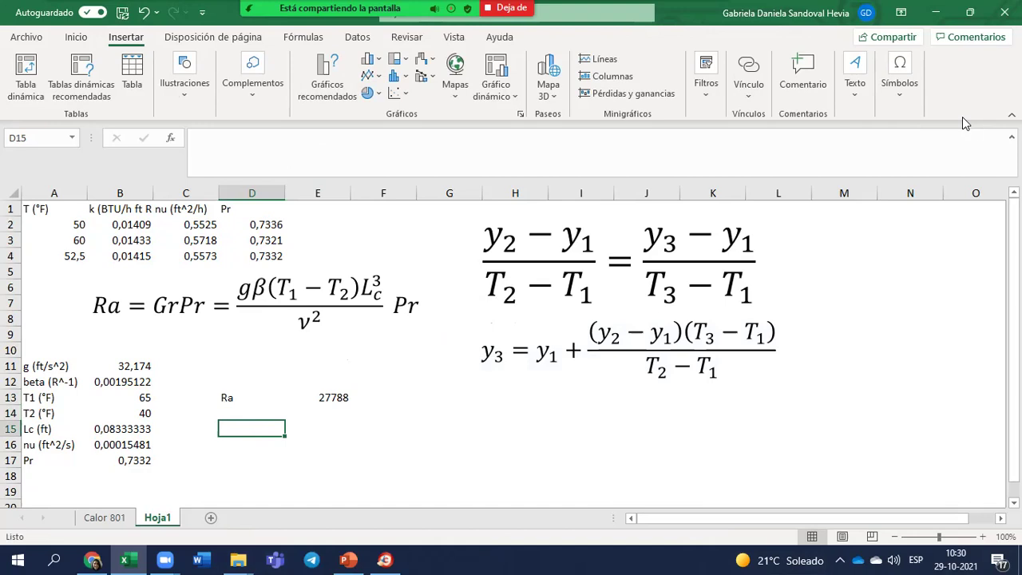
click(907, 96)
click(903, 141)
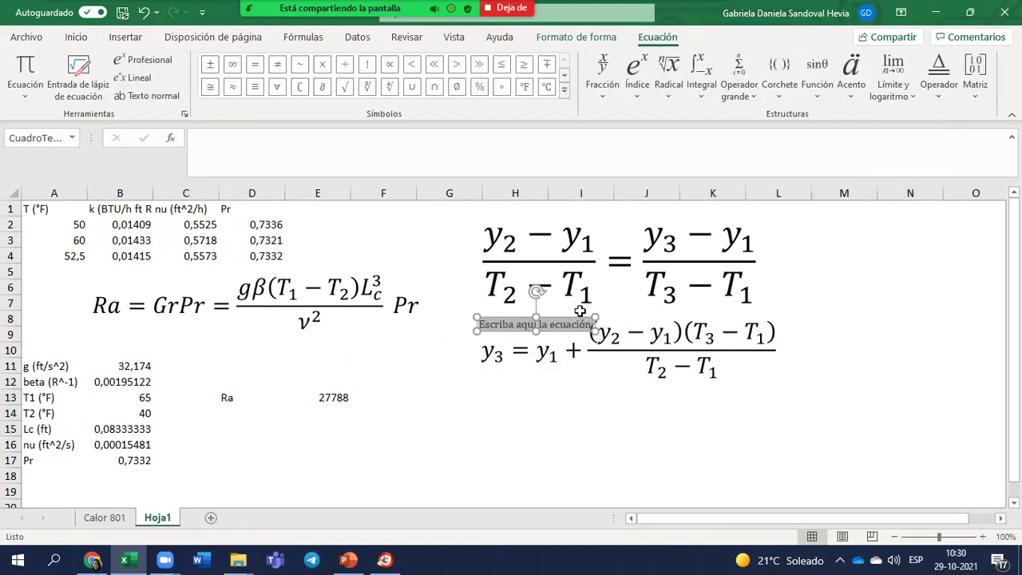
drag(579, 311, 324, 427)
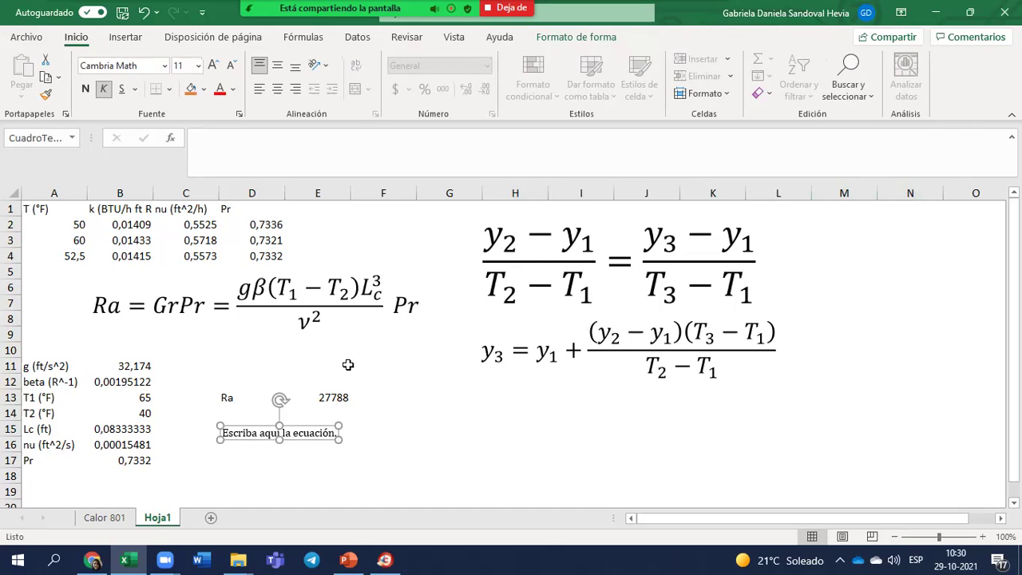
Set the font size of the blank equation below the Ra row to 24.
click(289, 436)
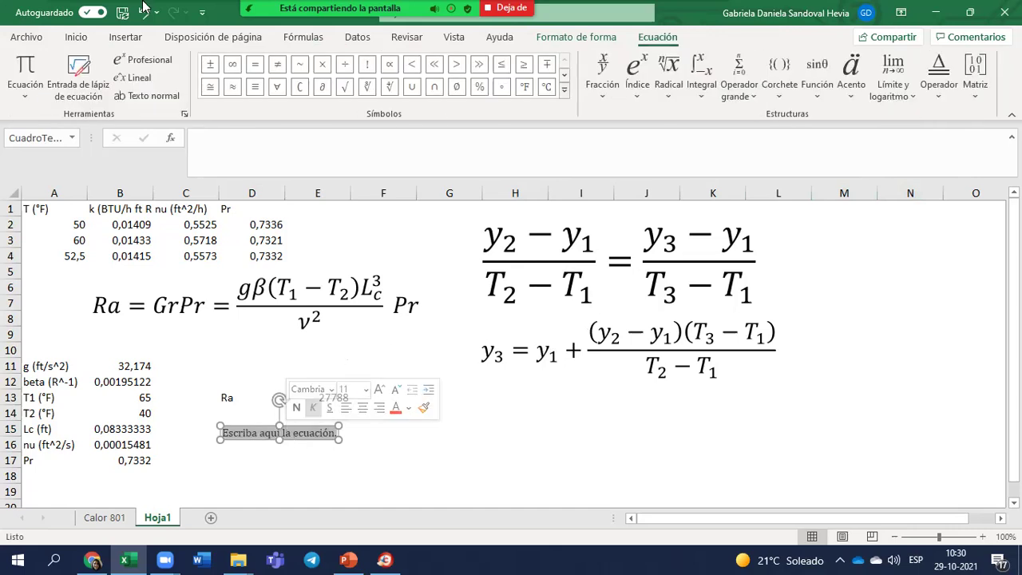
click(76, 37)
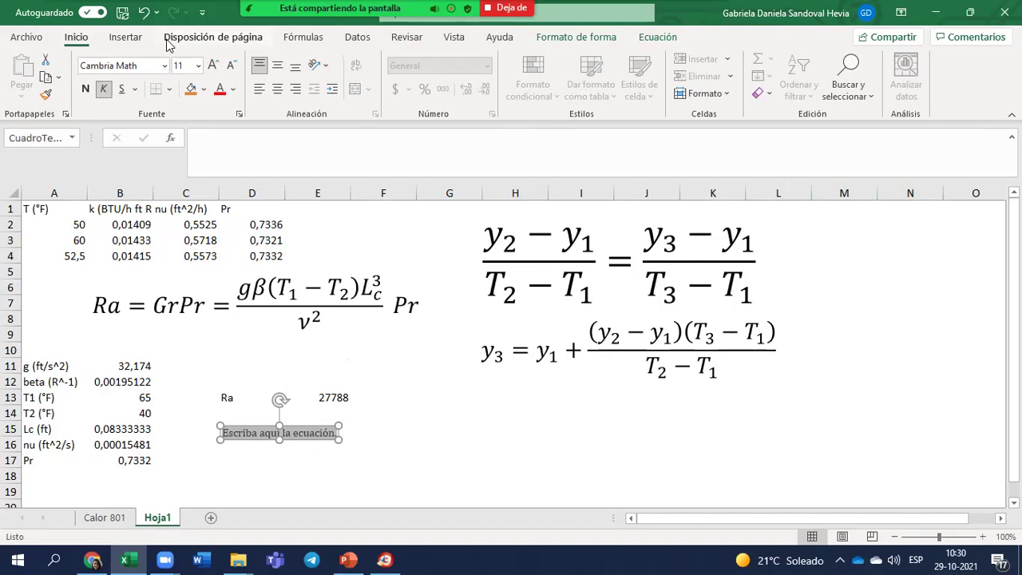
click(653, 39)
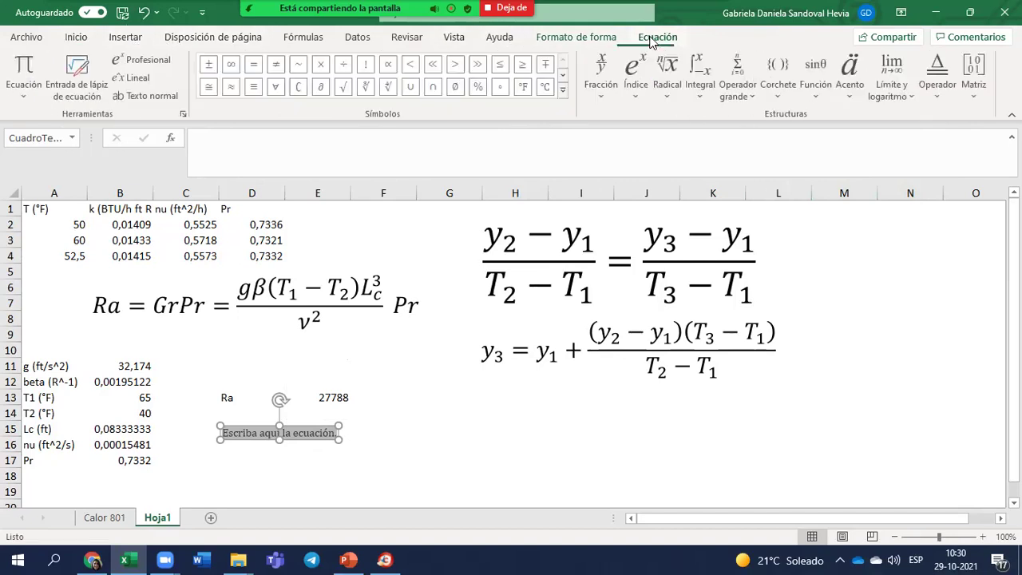
click(295, 425)
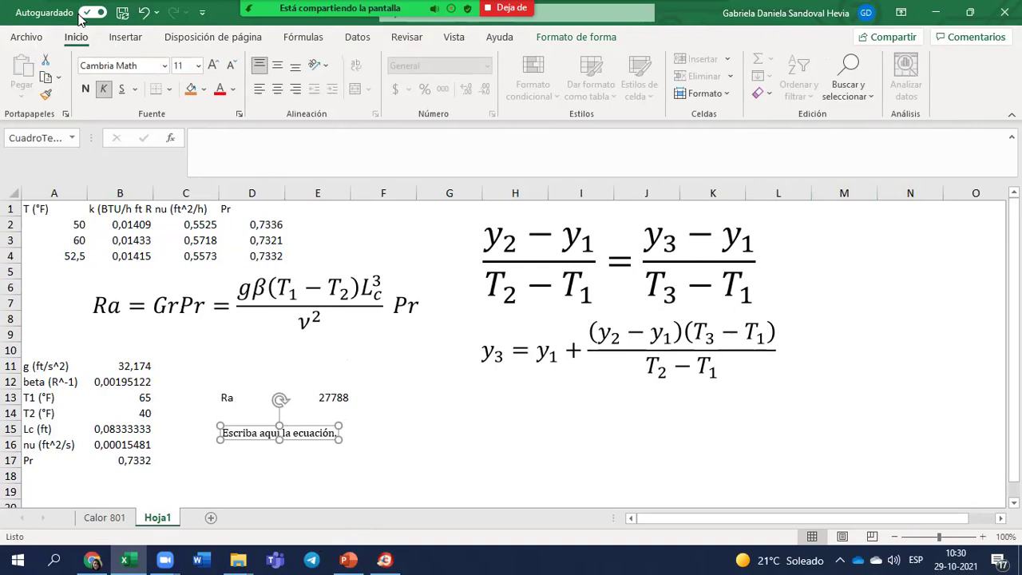
click(198, 65)
click(185, 257)
click(267, 444)
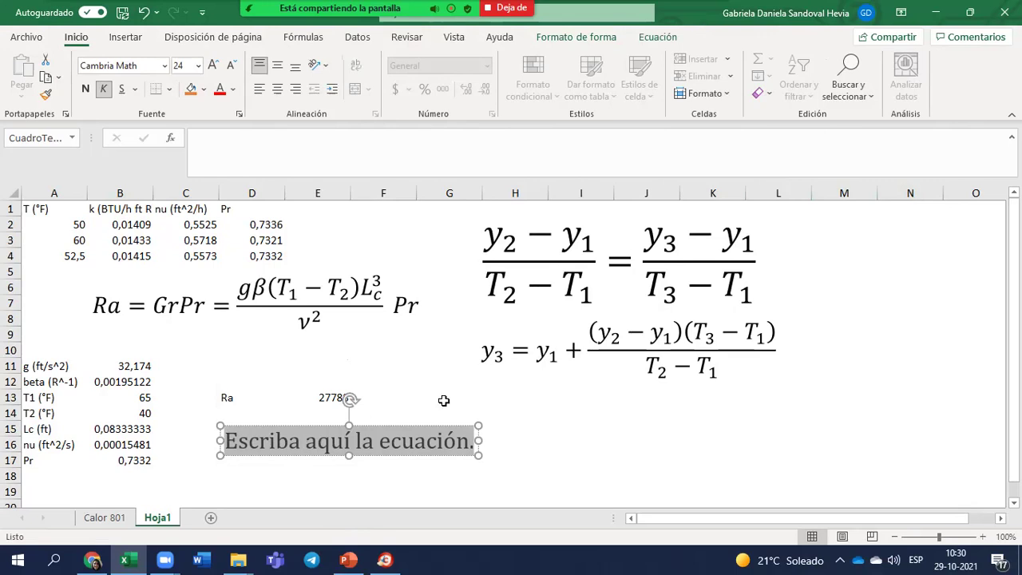
Begin the equation with Nu = 0,42 × Ra raised to the power 1/4.
text(Nu = )
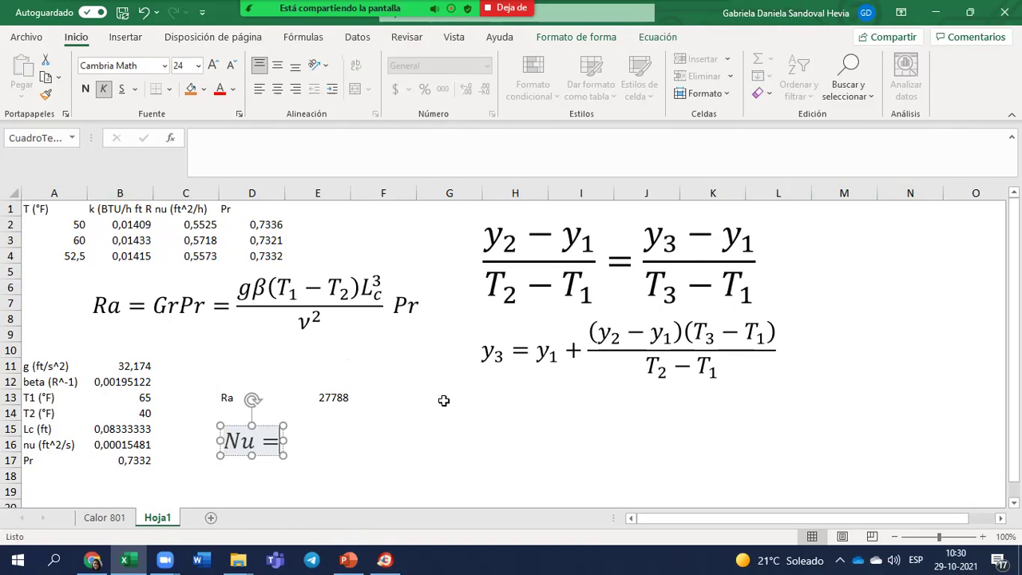
text(0,0)
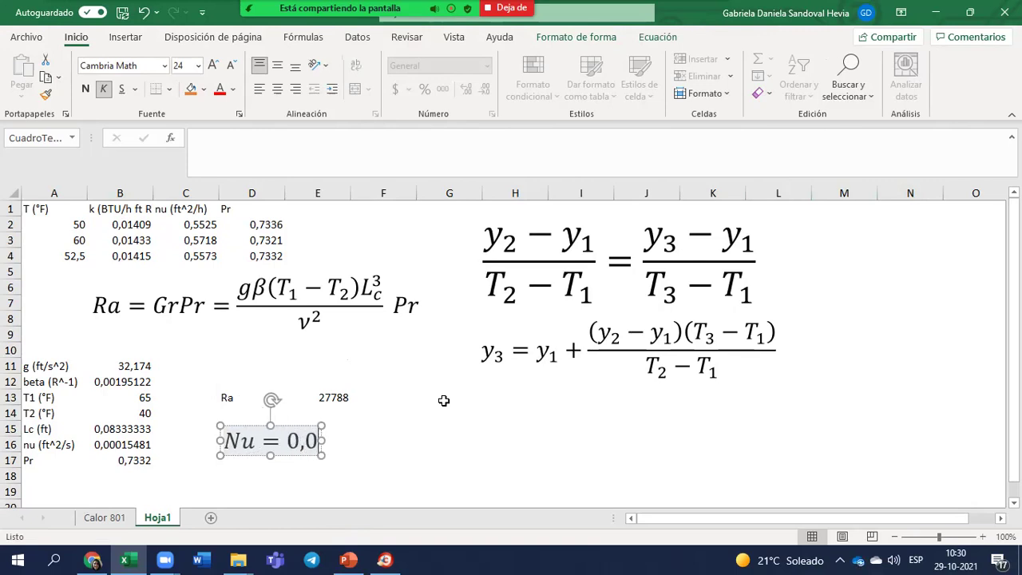
key(BackSpace)
text(42)
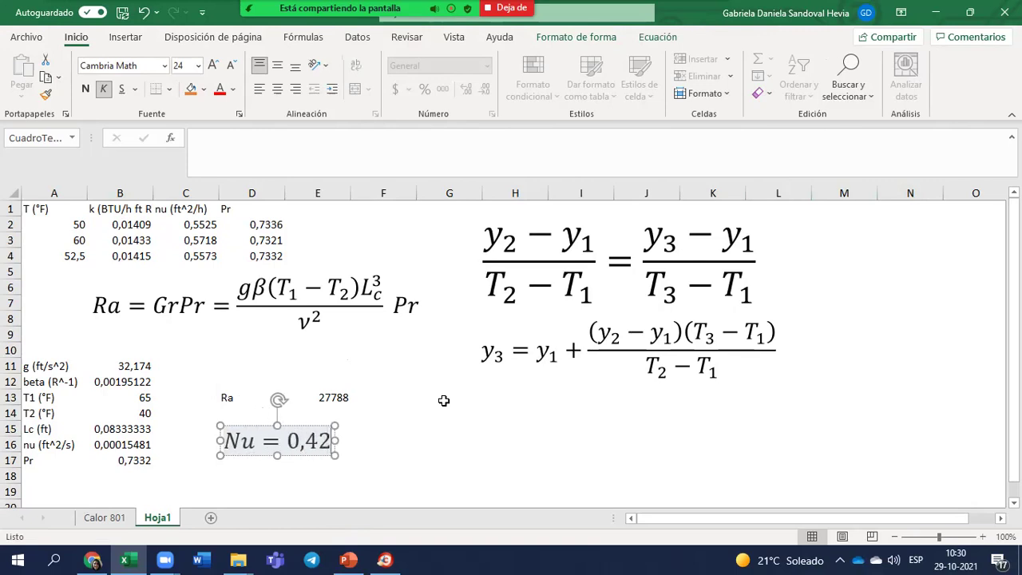
text(\time)
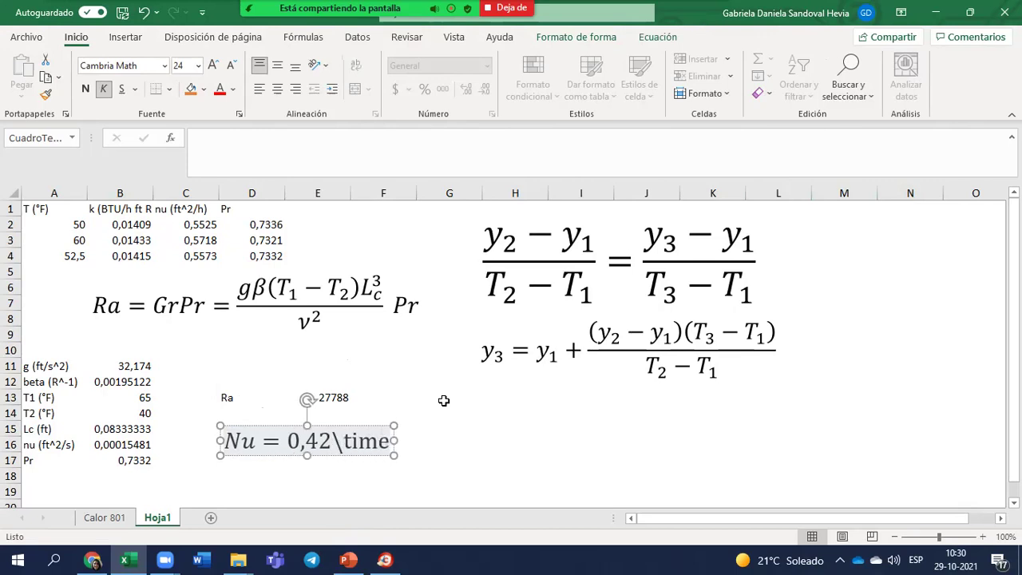
text(s Ra)
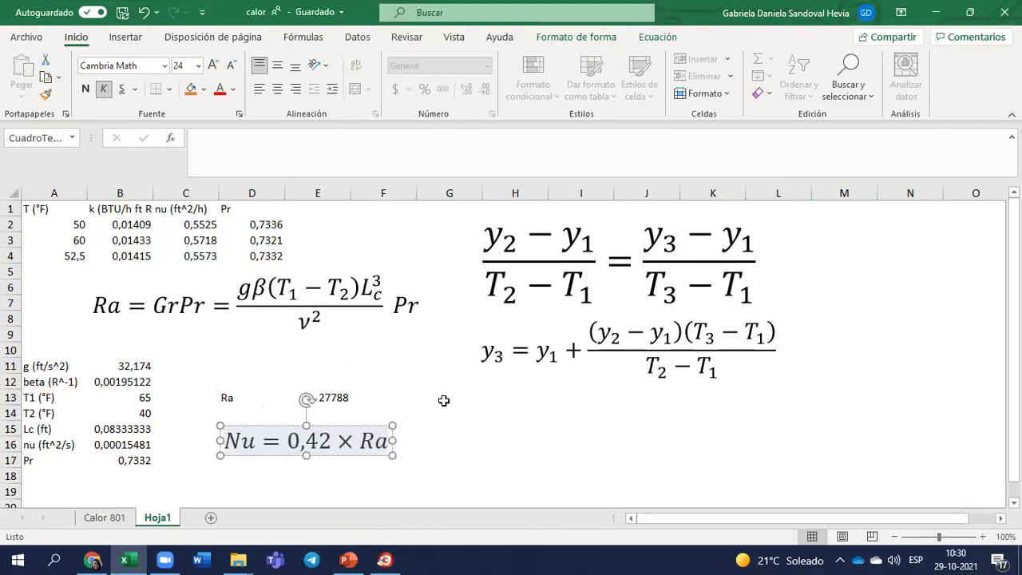
text(b^)
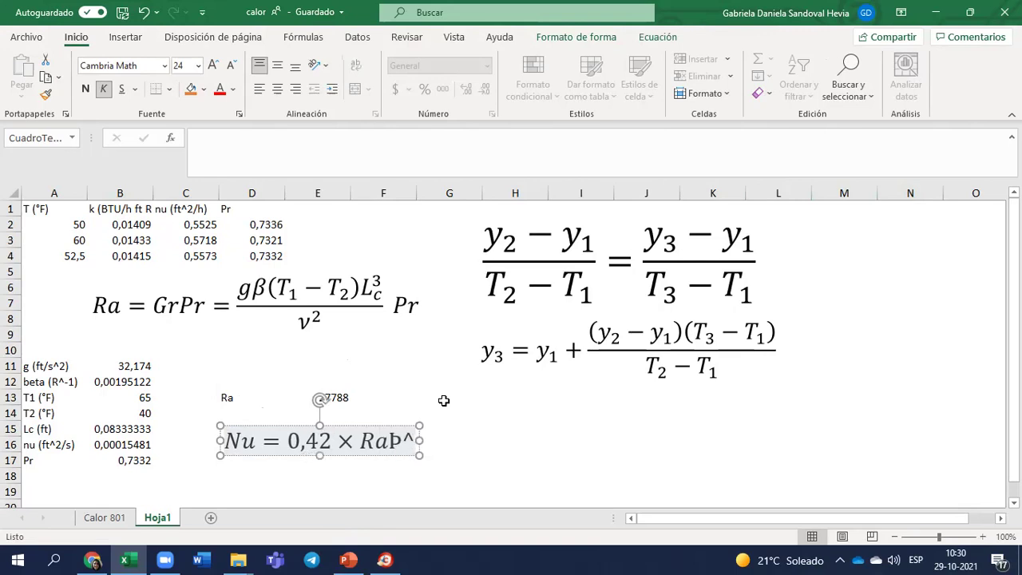
key(BackSpace)
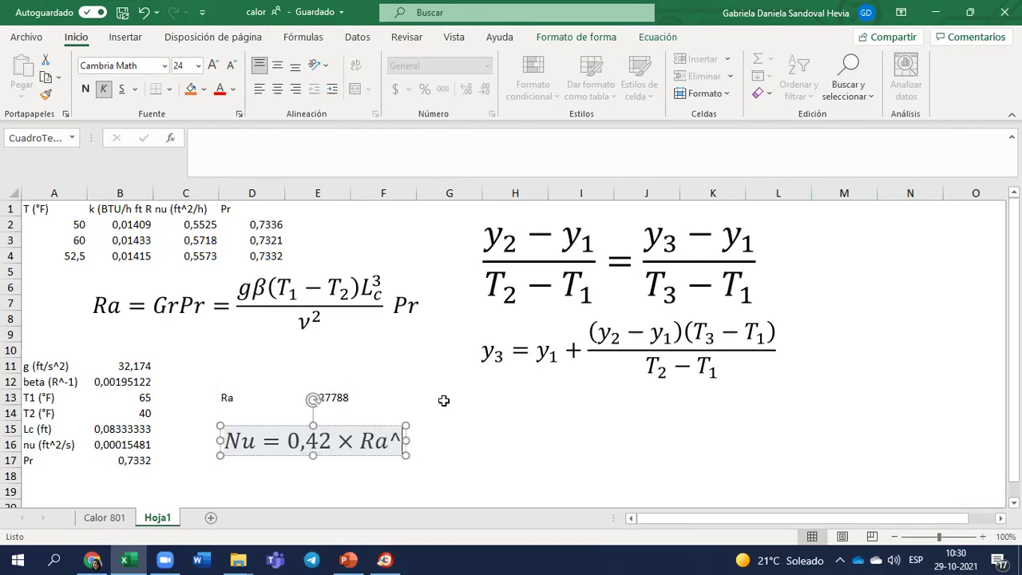
text(1)
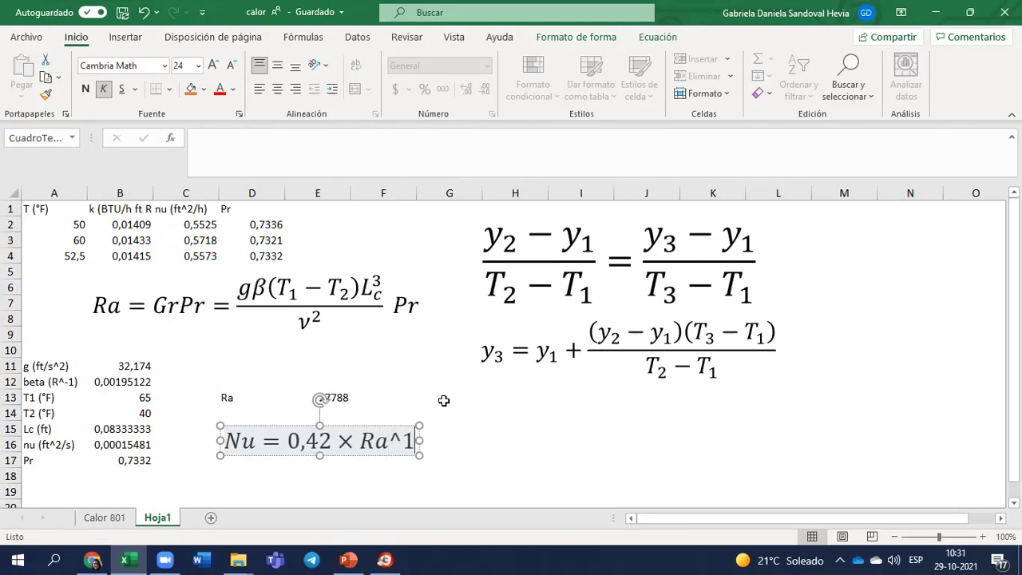
text(/4 )
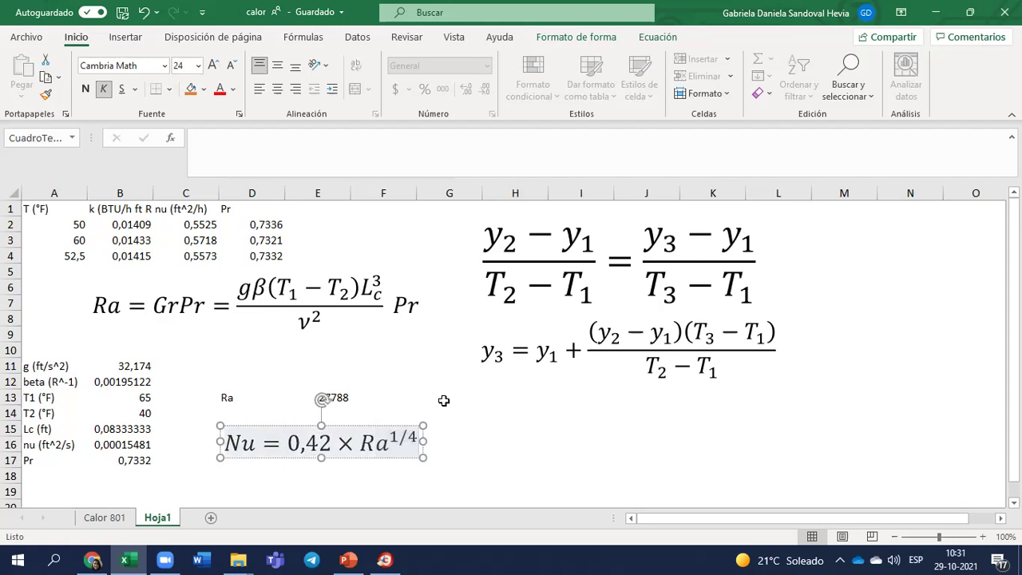
Extend the Nu equation with a multiplication by Pr raised to the power 0,012.
text(0ti)
key(BackSpace)
key(BackSpace)
key(BackSpace)
text(times)
key(BackSpace)
key(BackSpace)
key(BackSpace)
key(BackSpace)
key(BackSpace)
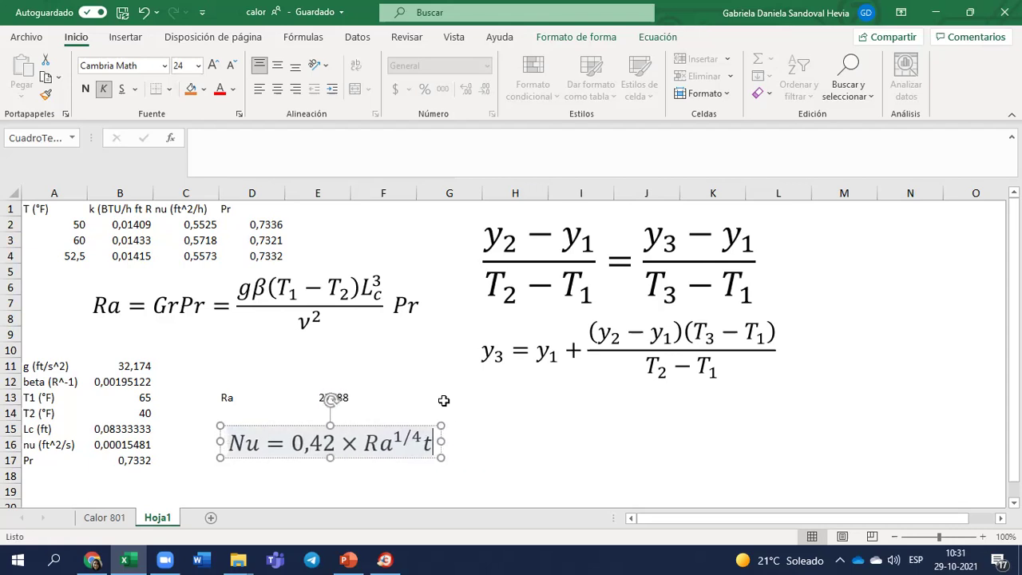
text(imes )
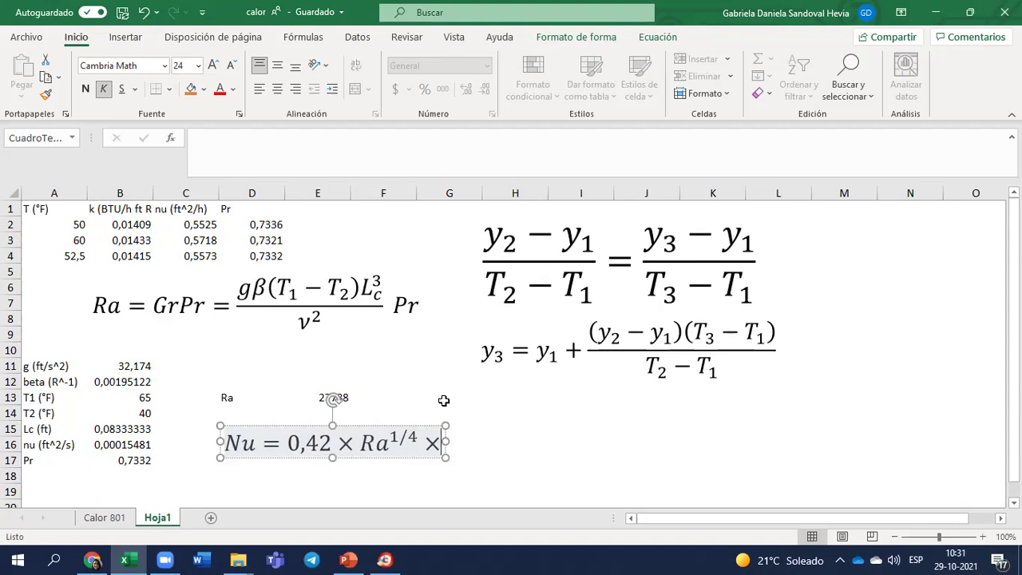
text(PrÞ^)
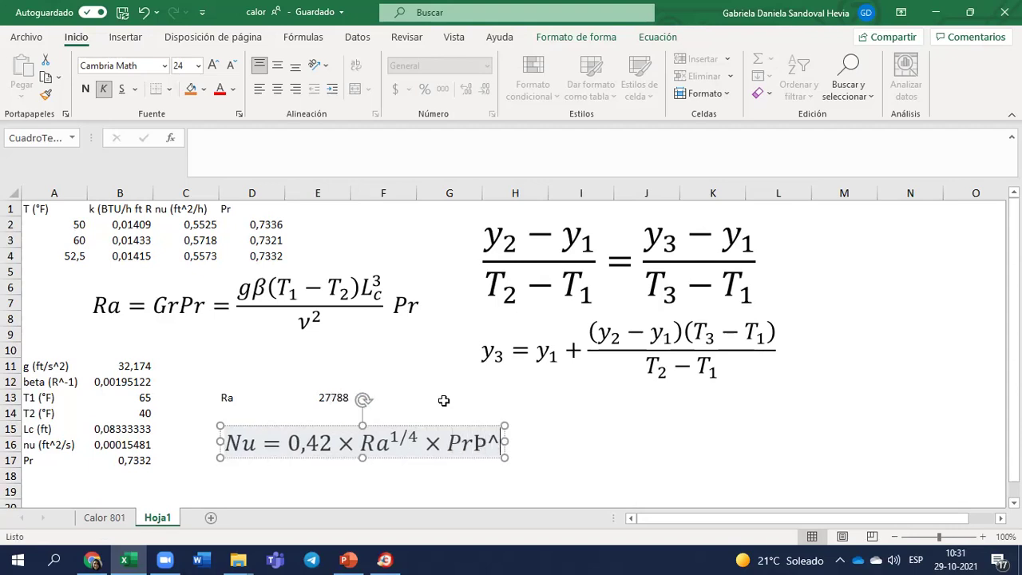
key(Left)
key(BackSpace)
key(Right)
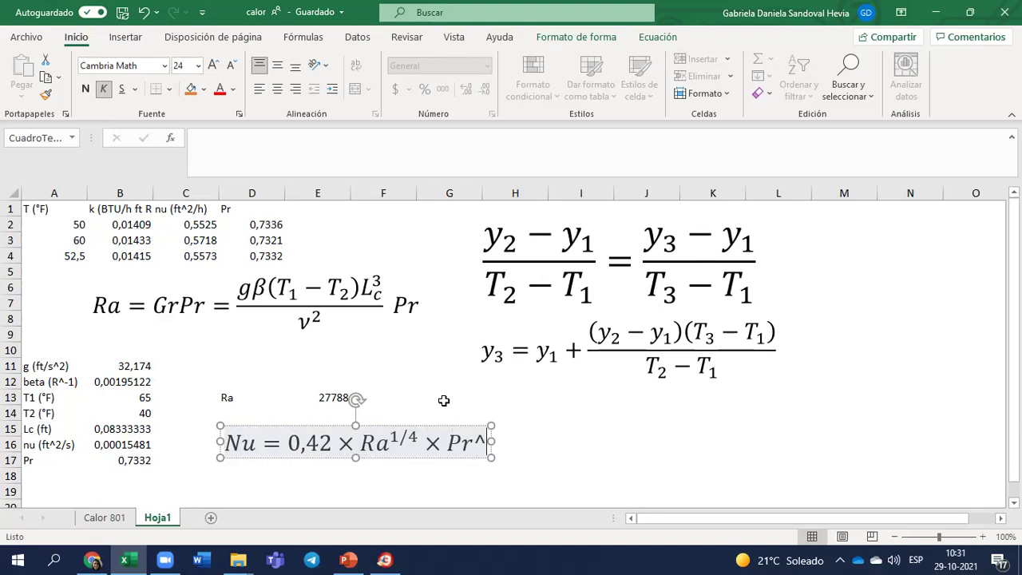
text(0,012)
key(space)
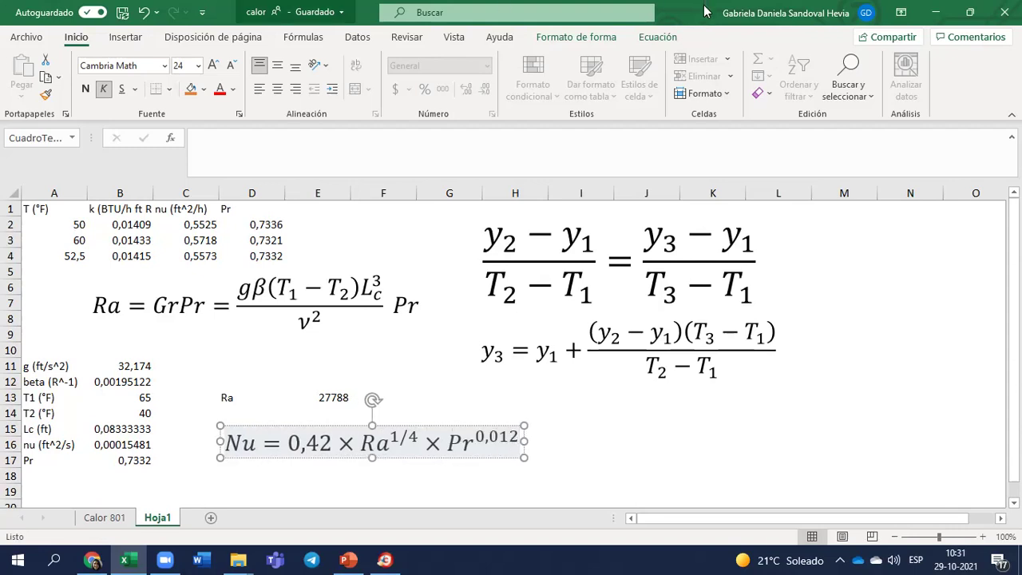
Append a multiplication by the stacked fraction H over L with subscript c, enclosed in parentheses, to the Nu equation.
text(times)
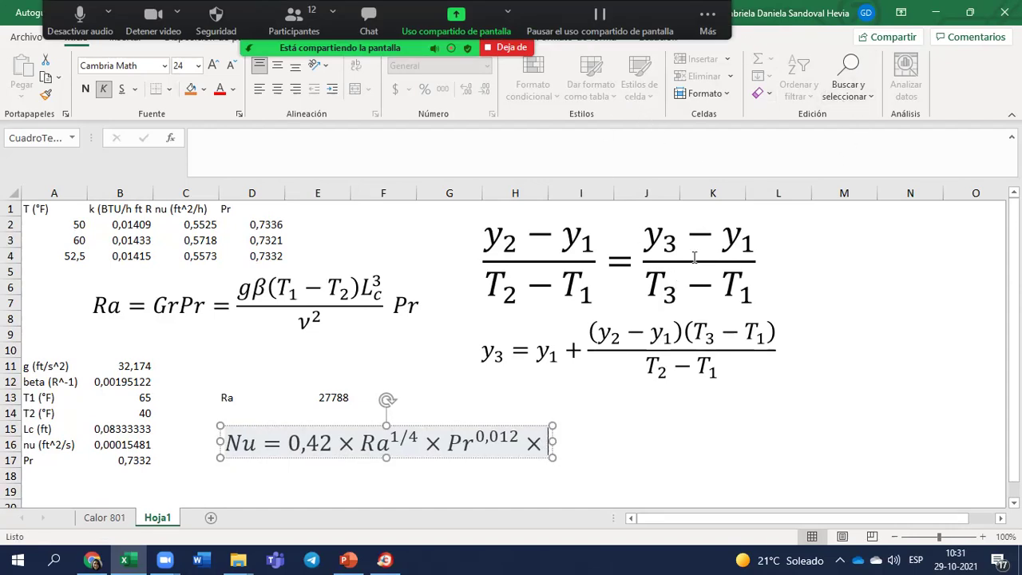
text(H)
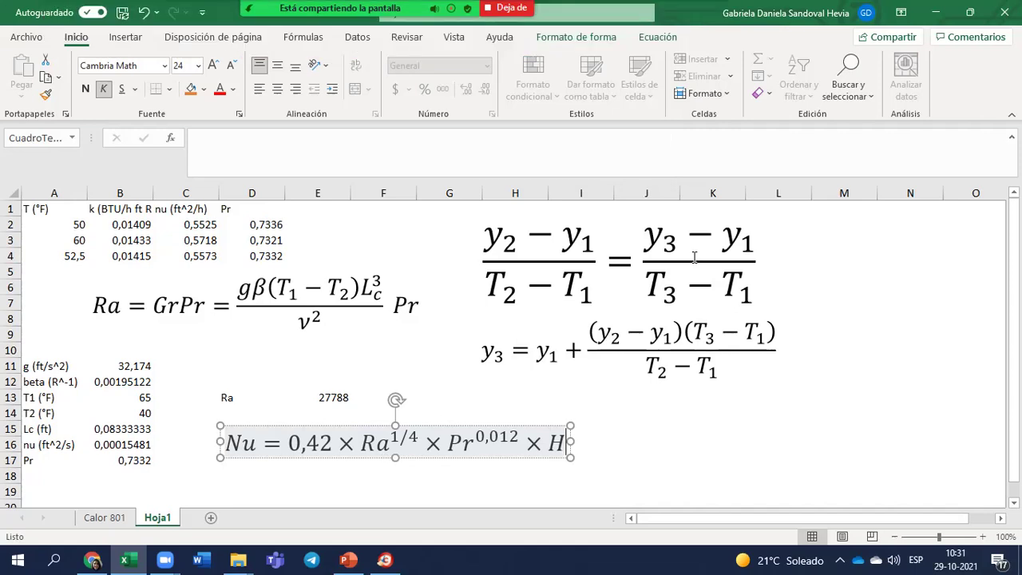
key(BackSpace)
click(653, 37)
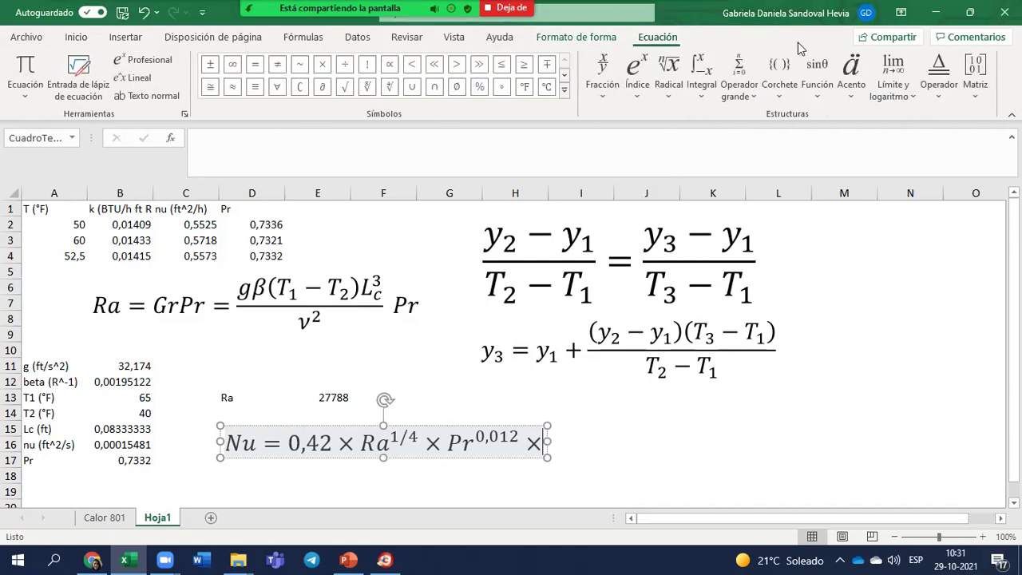
click(850, 94)
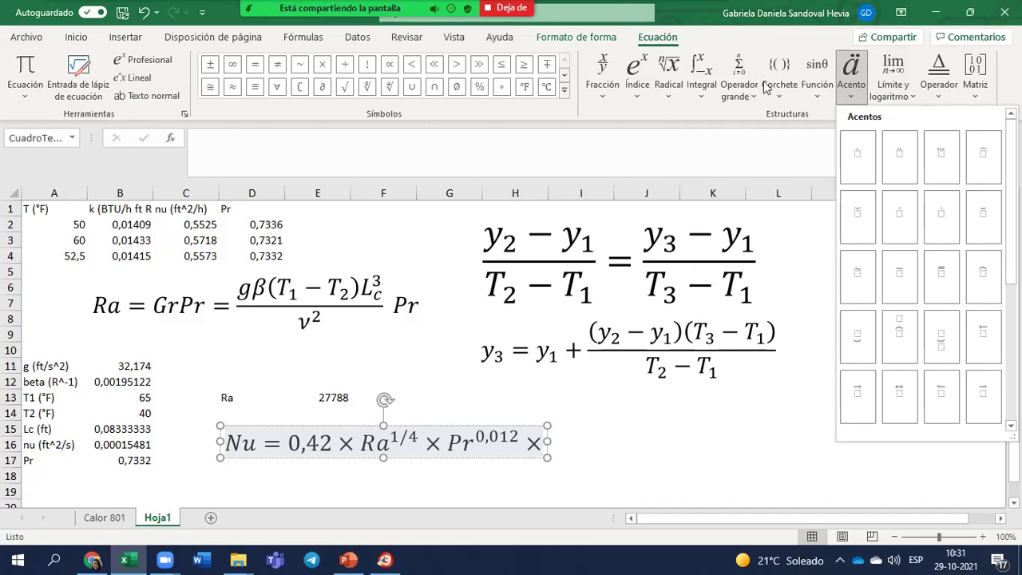
click(779, 88)
click(791, 169)
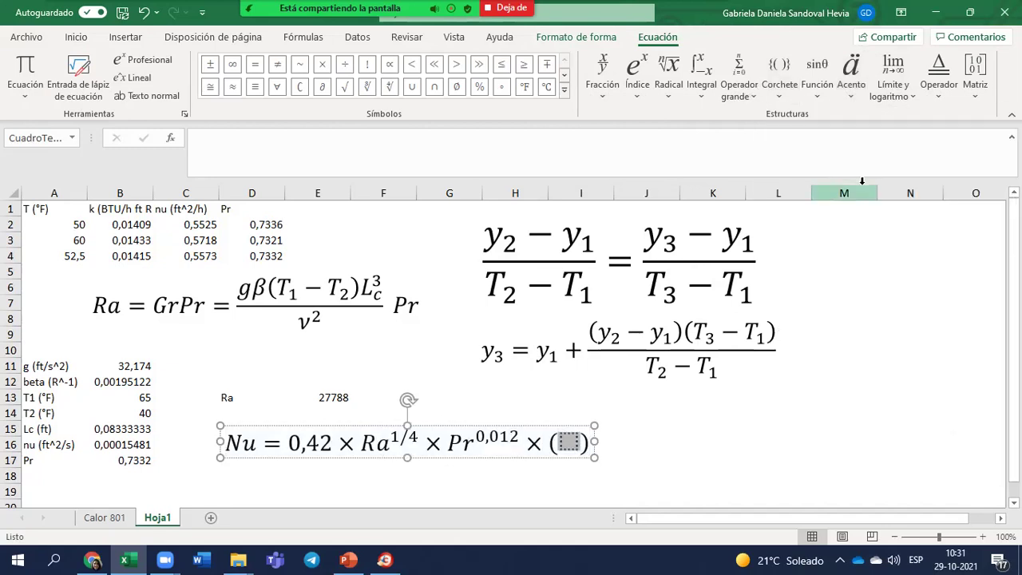
text(H)
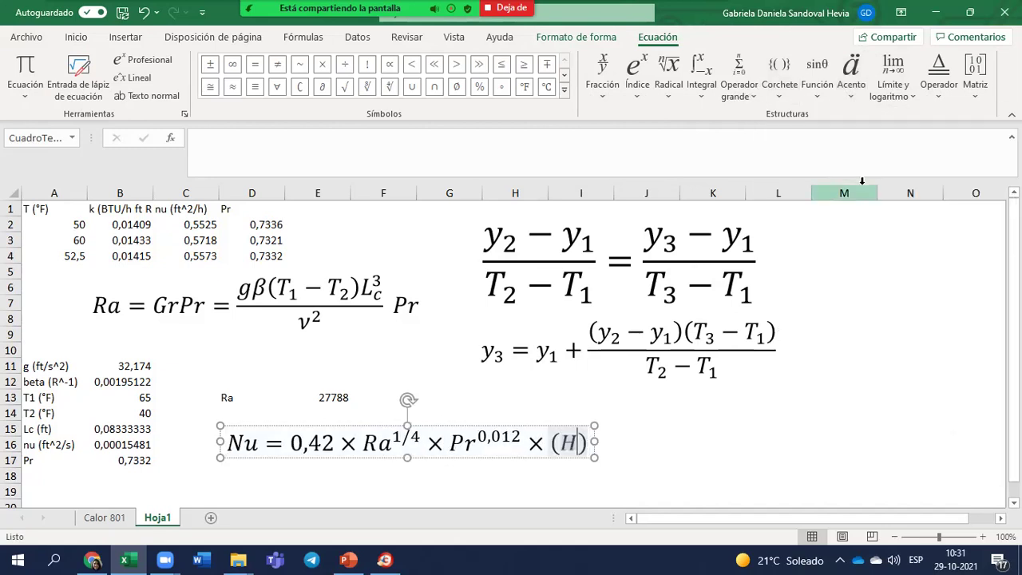
text(/L)
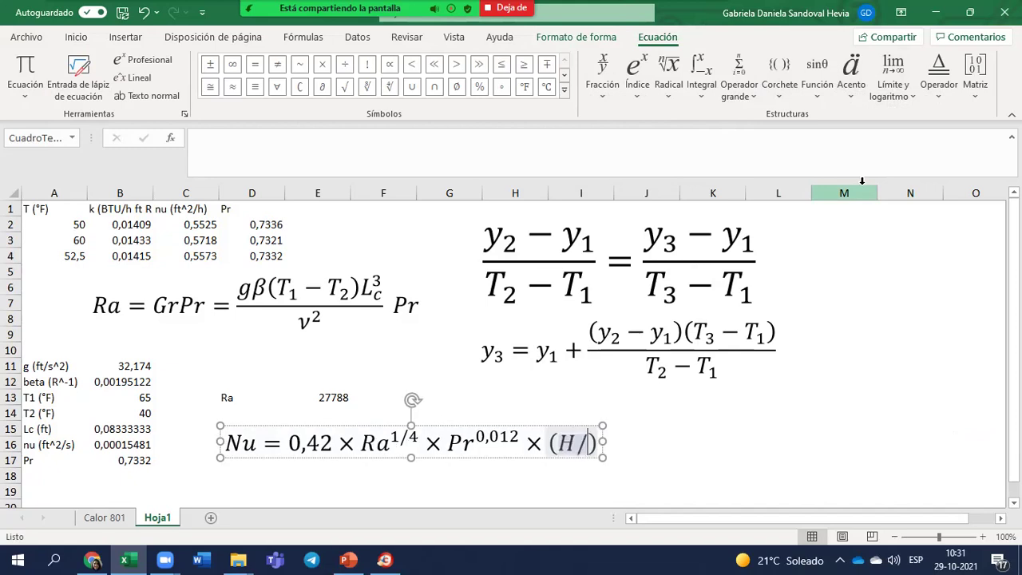
text(c)
key(BackSpace)
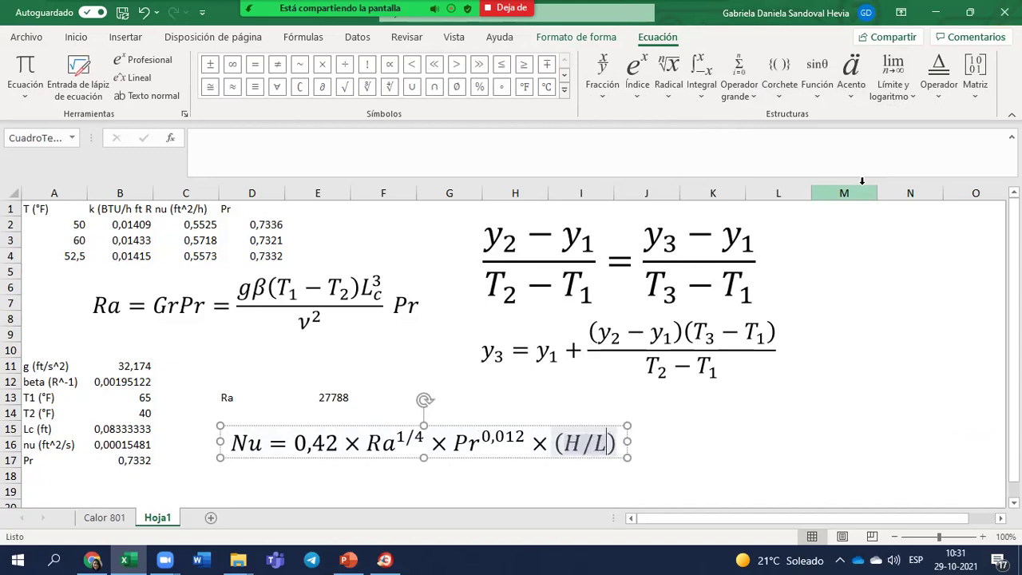
text(_c)
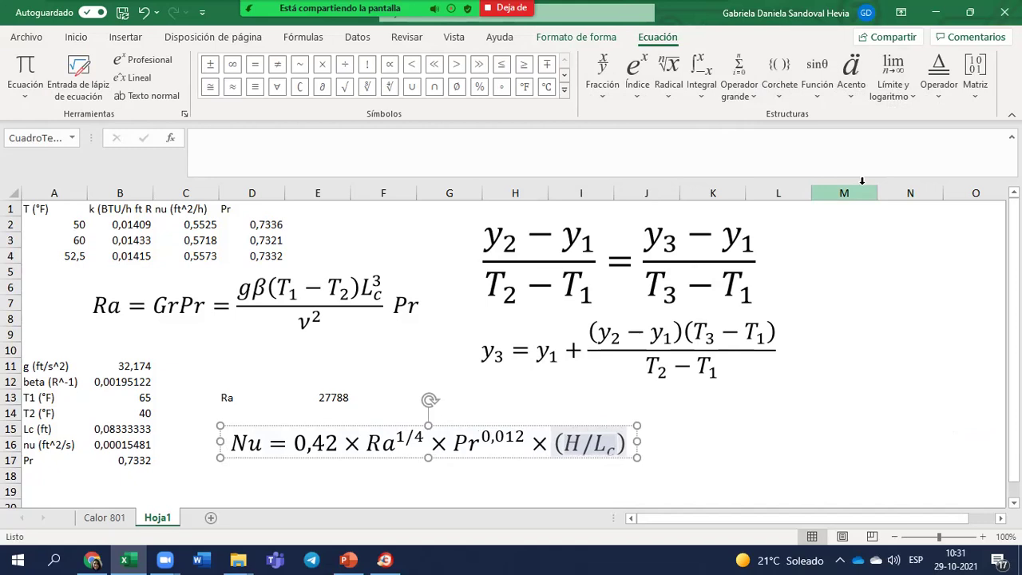
key(Right)
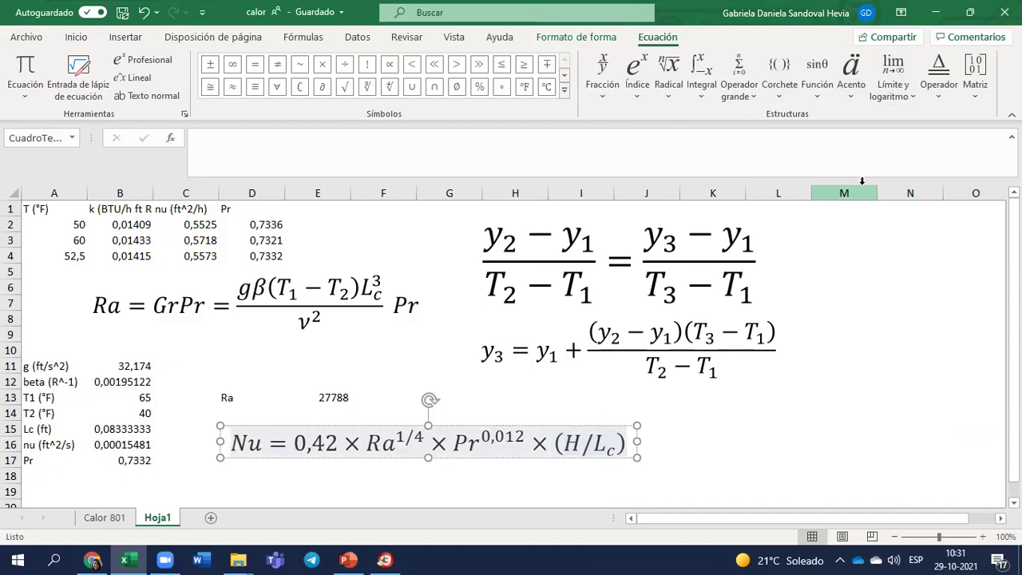
key(Left)
key(space)
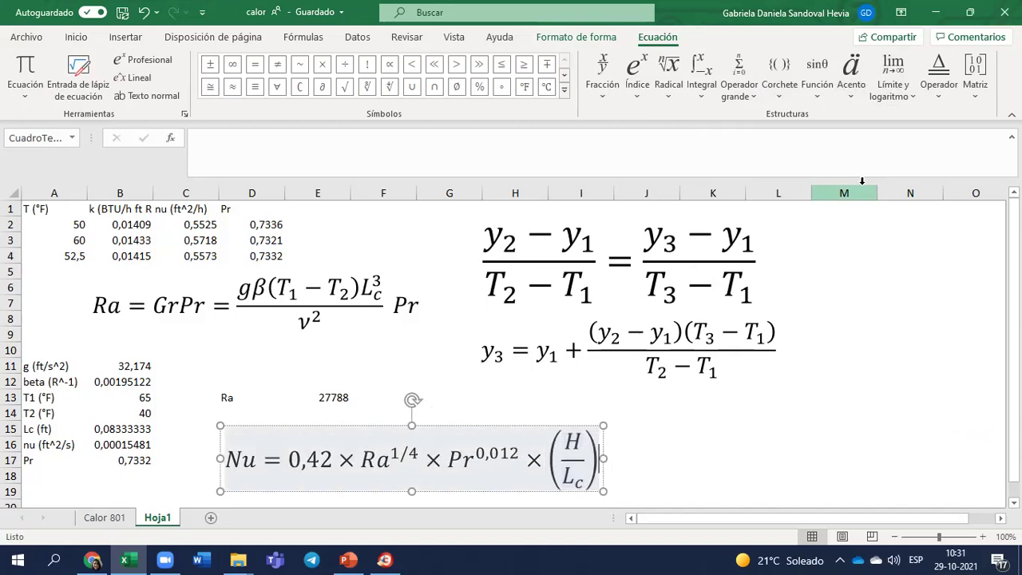
Raise the parenthesised H/Lc fraction to the power −0,3 and finish editing the Nu equation.
text(P^)
key(Left)
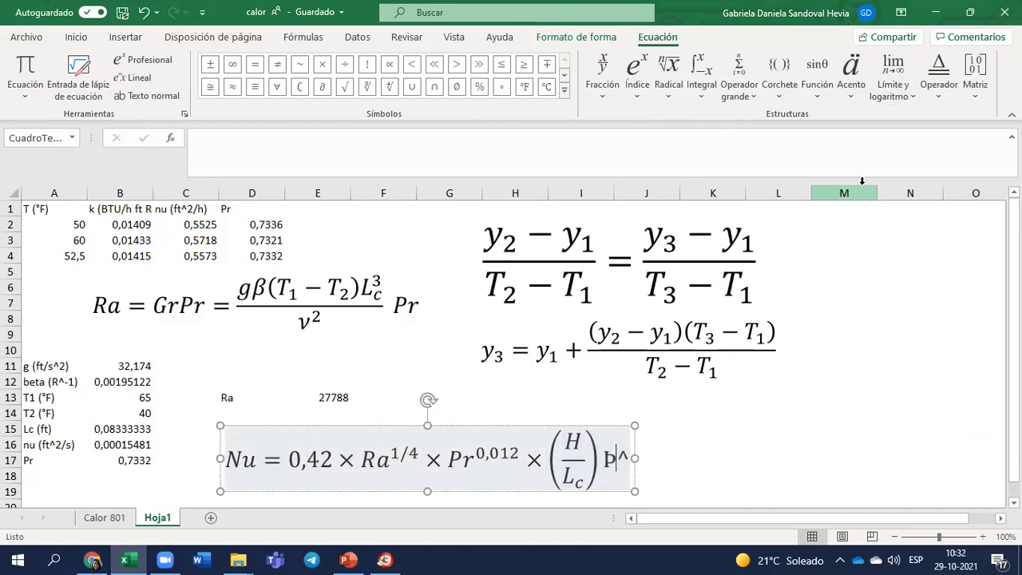
key(BackSpace)
key(Right)
text(0,3)
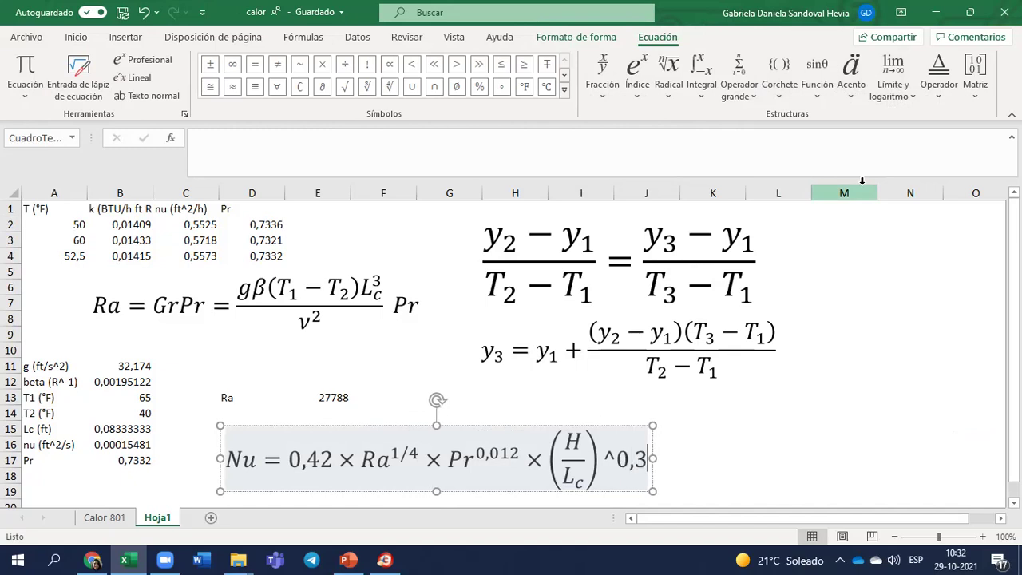
key(space)
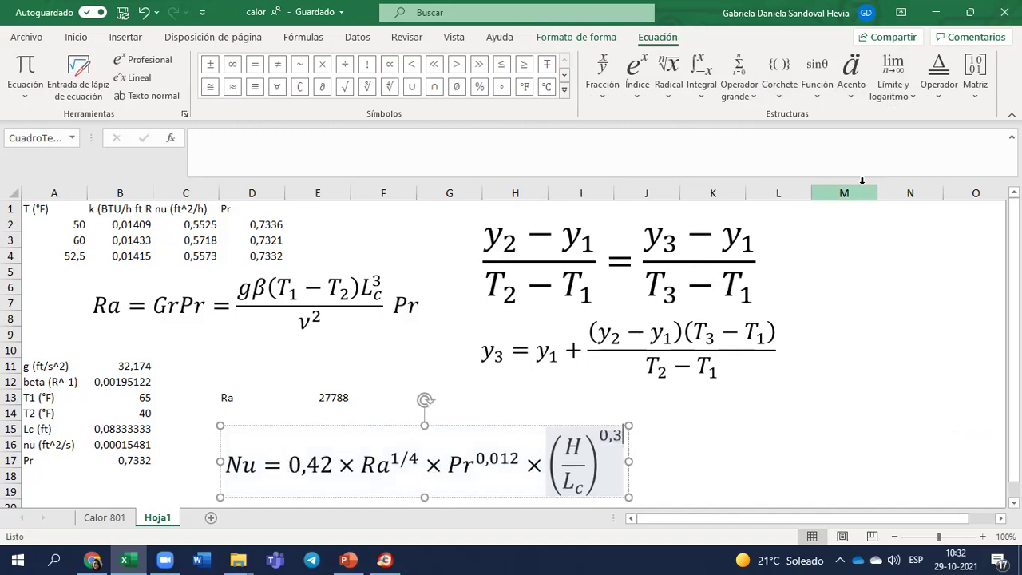
text(-)
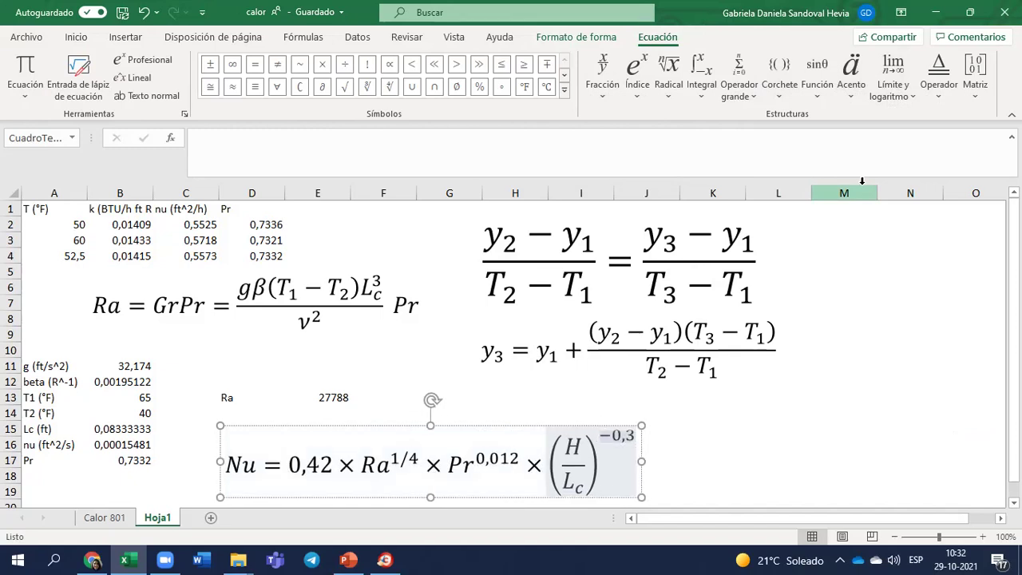
click(755, 461)
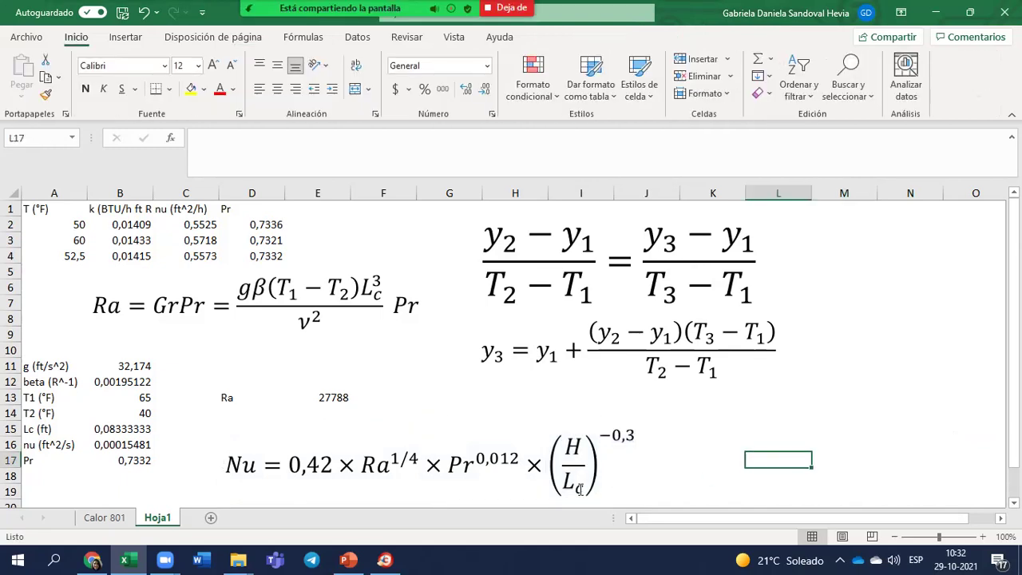
Move the Nu equation slightly up so it sits directly beneath the Ra label and value.
click(374, 465)
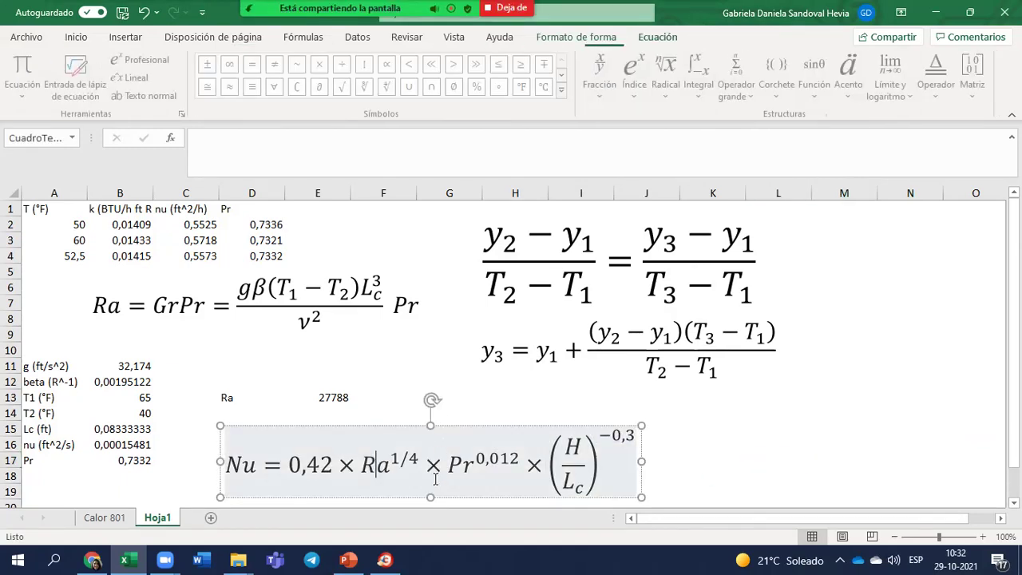
click(400, 424)
drag(459, 421, 456, 403)
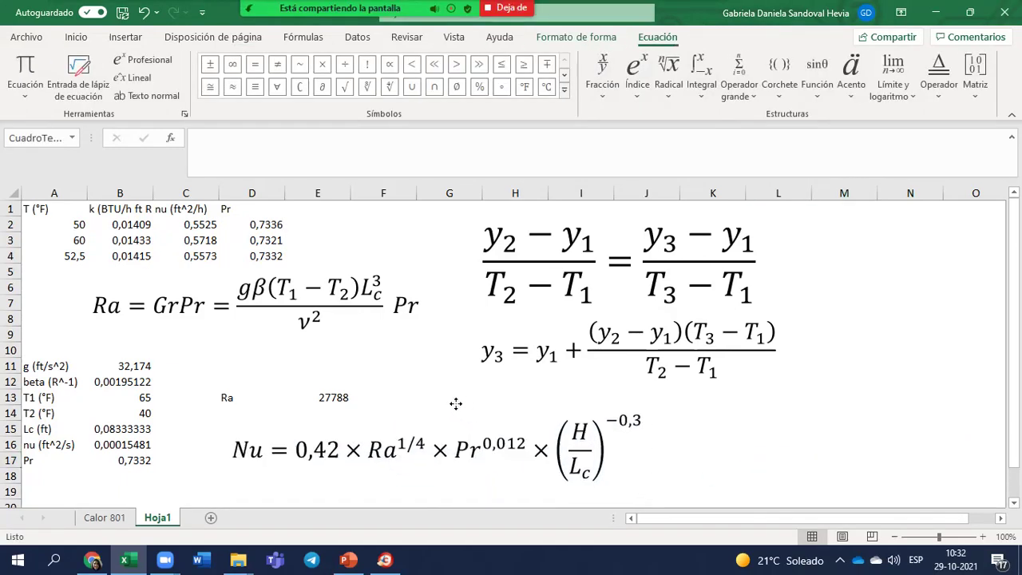
click(803, 410)
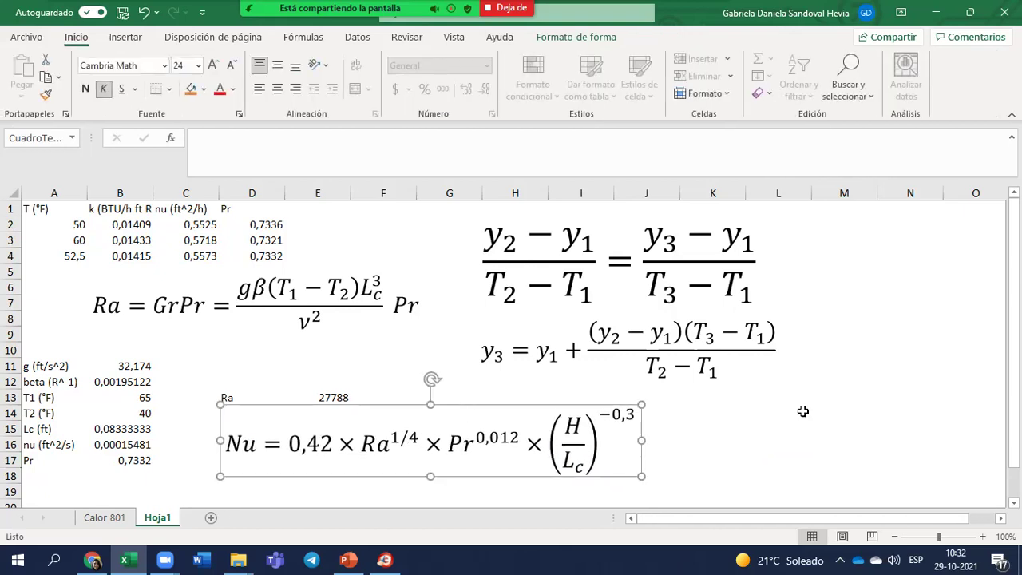
scroll(803, 411, down, 3)
click(240, 374)
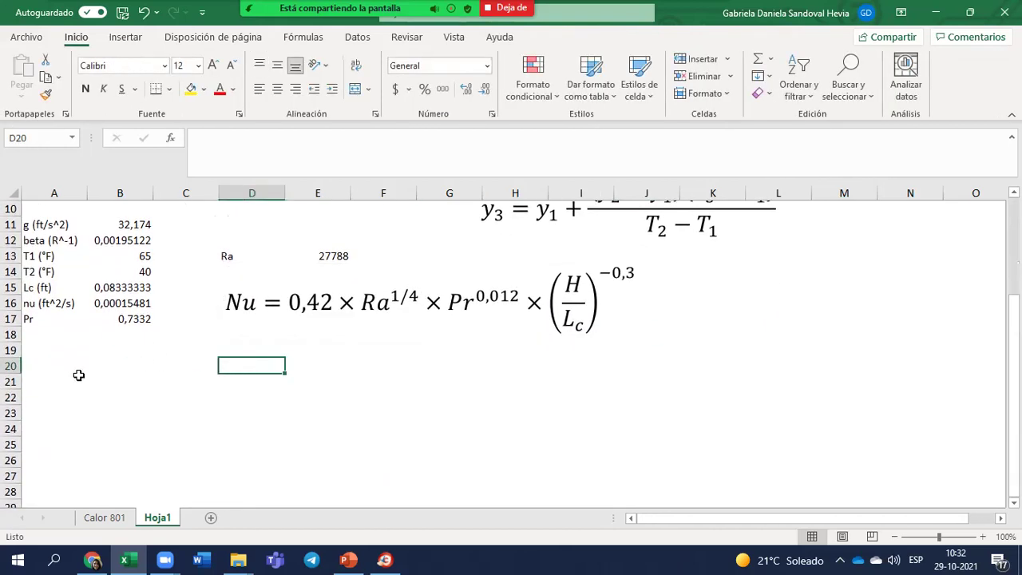
click(46, 367)
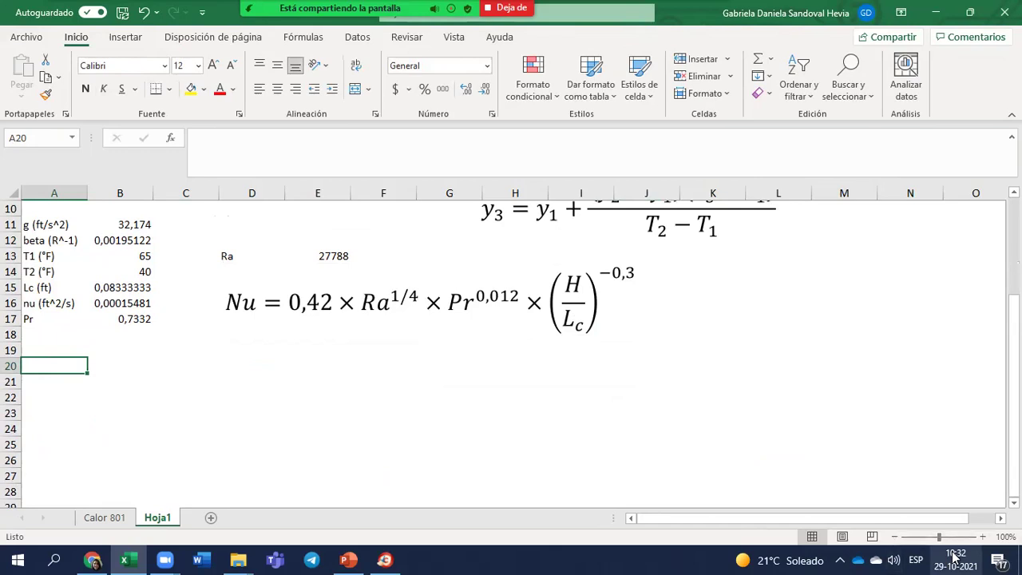
text(N)
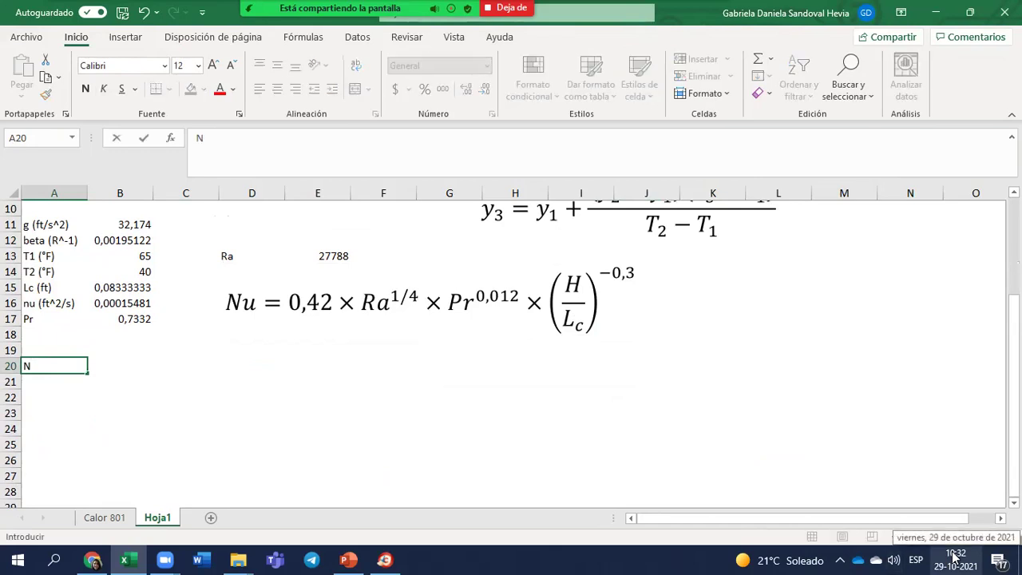
key(Escape)
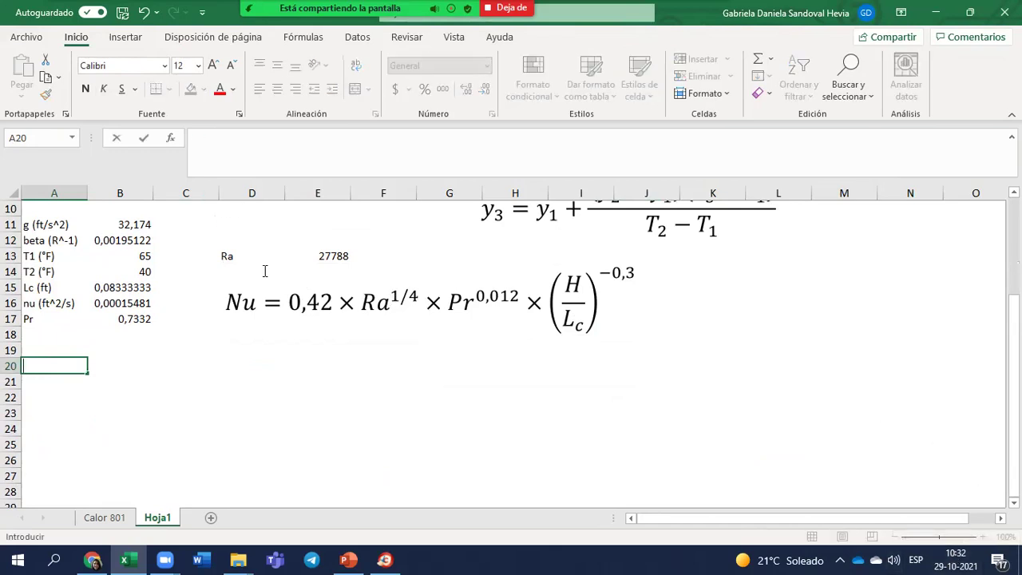
Move the Ra label and its value from D13:E13 to A18:B18, directly beneath the Pr row.
click(225, 254)
drag(226, 254, 337, 256)
click(227, 257)
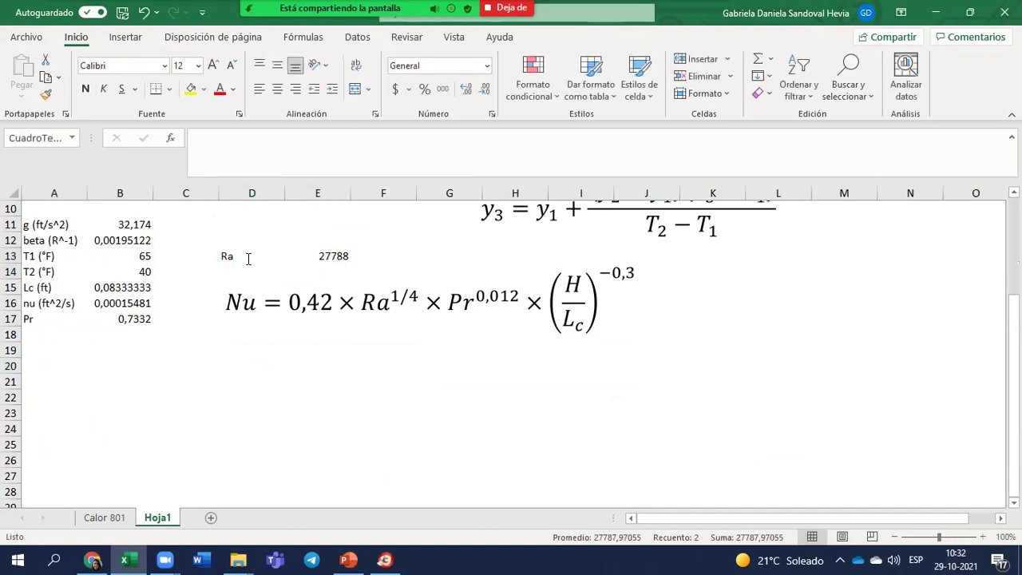
click(221, 256)
drag(275, 249, 112, 339)
Label cell A20 as Nu.
click(30, 363)
text(Nu)
key(Tab)
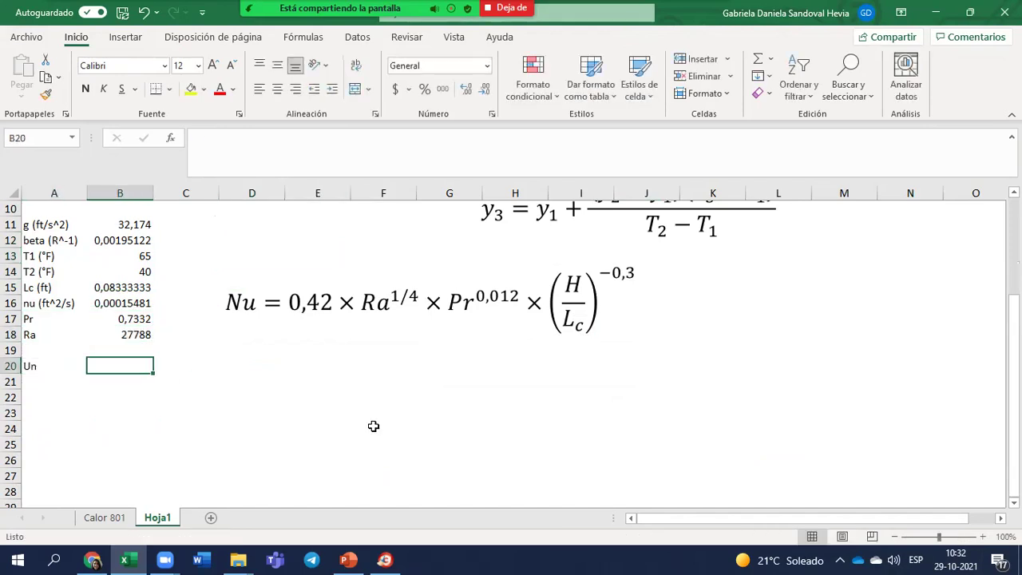
key(Left)
text(Nu)
key(Tab)
Begin the Nu formula in B20 with =0,42*B18^(1/4)*B17^(0,012)*, using the Ra and Pr cells.
text(=0,4)
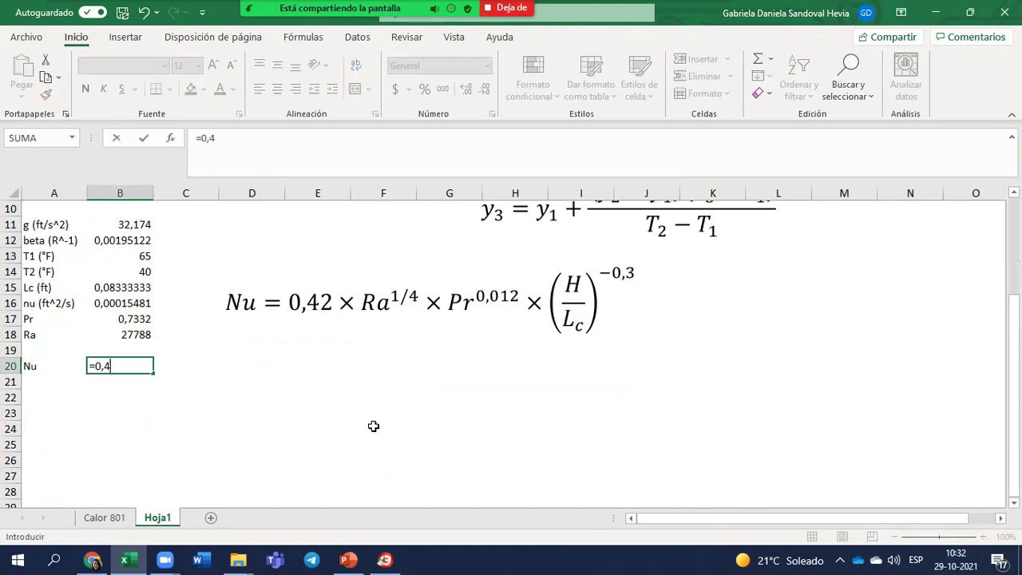
text(2*)
click(142, 335)
text(^(1)
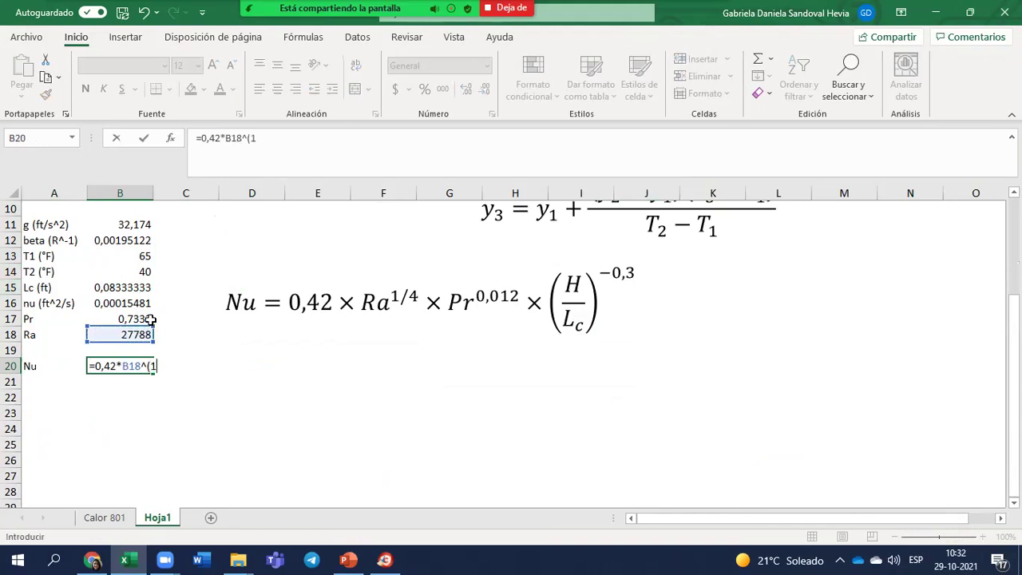
text(/4)*)
click(117, 321)
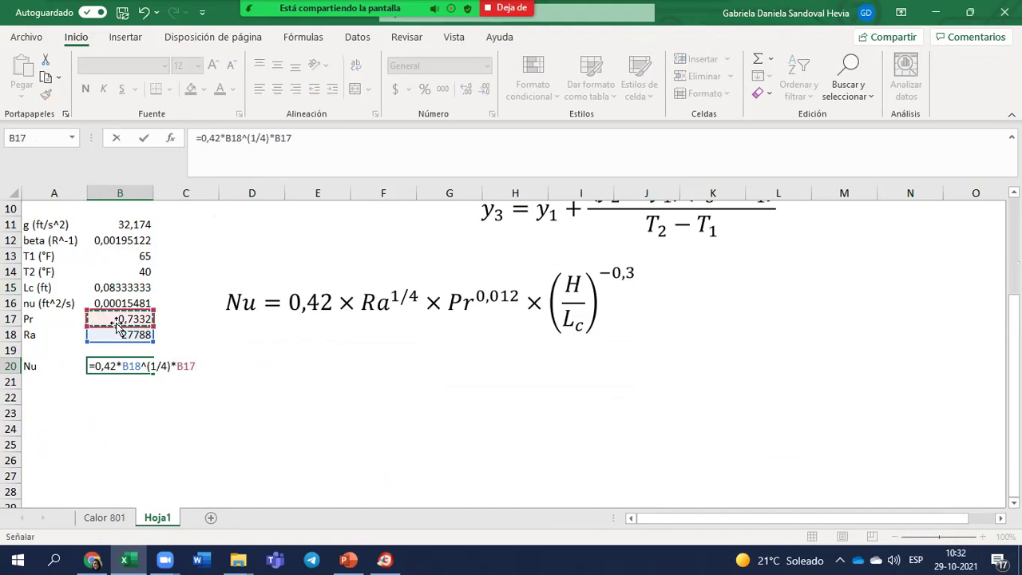
text(^(0,0)
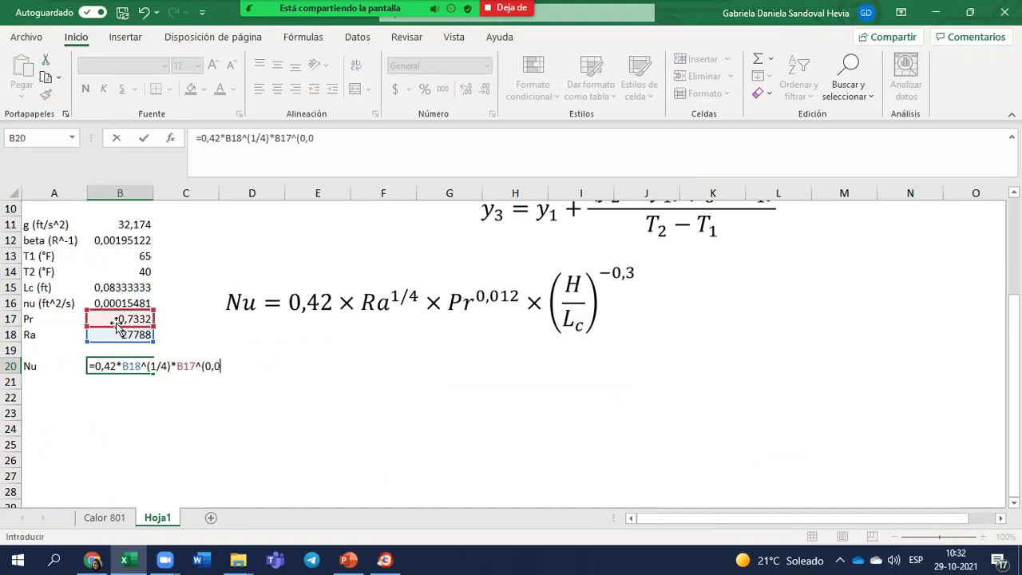
text(12)*)
Extend the Nu formula with an opening parenthesis and the empty H cell B19 divided by the Lc cell B15.
click(106, 349)
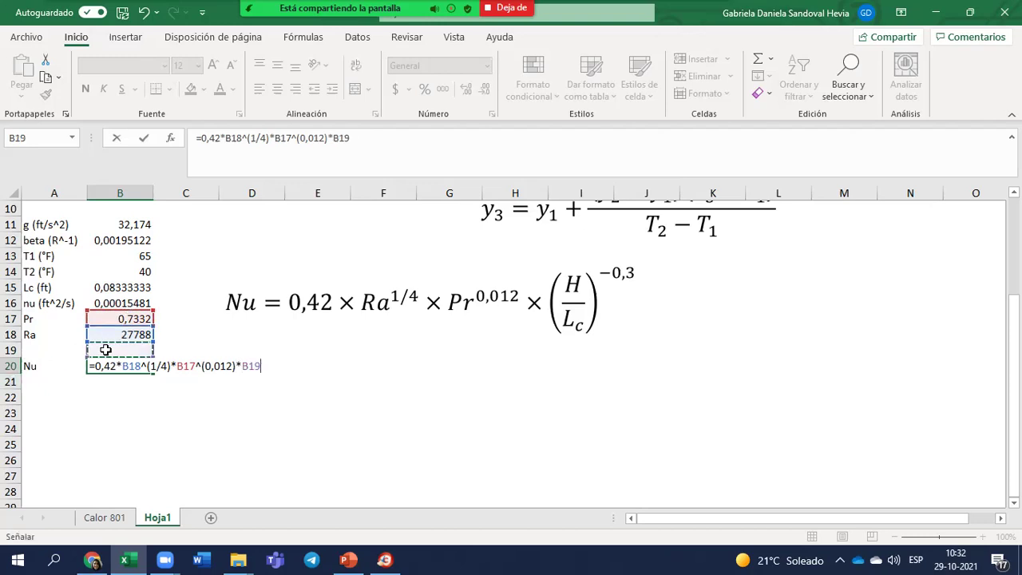
key(BackSpace)
key(BackSpace)
key(BackSpace)
text(()
click(134, 348)
text(/)
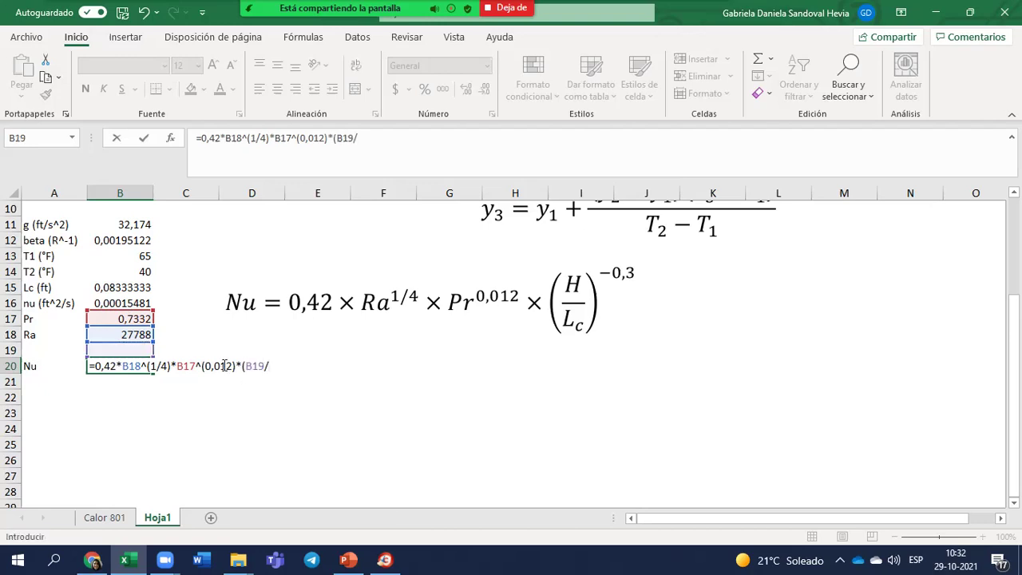
click(136, 285)
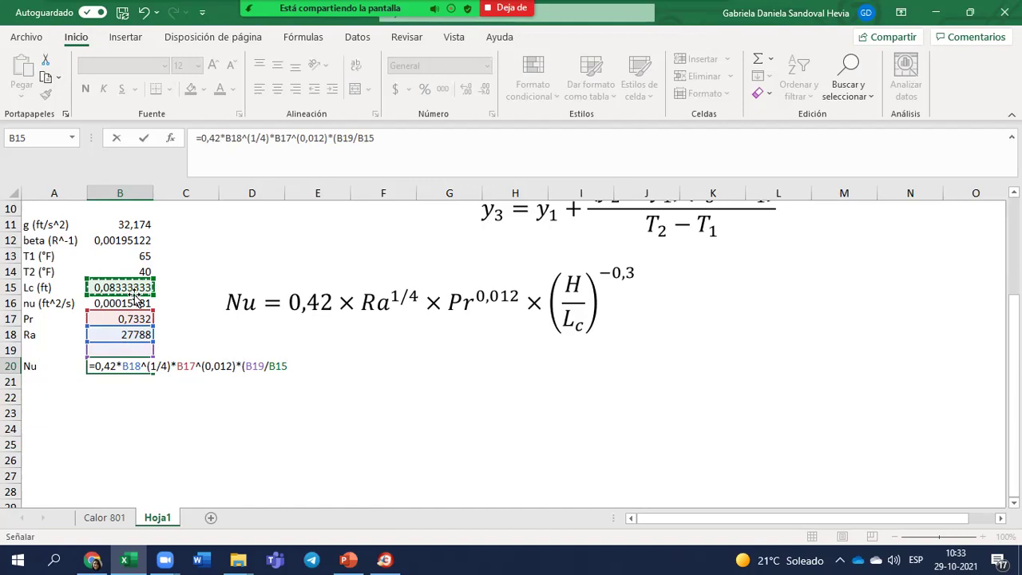
Close the B19/B15 ratio, raise it to the power (-0,3) and accept the Nu formula.
text()^(-0m3(¿¿¿)
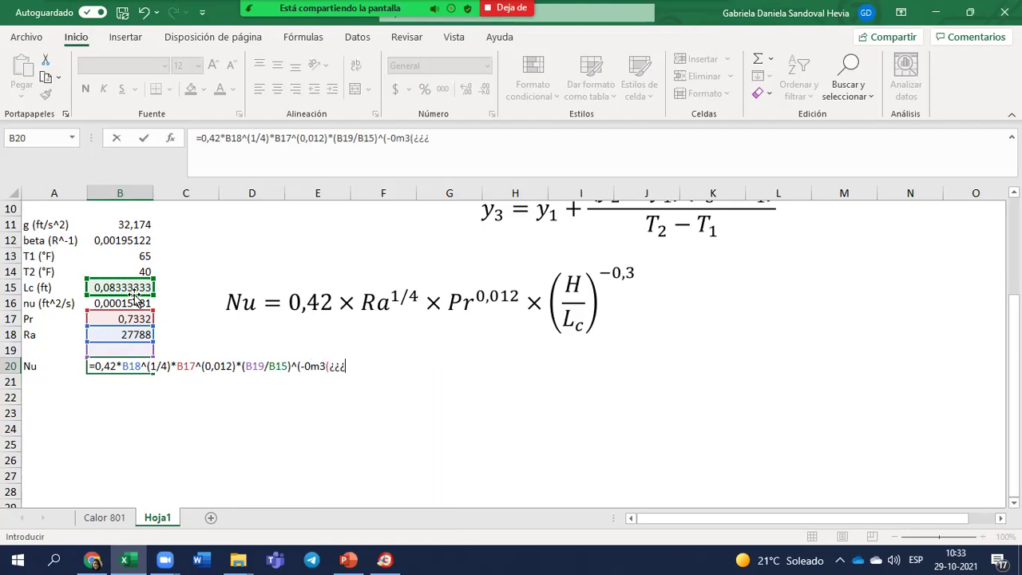
key(BackSpace)
key(BackSpace)
key(BackSpace)
key(BackSpace)
key(BackSpace)
key(BackSpace)
text(,3))
key(Left)
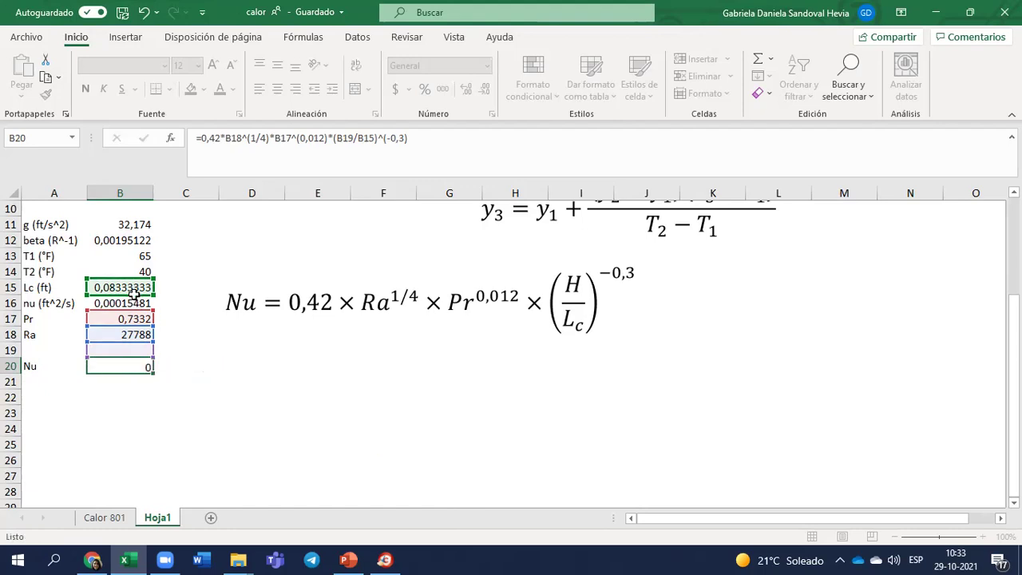
Label cell A19 as H (ft) and enter 4 as its value in B19.
key(Up)
text(H)
key(Right)
key(Left)
text(H (ft))
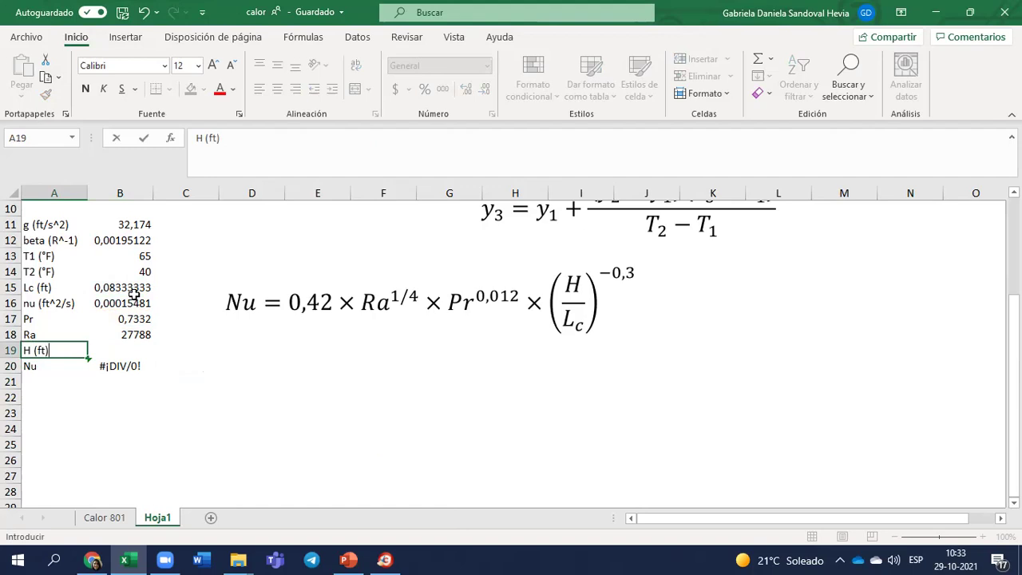
key(Right)
text(4)
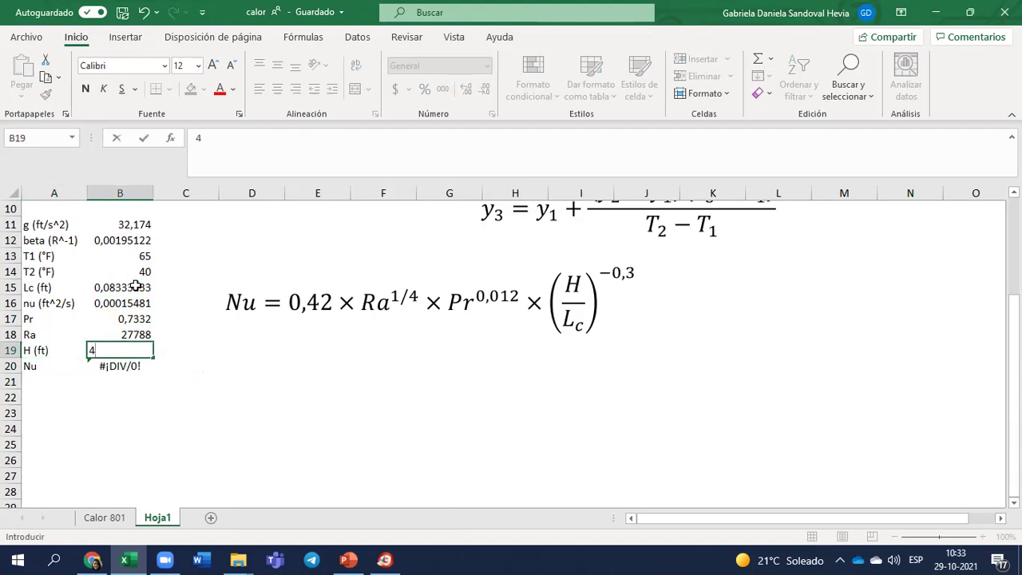
key(Return)
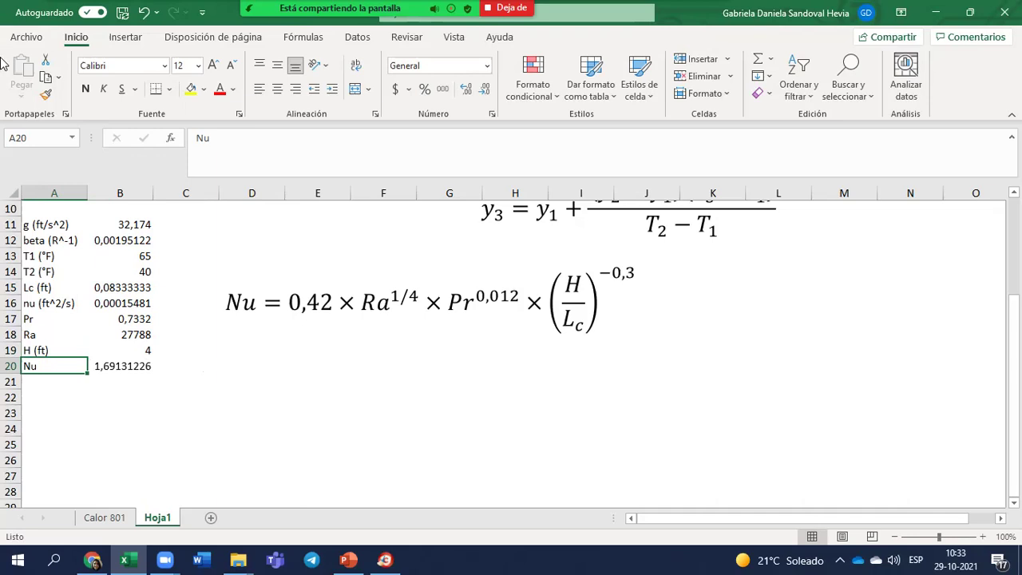
Reduce the Nu result in B20 to two decimal places.
drag(45, 365, 116, 365)
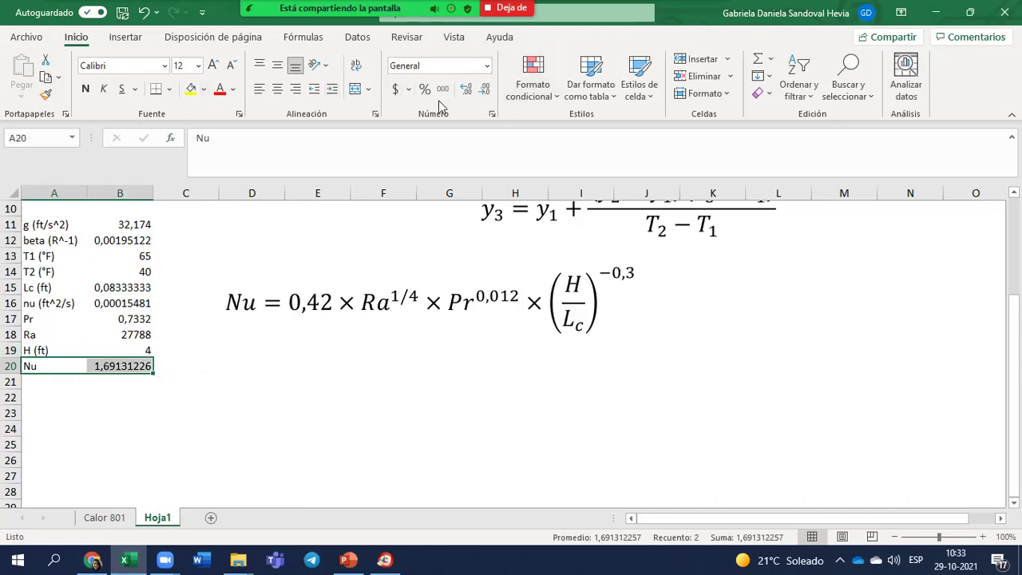
click(324, 381)
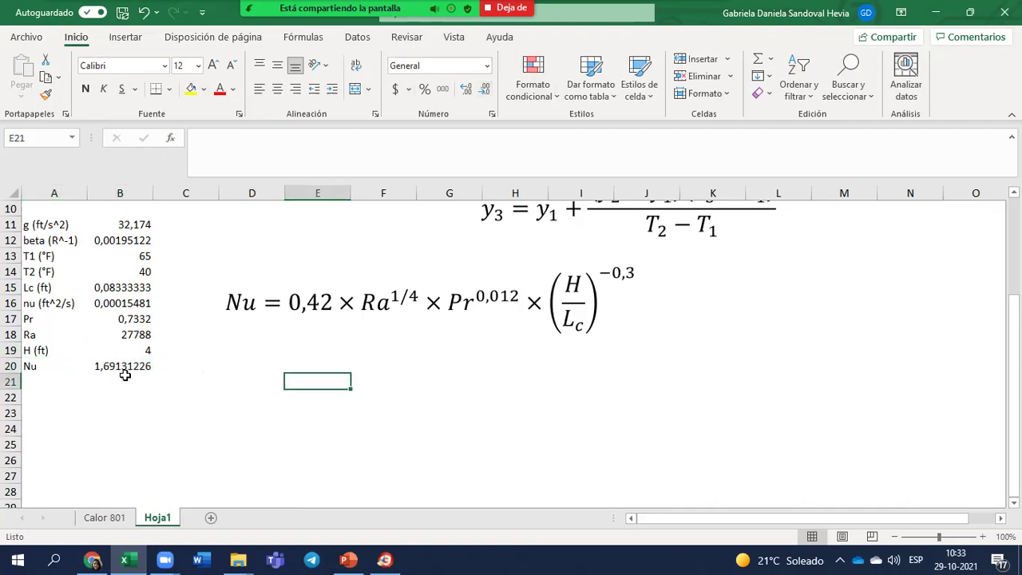
click(124, 365)
click(482, 91)
click(483, 91)
click(483, 91)
click(484, 91)
click(484, 91)
click(483, 91)
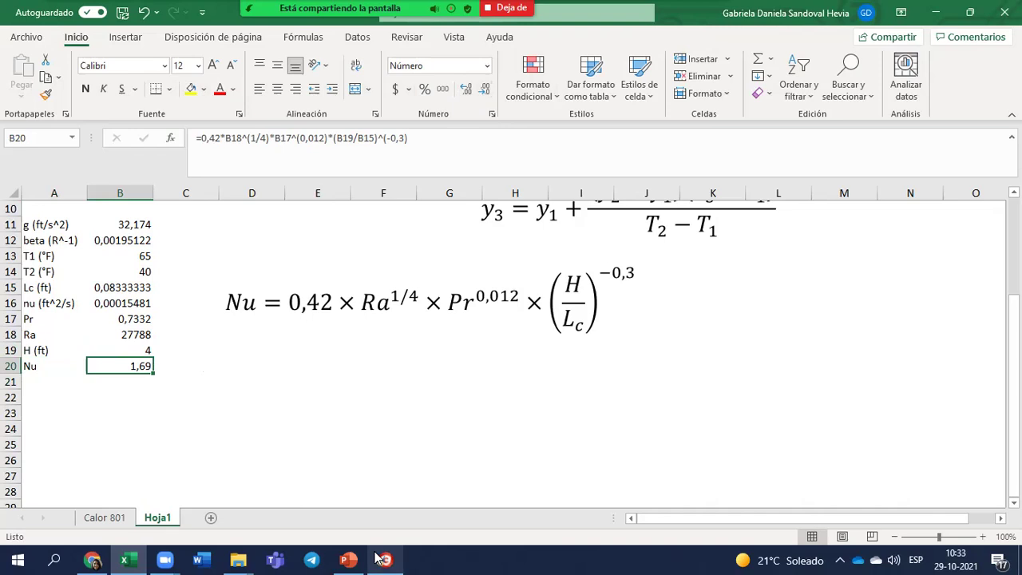
Label cell A22 as h (Btu/h ft^2 °F).
mouse_move(381, 559)
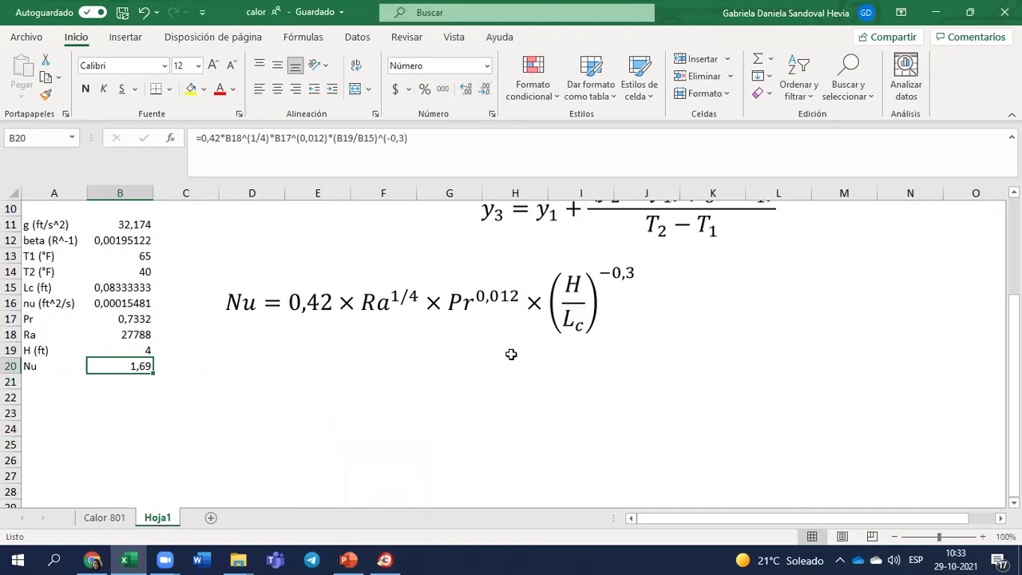
click(43, 394)
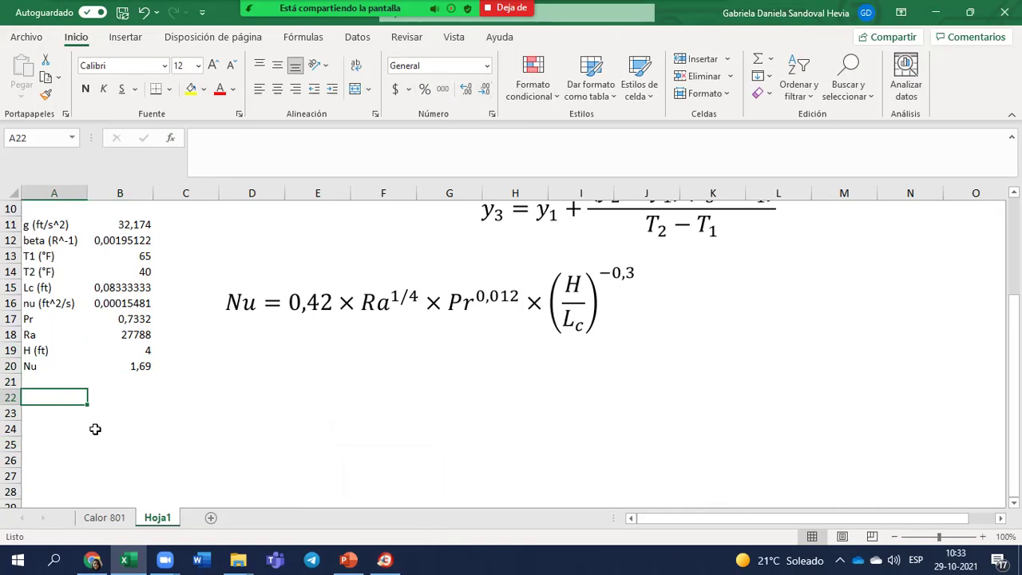
text(h)
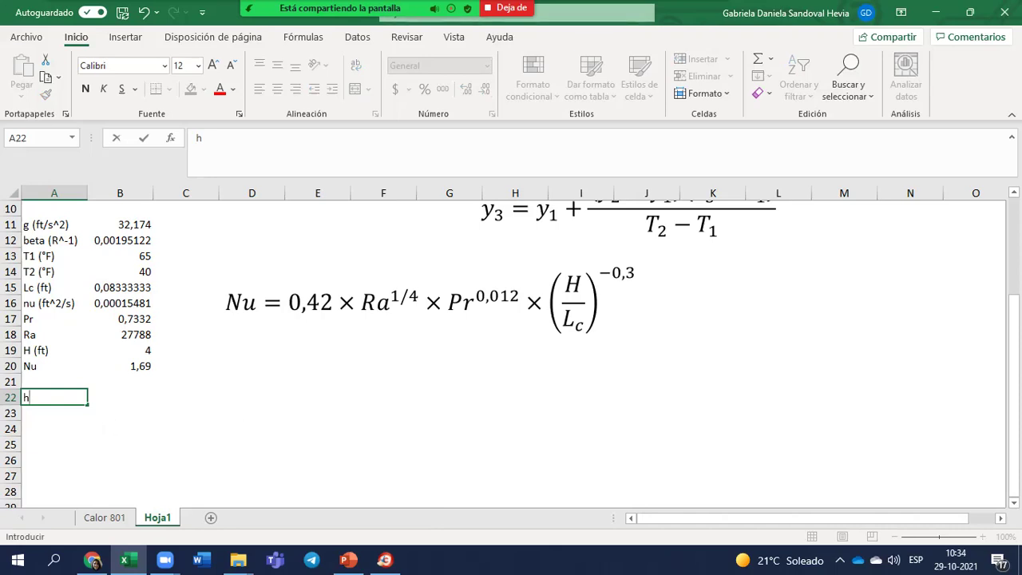
text(()
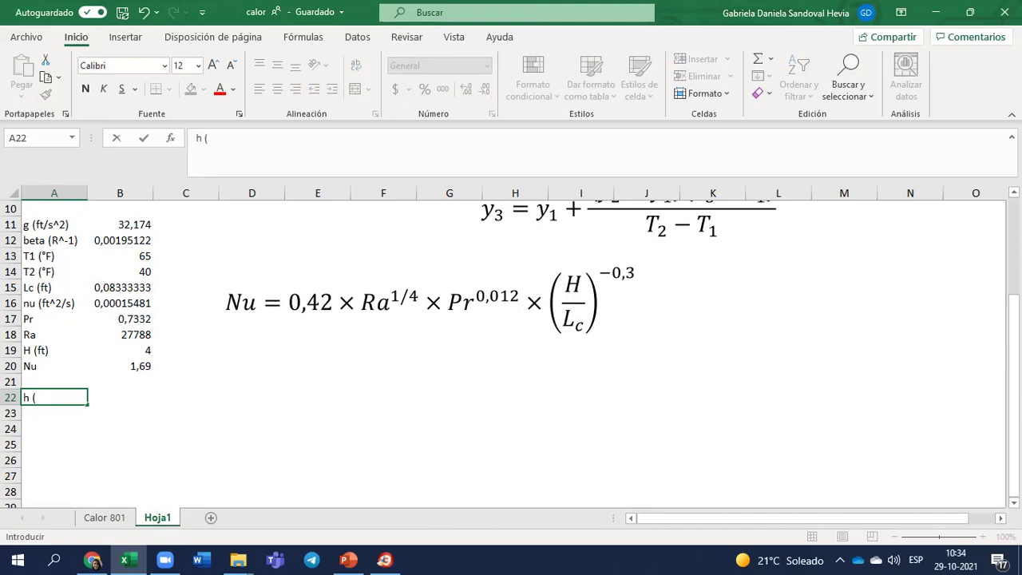
text(b)
key(BackSpace)
text(Btu)
text(/h)
text(ft^2)
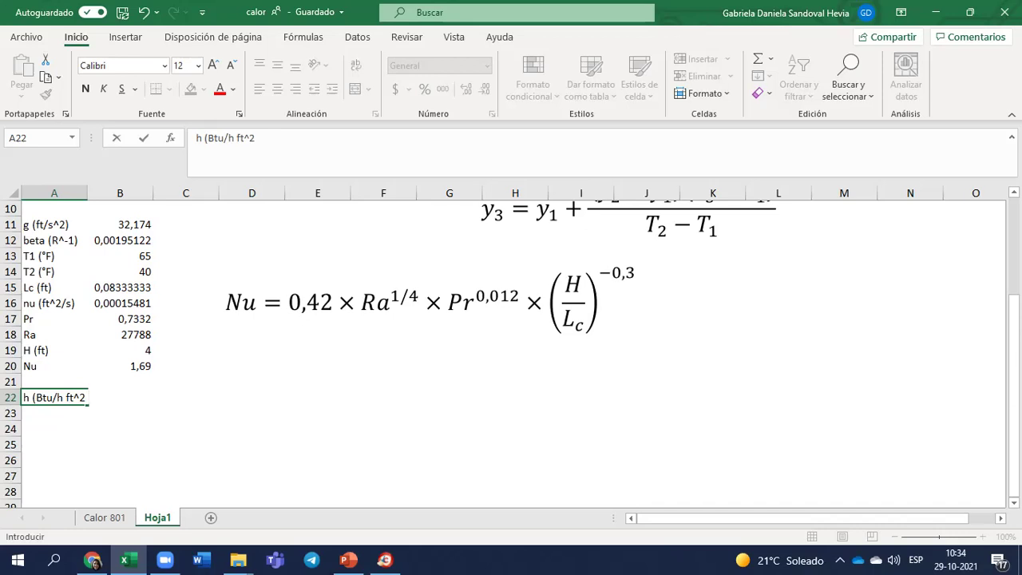
key(BackSpace)
key(BackSpace)
text(°F)
key(Tab)
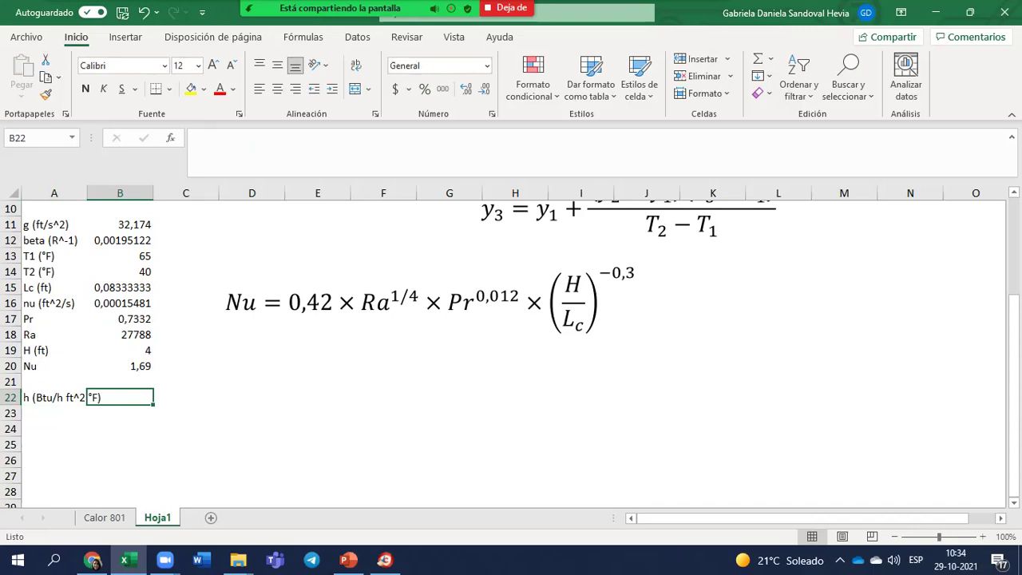
Insert a new blank equation and place it just beneath the start of the Nu equation.
click(263, 331)
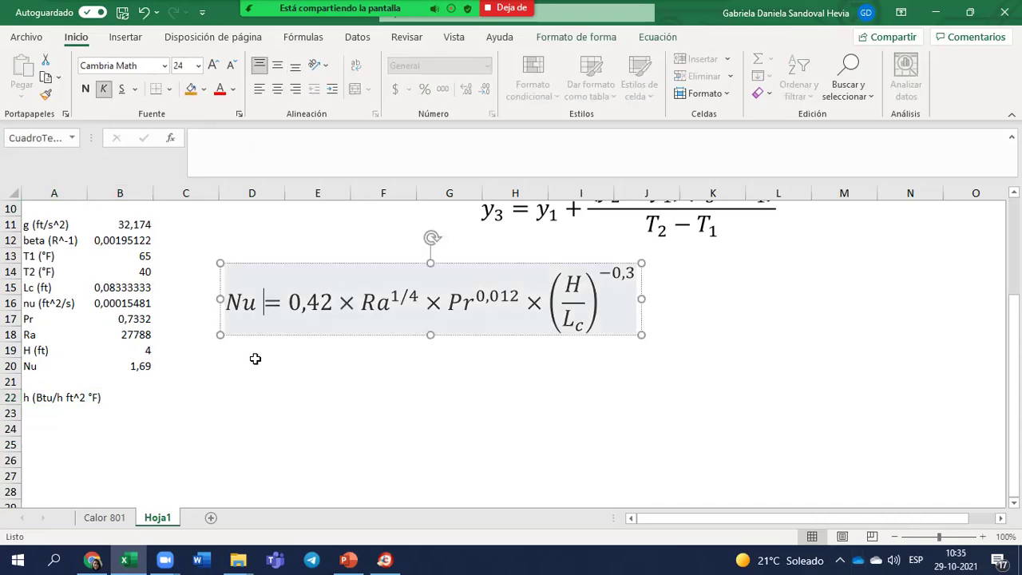
click(255, 359)
click(125, 37)
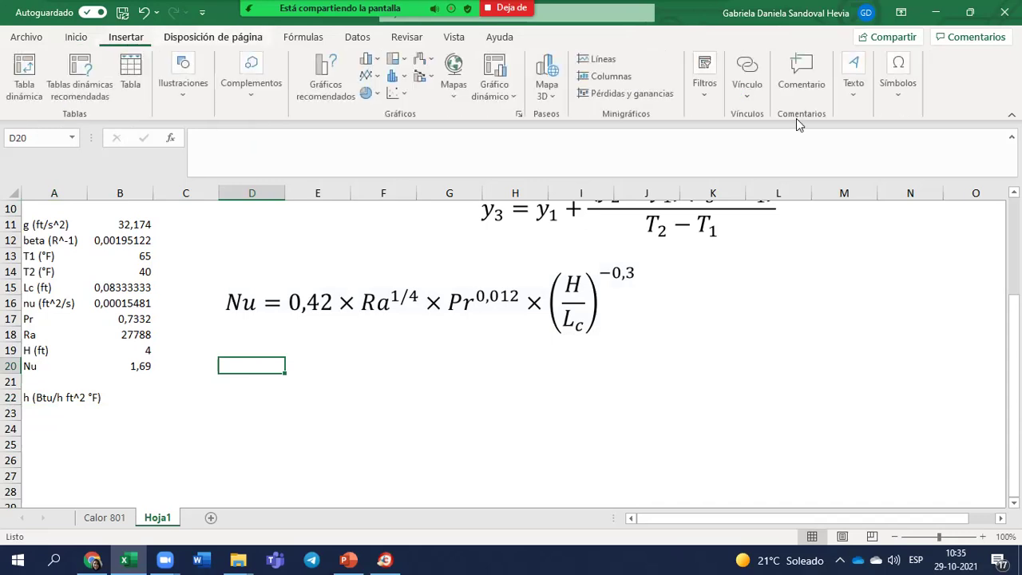
click(883, 86)
click(889, 112)
click(886, 80)
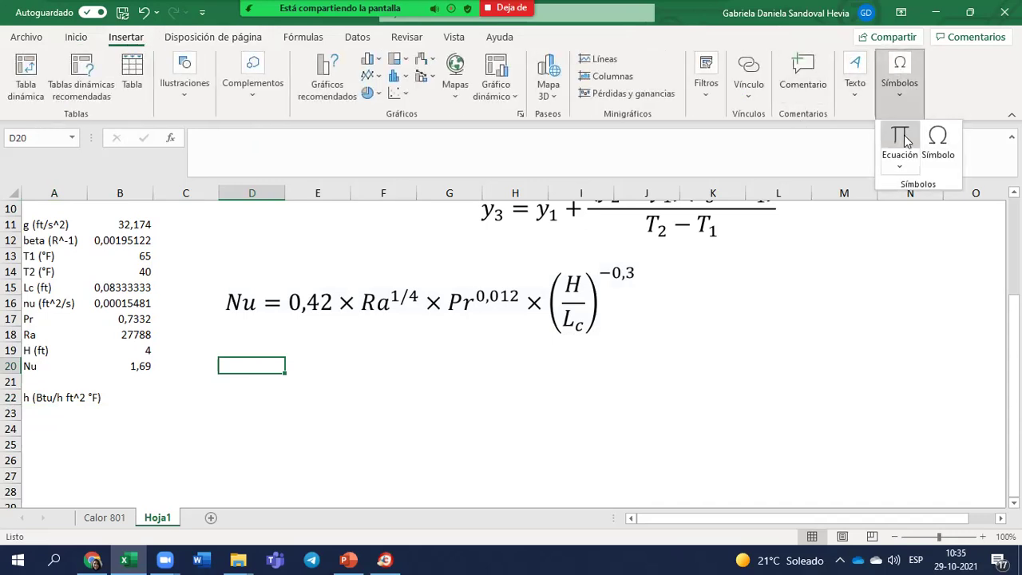
click(902, 139)
drag(507, 329, 285, 359)
Set the font size of the new blank equation to 24 and select its placeholder text.
click(75, 38)
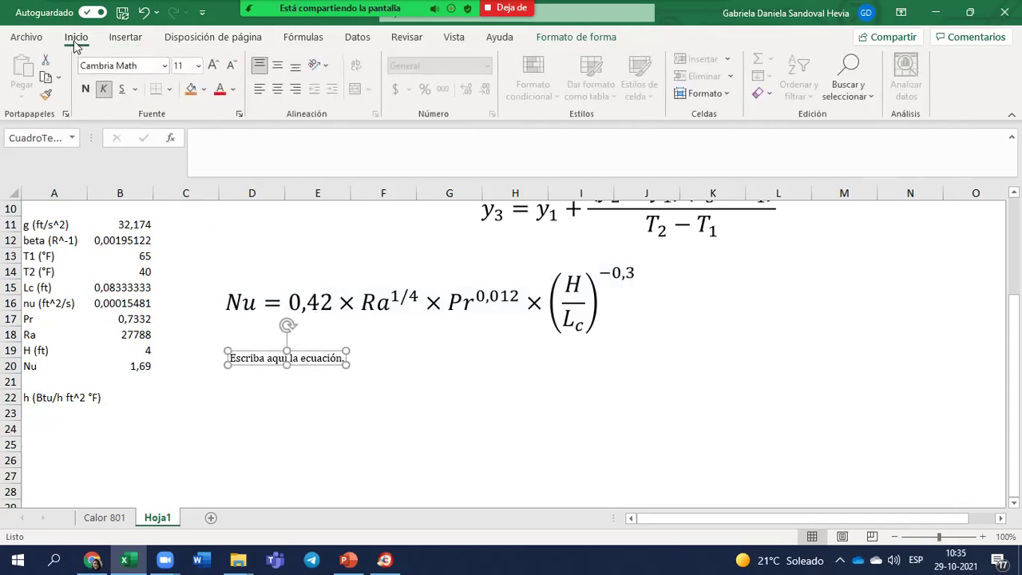
click(198, 65)
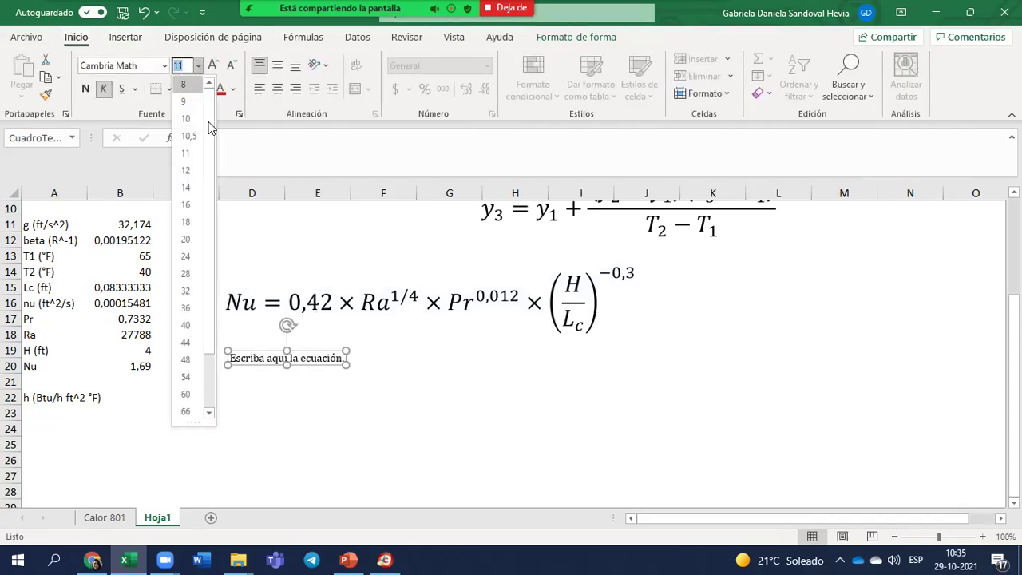
click(189, 256)
click(254, 364)
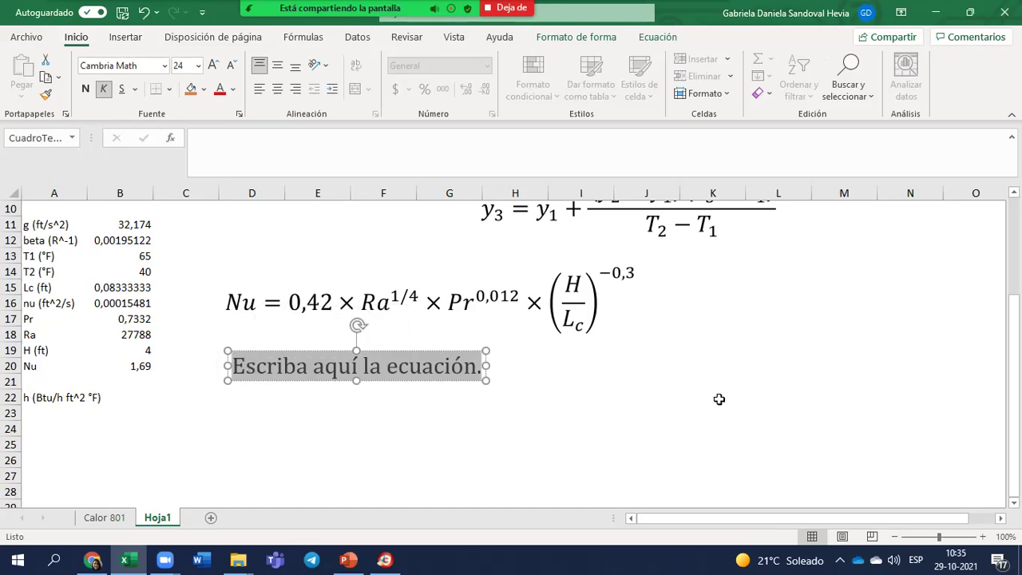
Write the equation Nu = h/k L_c, with h/k as a stacked fraction and c as a subscript.
text(Nu = )
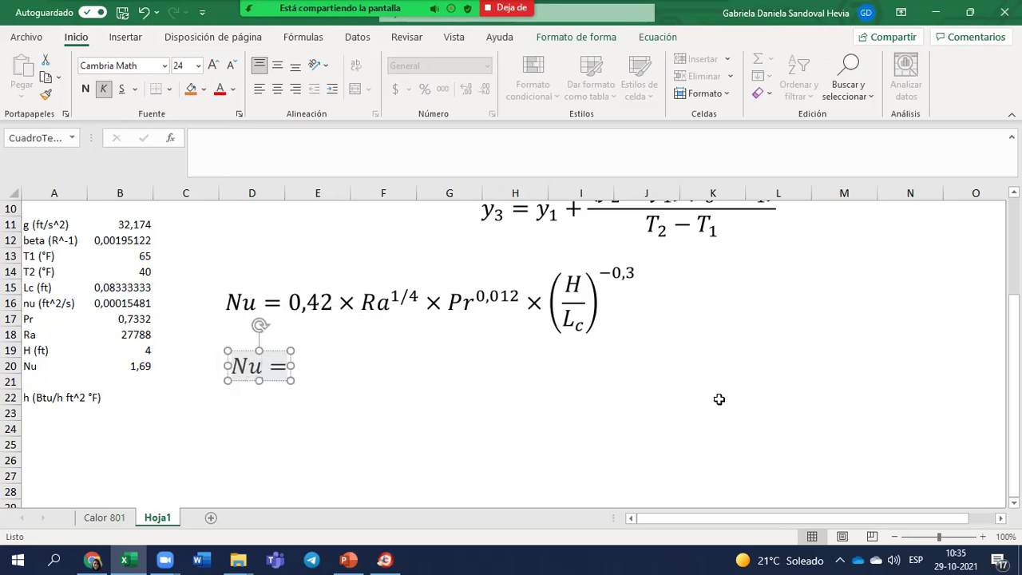
text(h/k)
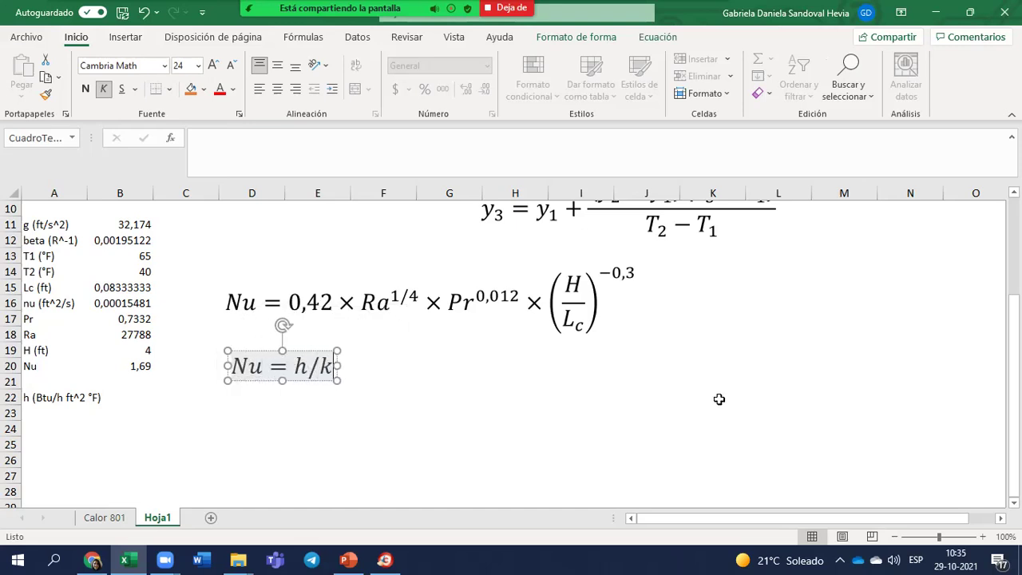
key(space)
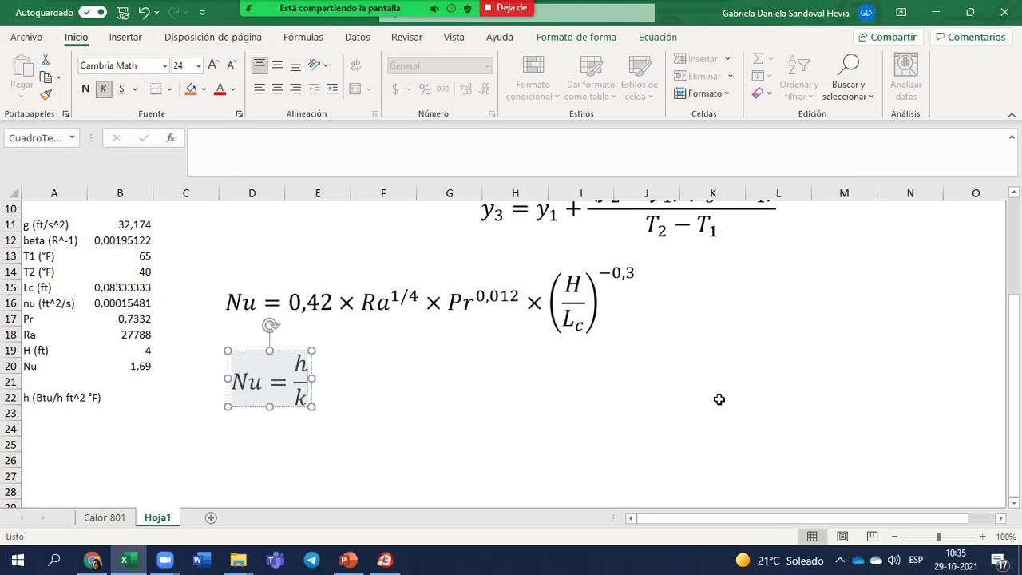
text(L_c)
key(space)
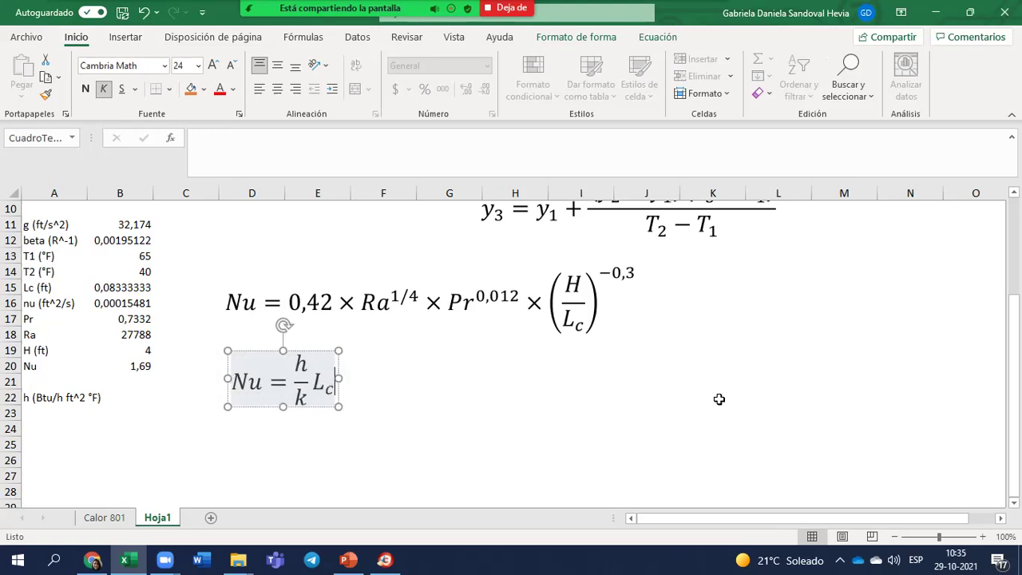
click(425, 379)
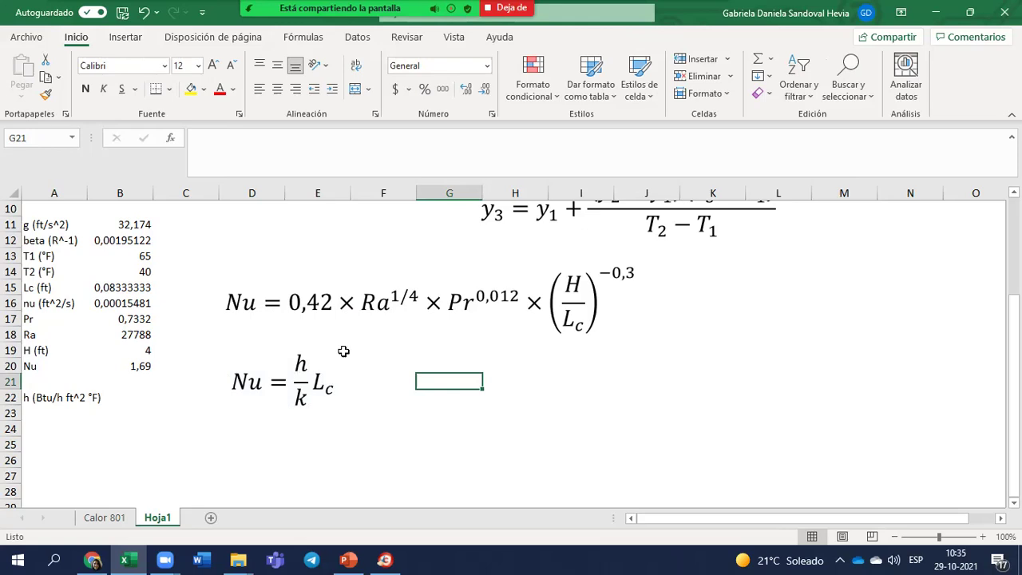
Insert another blank equation beside the Nu = h/k L_c equation and set its font size to 24.
click(396, 367)
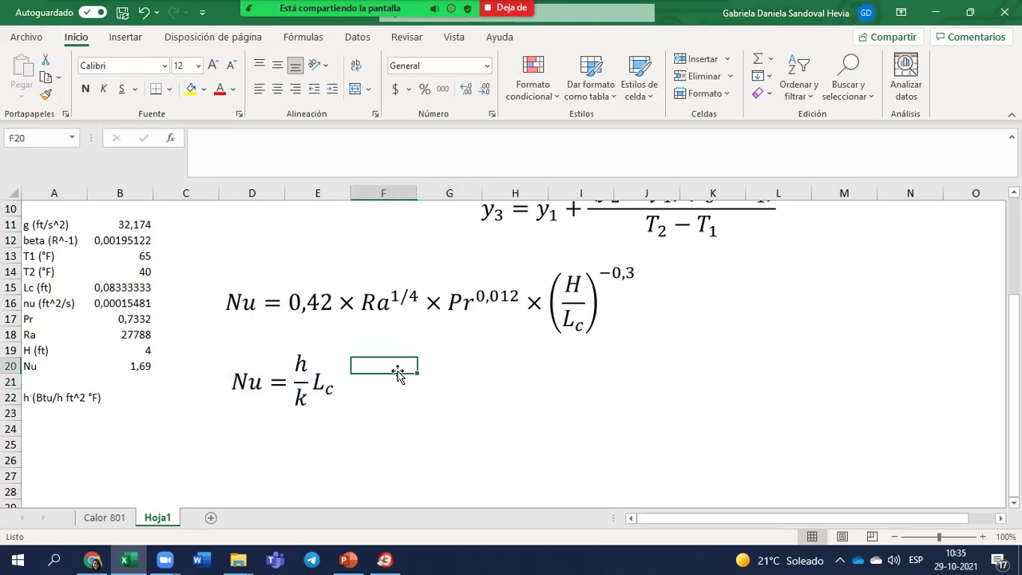
click(125, 43)
click(900, 79)
click(898, 147)
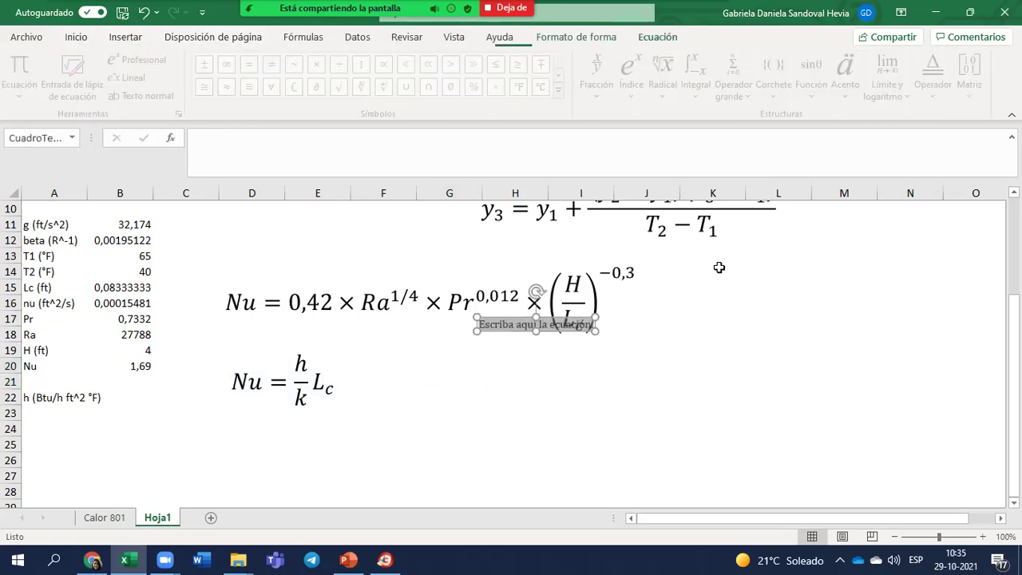
drag(537, 322, 434, 379)
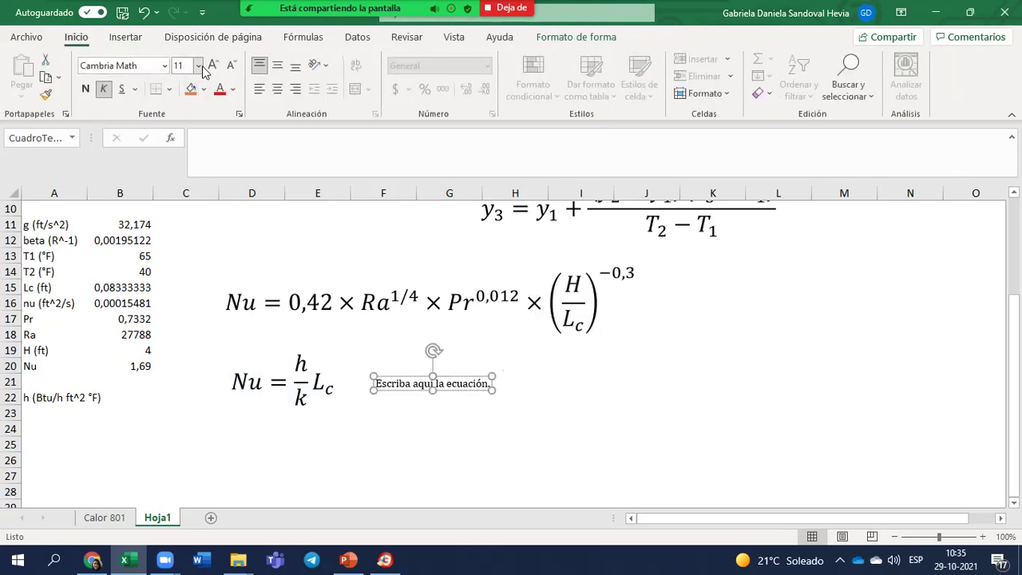
click(198, 66)
key(Escape)
text(24)
key(Return)
click(424, 393)
Write the equation h = Nu k/L_c, with k over L_c as a stacked fraction.
text(h )
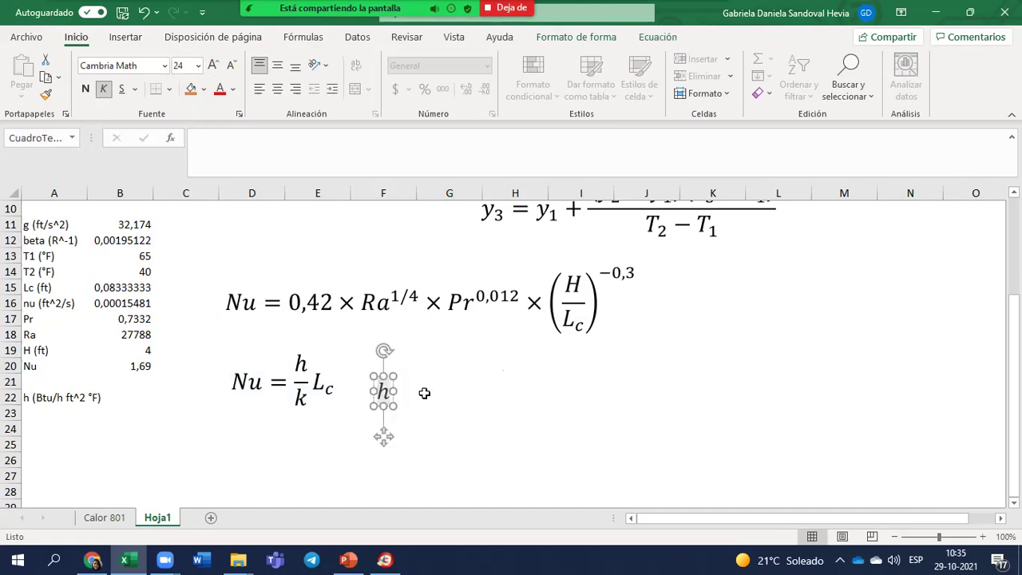
text(= Nu K)
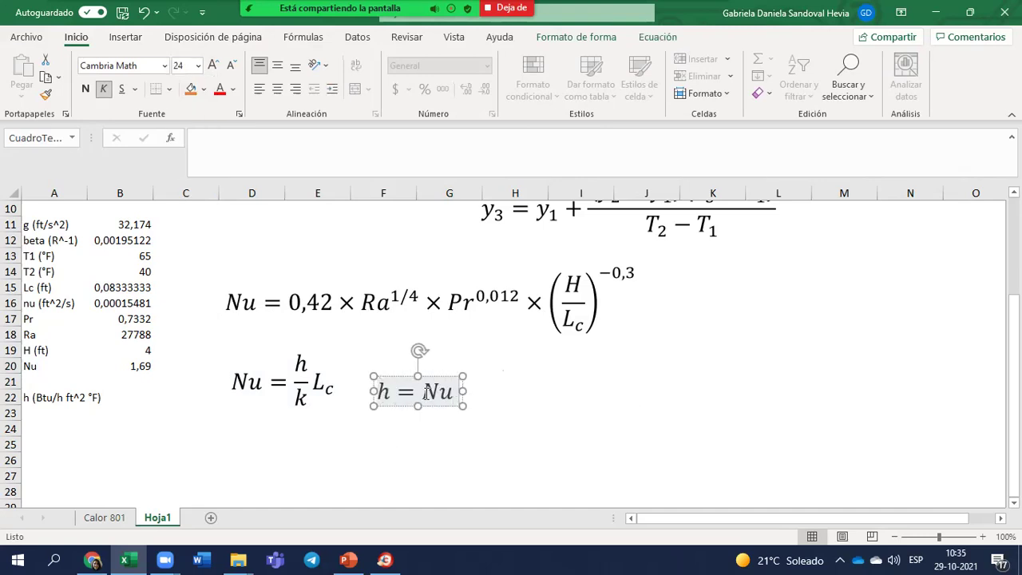
key(BackSpace)
text(k/L_c)
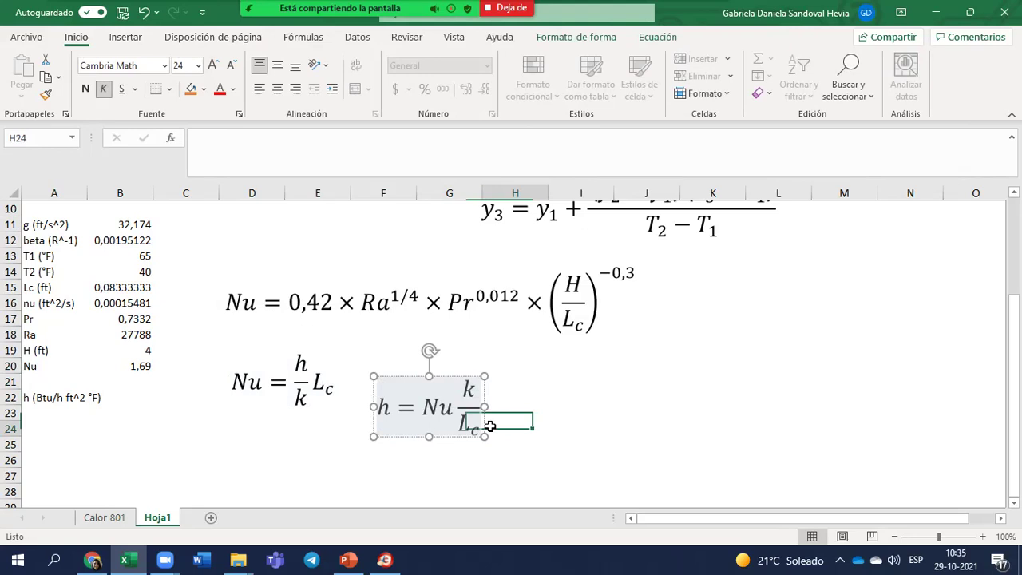
click(492, 426)
Calculate h in B22 with the formula =B20*B4/B15, using Nu, the interpolated k and Lc.
click(139, 395)
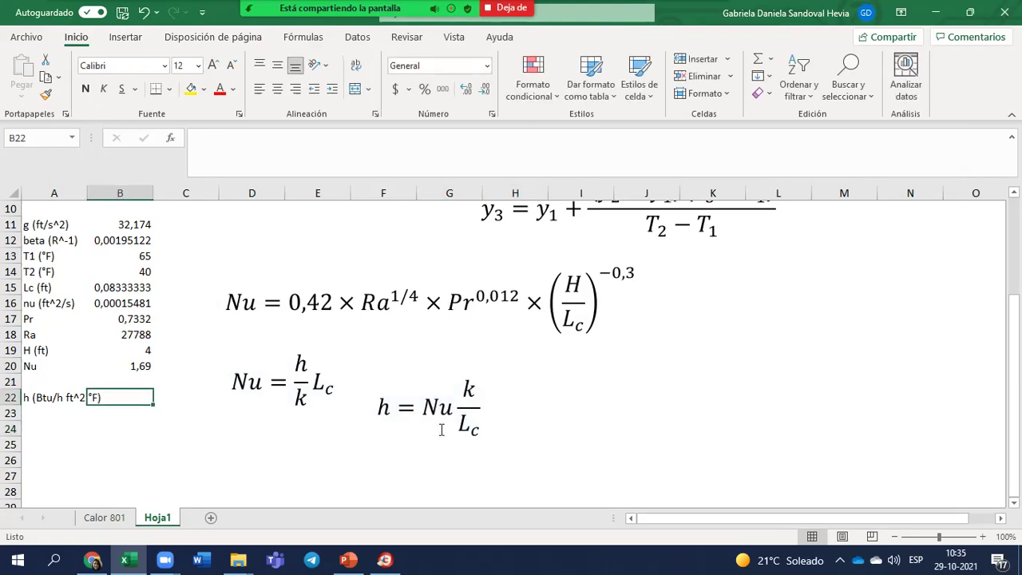
text(=)
click(139, 364)
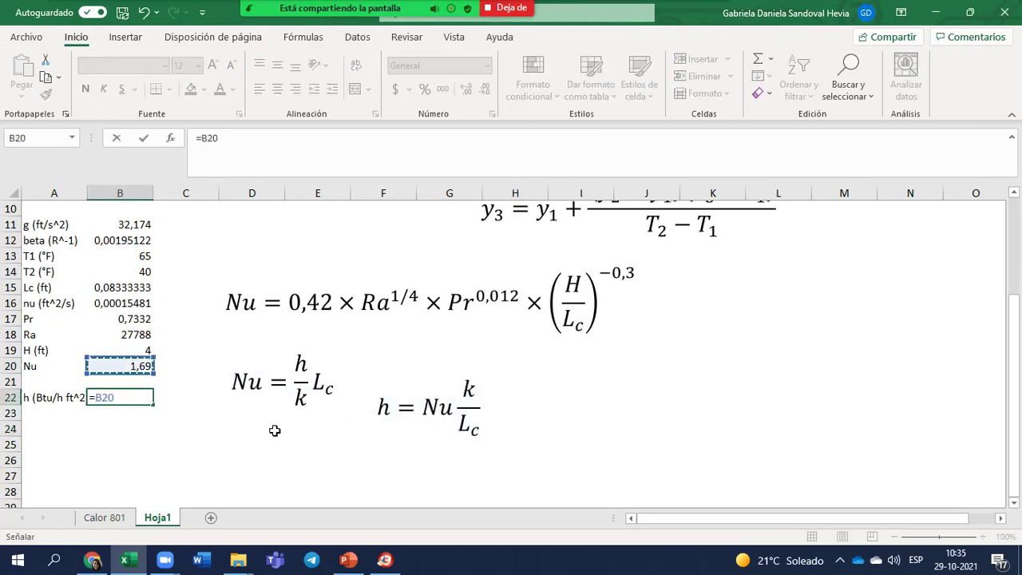
text(*)
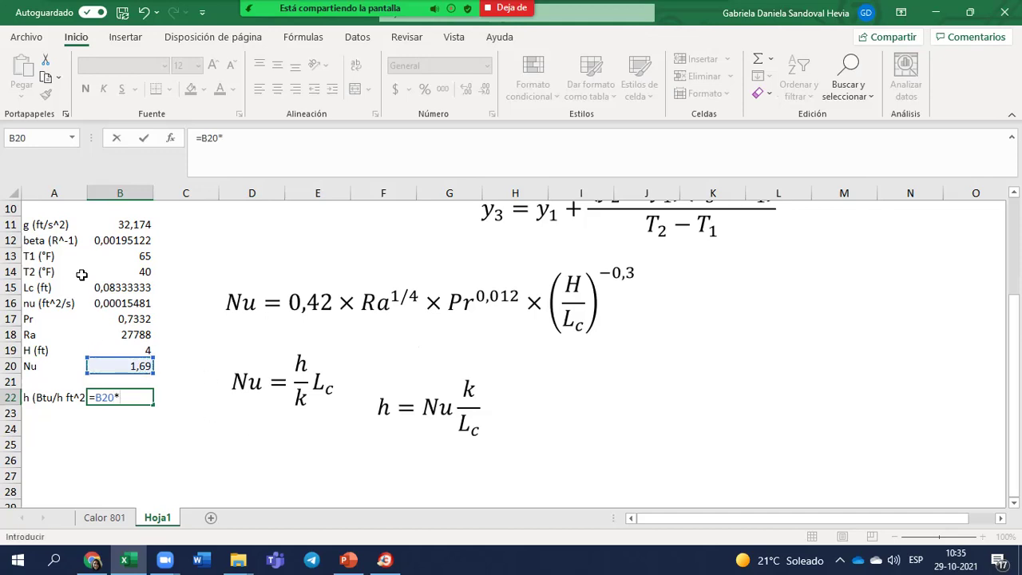
scroll(93, 301, up, 3)
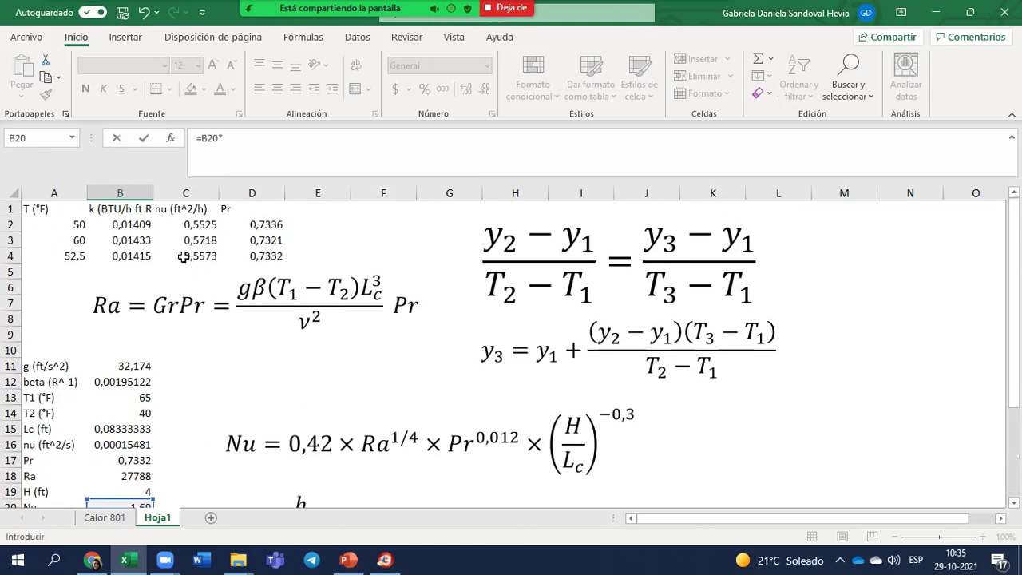
click(139, 257)
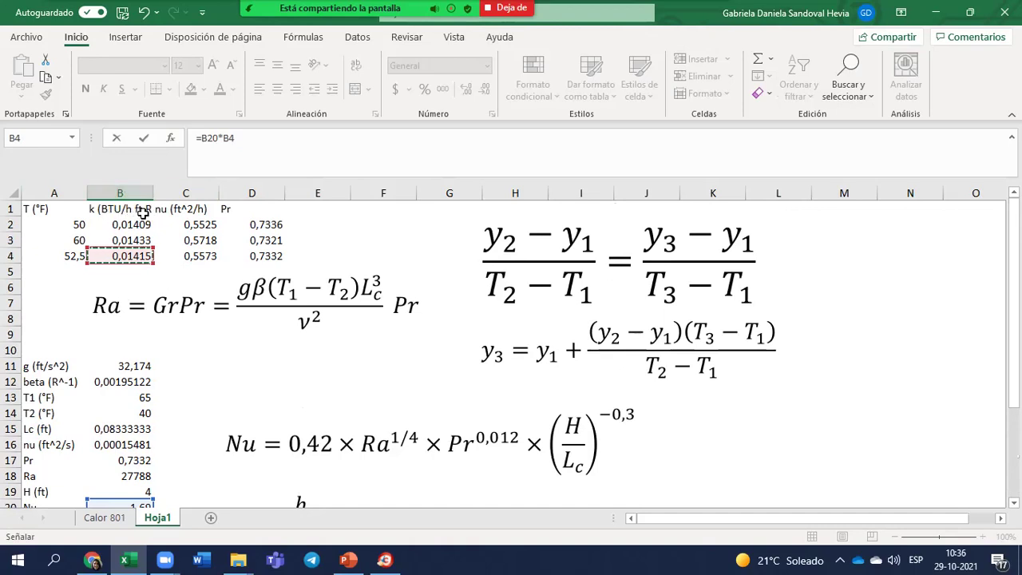
scroll(302, 313, down, 4)
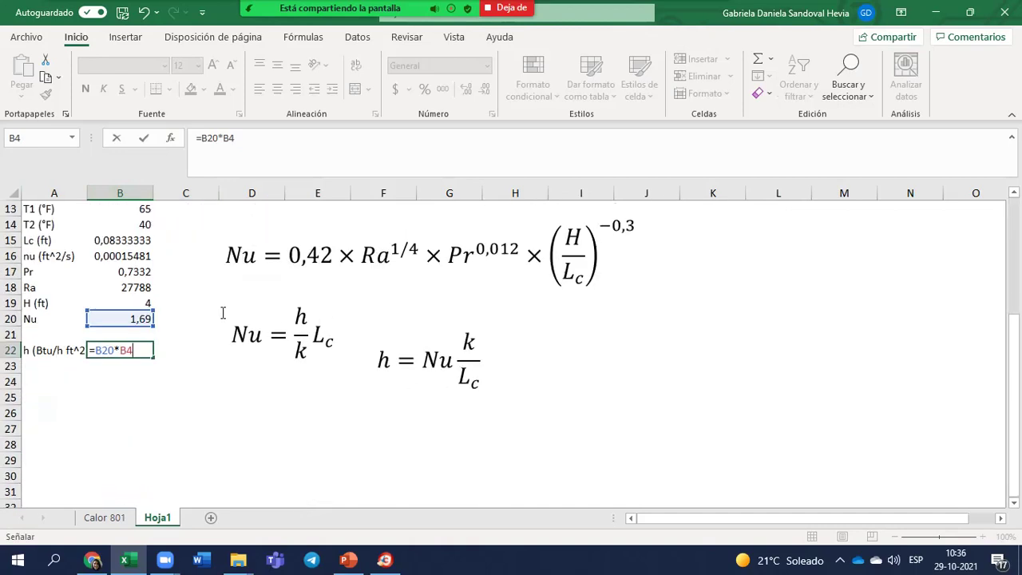
scroll(95, 316, up, 4)
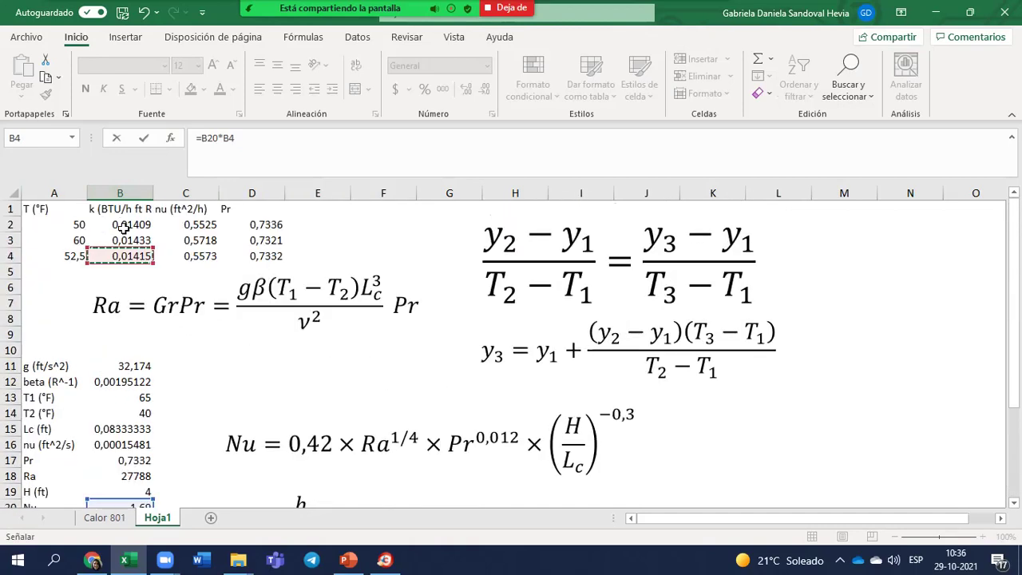
scroll(101, 333, down, 2)
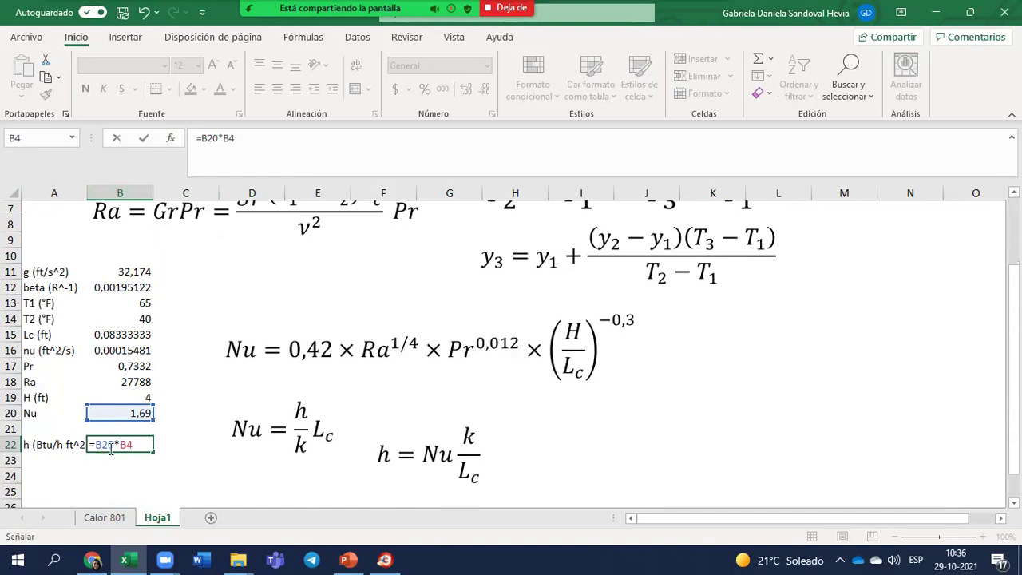
text(/)
click(124, 333)
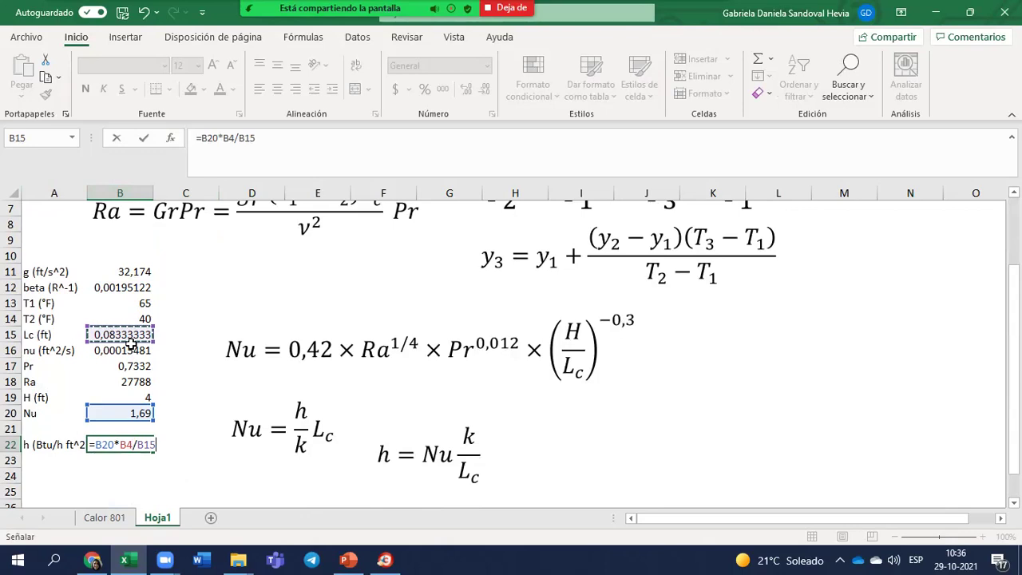
key(Return)
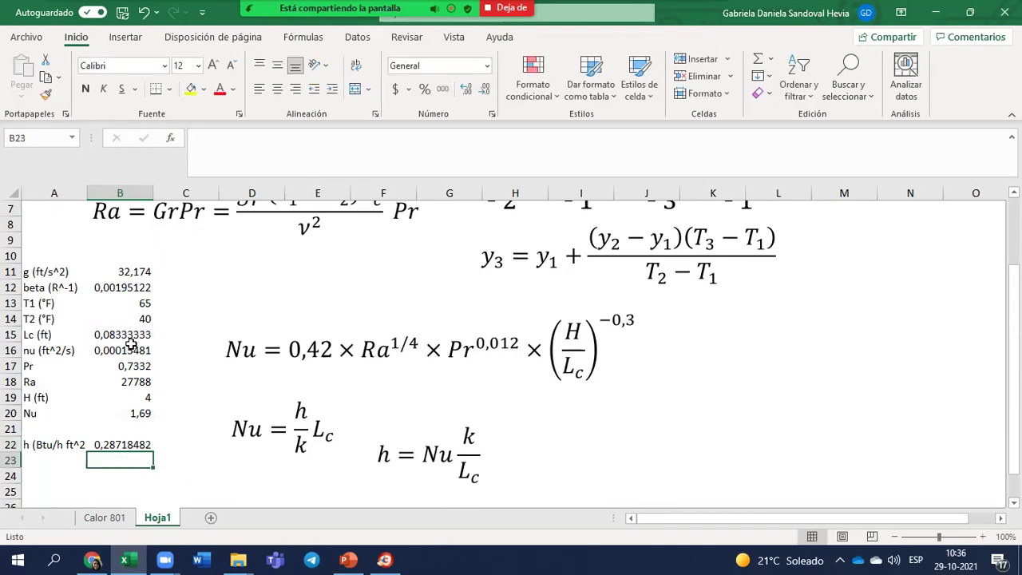
Display the h result in B22 with three decimal places.
click(134, 444)
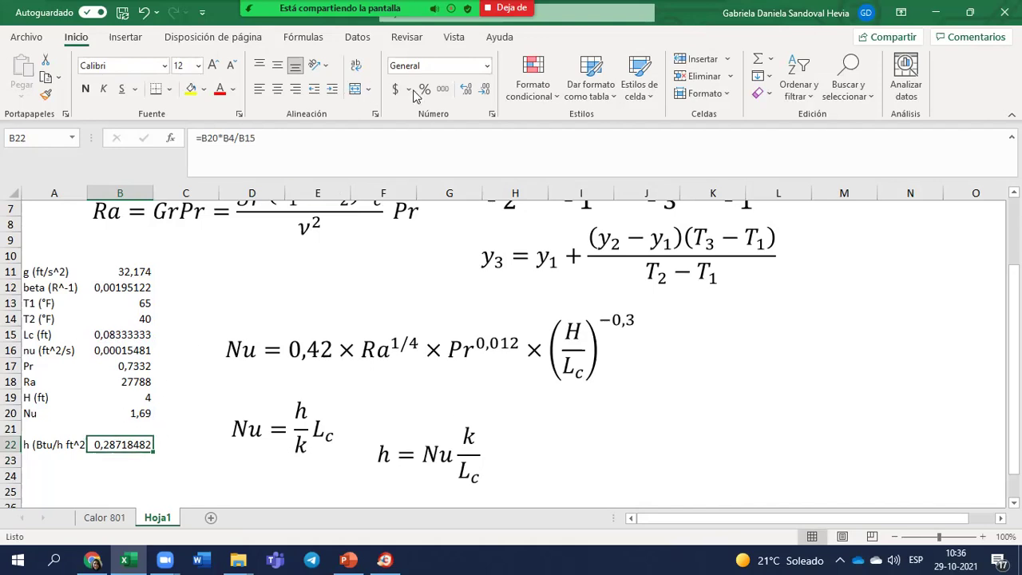
click(481, 96)
click(482, 96)
click(482, 96)
click(481, 96)
click(481, 95)
click(481, 96)
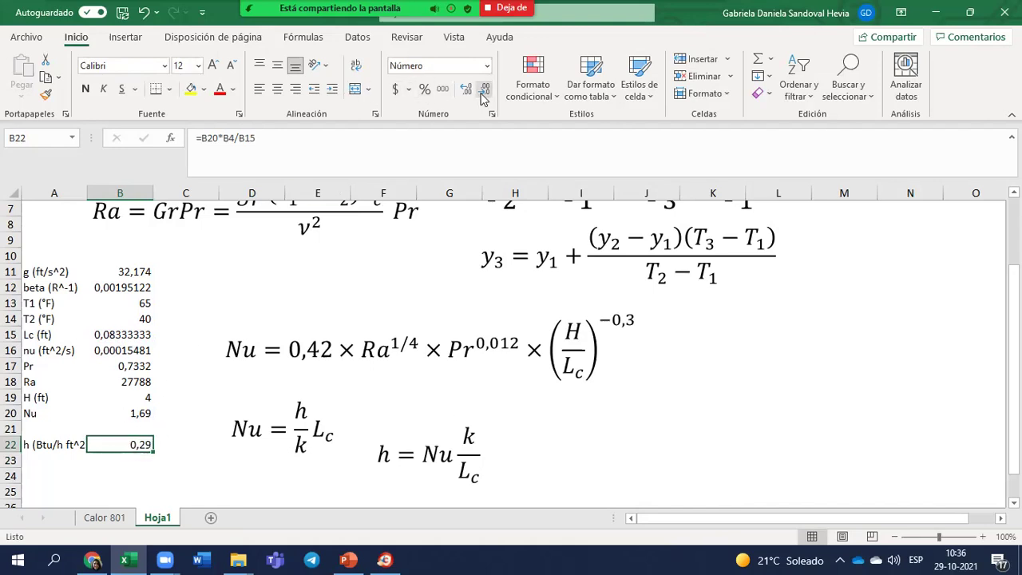
click(466, 90)
Highlight the h label and its value in A22:B22 with yellow fill.
click(45, 445)
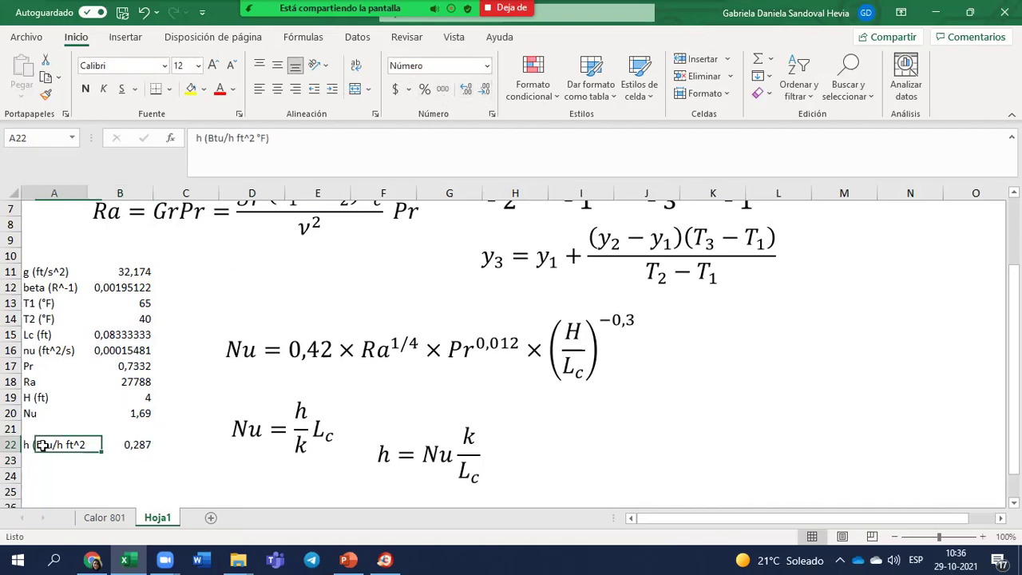
click(271, 145)
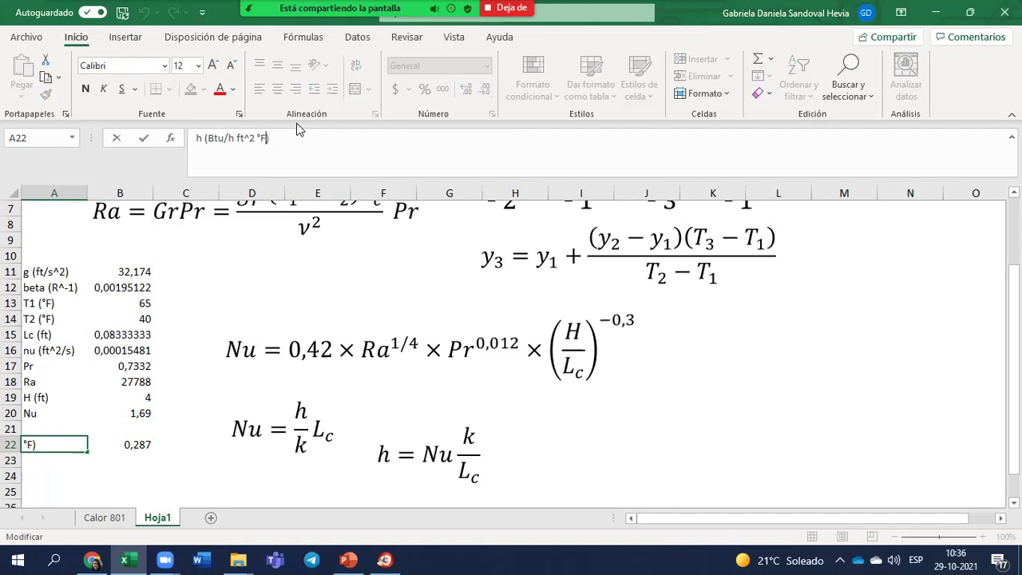
click(101, 488)
drag(41, 450, 128, 445)
click(191, 88)
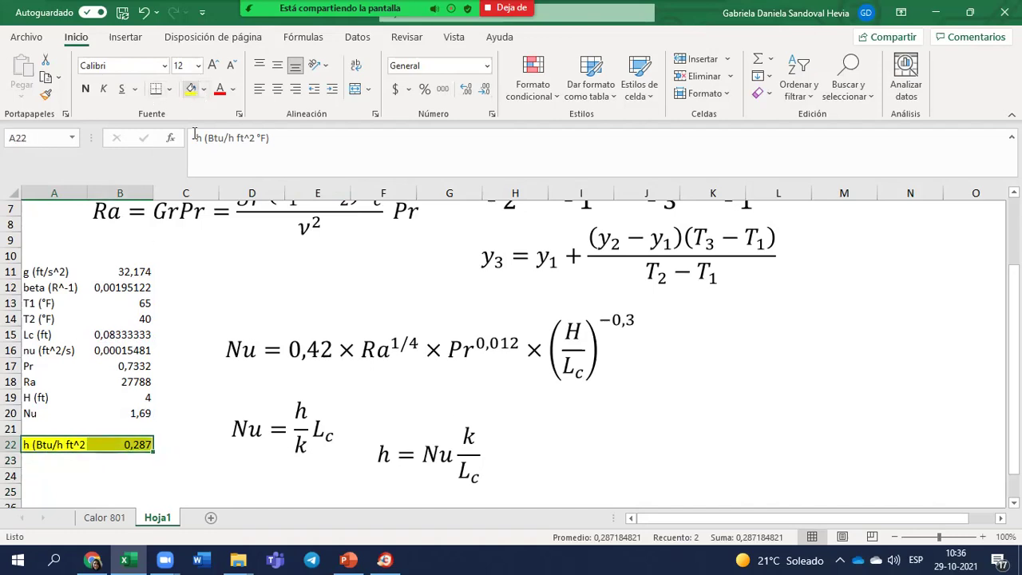
click(134, 365)
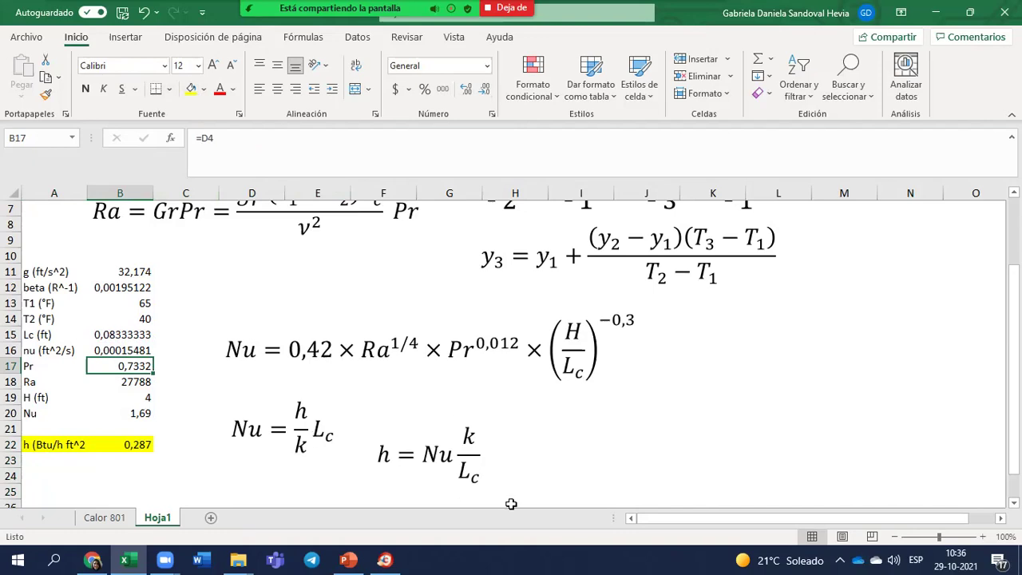
Label cell A24 as Q conv.
click(56, 475)
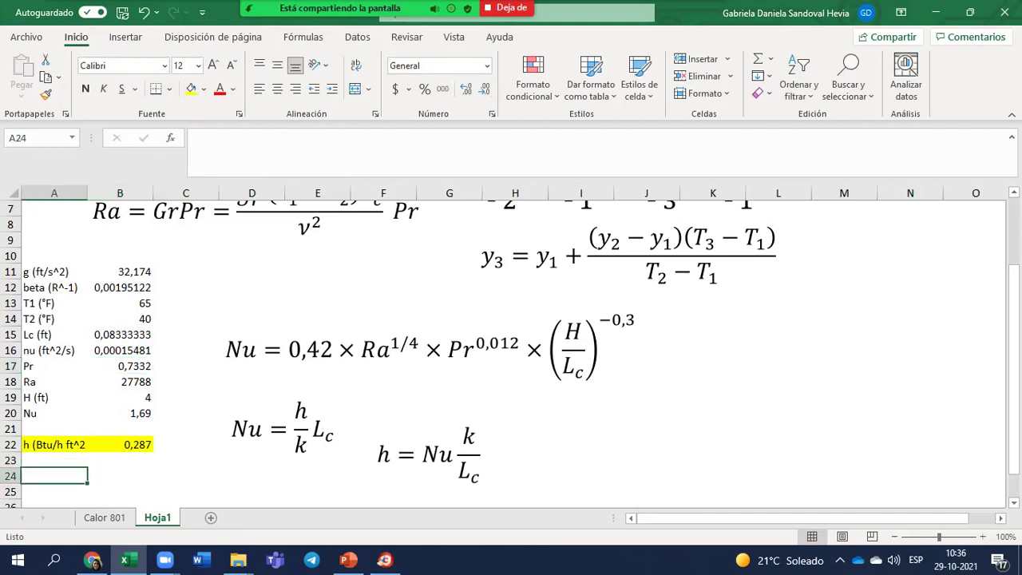
text(Q ven)
key(BackSpace)
key(BackSpace)
key(BackSpace)
text(conv)
key(Tab)
Enter the convection heat formula =B22*B23*(B13-B14) in B24, with the empty cell B23 standing for the area.
text(=)
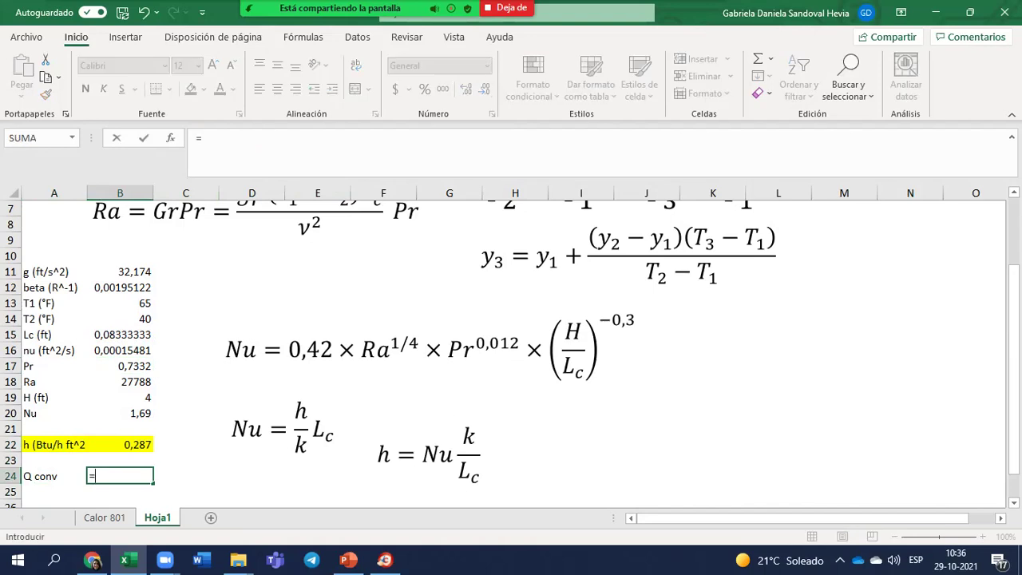
key(Up)
key(Up)
text(*)
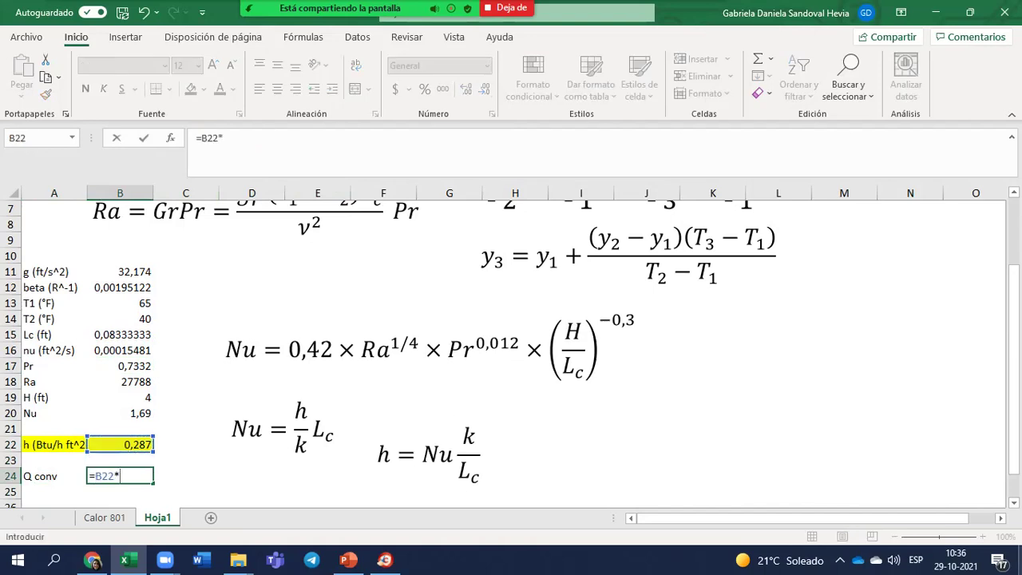
click(144, 456)
text(*)
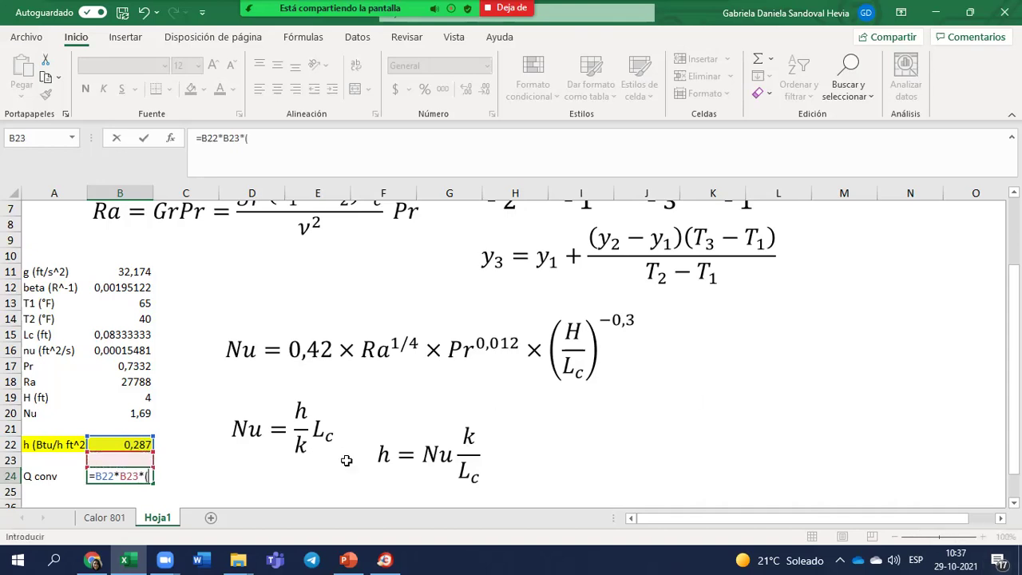
click(129, 300)
text(-)
click(104, 319)
text())
key(Return)
key(Up)
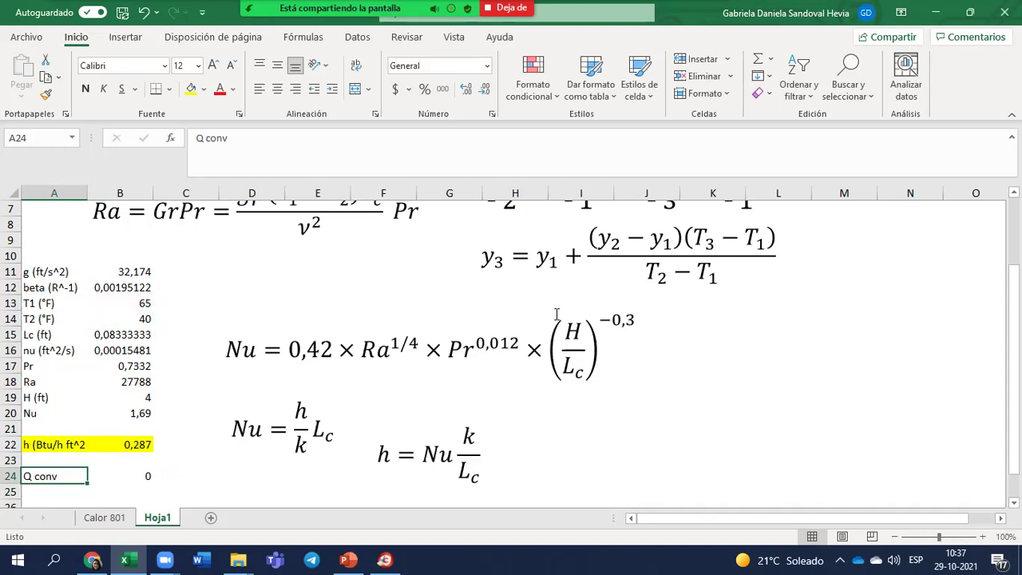
Label cell A23 as A for the area and enter the formula =4*6 in B23.
key(Up)
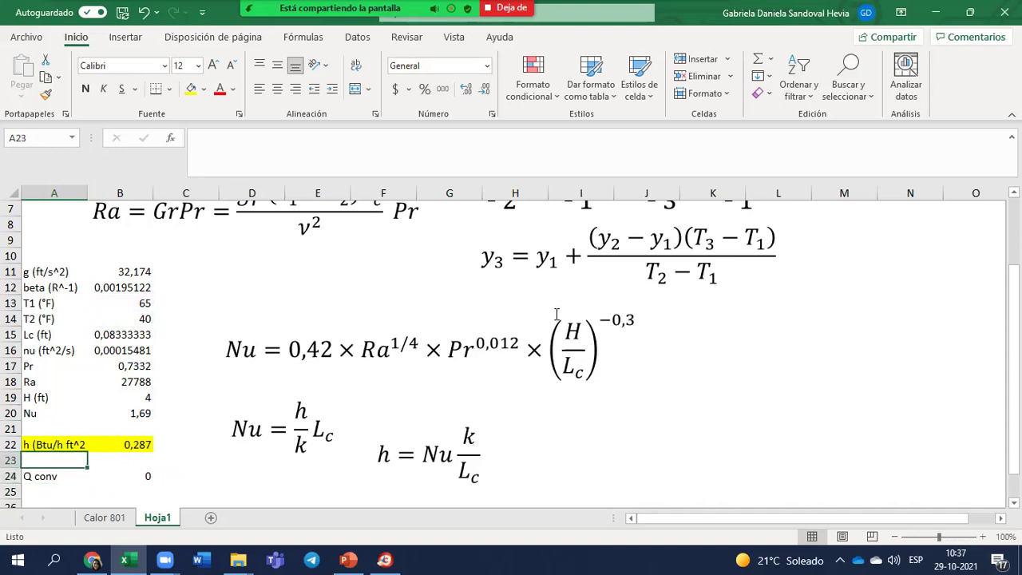
text(A)
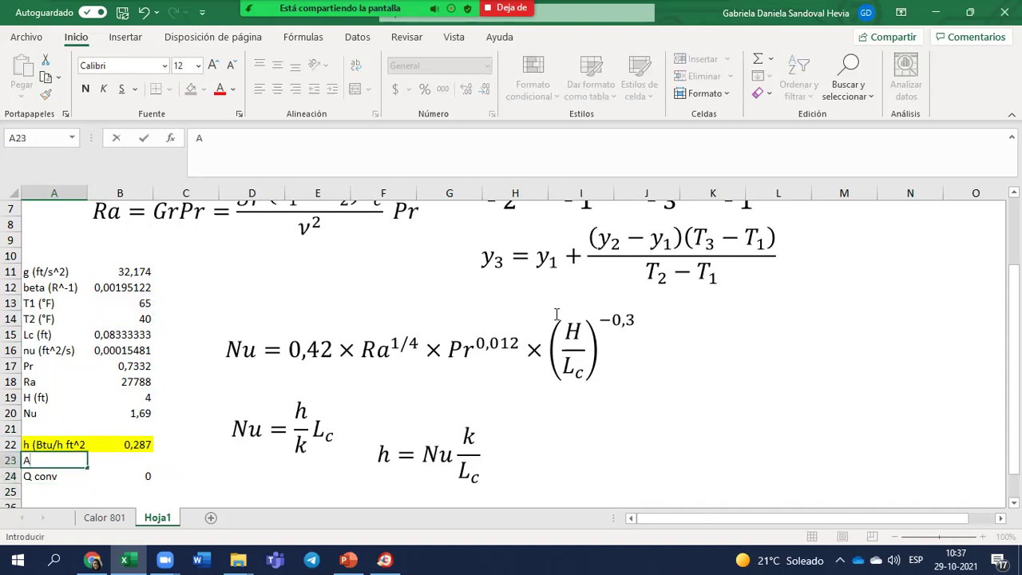
key(Tab)
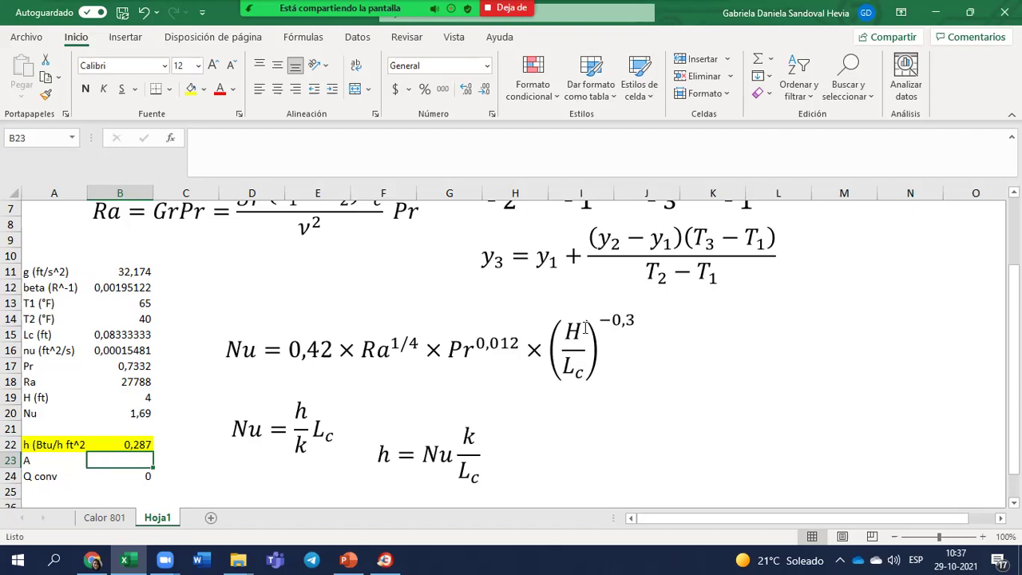
text(=)
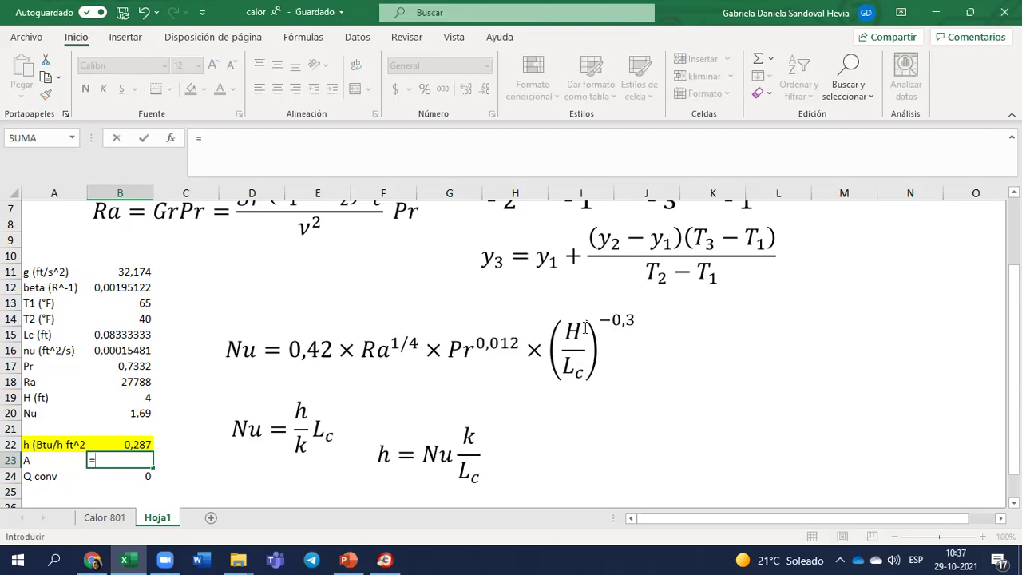
text(4*6)
key(Return)
Add the unit (ft^2) to the area label in A23.
key(Up)
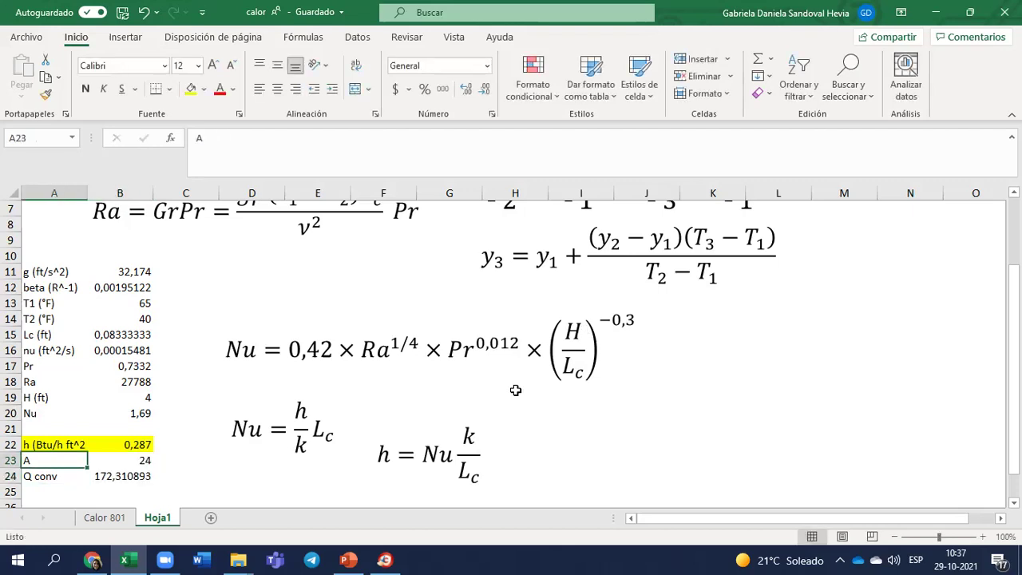
key(F2)
text(()
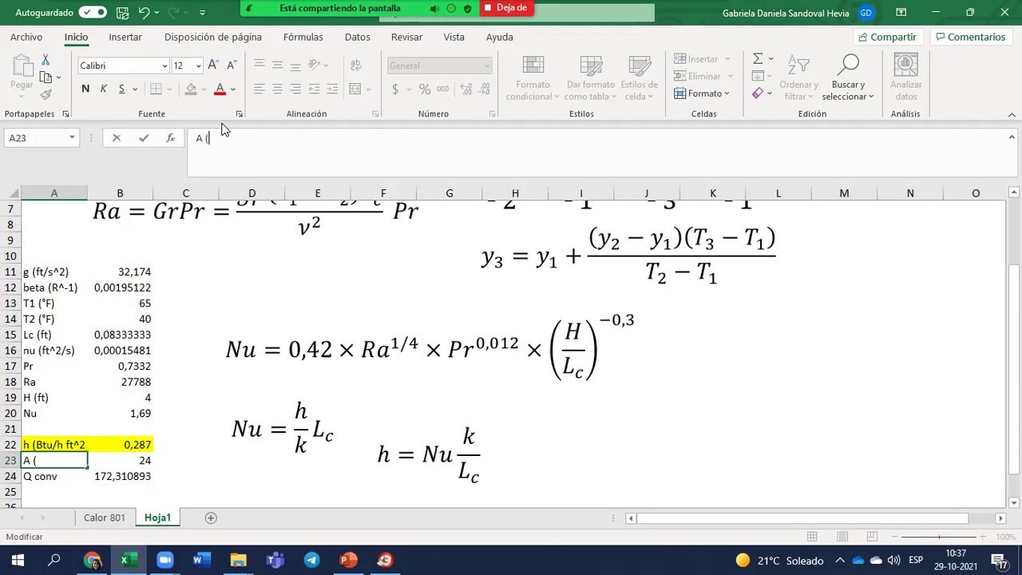
text(ft^2))
key(Return)
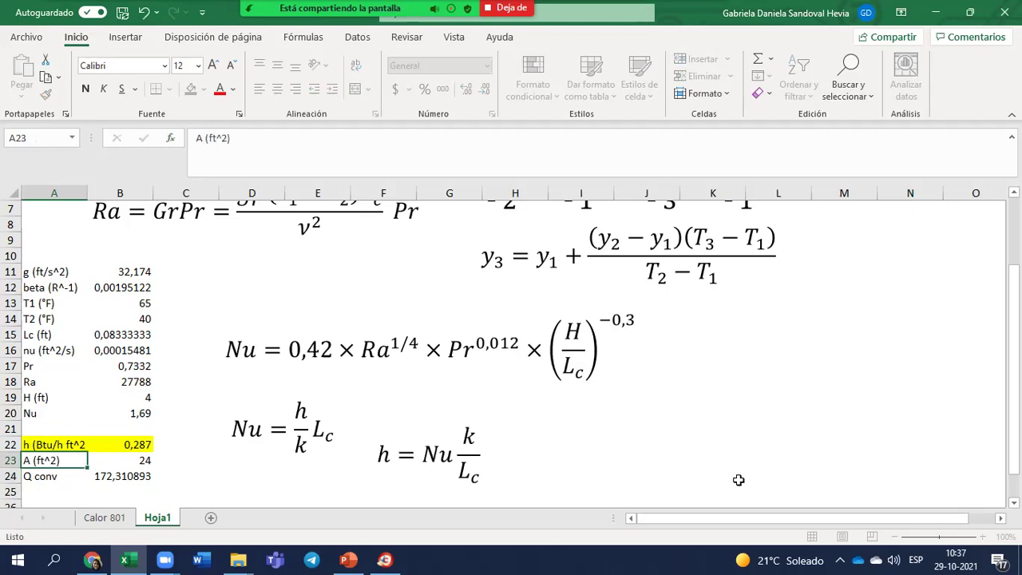
Add the unit (Btu/h) to the Q conv label in A24.
click(349, 133)
text((Btu/h))
key(Return)
key(Up)
key(Up)
key(Up)
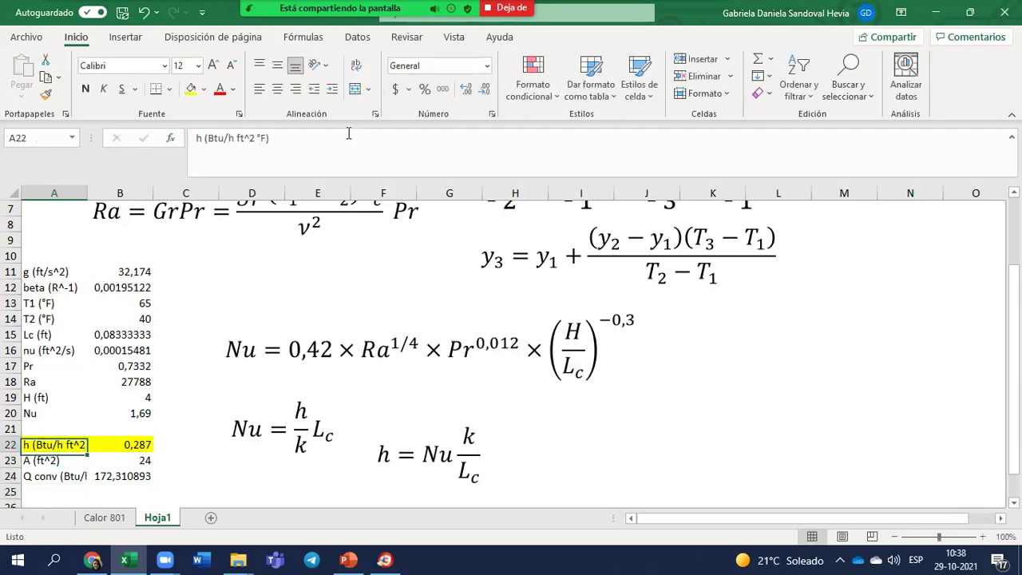
key(Down)
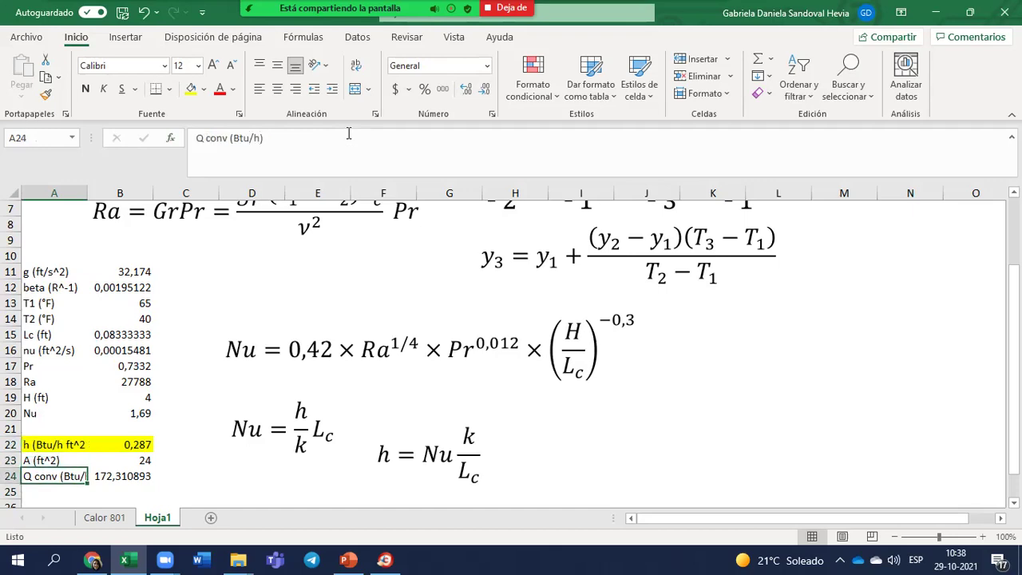
Check the Q conv formula in B24 and display its result with two decimal places.
double_click(130, 478)
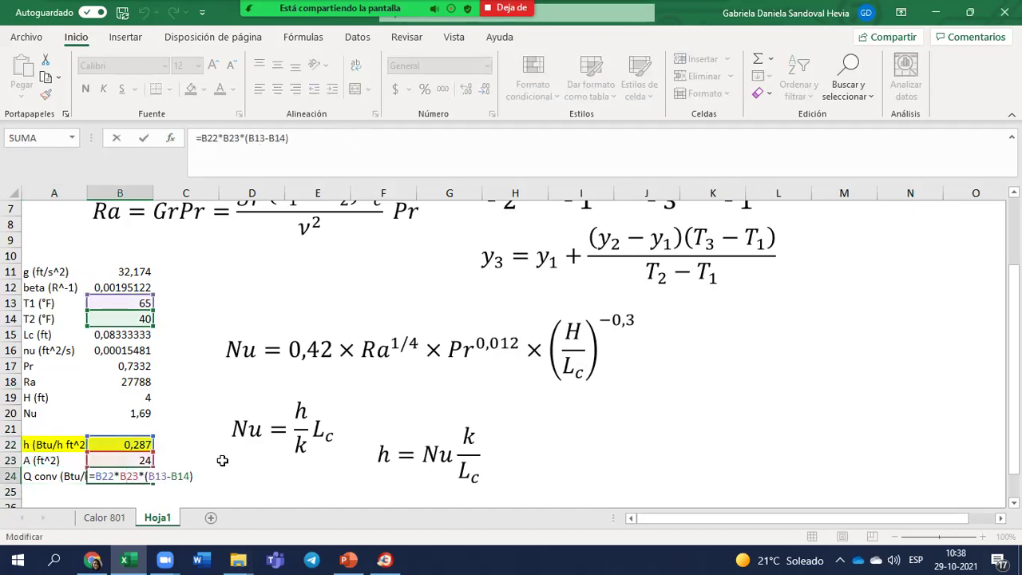
key(Return)
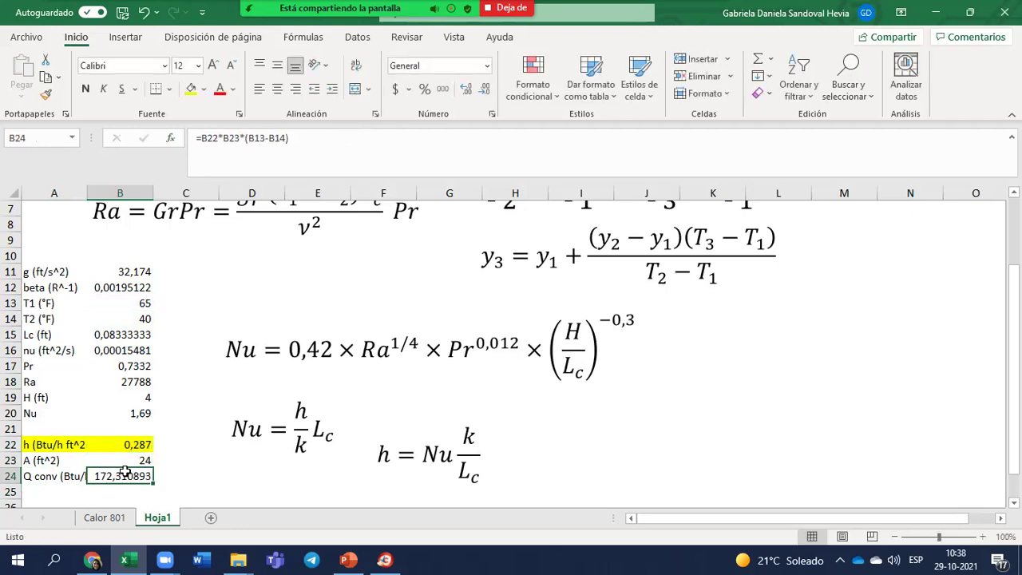
click(128, 477)
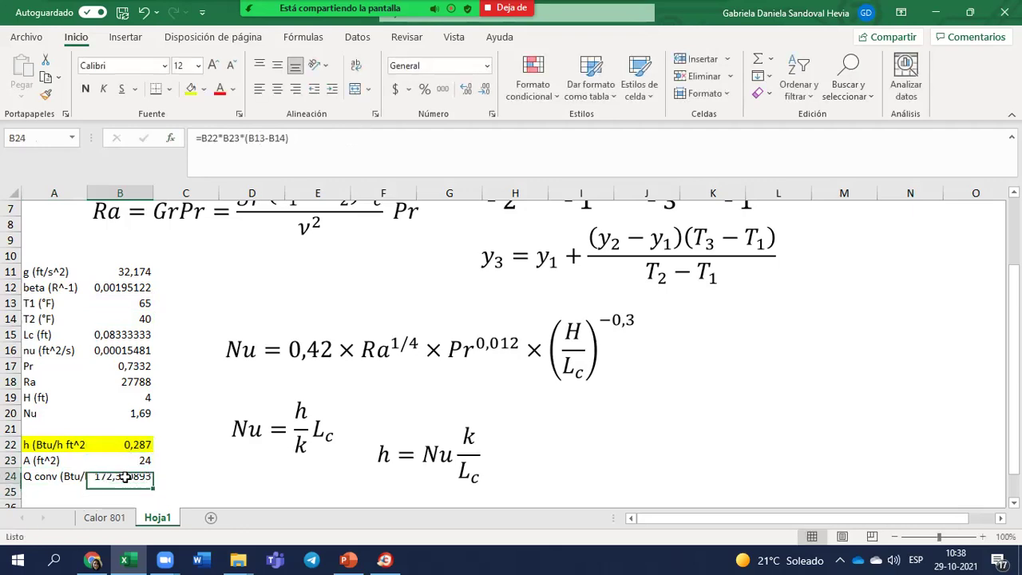
click(483, 88)
click(483, 88)
click(484, 89)
click(483, 89)
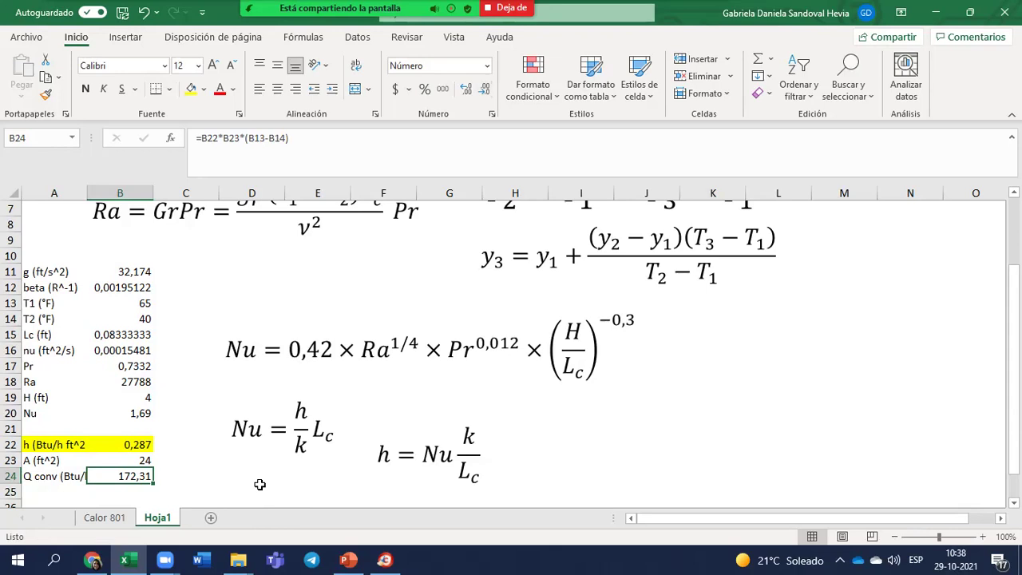
Switch to the PowerPoint presentation and show the Ejemplo 2 problem statement on slide 4 with the slide thumbnails collapsed.
scroll(260, 485, up, 3)
scroll(260, 485, down, 5)
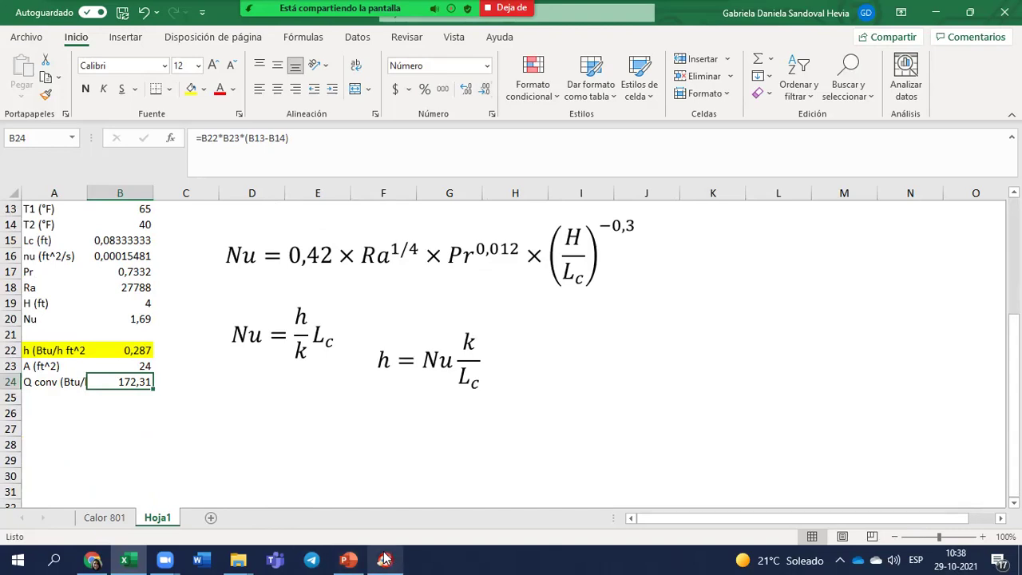
click(238, 558)
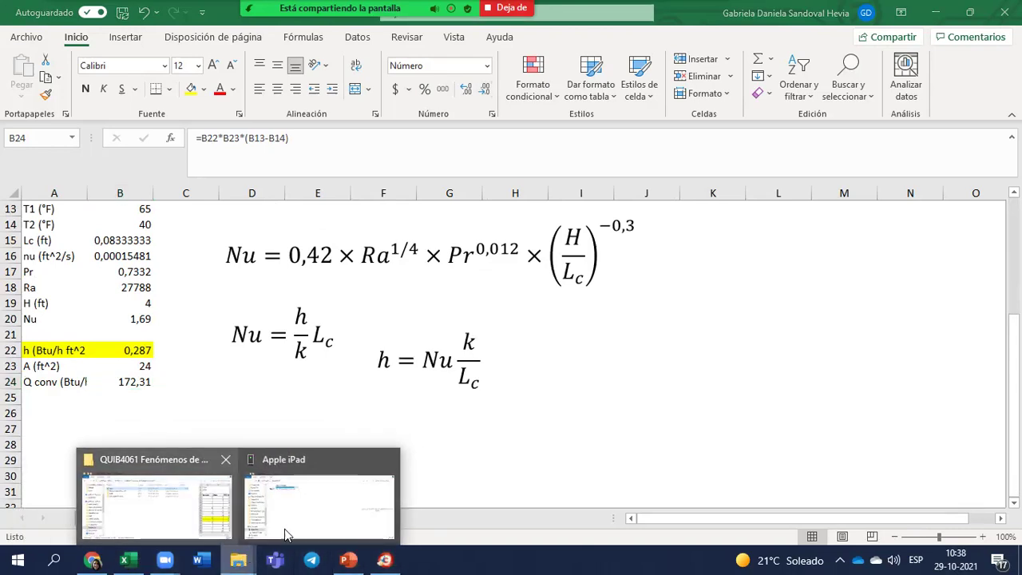
click(349, 559)
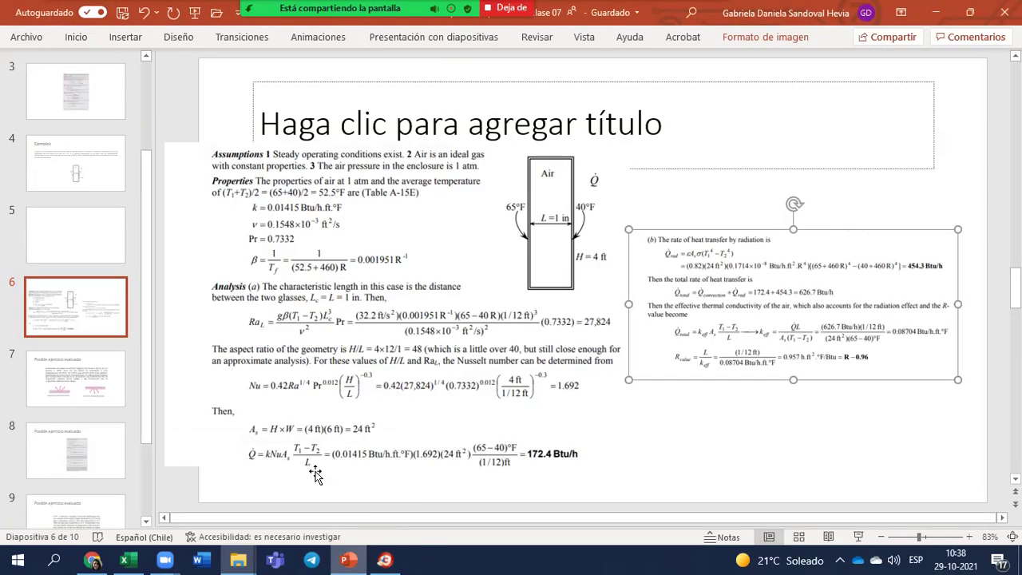
click(76, 164)
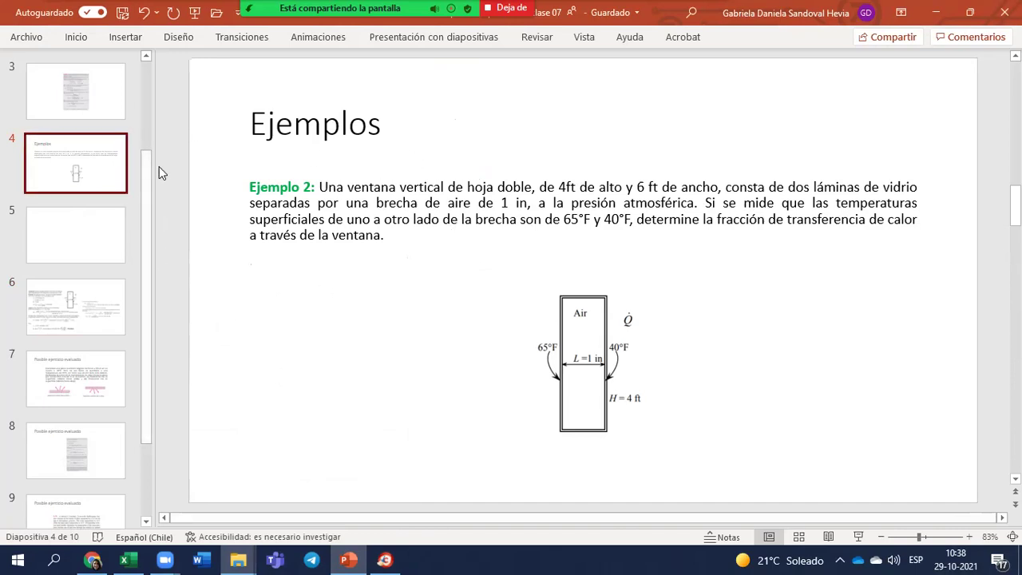
drag(150, 171, 104, 275)
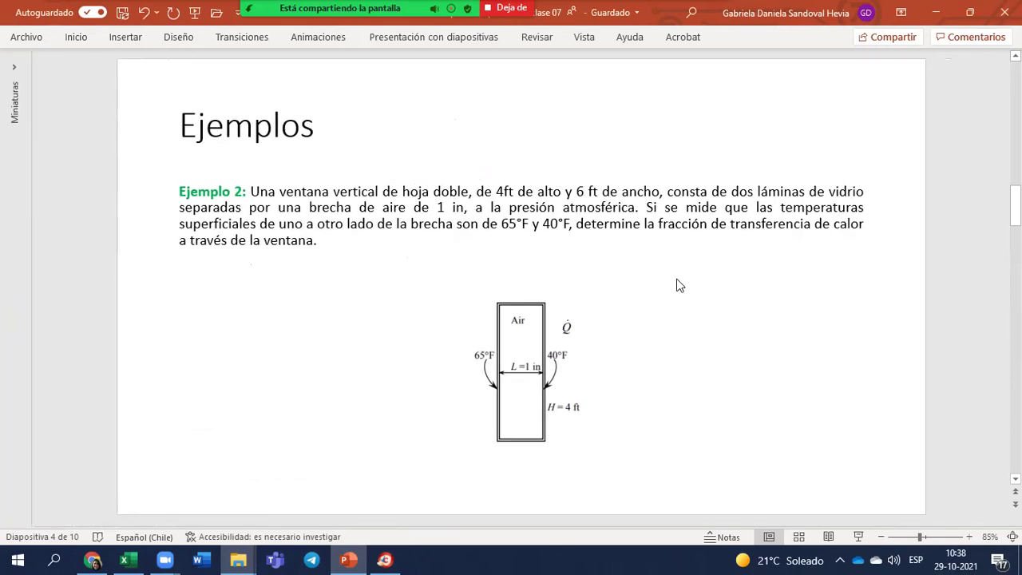
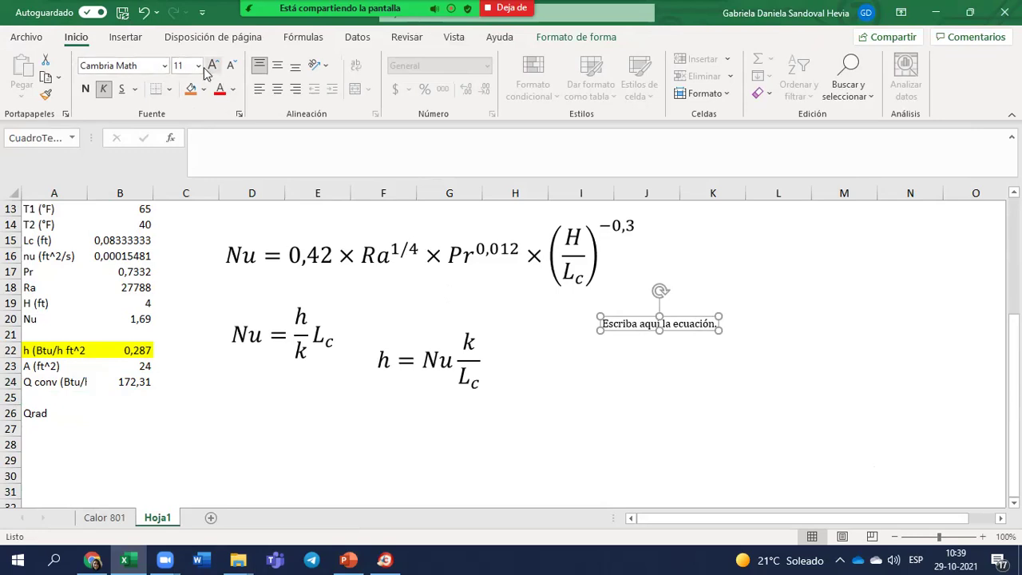
Set the new equation's font size to 24 and begin it with Q, subscript rad, and an equals sign.
click(186, 257)
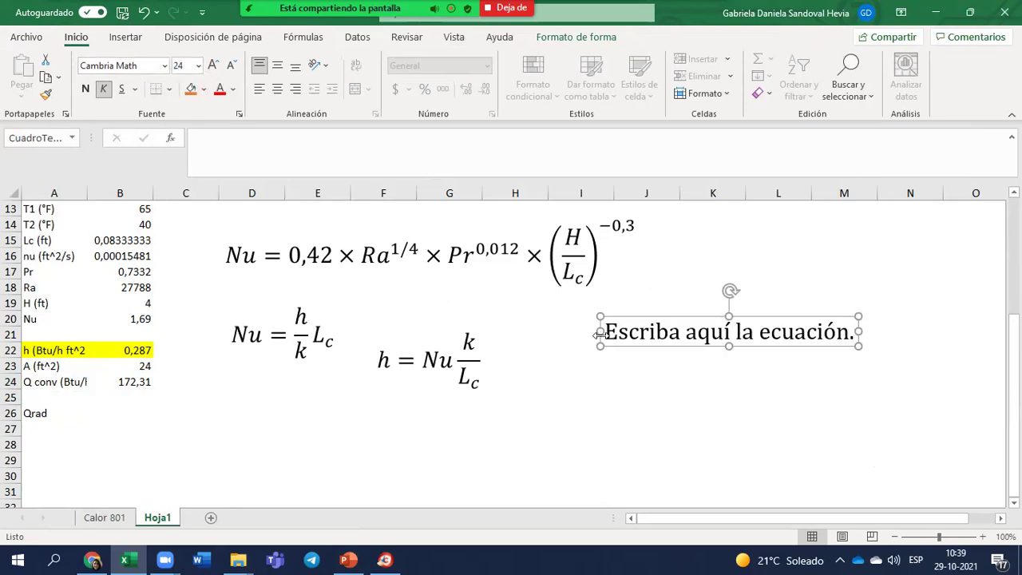
click(639, 339)
text(Qrad)
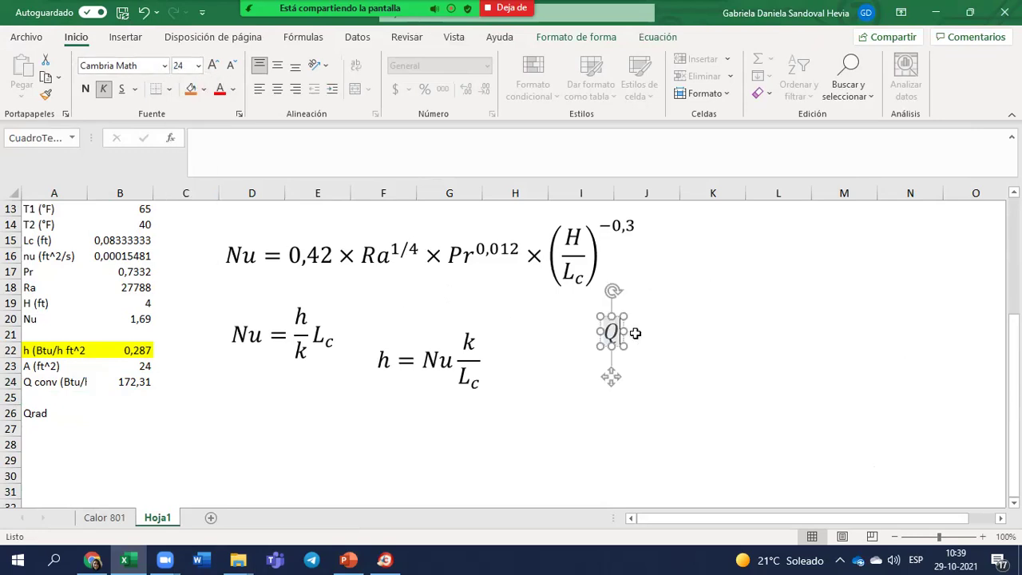
key(BackSpace)
key(BackSpace)
key(BackSpace)
text(_rad )
text(=)
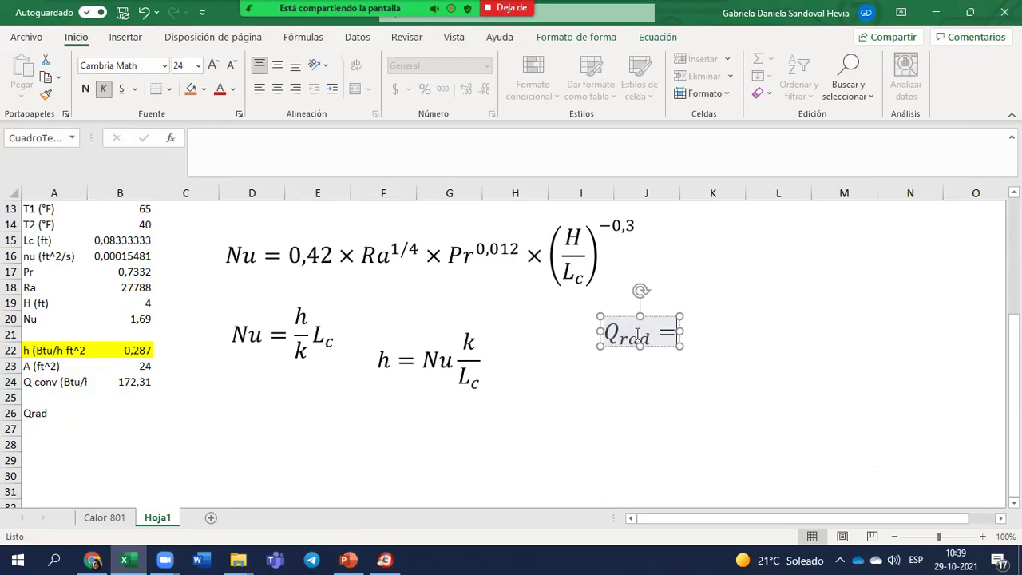
Append the emissivity symbol ε, in its varepsilon form, after the equals sign of the Qrad equation.
text(\e)
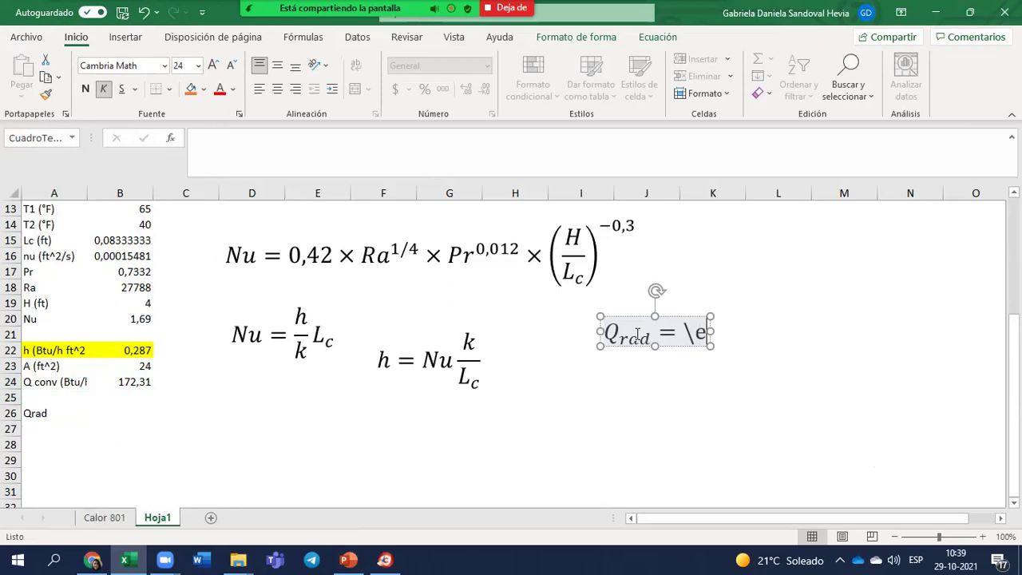
text(psilon)
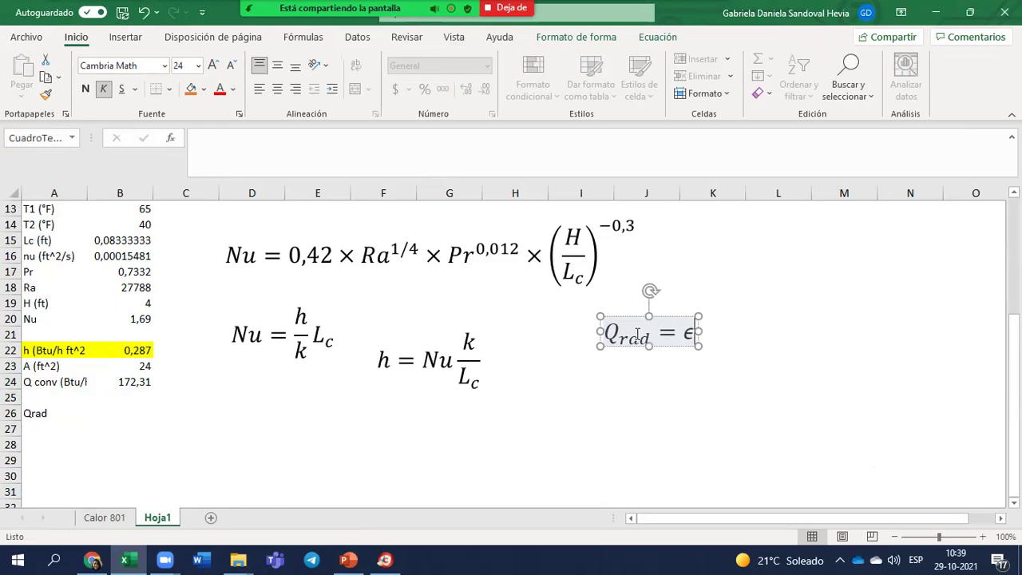
key(BackSpace)
text(\v)
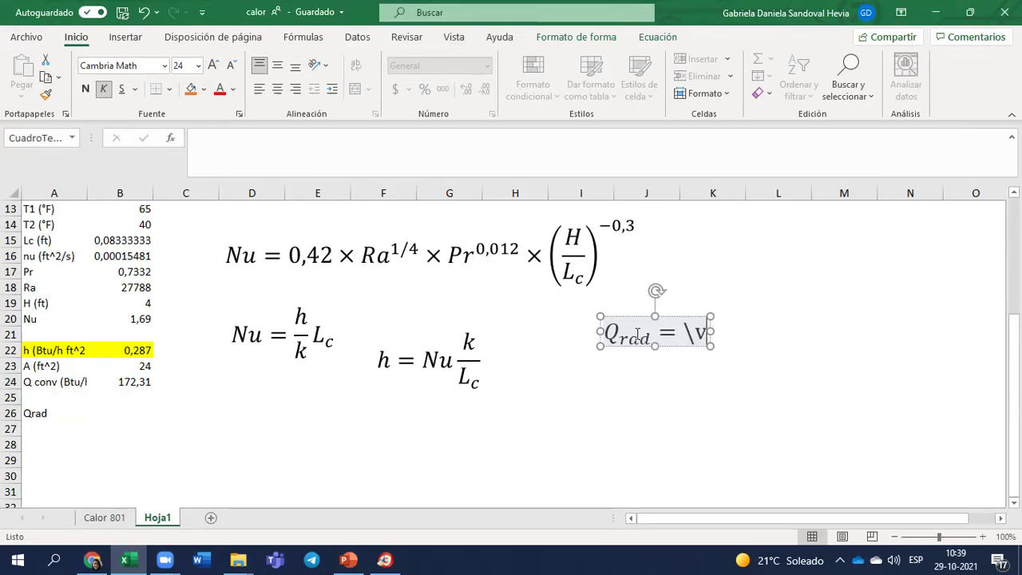
text(arepsio)
key(BackSpace)
text(lon )
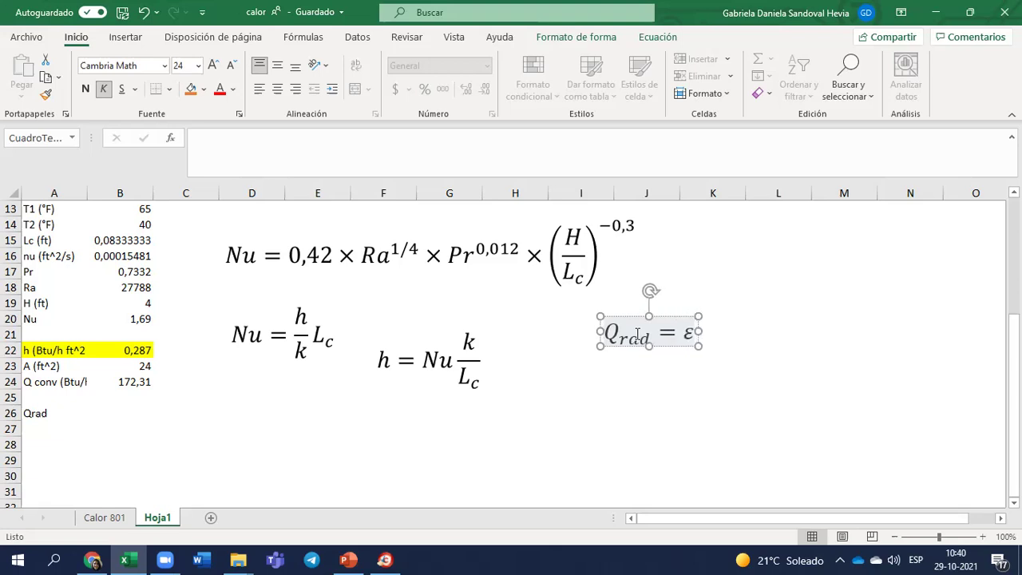
Append A with subscript s after ε in the Qrad equation.
text(\A)
key(BackSpace)
key(BackSpace)
key(BackSpace)
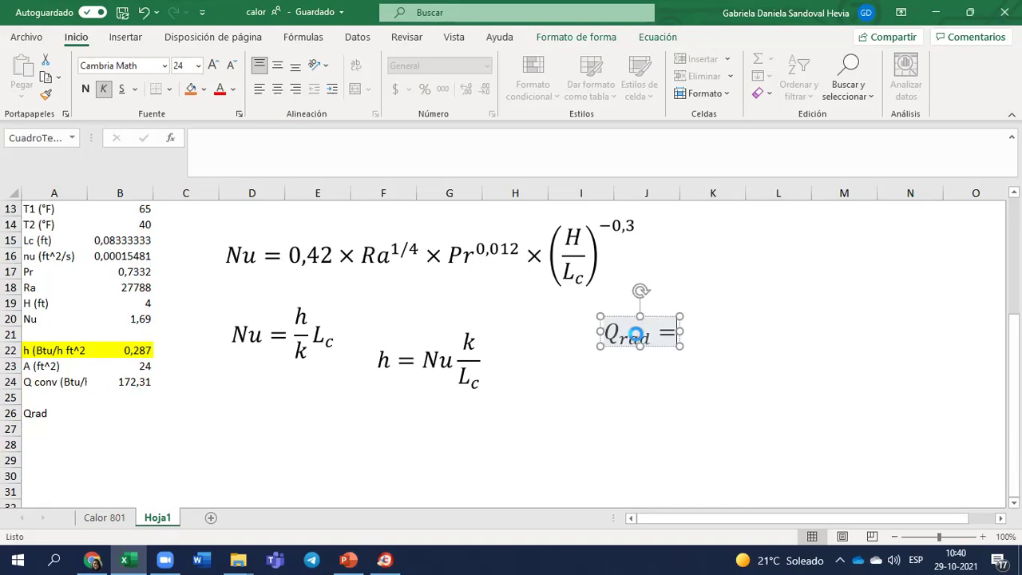
key(ctrl+z)
key(ctrl+z)
key(Left)
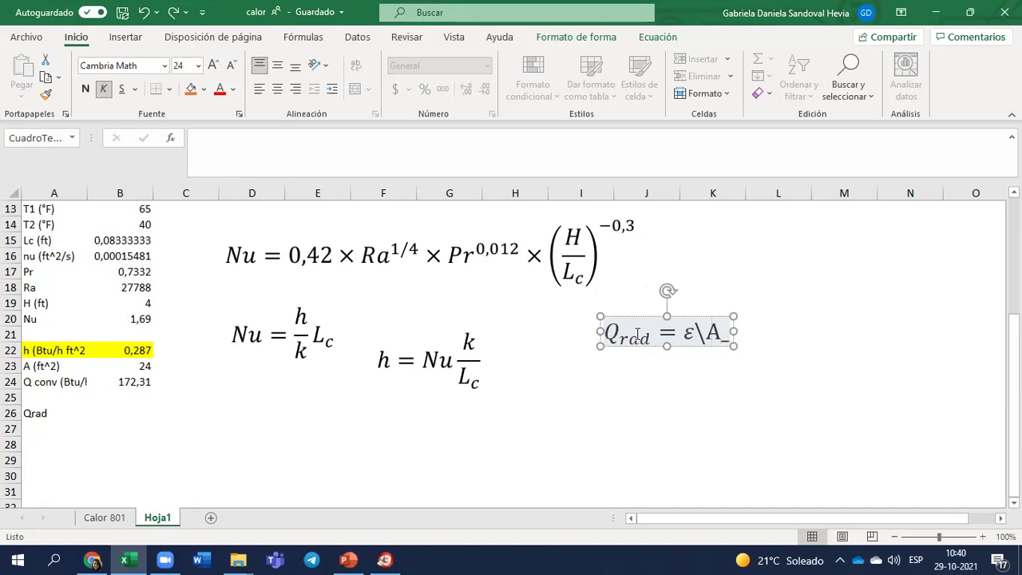
key(BackSpace)
key(Right)
text(_s)
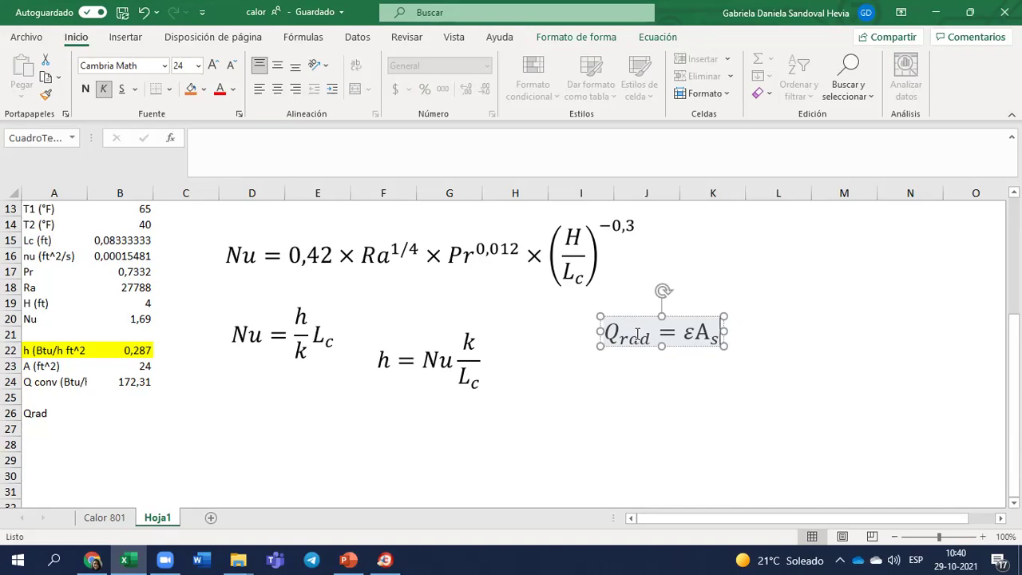
Append σ and an empty pair of parentheses to the Qrad equation.
text(\sigm ¿ a)
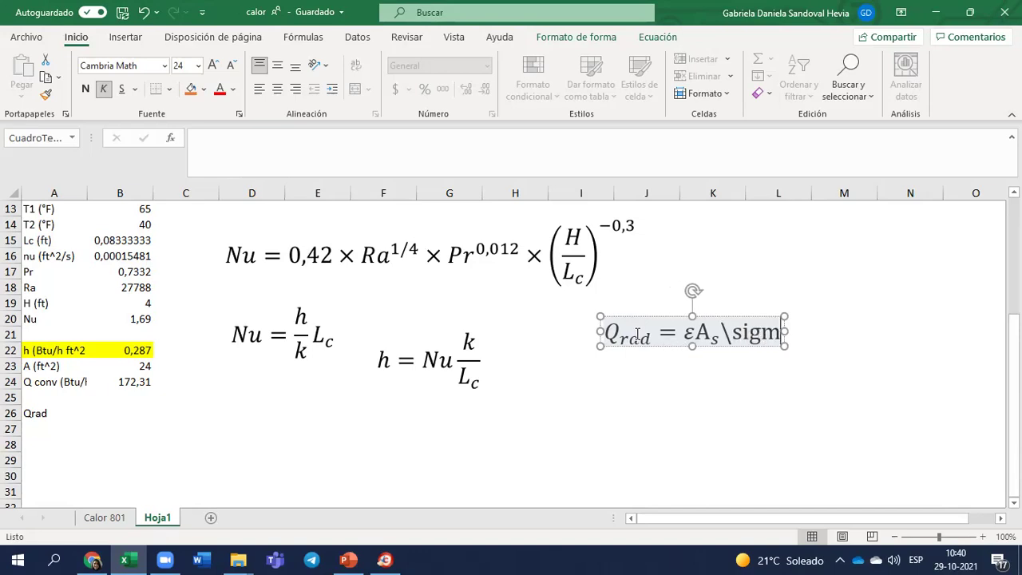
key(BackSpace)
key(BackSpace)
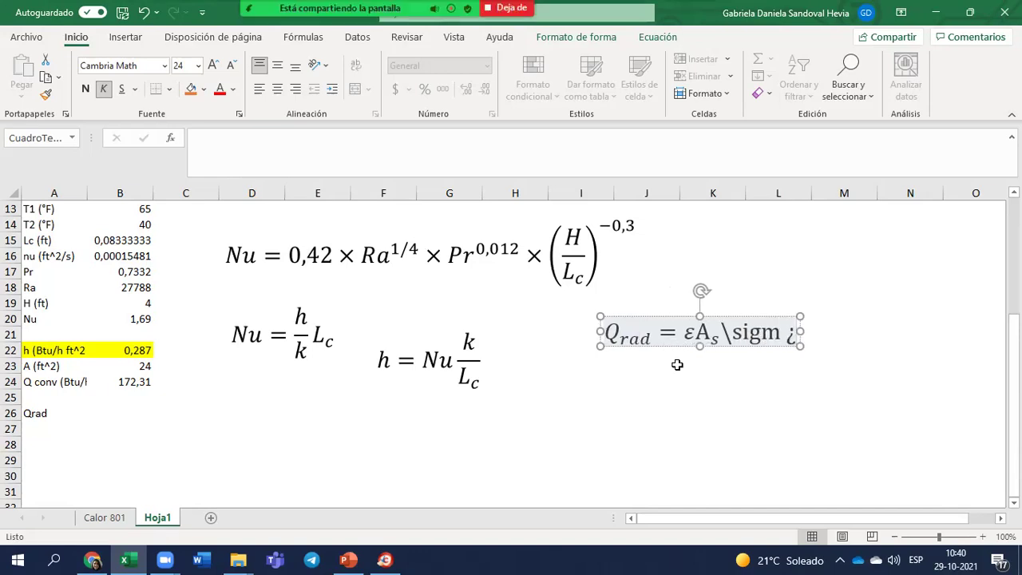
text(a)
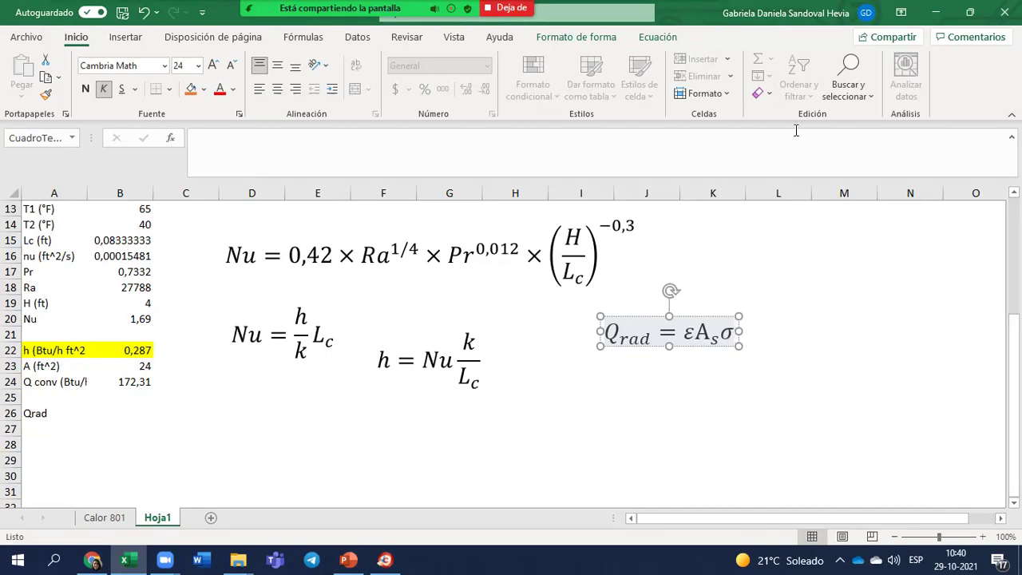
mouse_move(699, 50)
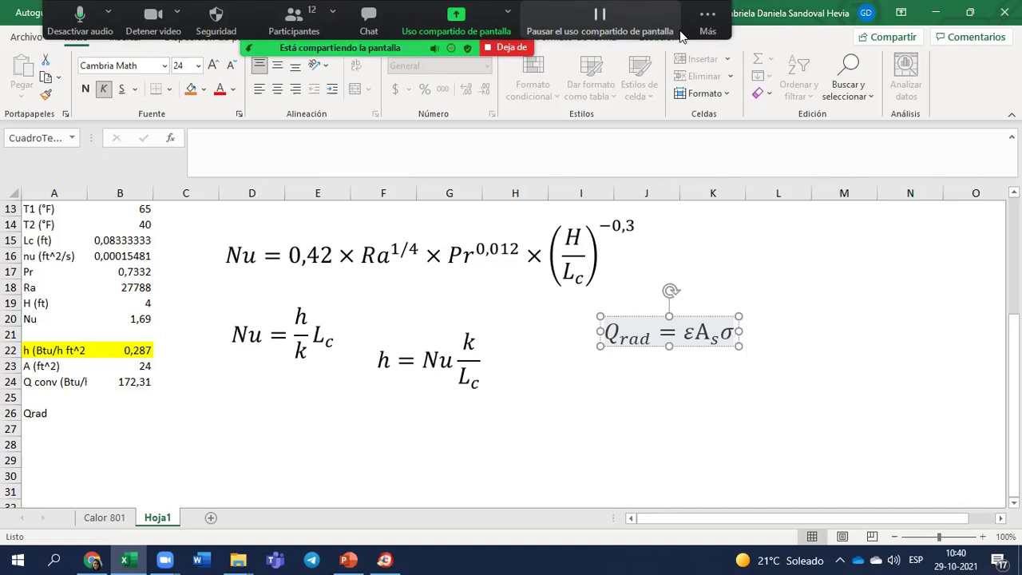
click(662, 38)
click(787, 102)
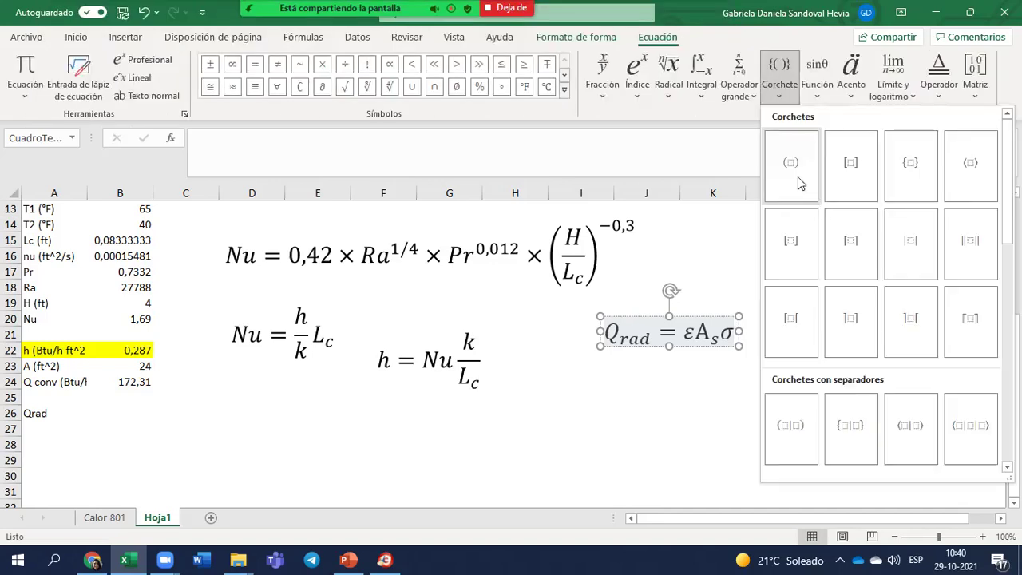
click(790, 164)
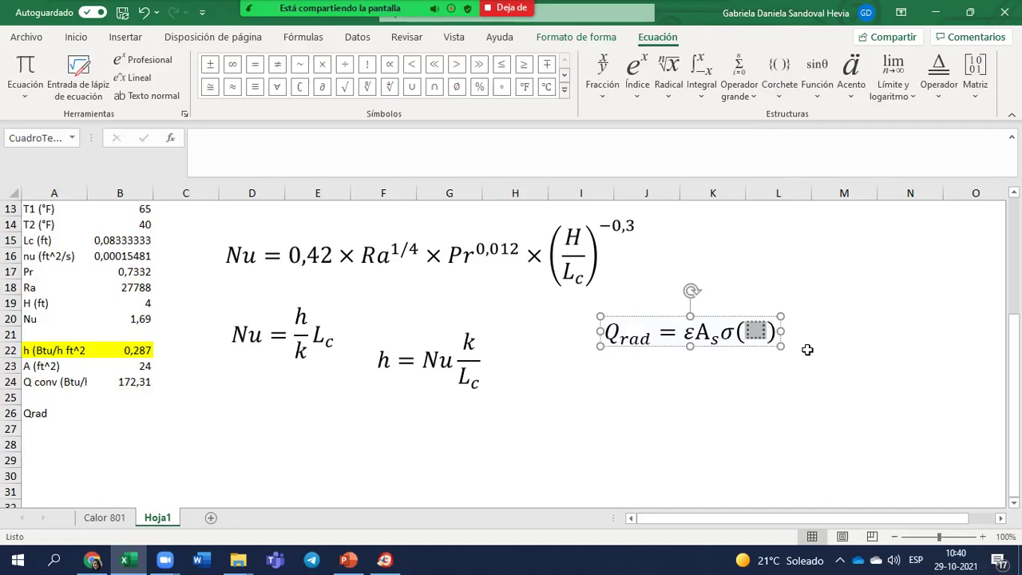
Enter T with subscript 1 and superscript 4 inside the parentheses of the Qrad equation.
text(T)
text(_1 ^)
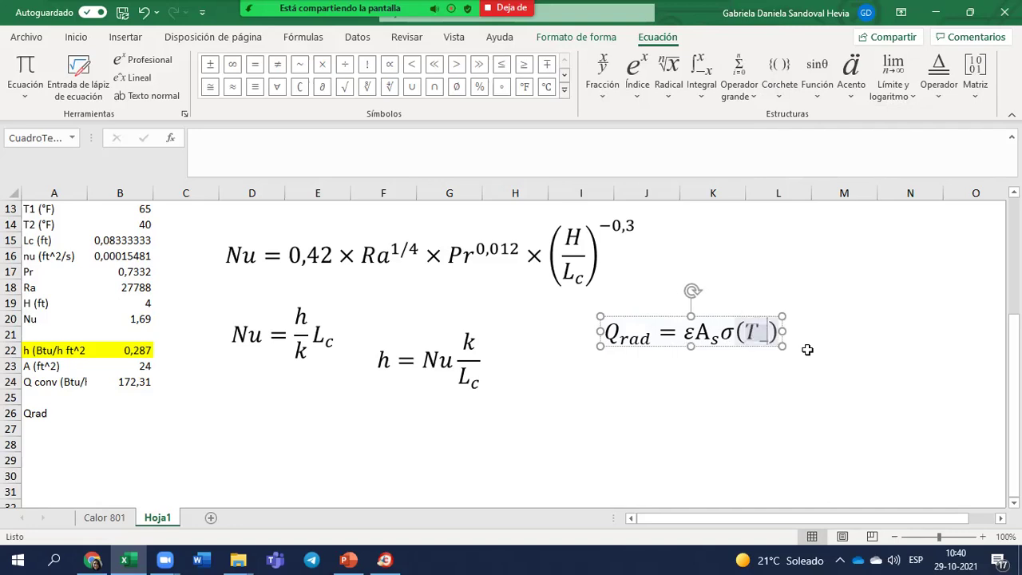
text(^)
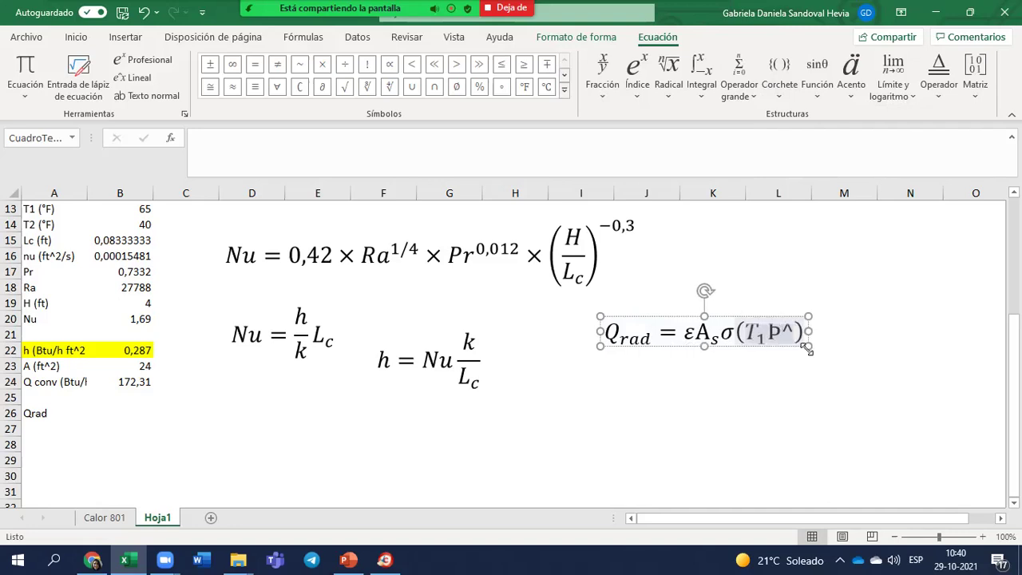
key(BackSpace)
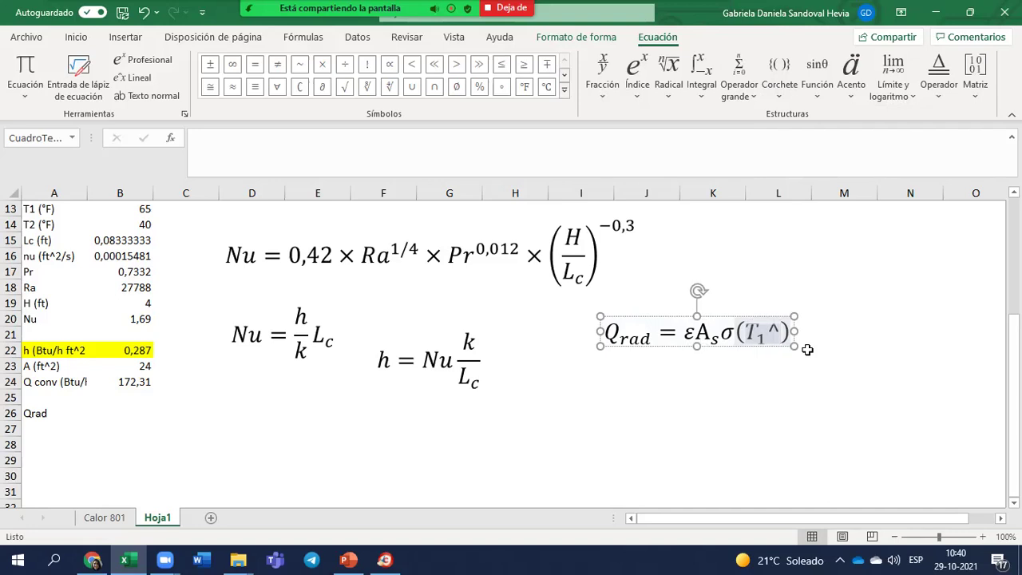
text(4)
key(space)
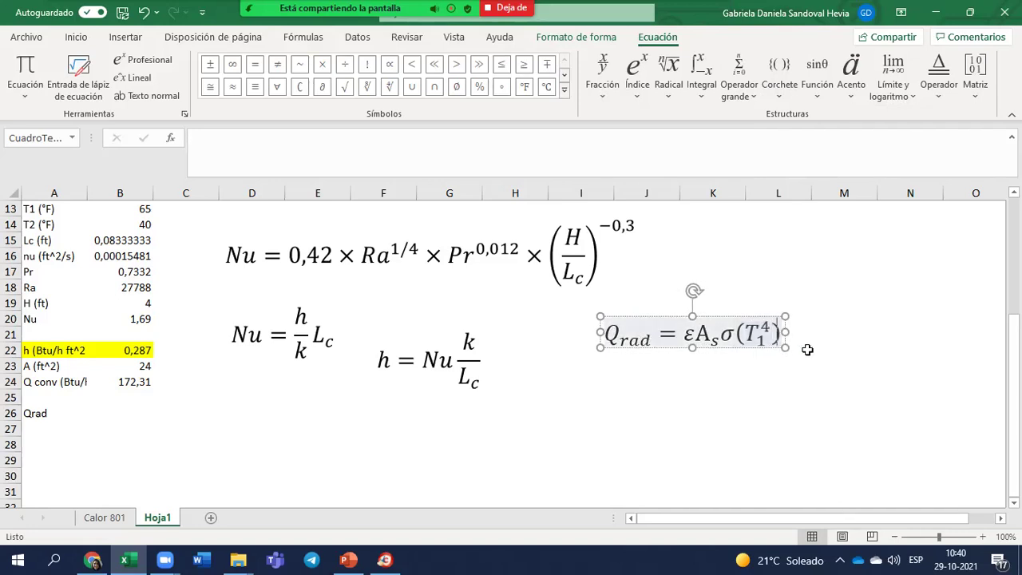
Complete the parentheses of the Qrad equation with minus T, subscript 2 and superscript 4.
text(-T_2)
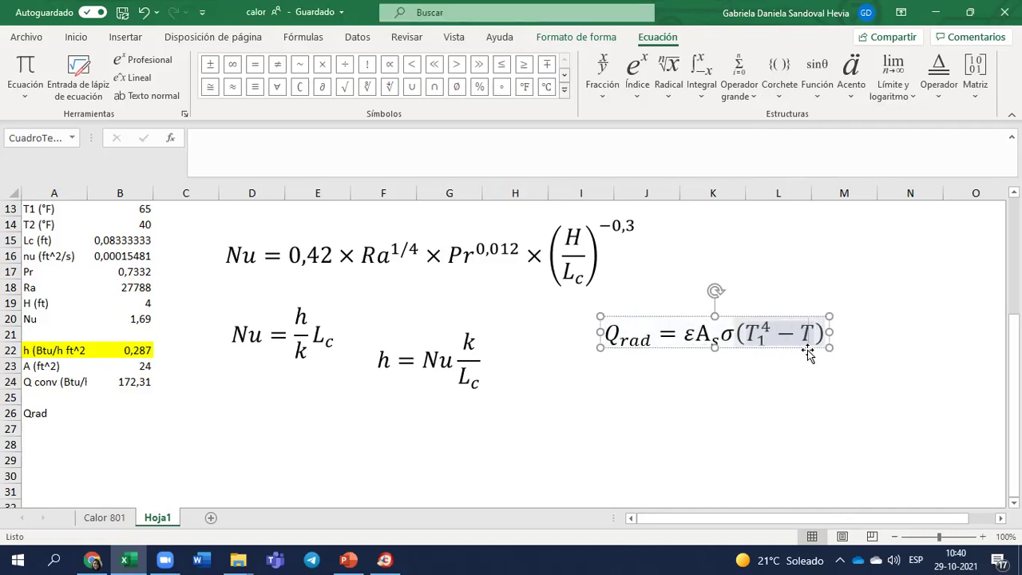
key(space)
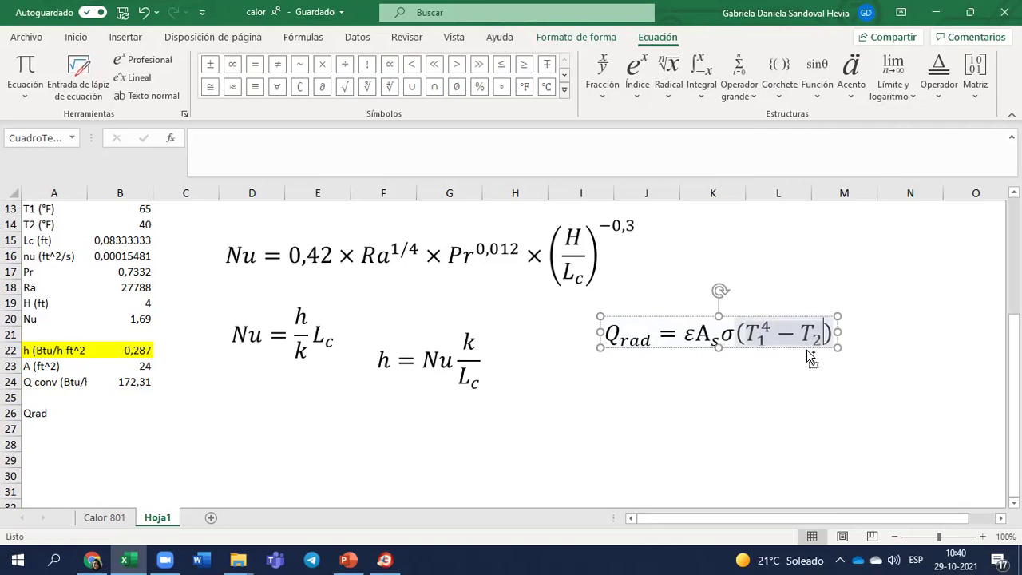
text(^)
text(^)
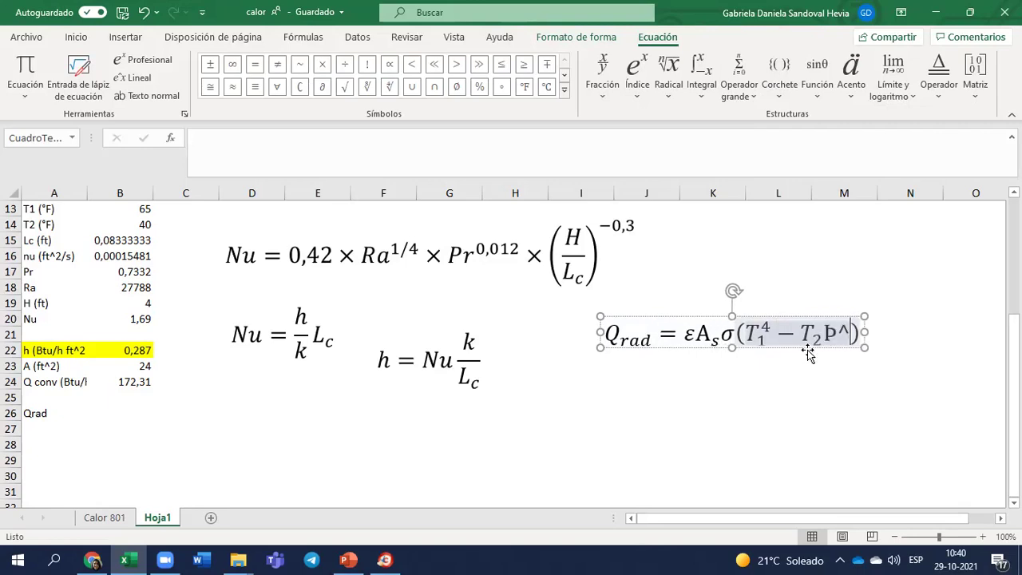
text(2)
key(BackSpace)
text(4)
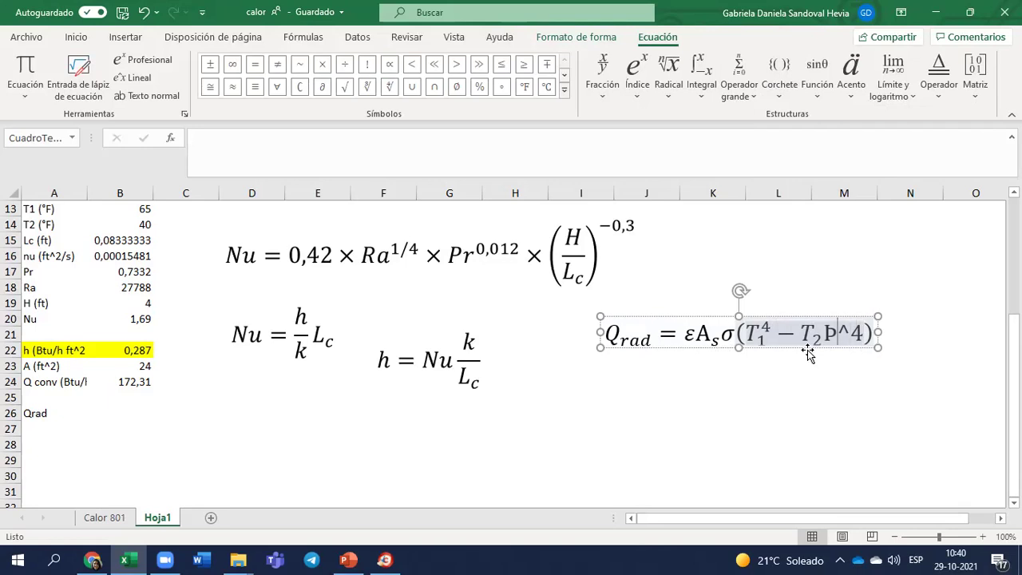
key(Delete)
key(Right)
key(Right)
key(space)
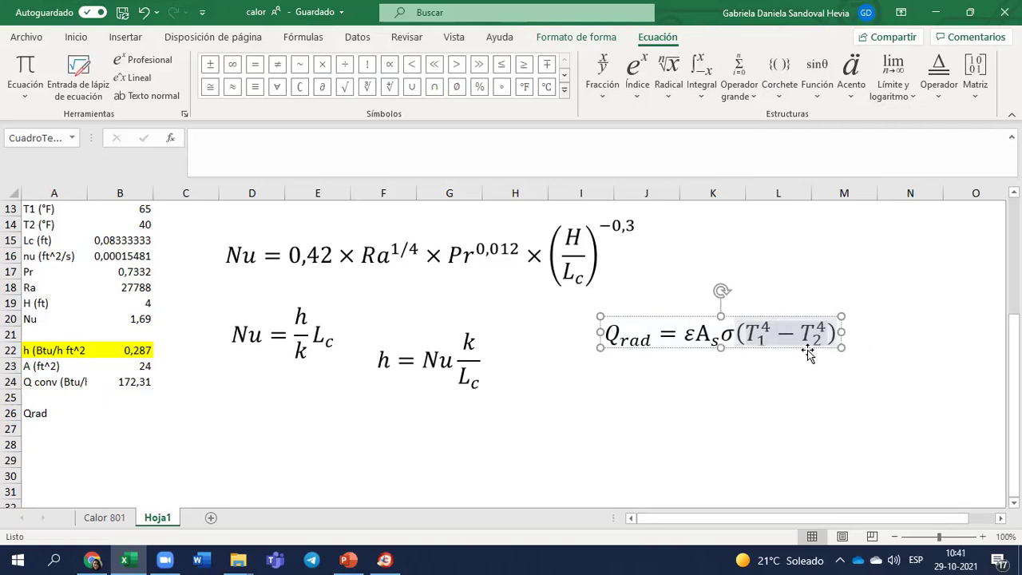
Replace the Qrad label in A26 with epsilon and enter its value 0,84 in B26.
click(49, 367)
click(32, 411)
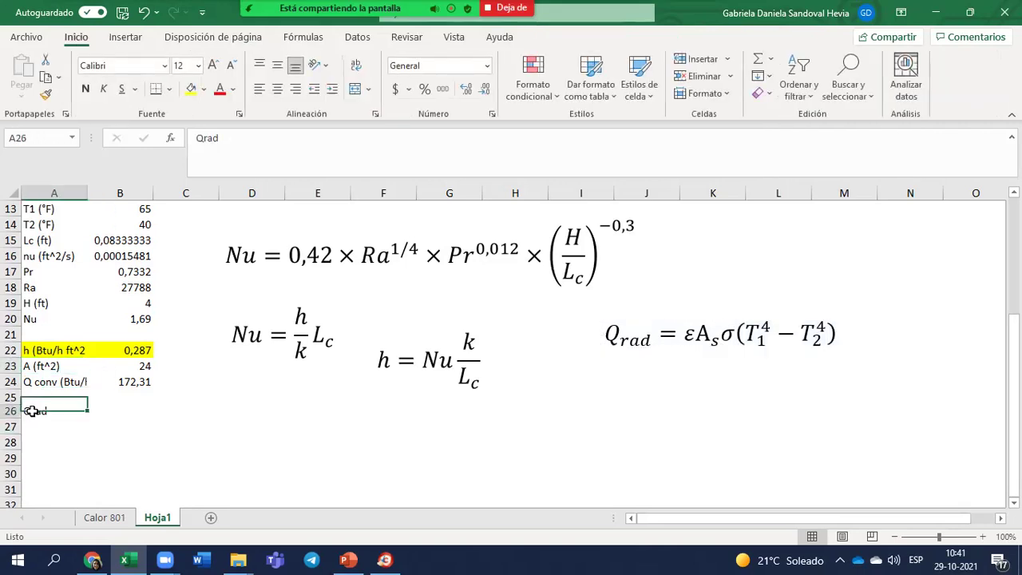
key(BackSpace)
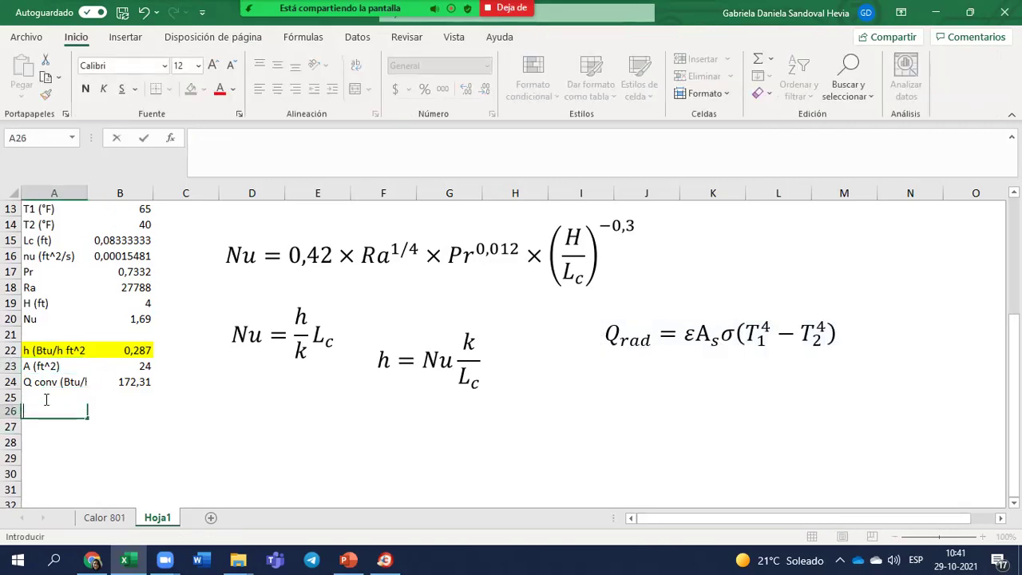
text(epsilon)
key(Tab)
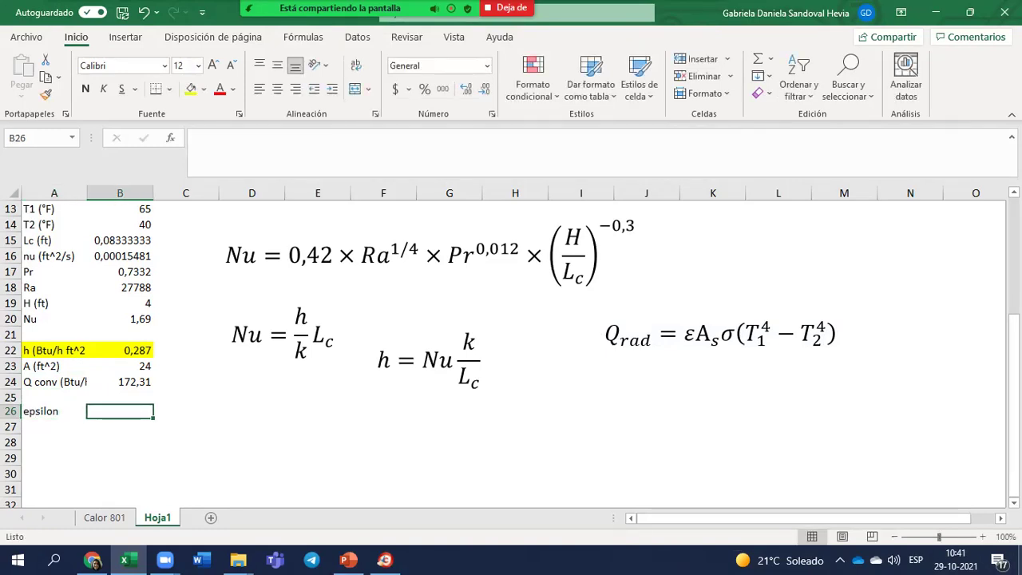
text(0,84)
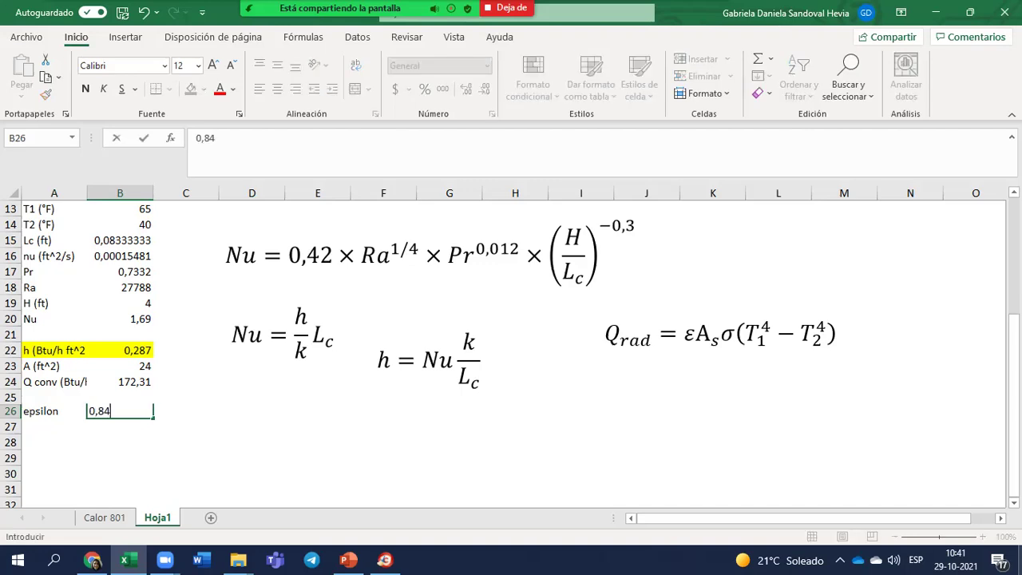
key(Return)
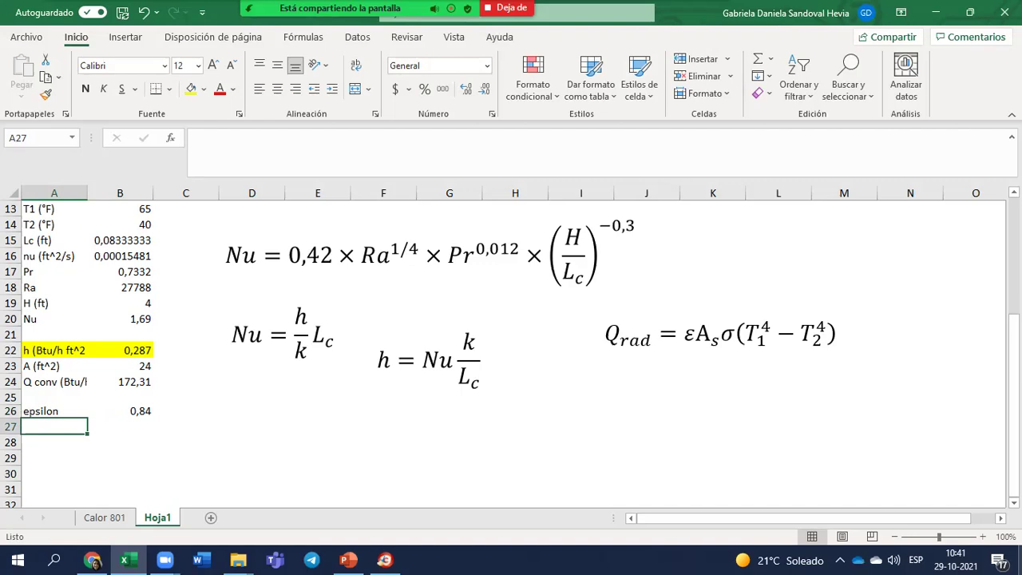
Label A27 as sigma (Btu/h ft^2 R^4).
text(sigma ()
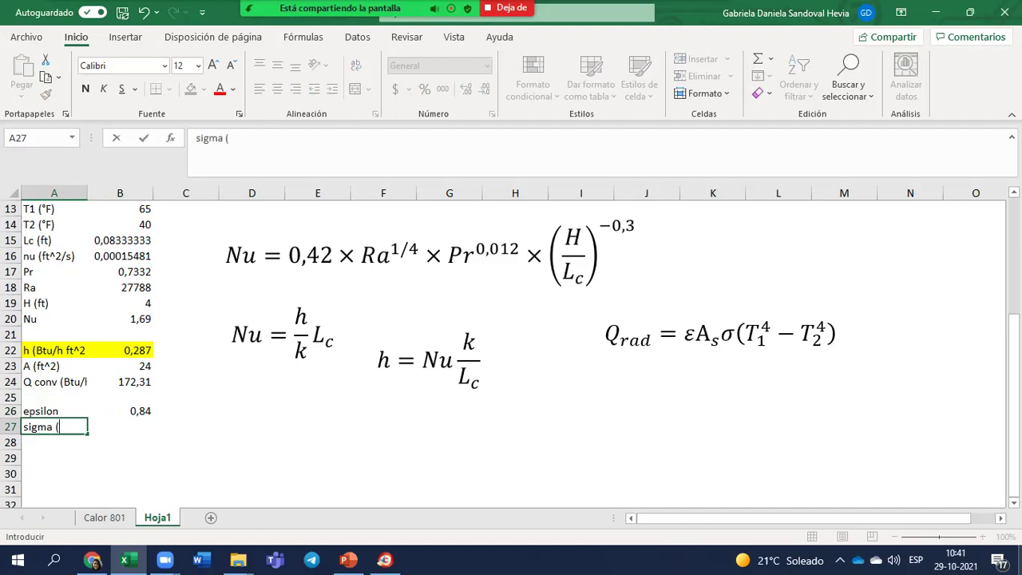
text(Btu)
text(/)
key(BackSpace)
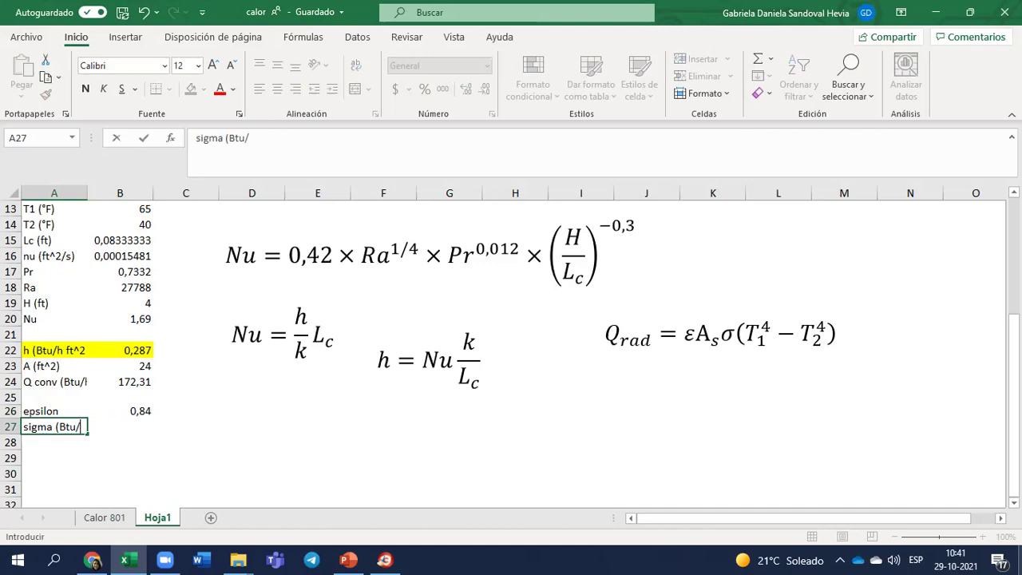
text(h)
text( ft)
text(^2 ()
key(BackSpace)
text(R^4))
key(Tab)
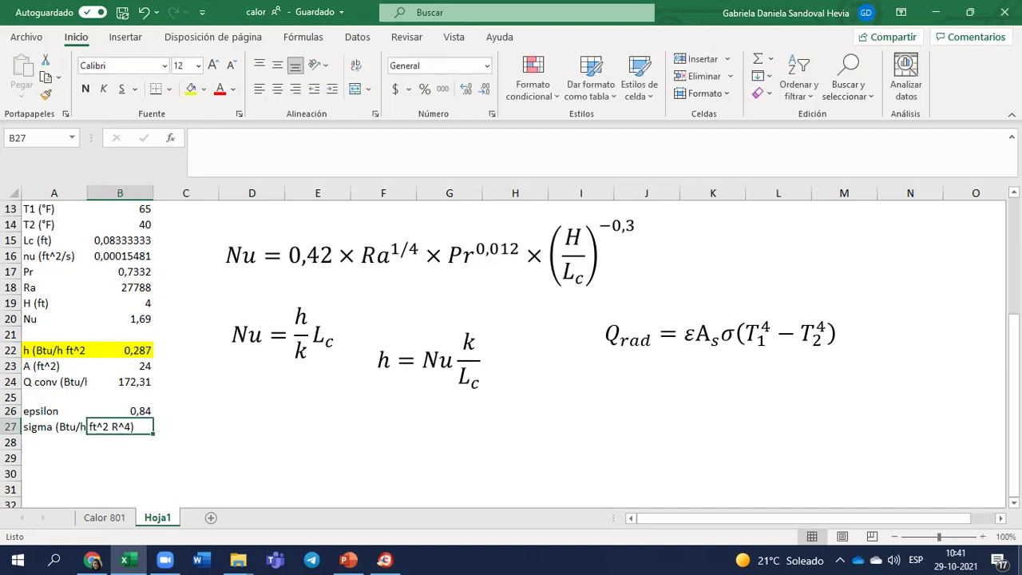
Enter 0,1714e-8 in B27 as the value of sigma.
text(0,17)
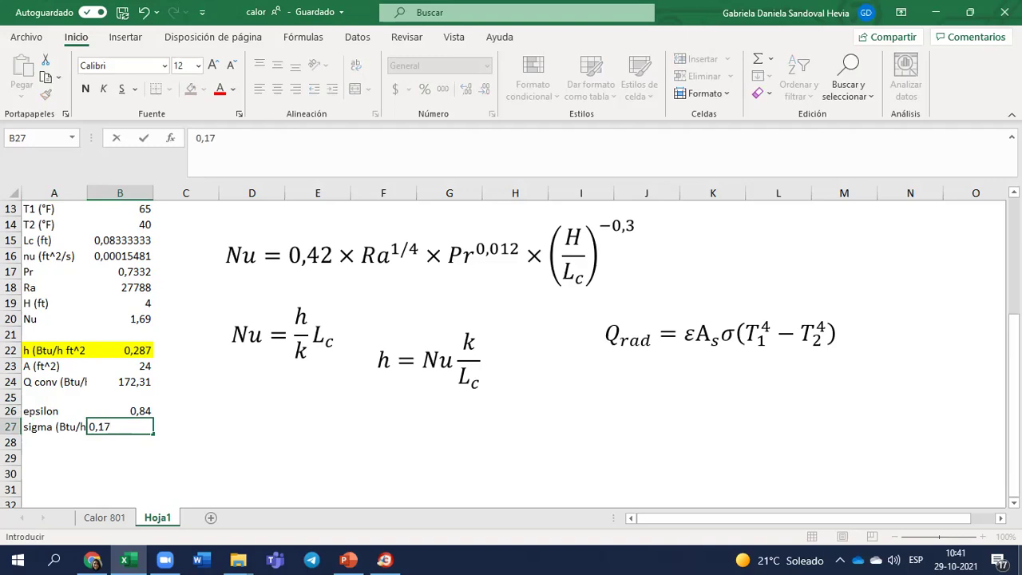
text(14e-8)
key(Return)
click(119, 426)
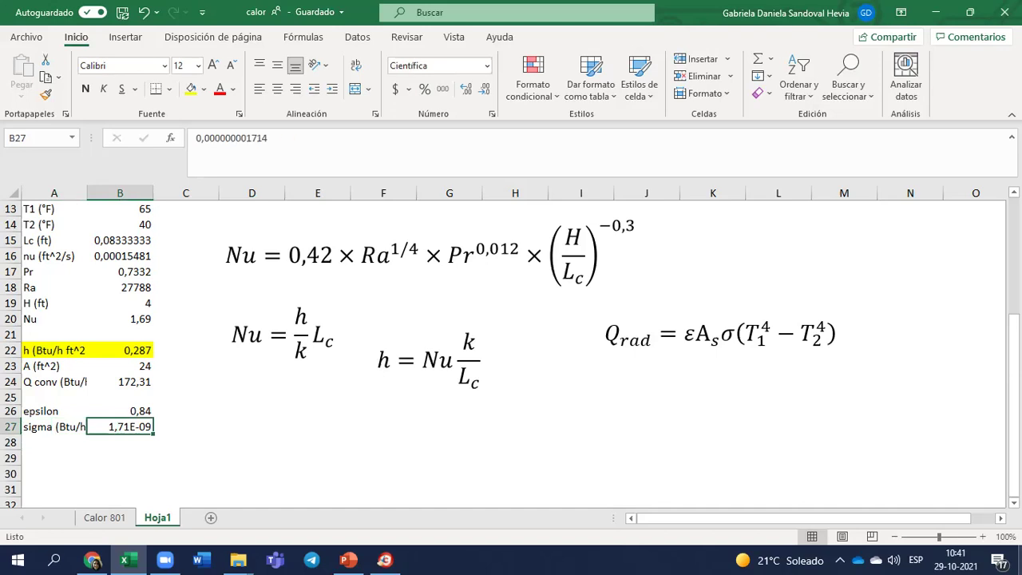
Label A29 as Qrad, leaving row 28 empty below sigma.
click(54, 441)
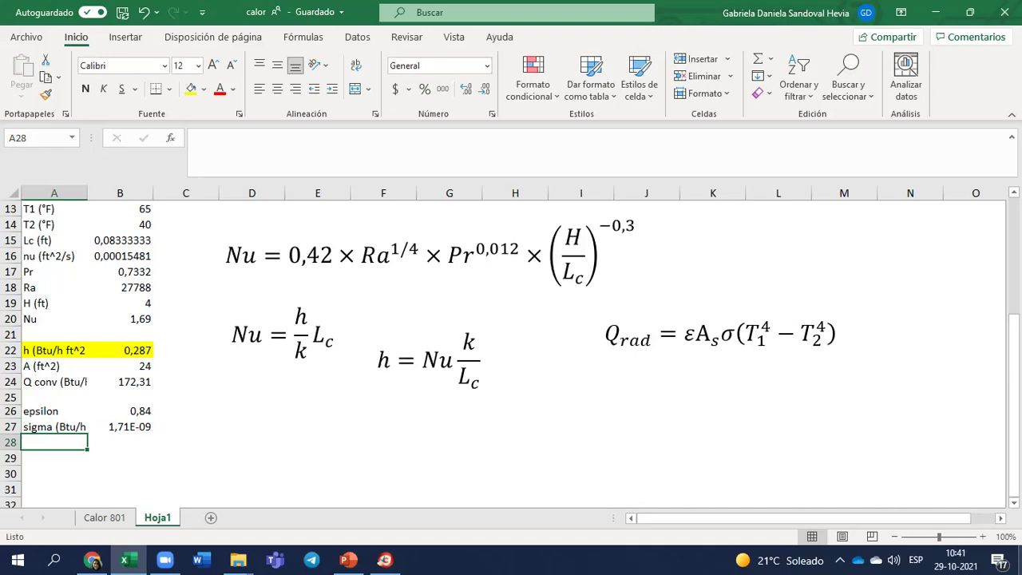
click(120, 426)
click(119, 442)
double_click(53, 457)
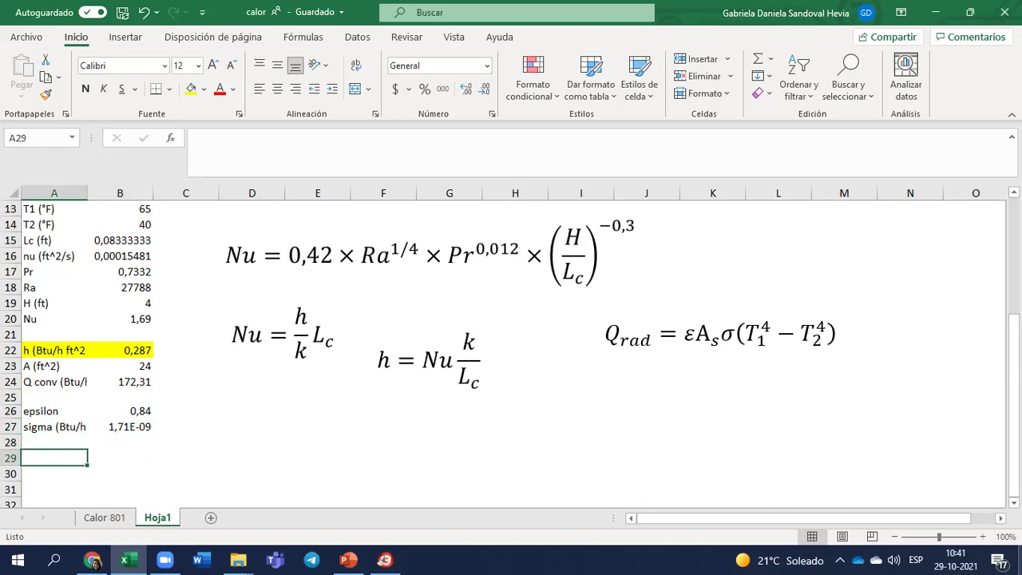
text(Qrad)
key(Tab)
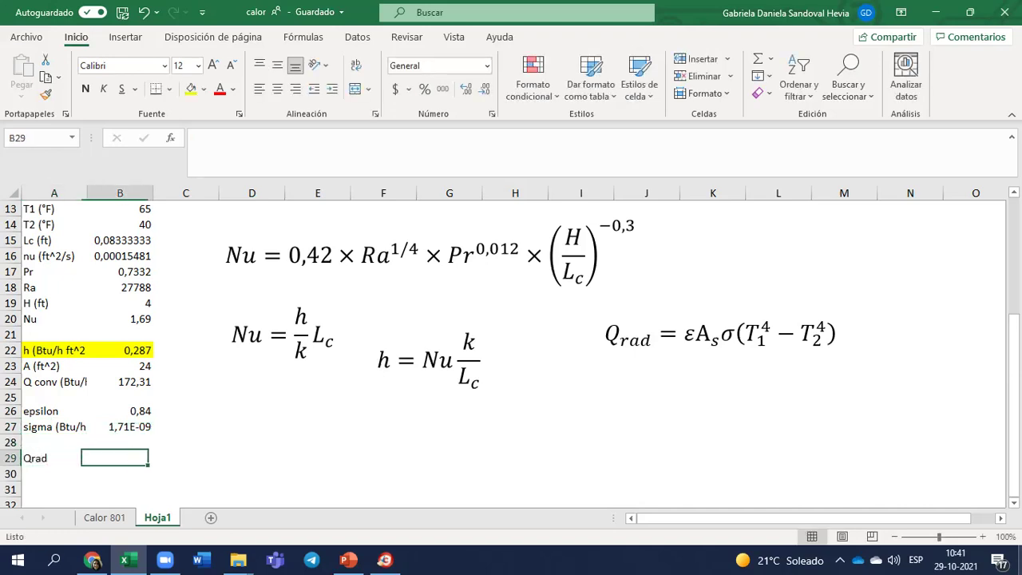
Begin the Qrad formula in B29 with epsilon times area times sigma, =B26*B23*B27.
text(=)
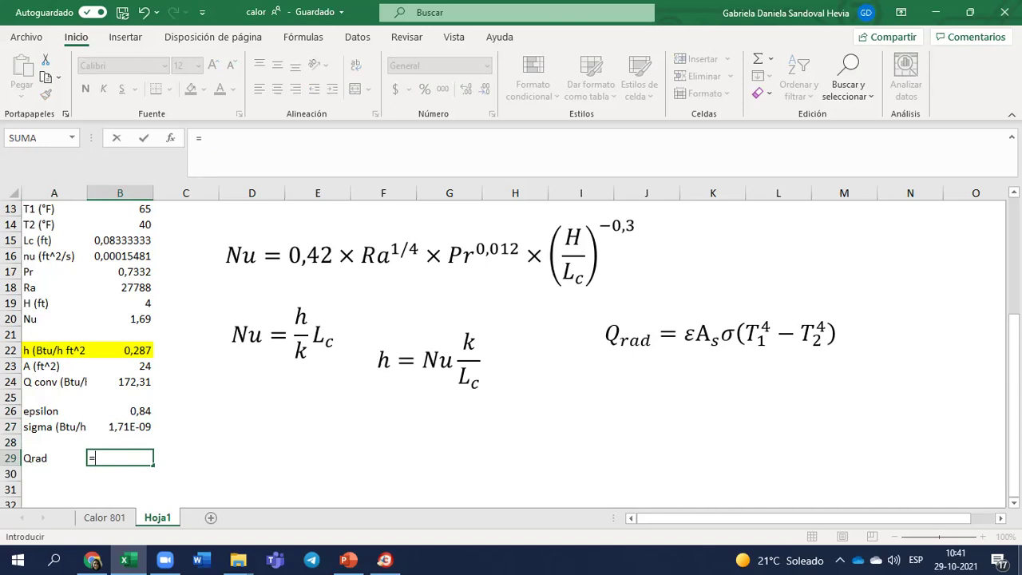
click(135, 409)
text(*)
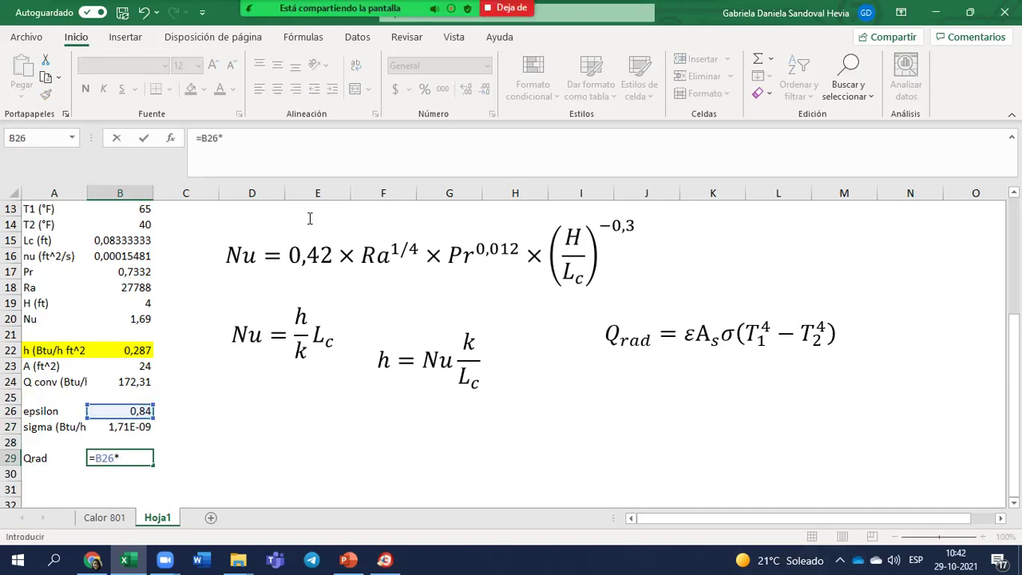
click(120, 365)
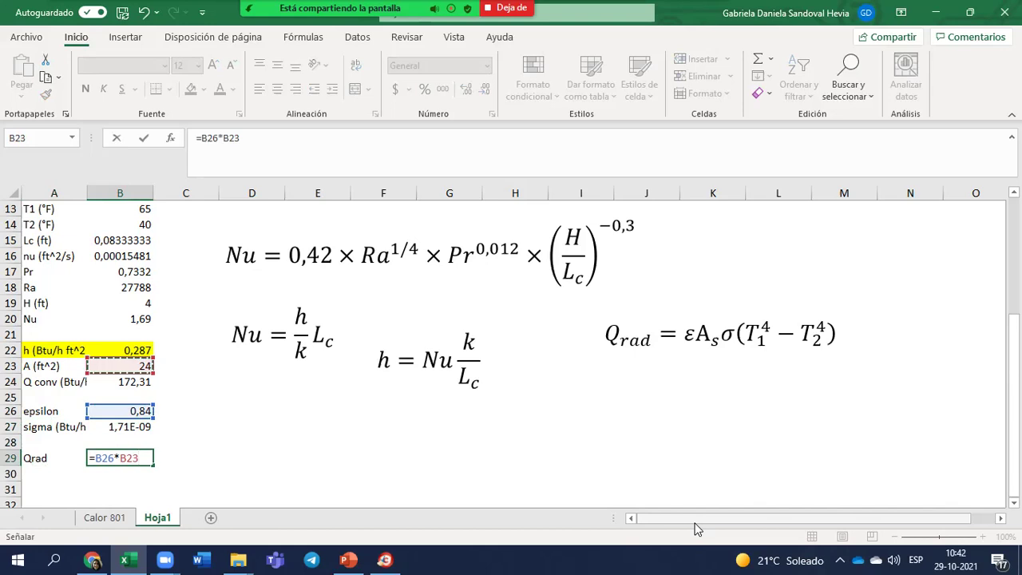
text(*)
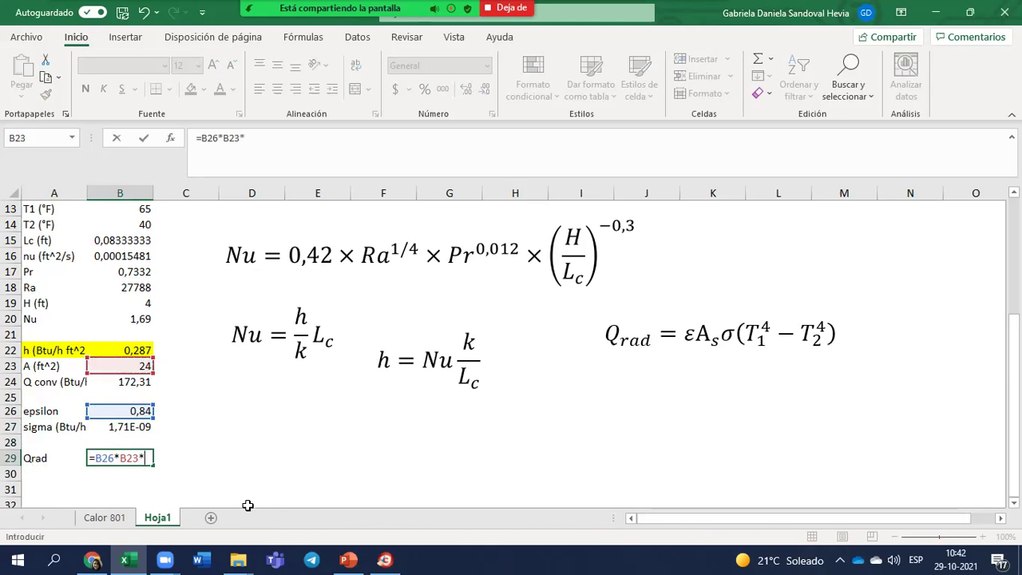
click(134, 426)
Complete the B29 formula by multiplying by the absolute temperature difference, *((B13+460)^4-(B14+460)^4).
text(*()
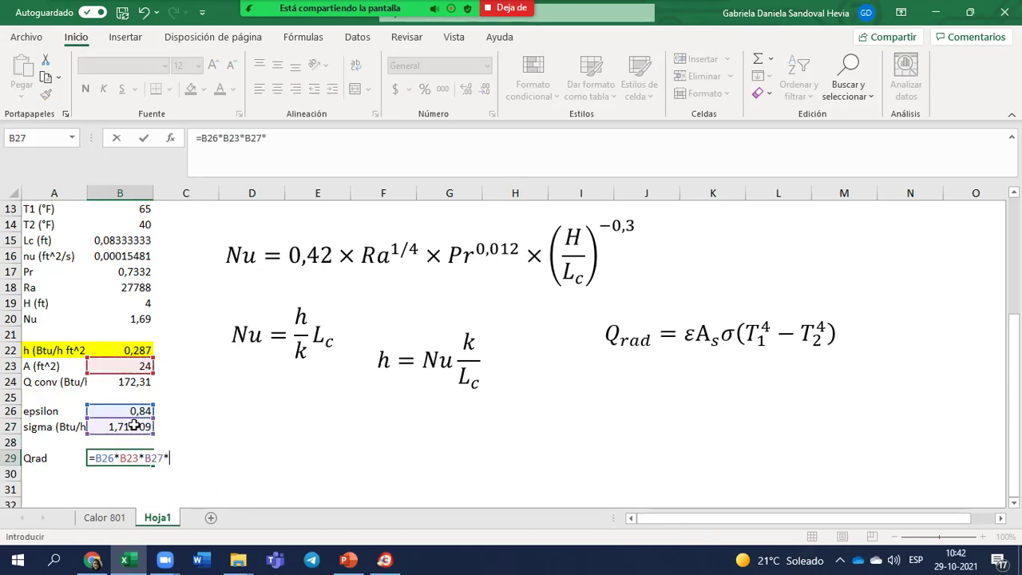
text(()
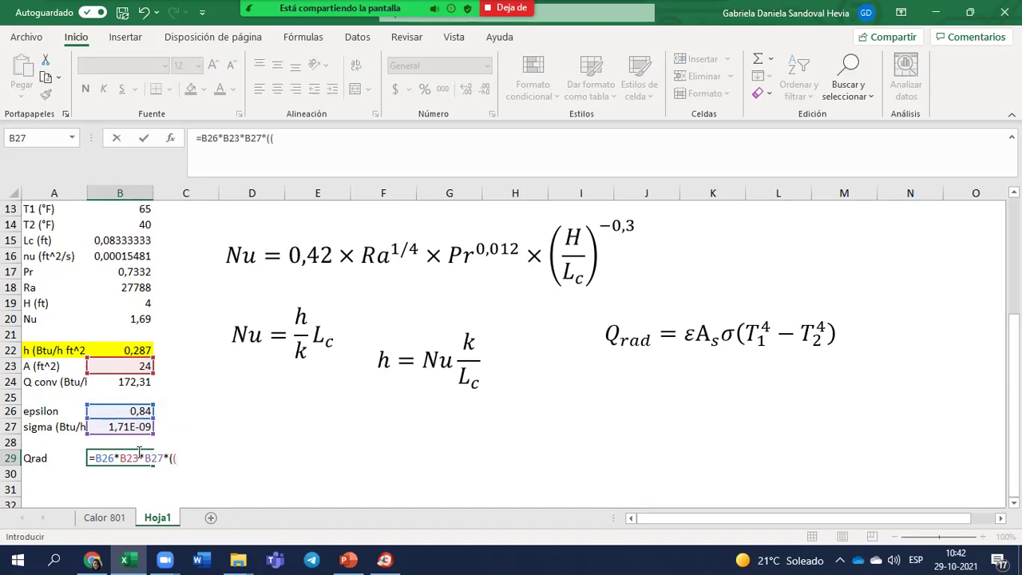
click(125, 208)
text(+460)
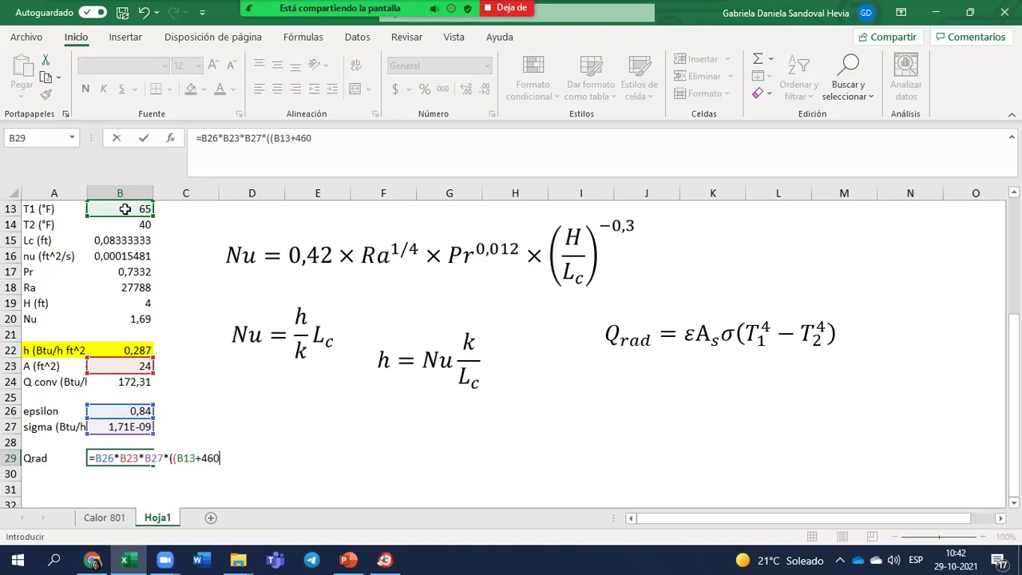
text()^4-()
click(109, 225)
text(+460))
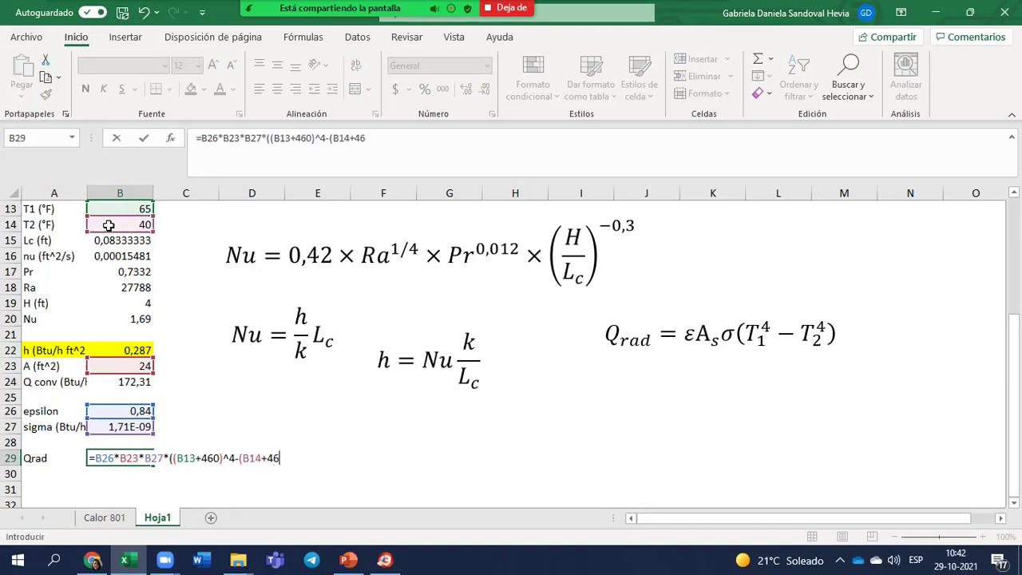
text(^4))
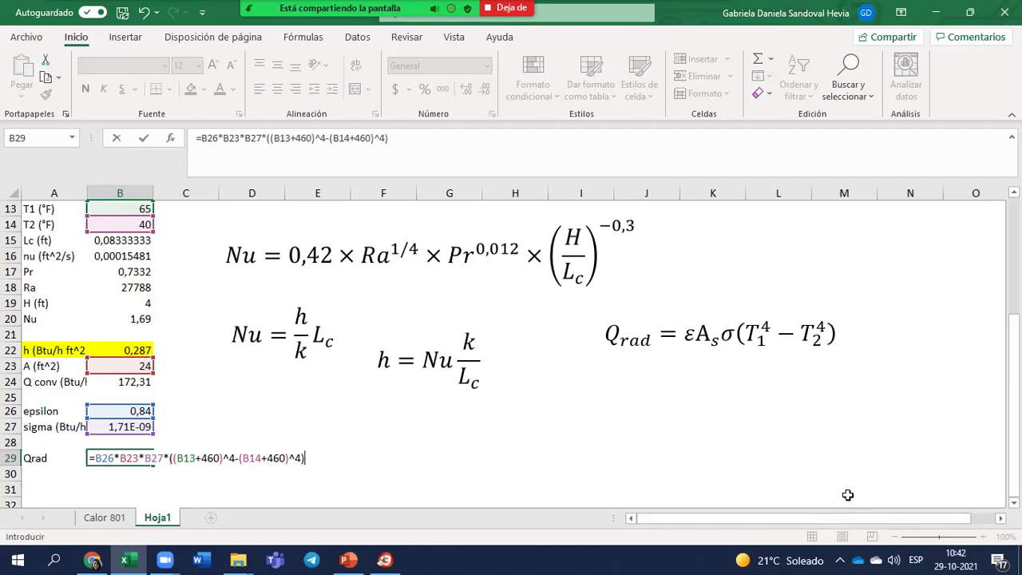
key(Return)
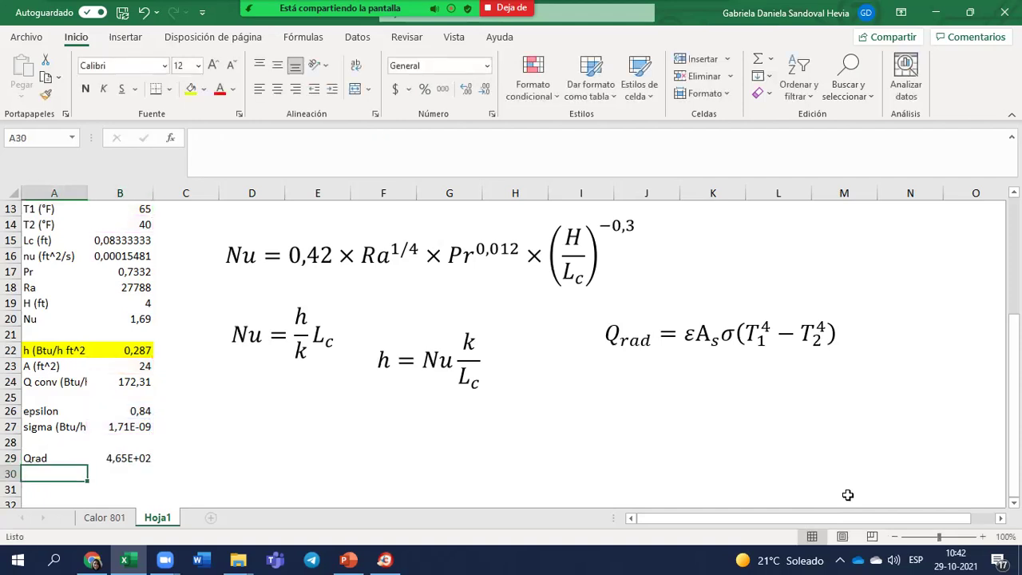
Change the number format of the Qrad result in B29 to General.
key(Up)
key(Right)
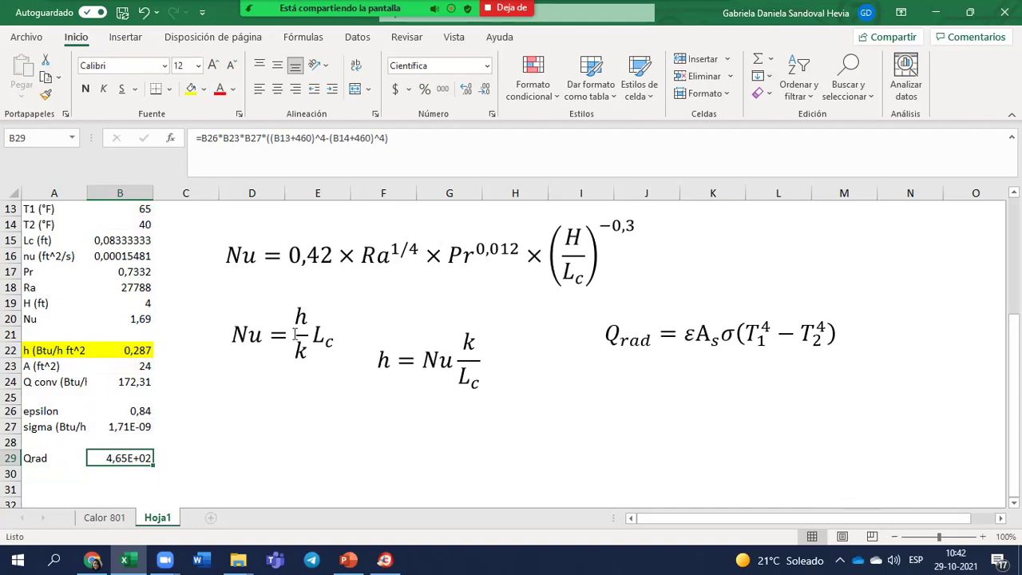
click(486, 65)
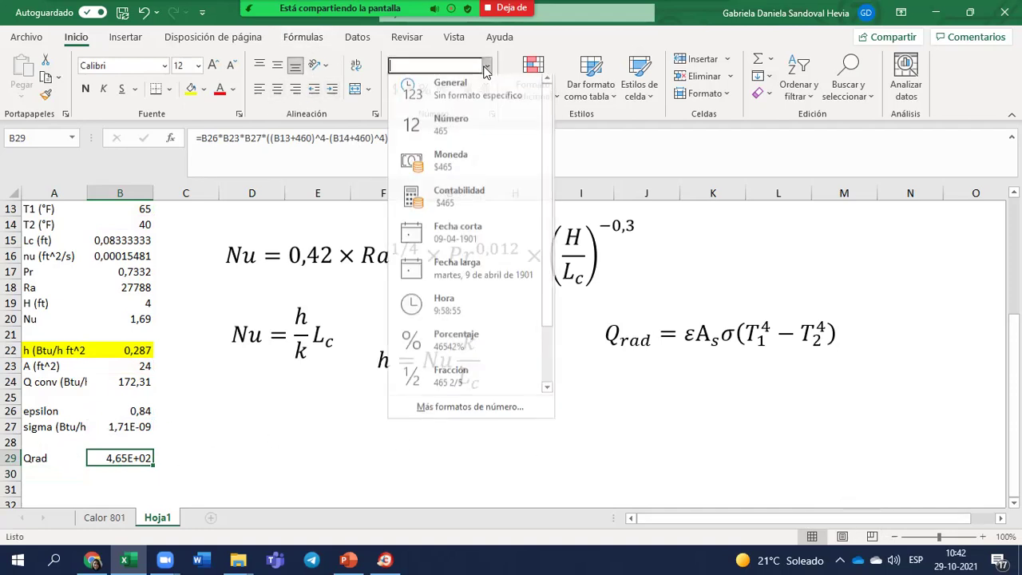
click(457, 102)
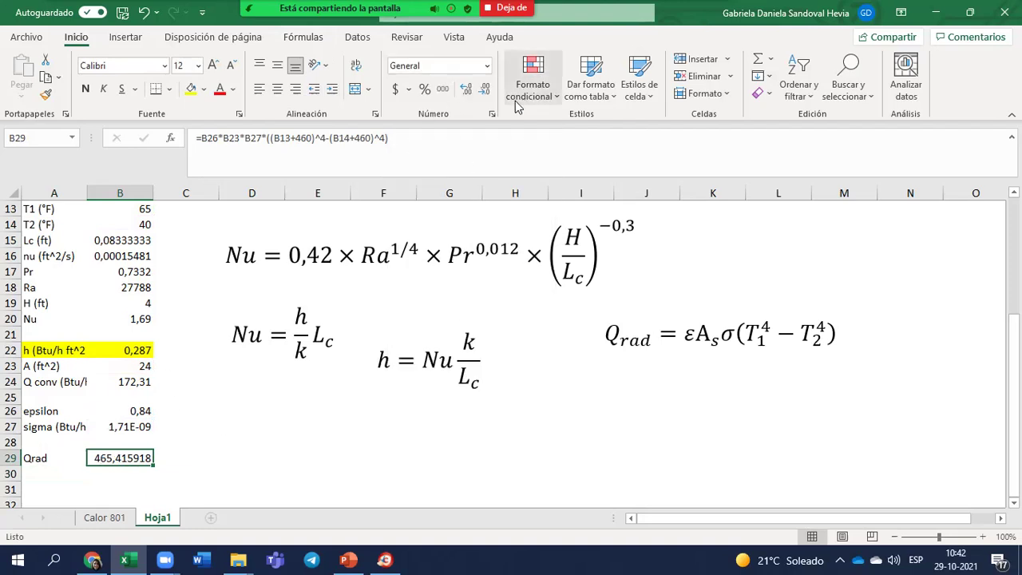
Reduce the Qrad result in B29 to two decimal places.
click(485, 89)
click(484, 90)
click(485, 90)
click(485, 89)
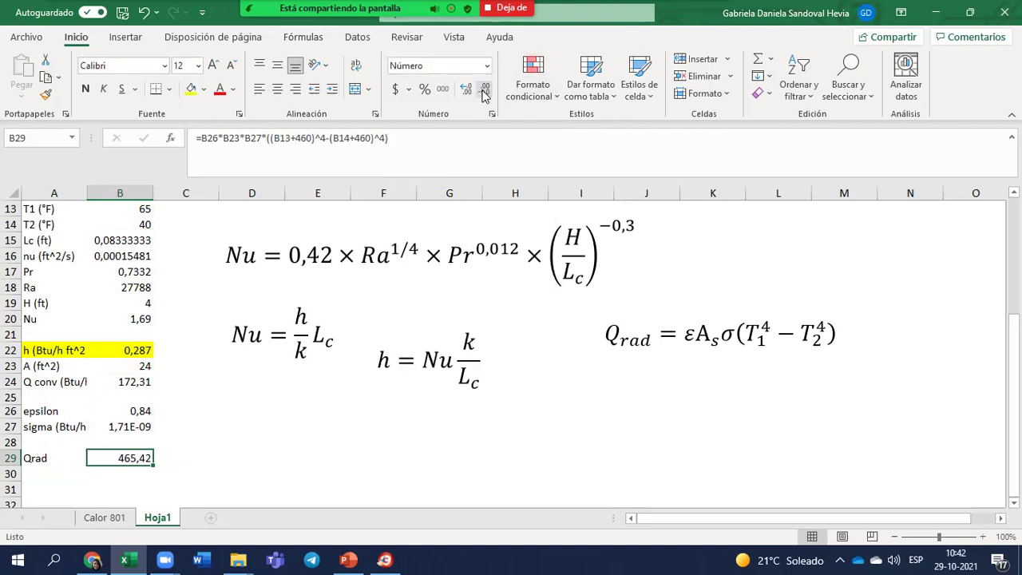
Add the unit (BTU/h) to the Qrad label in A29.
click(25, 380)
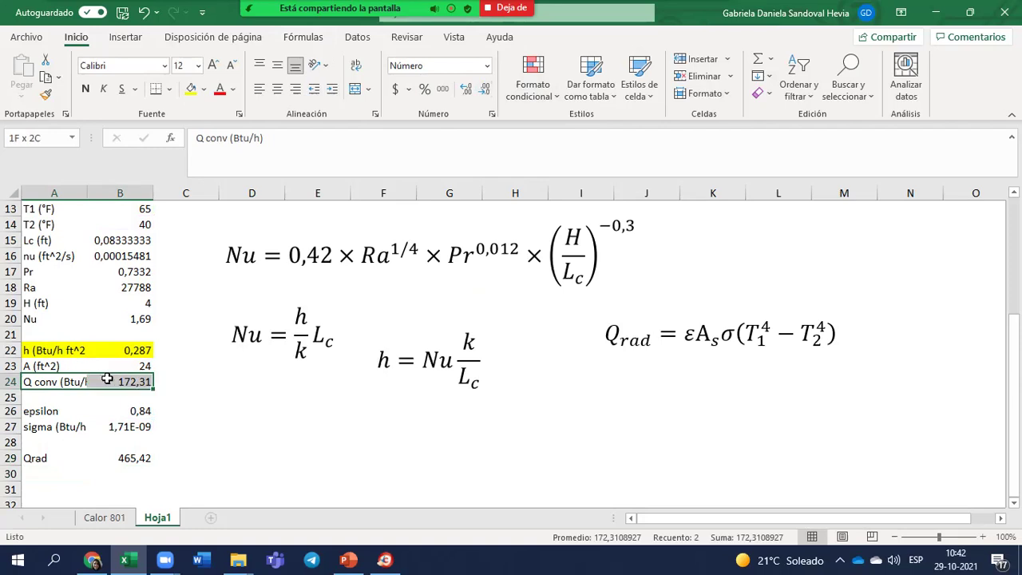
click(51, 458)
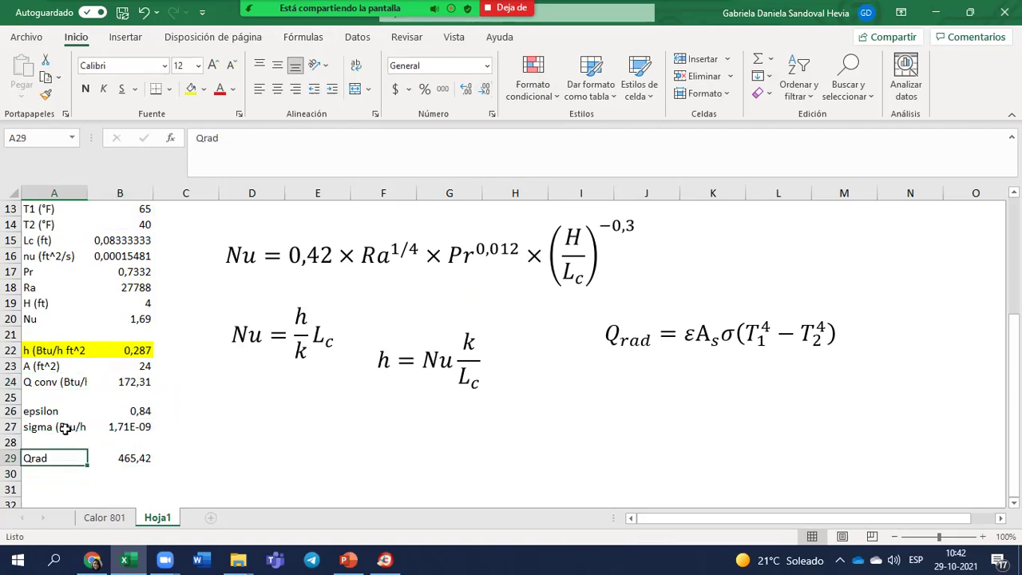
click(290, 142)
text((BTU)
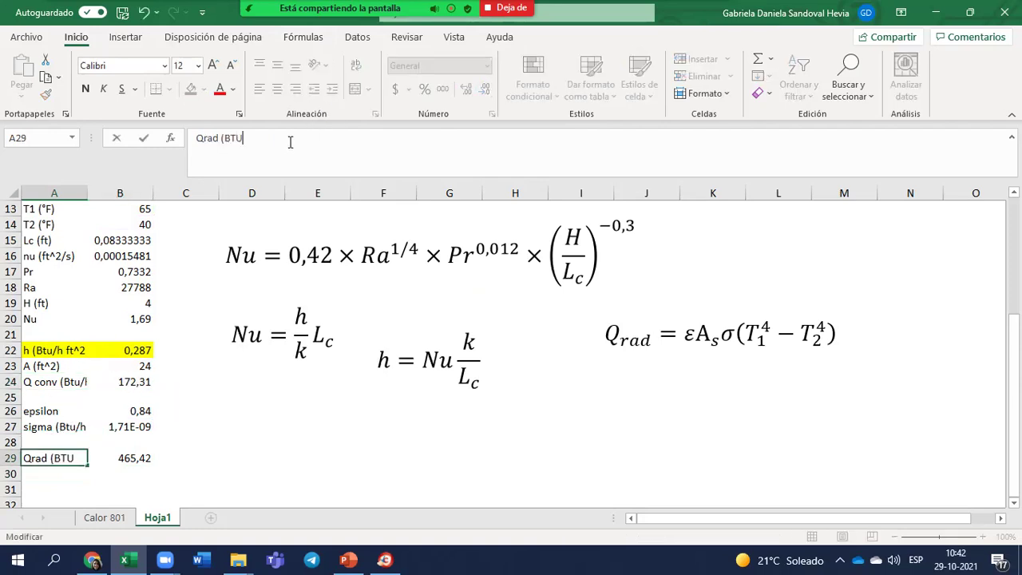
text(/h))
key(Return)
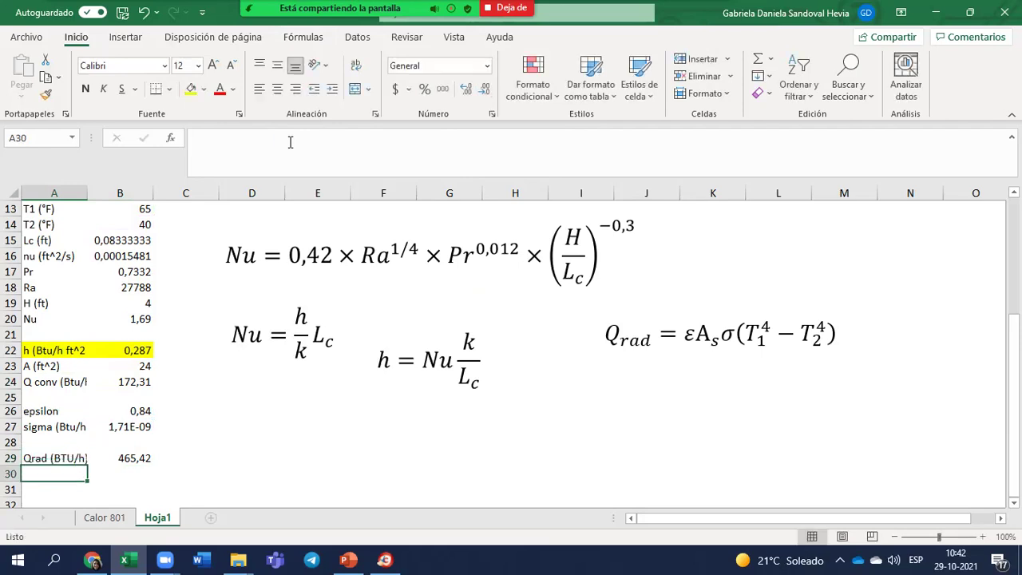
Fill the Q conv cells A24:B24 and the Qrad cells A29:B29 with yellow.
drag(60, 382, 135, 381)
click(191, 89)
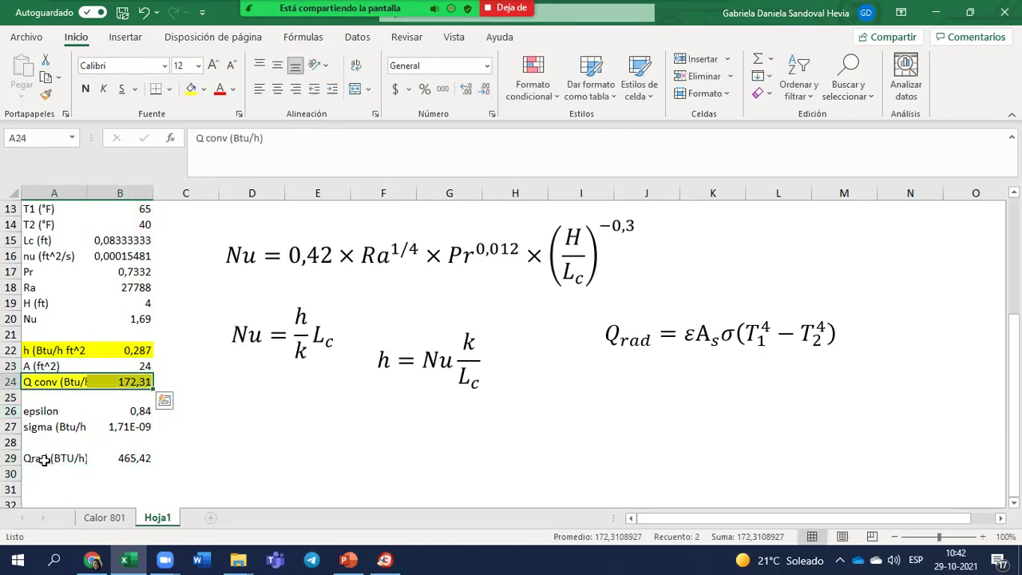
drag(44, 458, 138, 454)
click(191, 88)
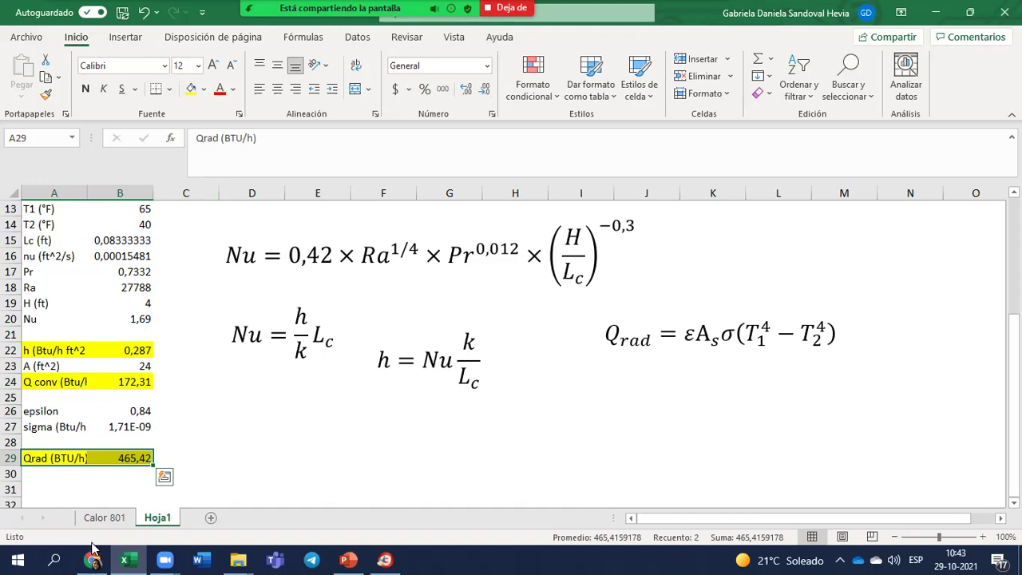
Label A31 for the total heat transfer and calculate it in B31 as Q conv plus Qrad, =B24+B29.
click(32, 490)
text(Q)
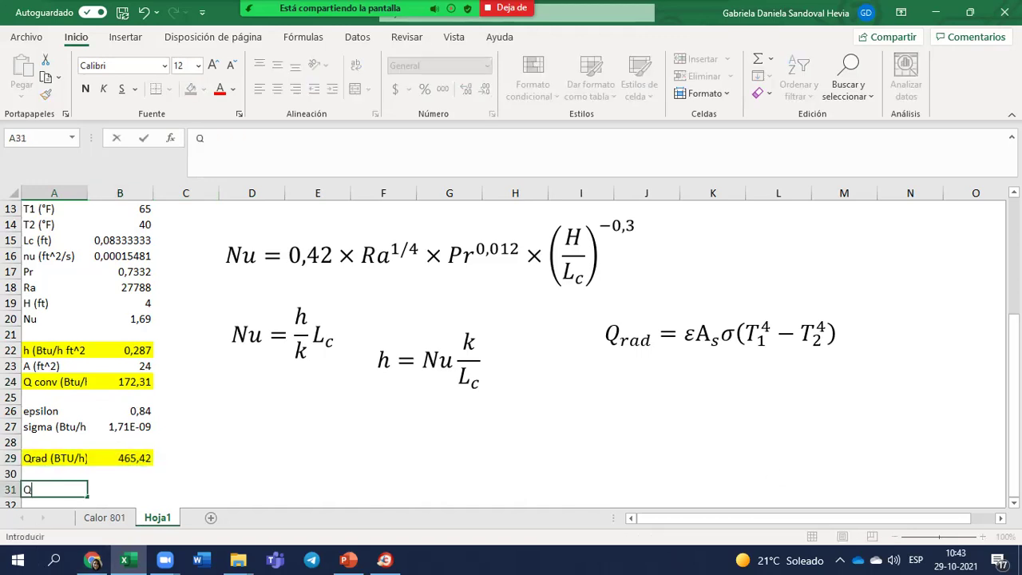
text(tot)
key(BackSpace)
text(otla)
key(Tab)
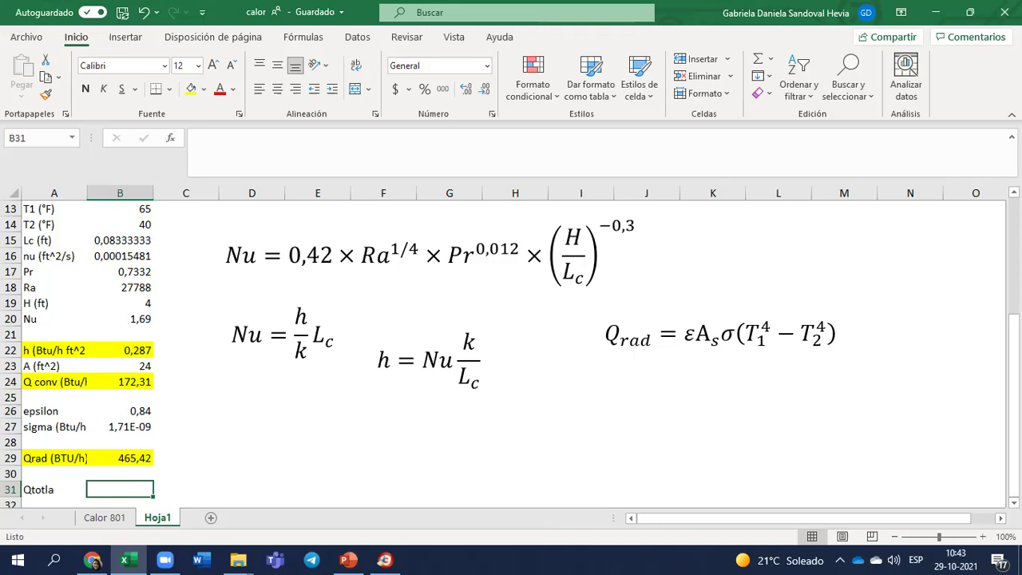
text(=)
click(131, 382)
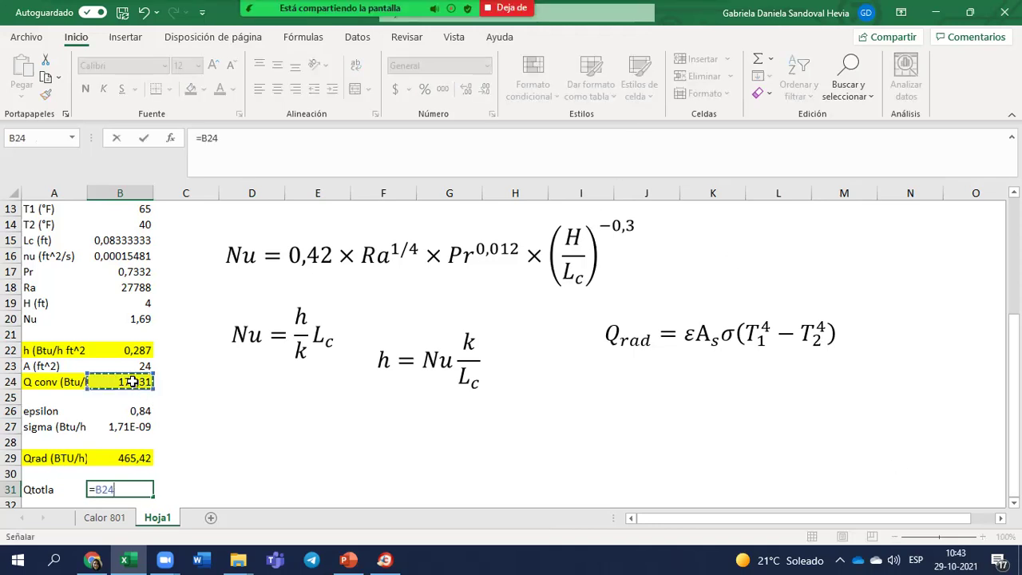
text(+)
click(122, 456)
key(Return)
Correct the misspelled label in A31 to Qtotal.
drag(44, 474, 104, 482)
click(46, 471)
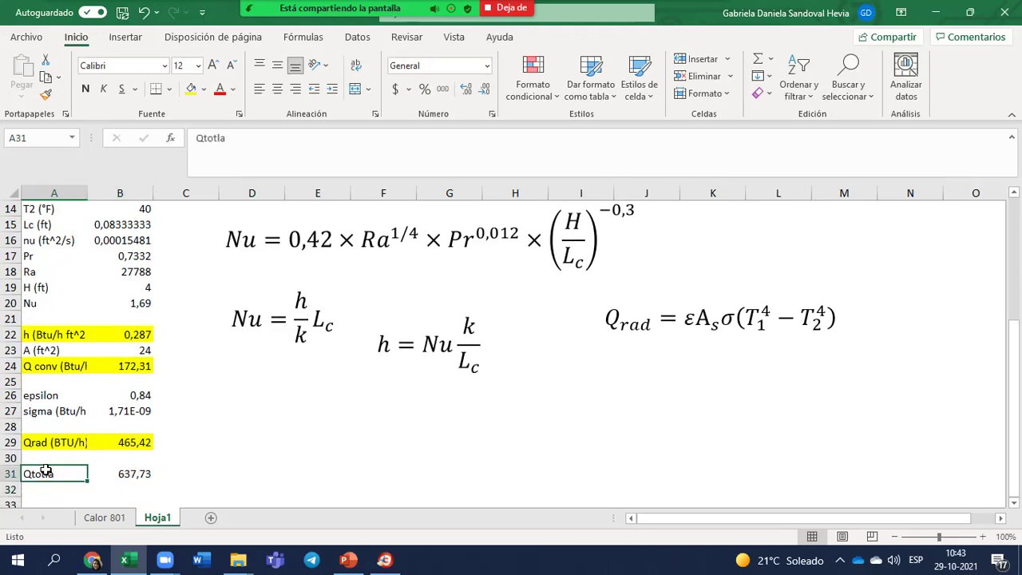
text(Qtot)
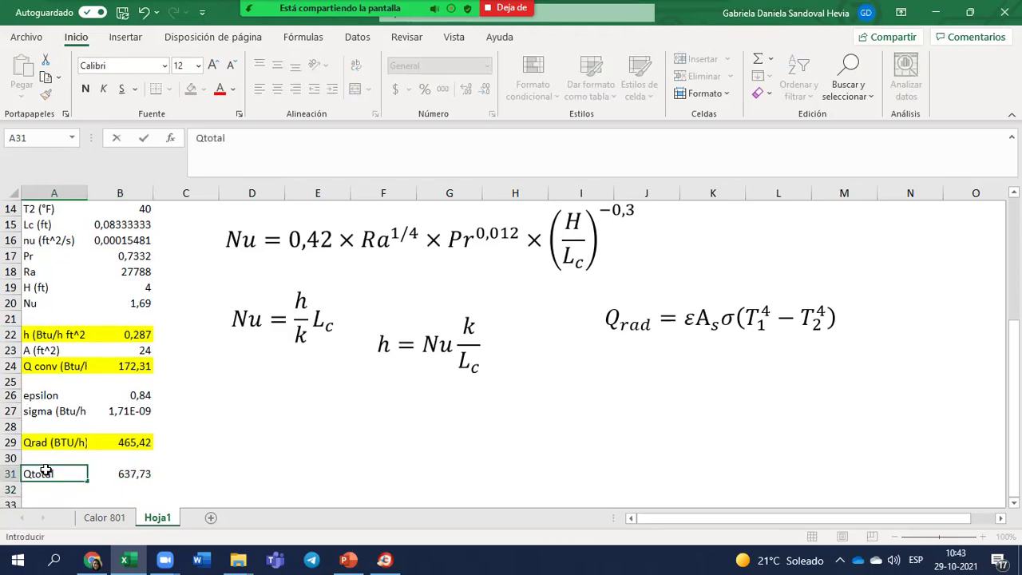
key(Return)
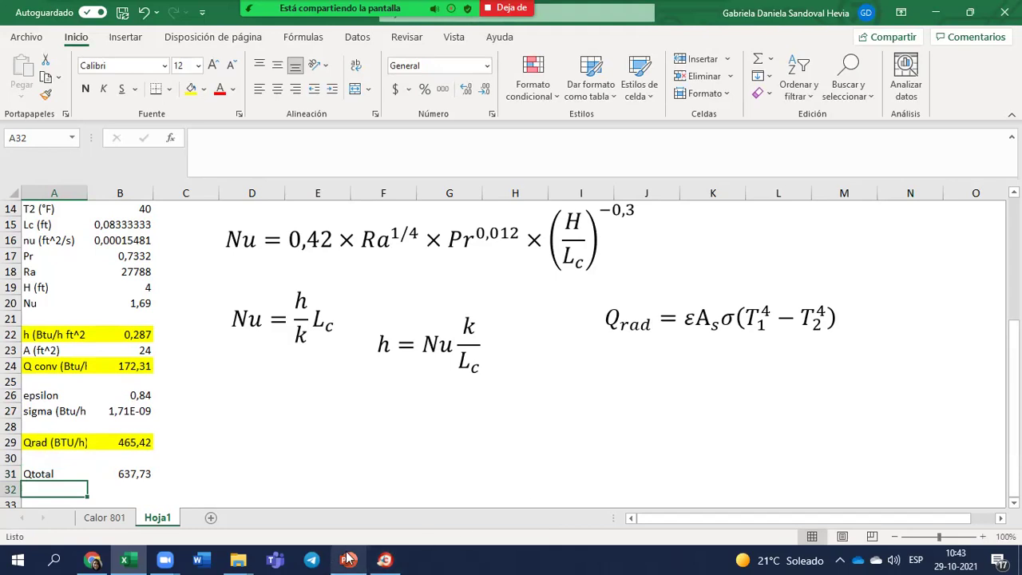
In File Explorer, open the QUIB4061_clase06 PDF from LaTeX > clase06, look through its slides for the surface energy balance, and close it.
mouse_move(238, 558)
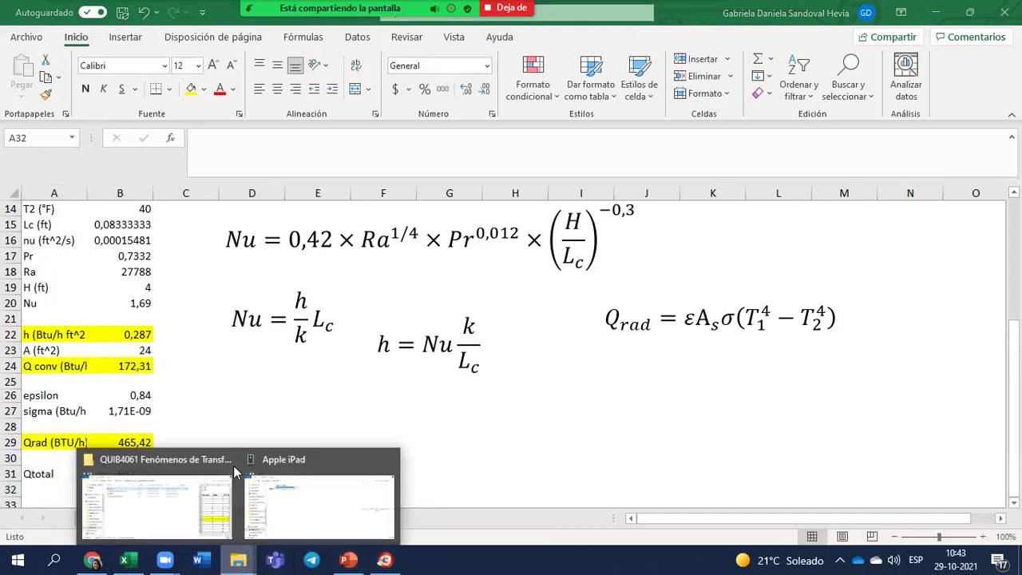
click(160, 520)
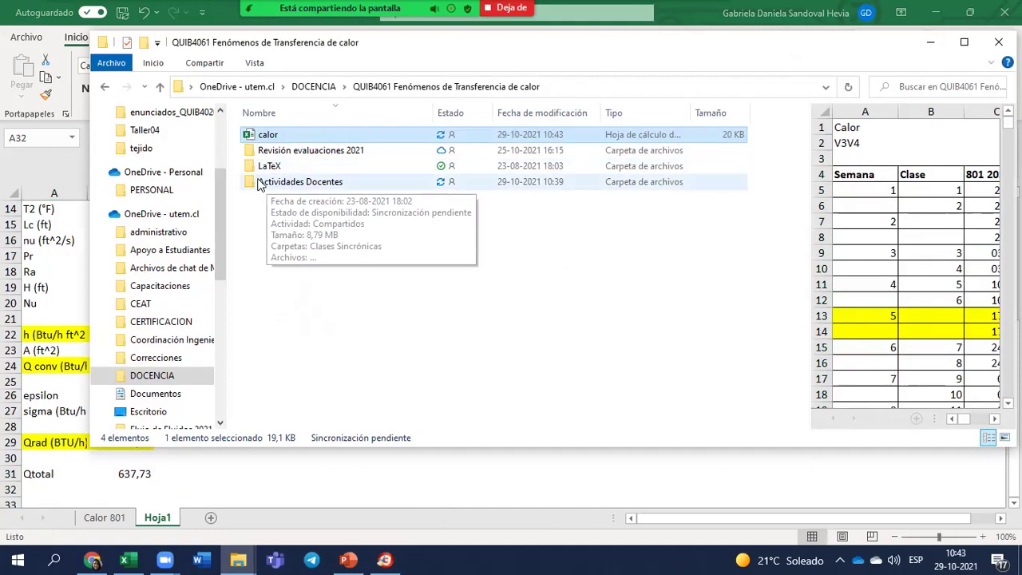
double_click(264, 166)
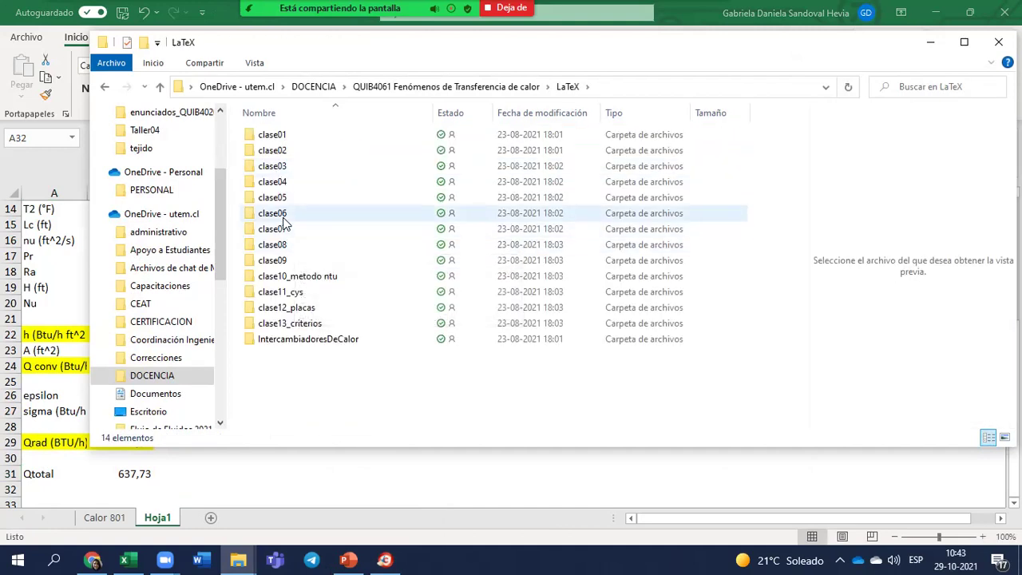
double_click(283, 218)
click(285, 214)
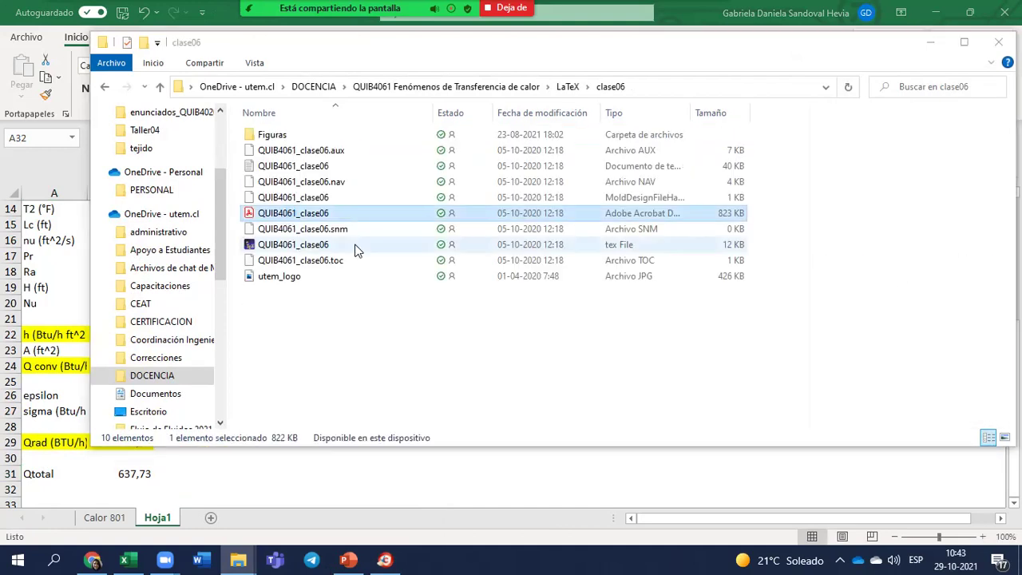
key(Return)
scroll(348, 325, down, 1)
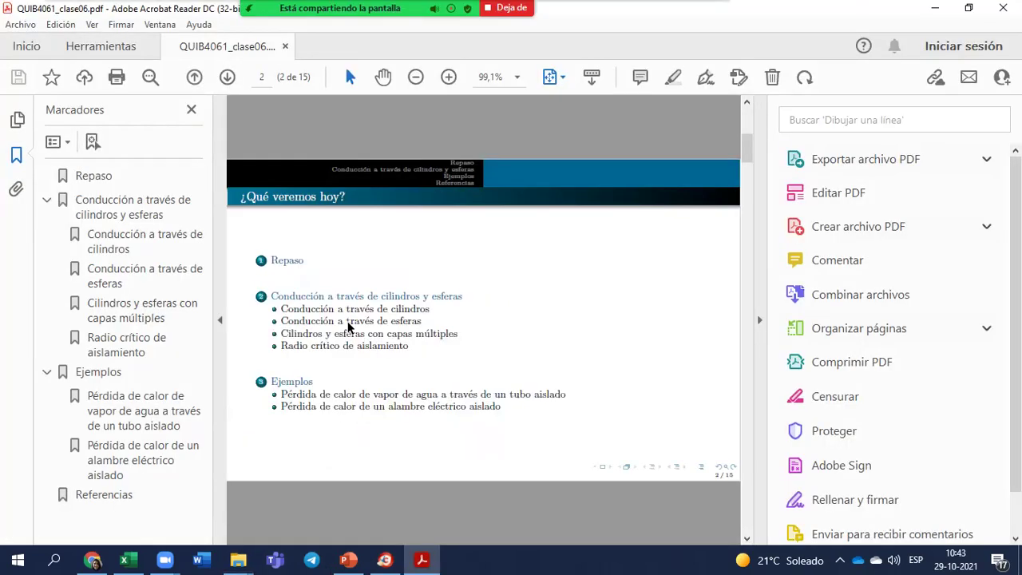
scroll(348, 326, down, 10)
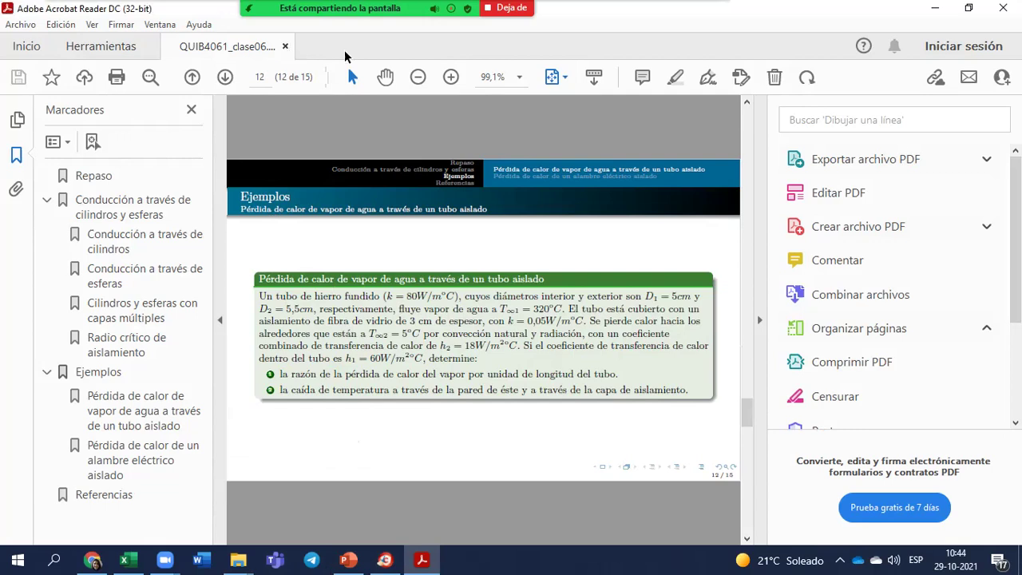
click(285, 47)
click(1002, 8)
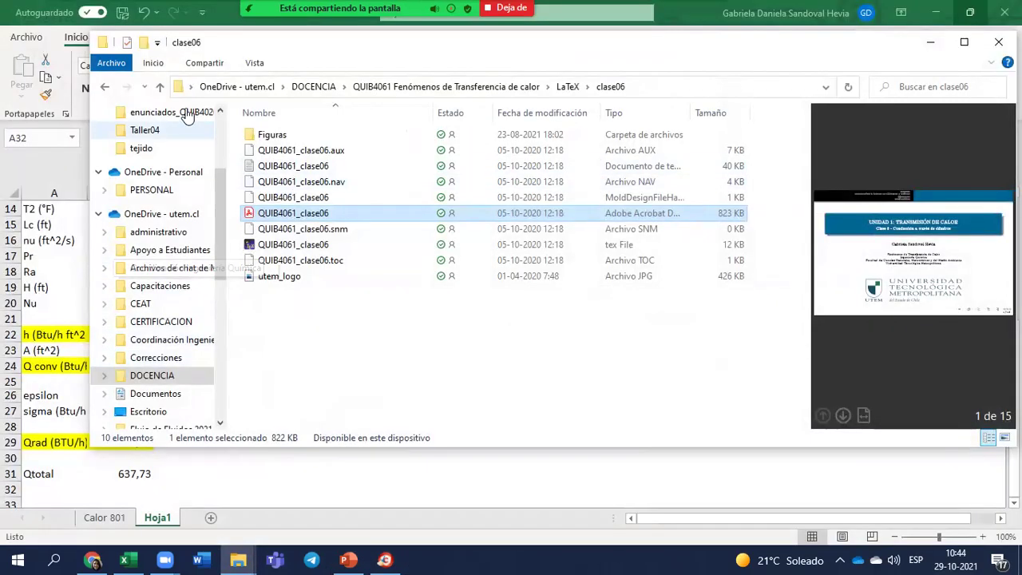
Open the QUIB4061_clase05 PDF from the clase05 folder, look through its slides for the surface energy balance, and close it.
click(160, 87)
click(269, 200)
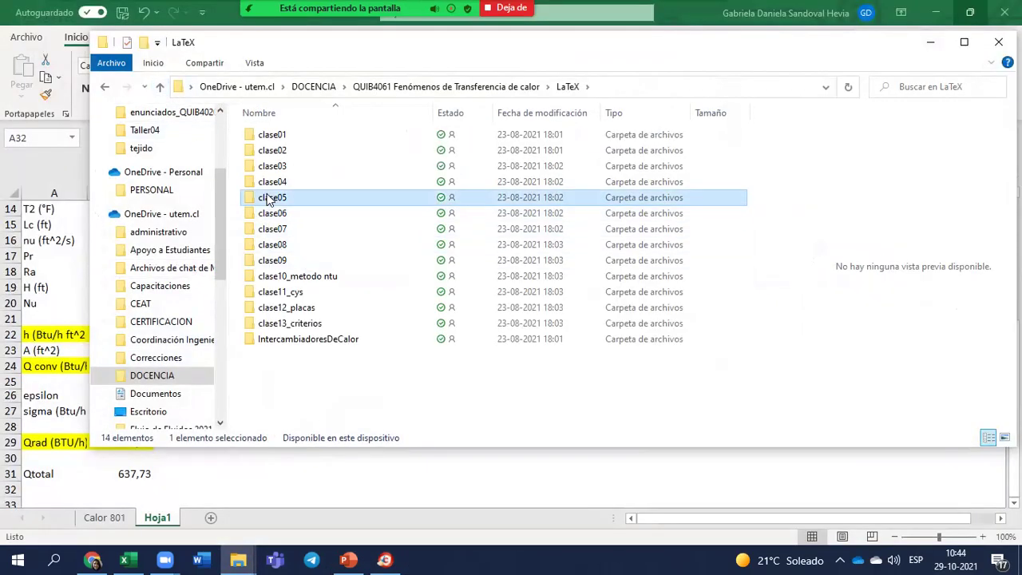
double_click(269, 199)
click(283, 214)
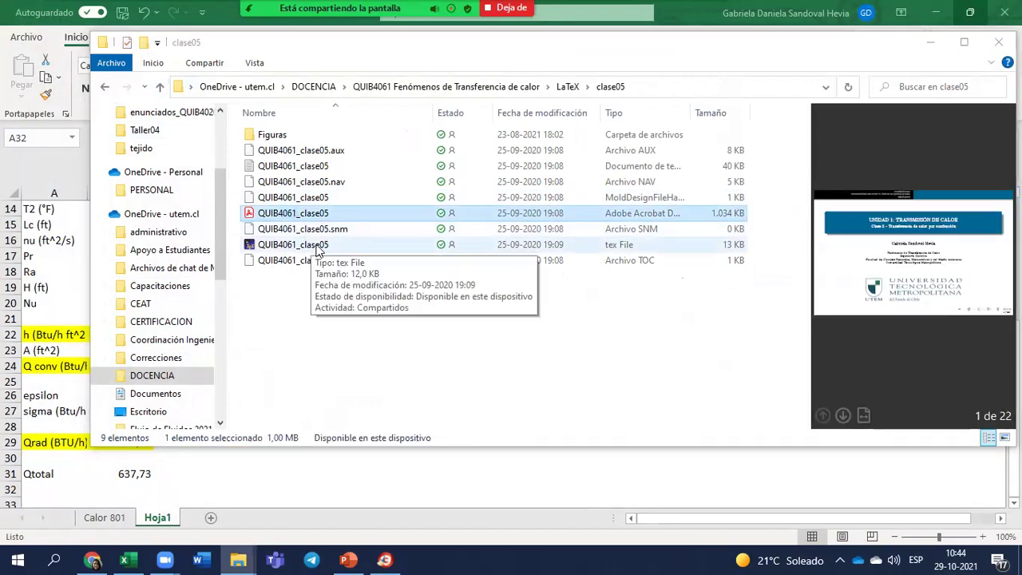
key(Return)
scroll(365, 345, down, 3)
scroll(363, 347, down, 5)
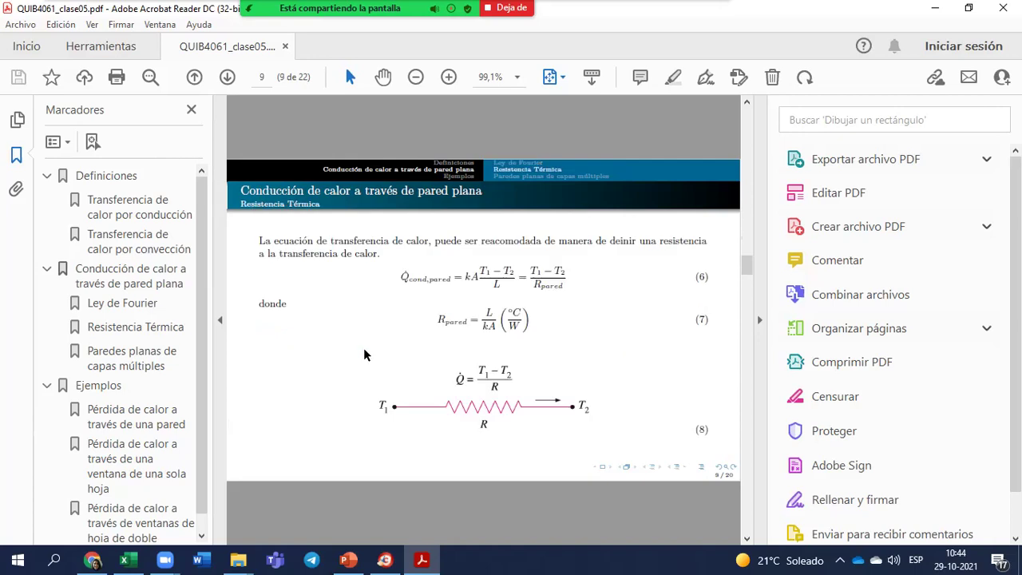
click(1003, 7)
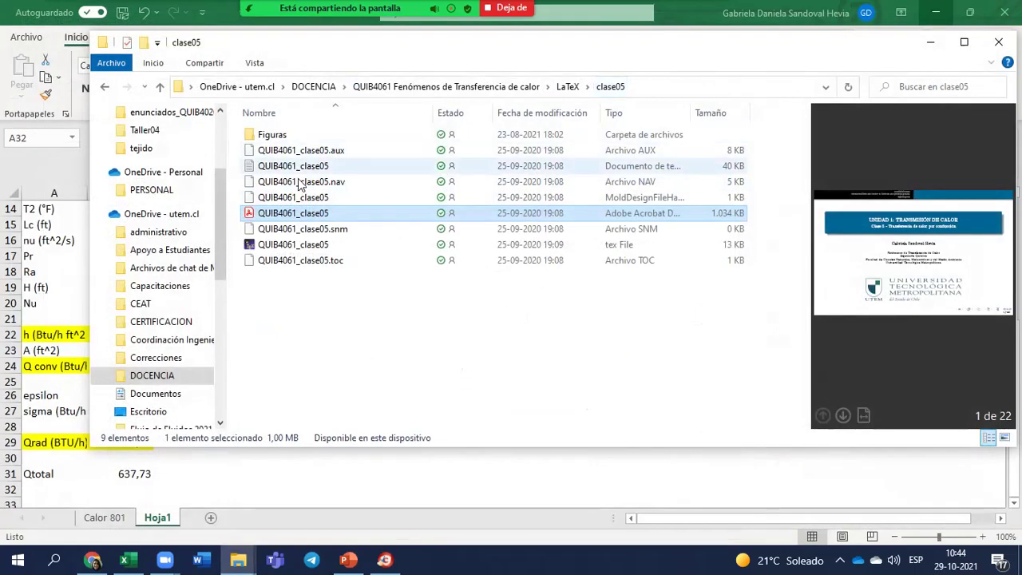
Open the QUIB4061_clase04 PDF from the clase04 folder, look through its radiation slides to the references, and close it.
click(159, 87)
double_click(271, 183)
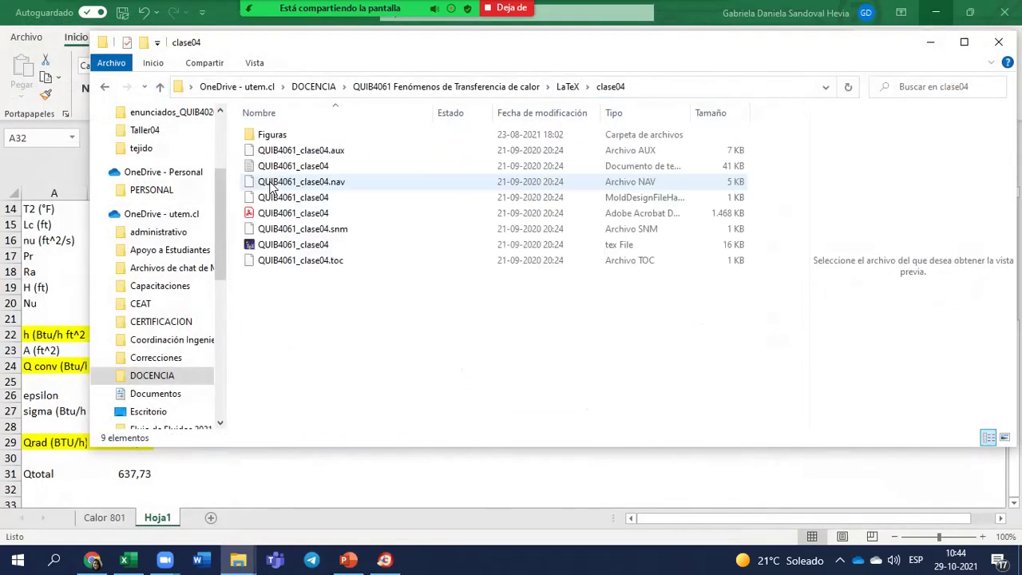
double_click(303, 214)
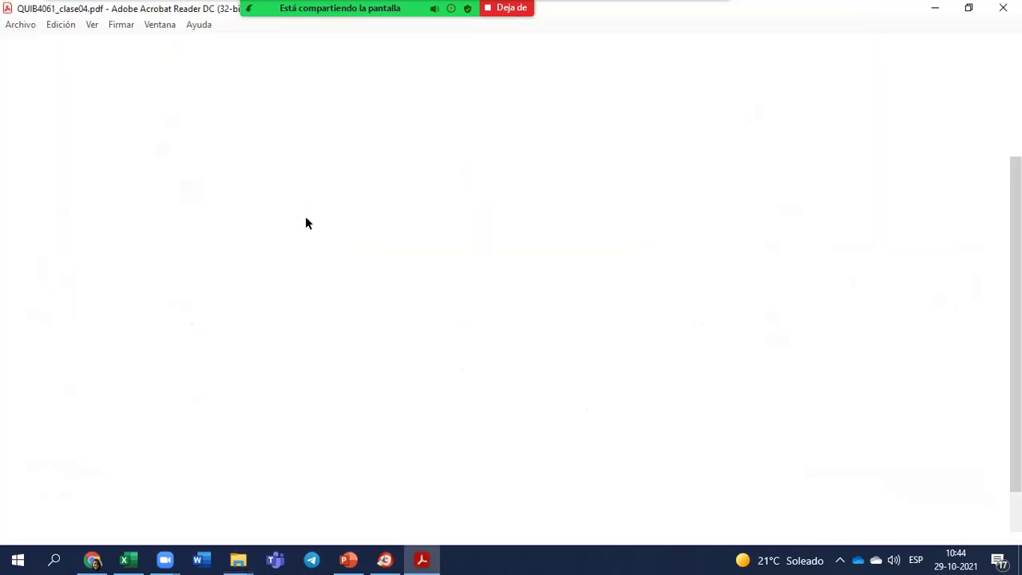
scroll(313, 315, down, 6)
scroll(312, 314, down, 4)
scroll(312, 316, down, 3)
scroll(312, 317, down, 5)
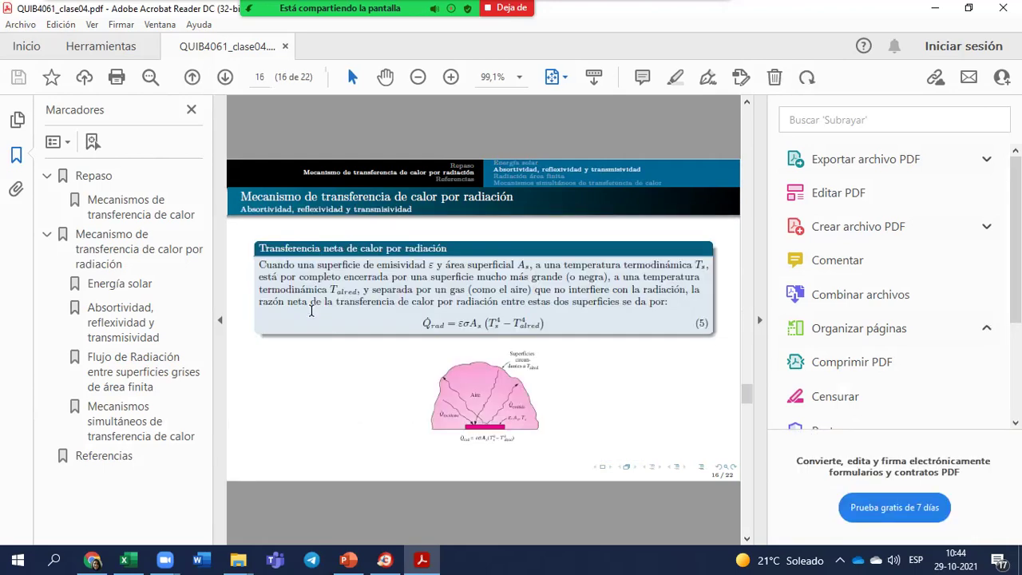
scroll(312, 313, down, 3)
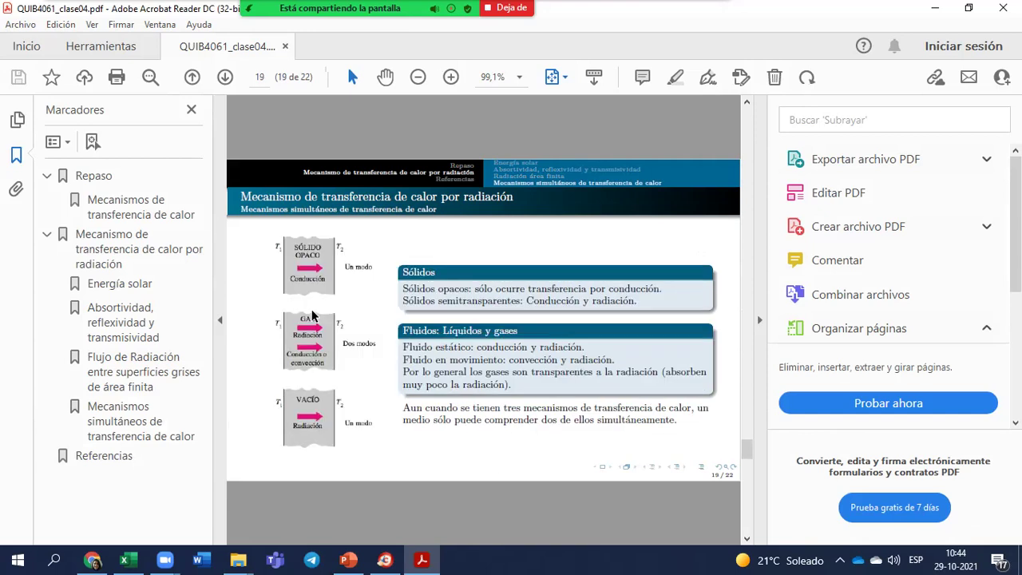
scroll(312, 317, down, 3)
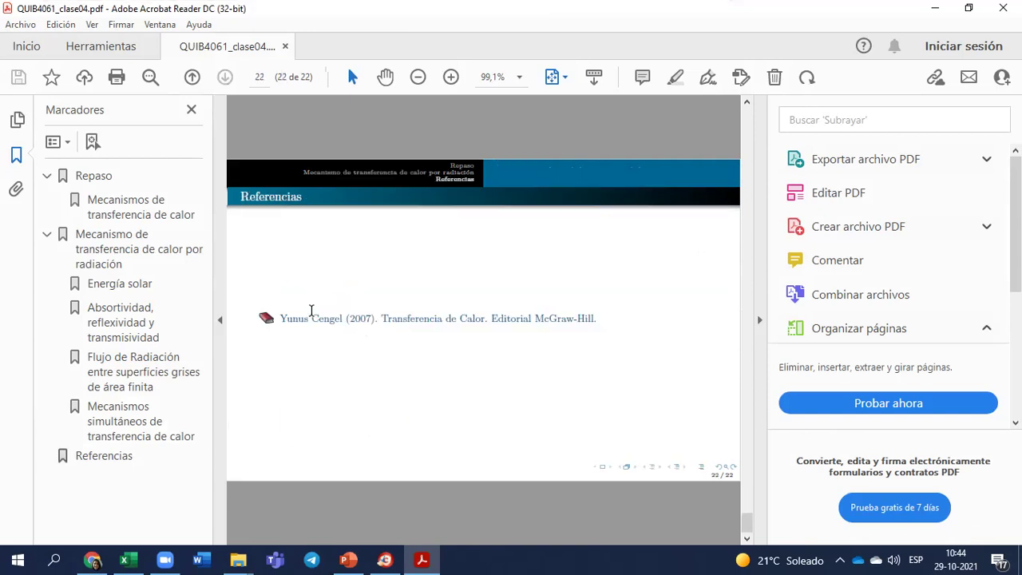
key(alt+F4)
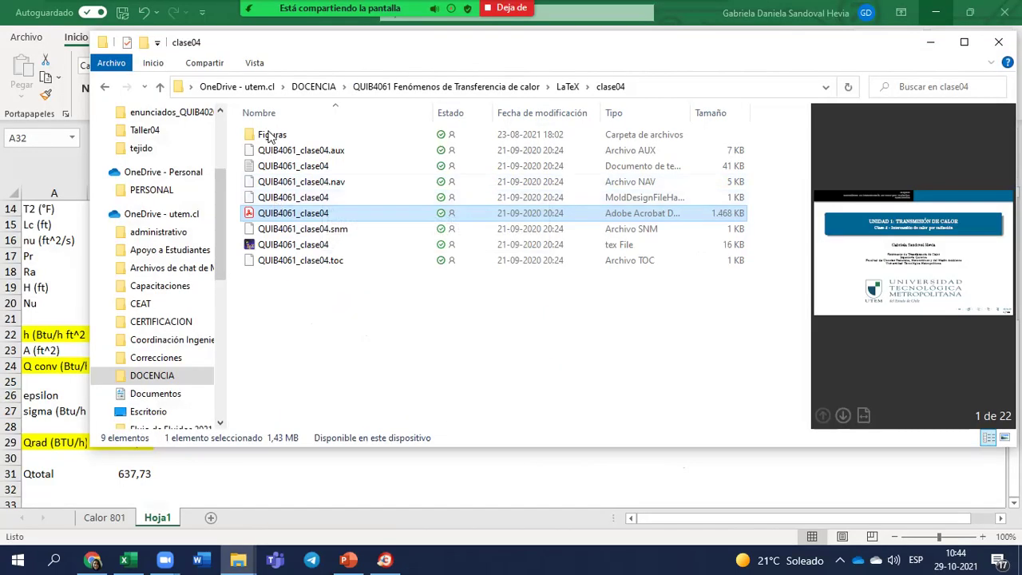
Open the QUIB4061_clase03 PDF from the clase03 folder and go to the surface energy balance slide on page 14.
click(160, 87)
double_click(284, 166)
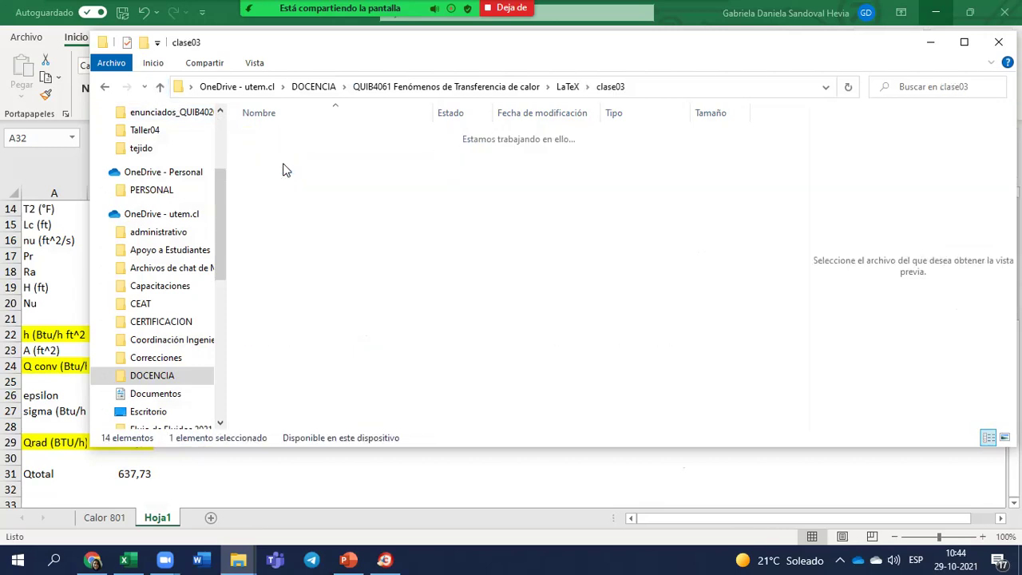
click(289, 277)
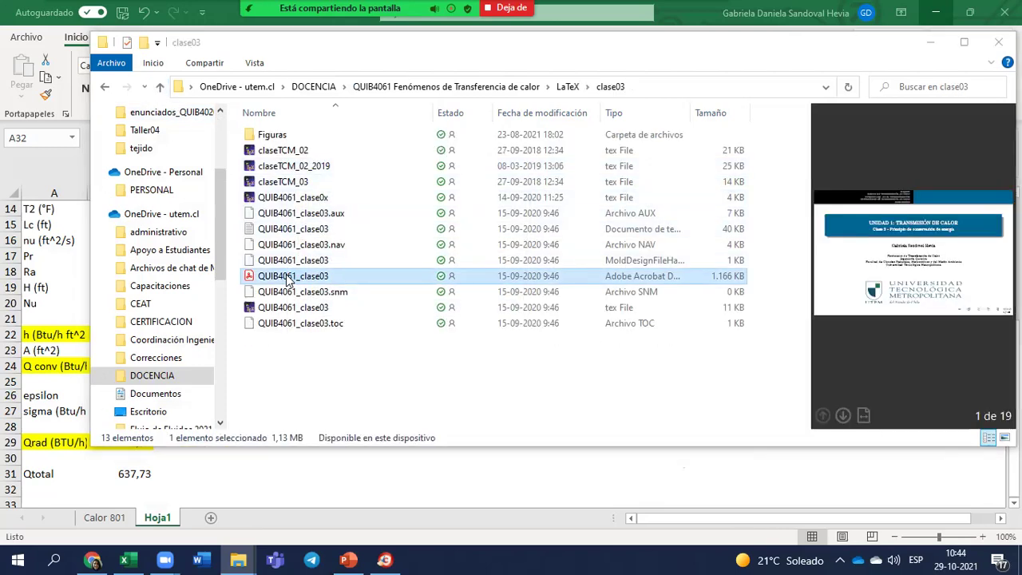
double_click(289, 276)
scroll(284, 273, down, 10)
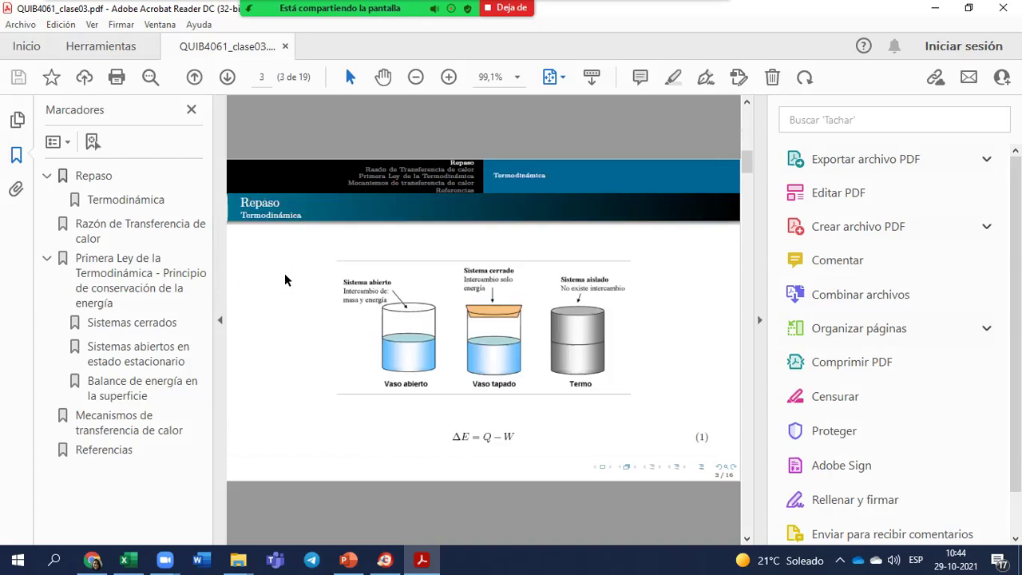
scroll(285, 279, down, 10)
scroll(285, 277, down, 10)
scroll(285, 278, down, 5)
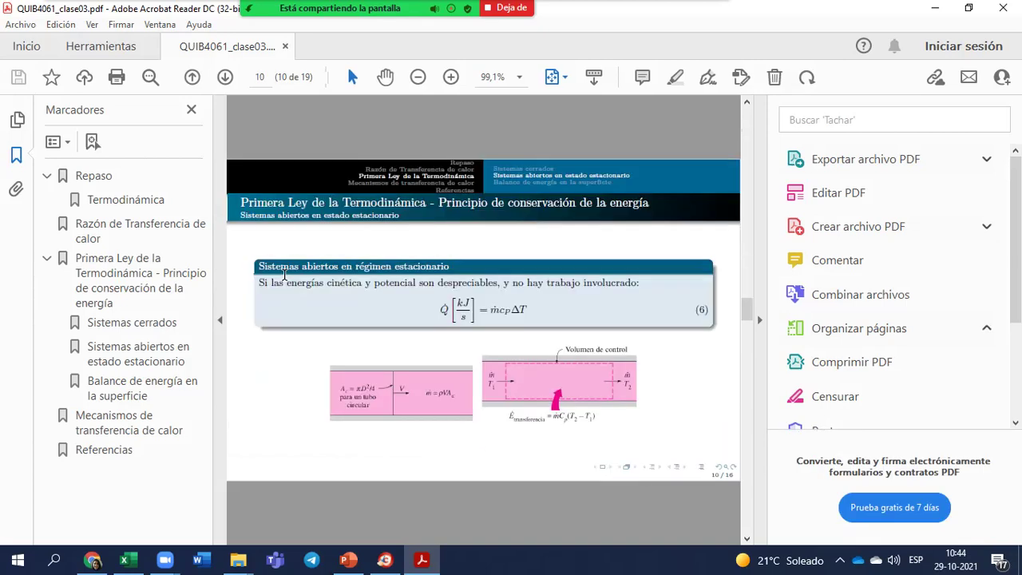
scroll(285, 275, down, 10)
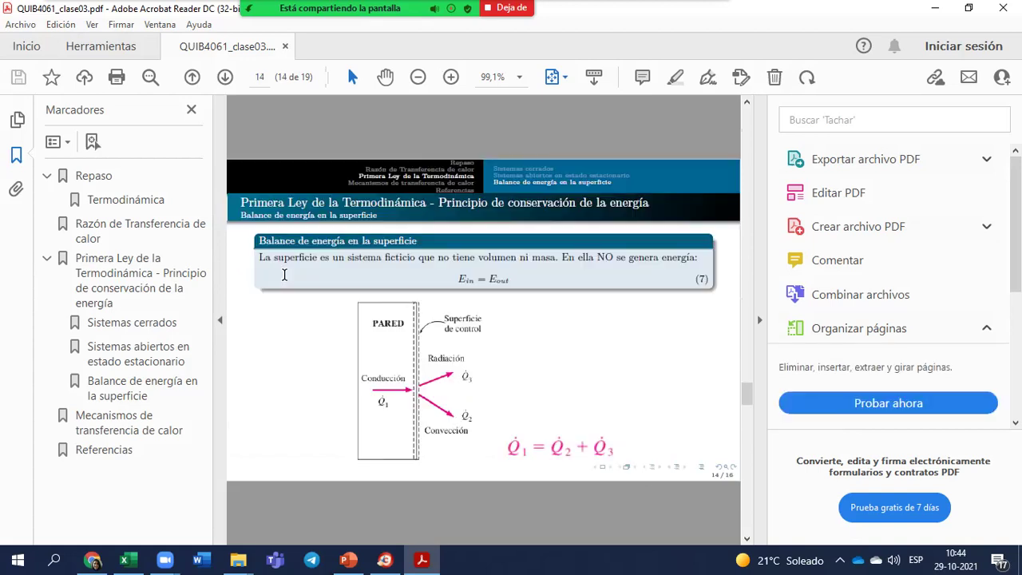
Take the PDF window out of full size, collapse its bookmarks and tools panes, and enlarge the window across the screen.
click(969, 8)
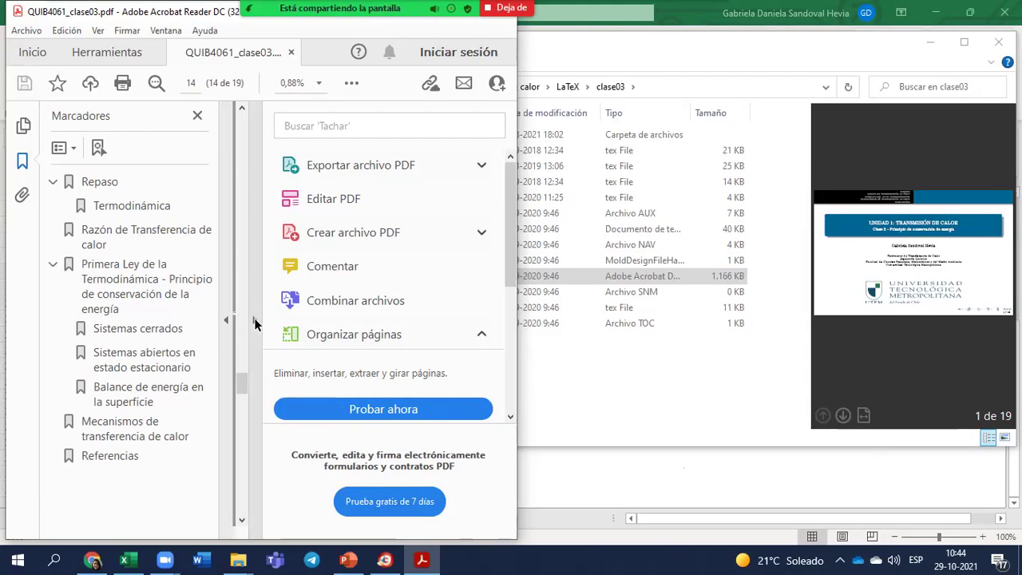
click(254, 319)
click(225, 320)
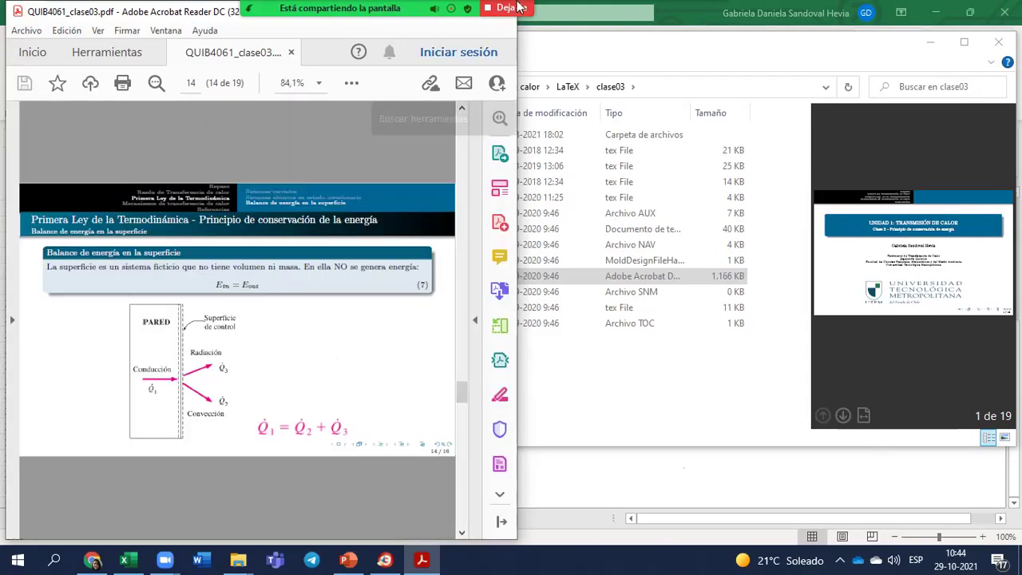
key(super+Up)
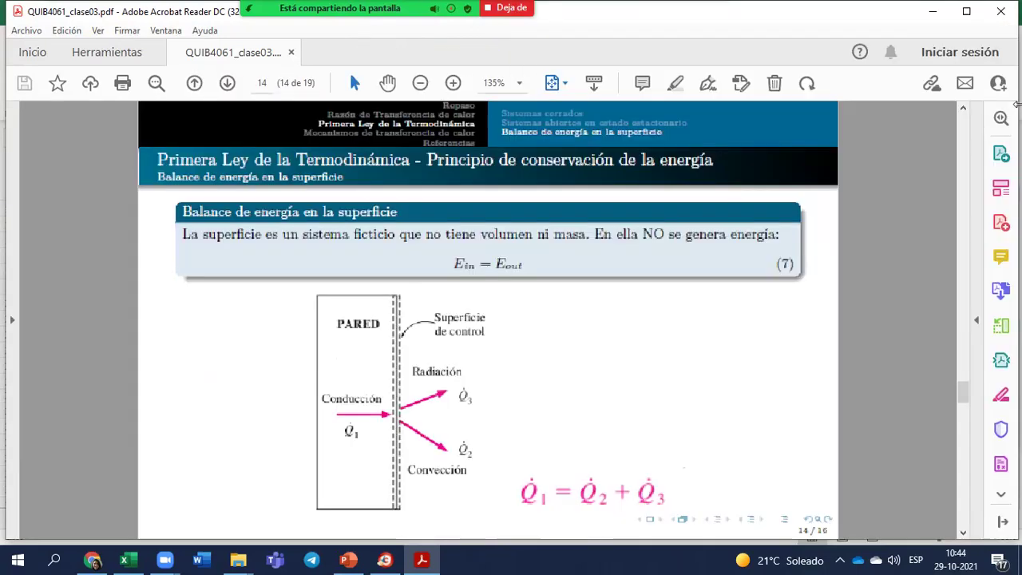